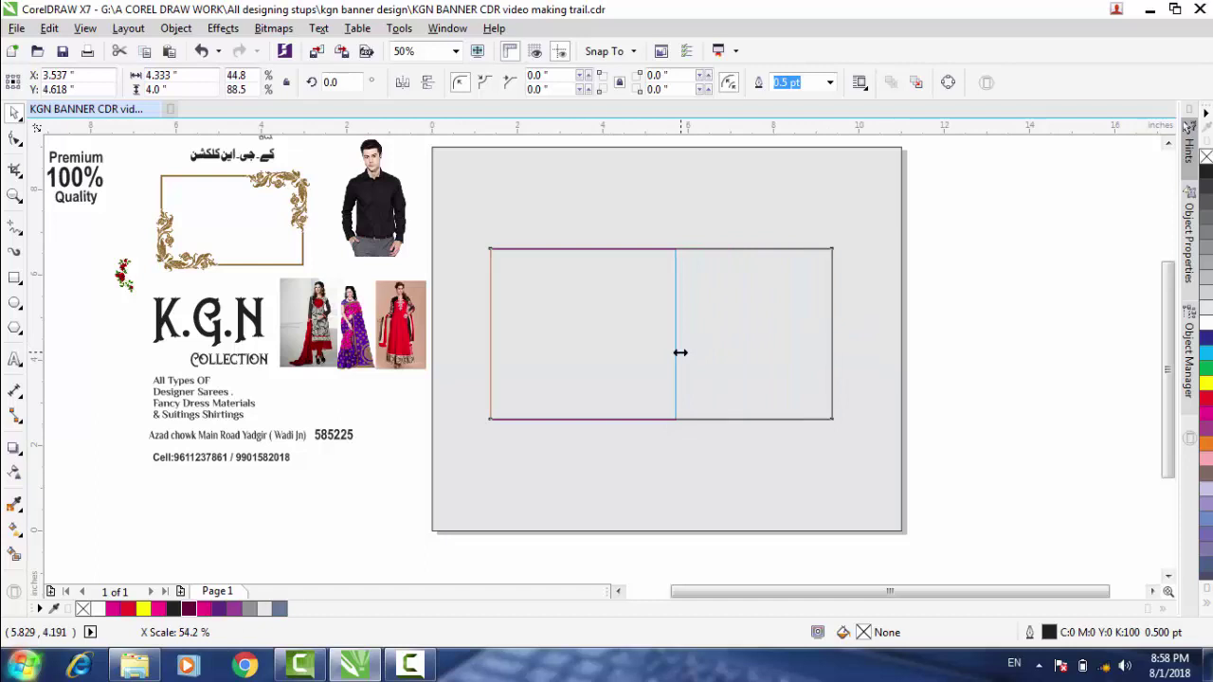
Narrow the inner rectangle to about 4.21 inches wide and Smart Fill both halves of the banner with C40 M20 Y0 K40.
drag(681, 352, 675, 354)
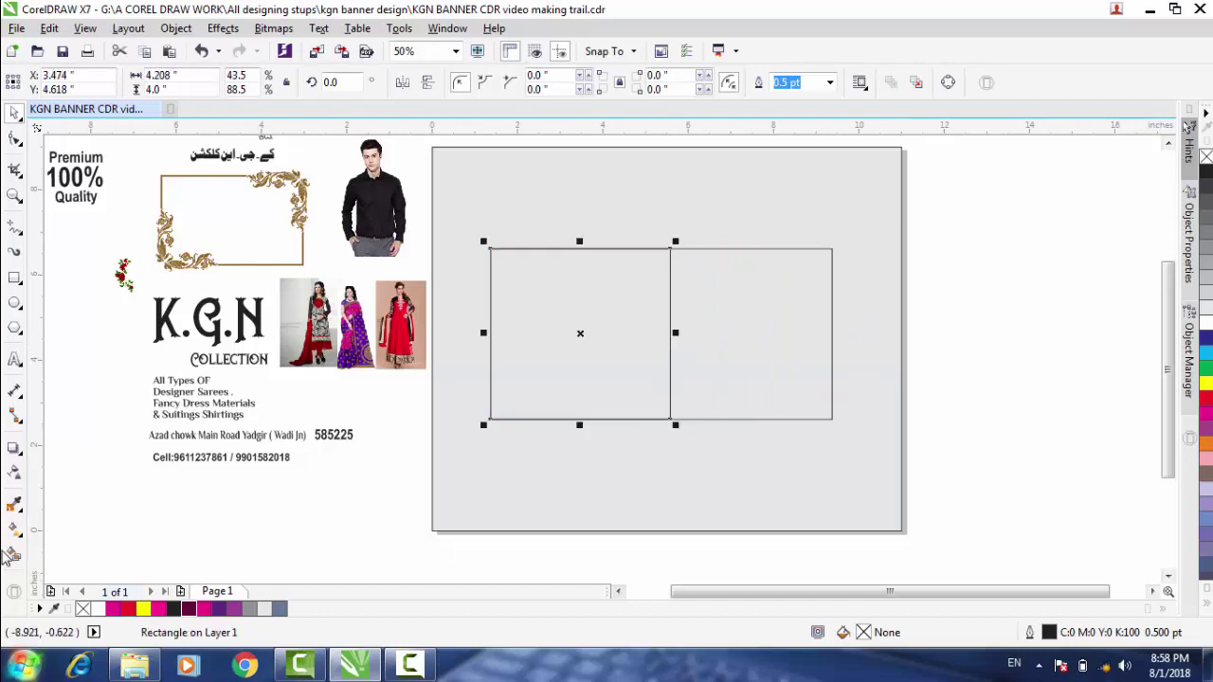
click(16, 555)
click(571, 376)
click(732, 352)
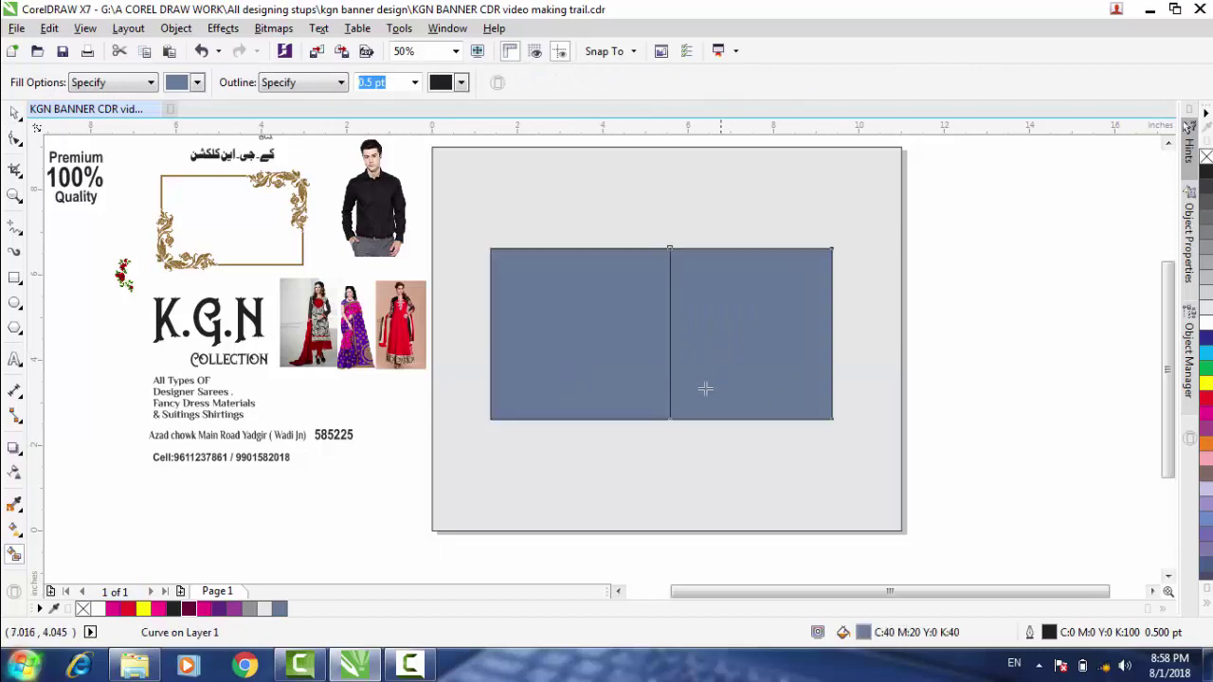
key(space)
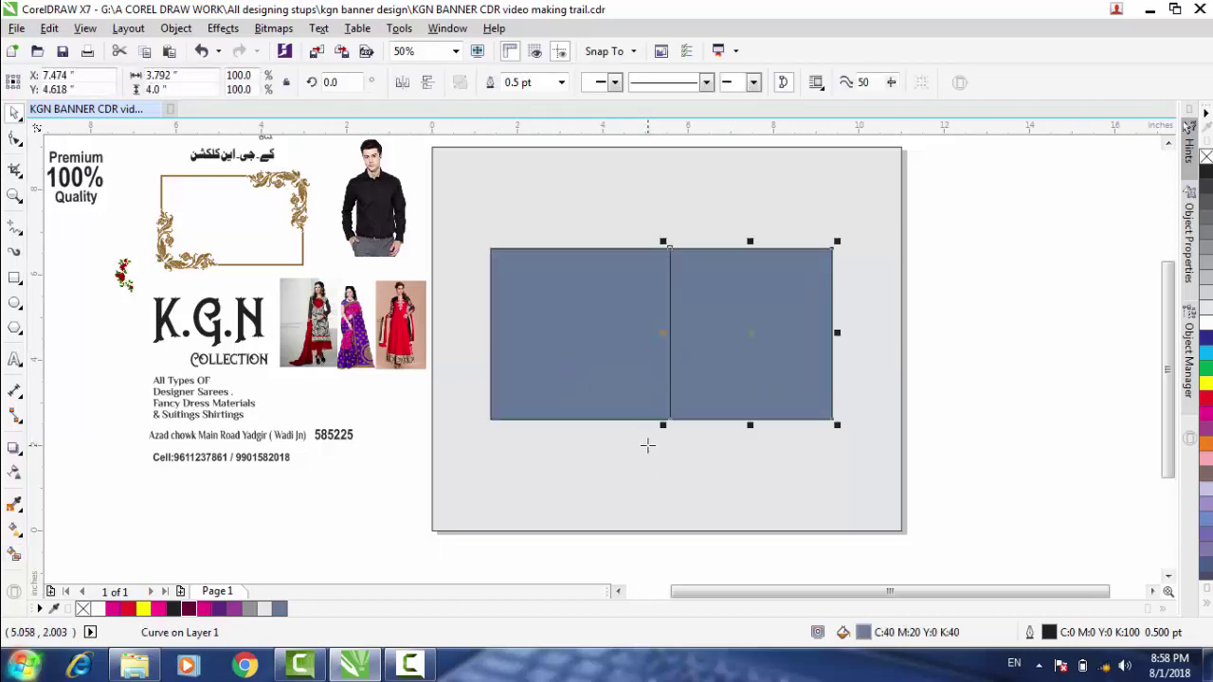
Fill the banner's left half yellow and place a dark maroon copy about 0.53 inches high along its lower edge.
click(596, 402)
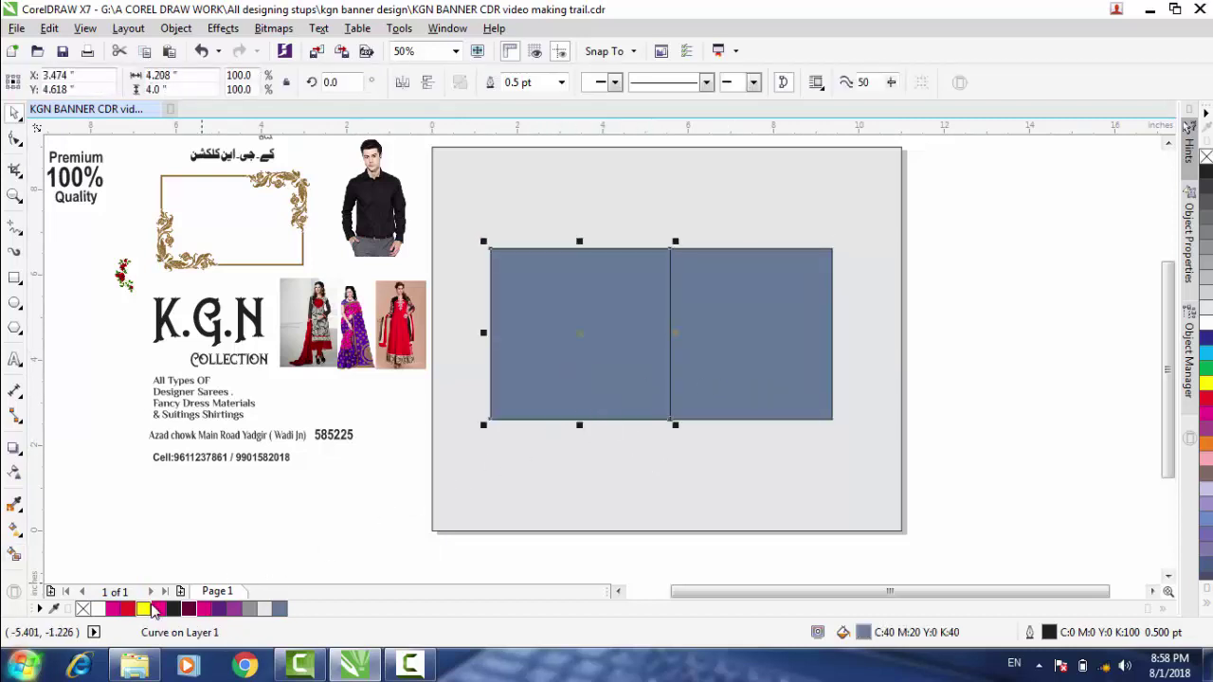
click(142, 609)
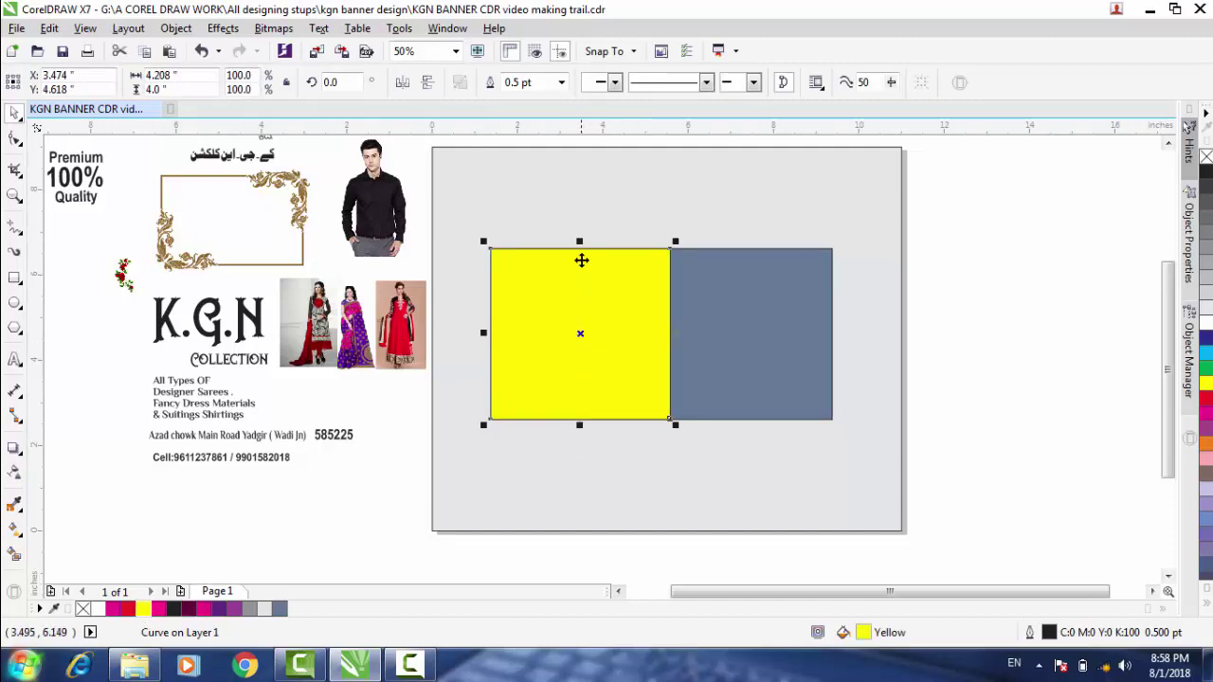
drag(580, 239, 580, 396)
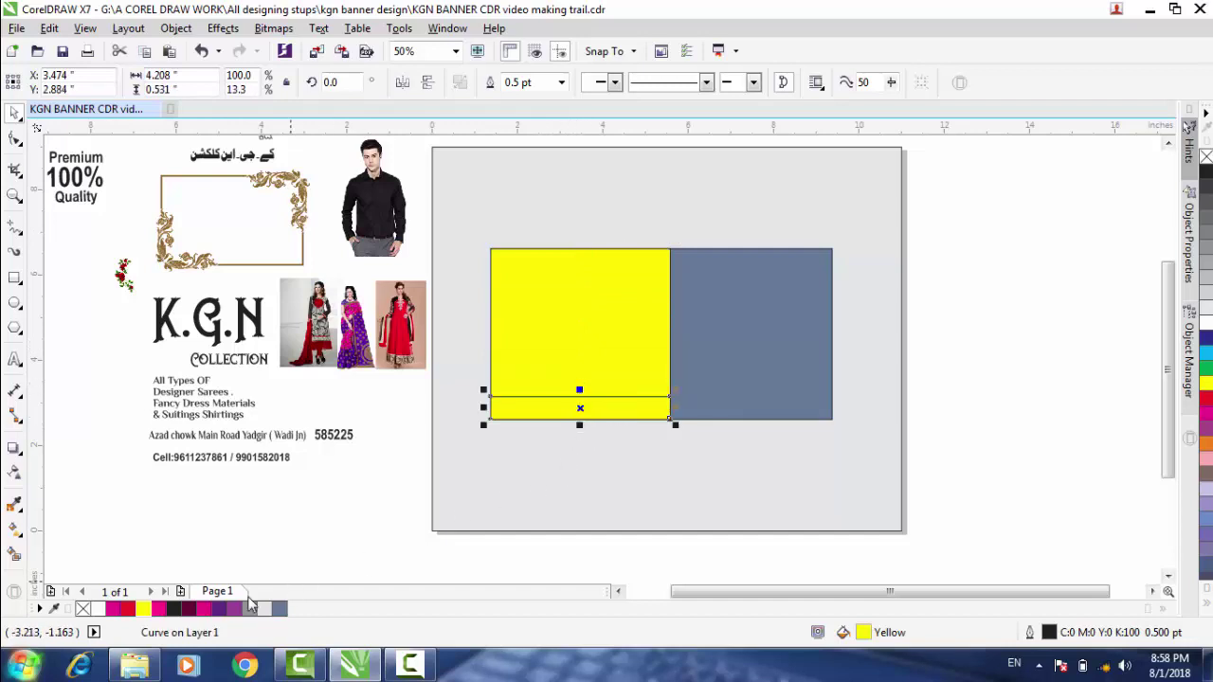
click(189, 608)
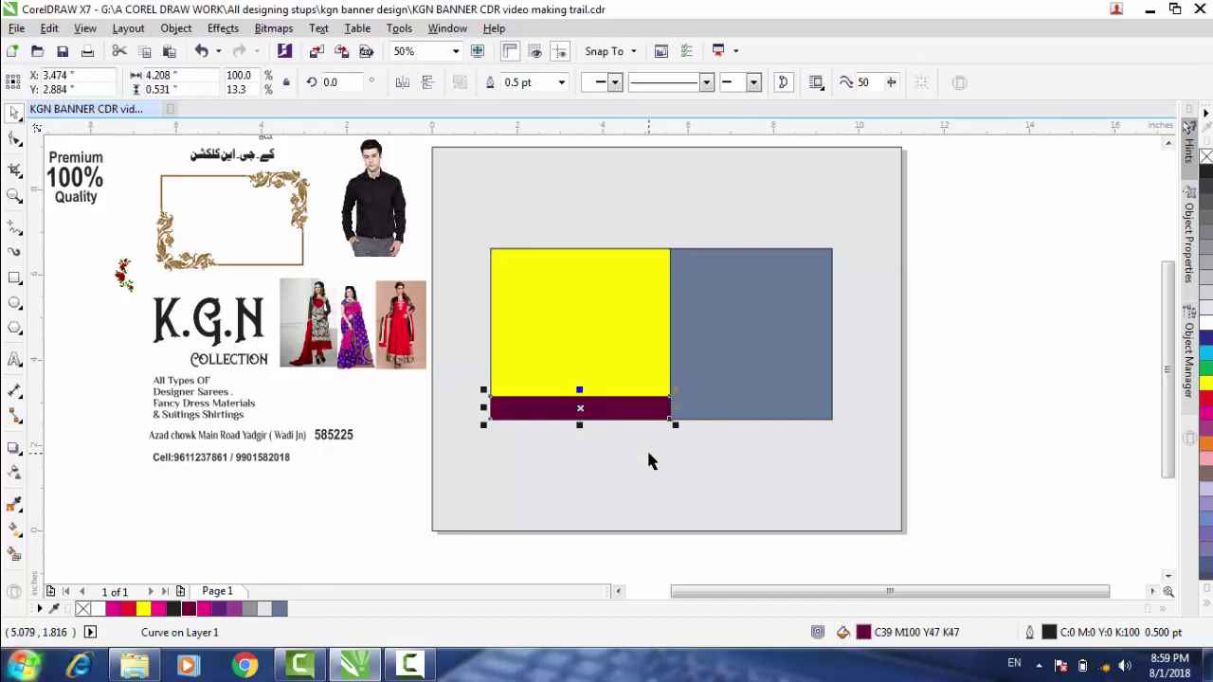
click(648, 460)
click(752, 362)
scroll(751, 360, up, 1)
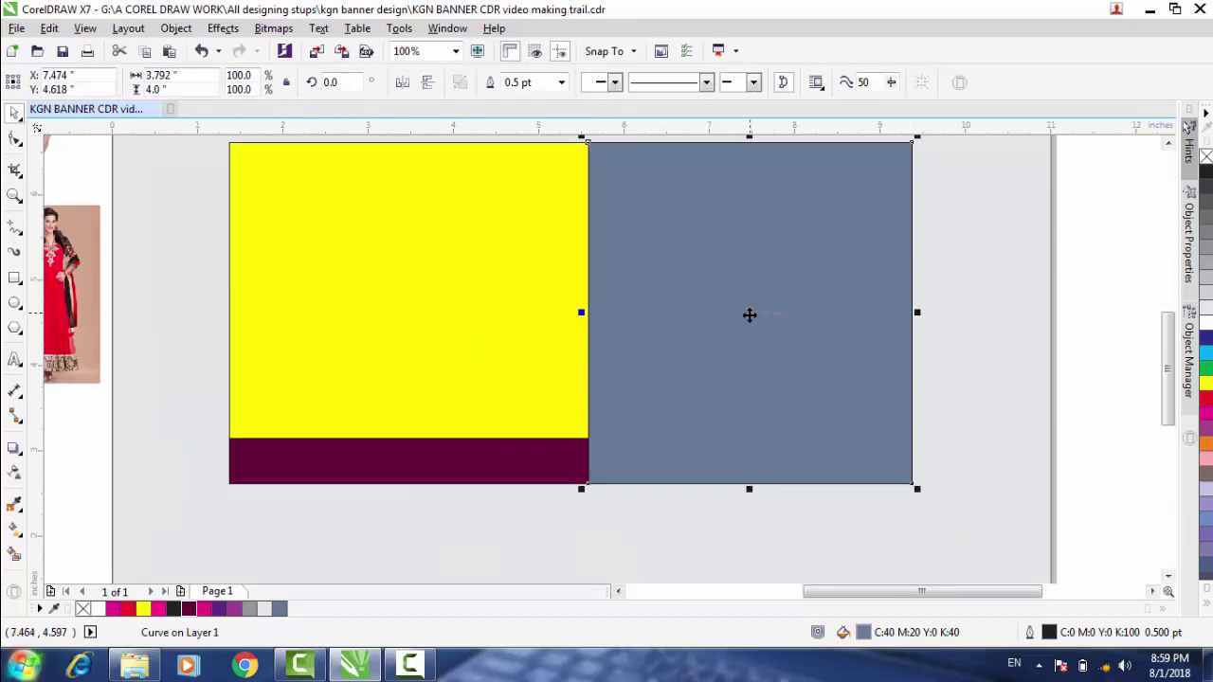
right_click(750, 315)
click(795, 366)
right_click(982, 284)
click(1059, 349)
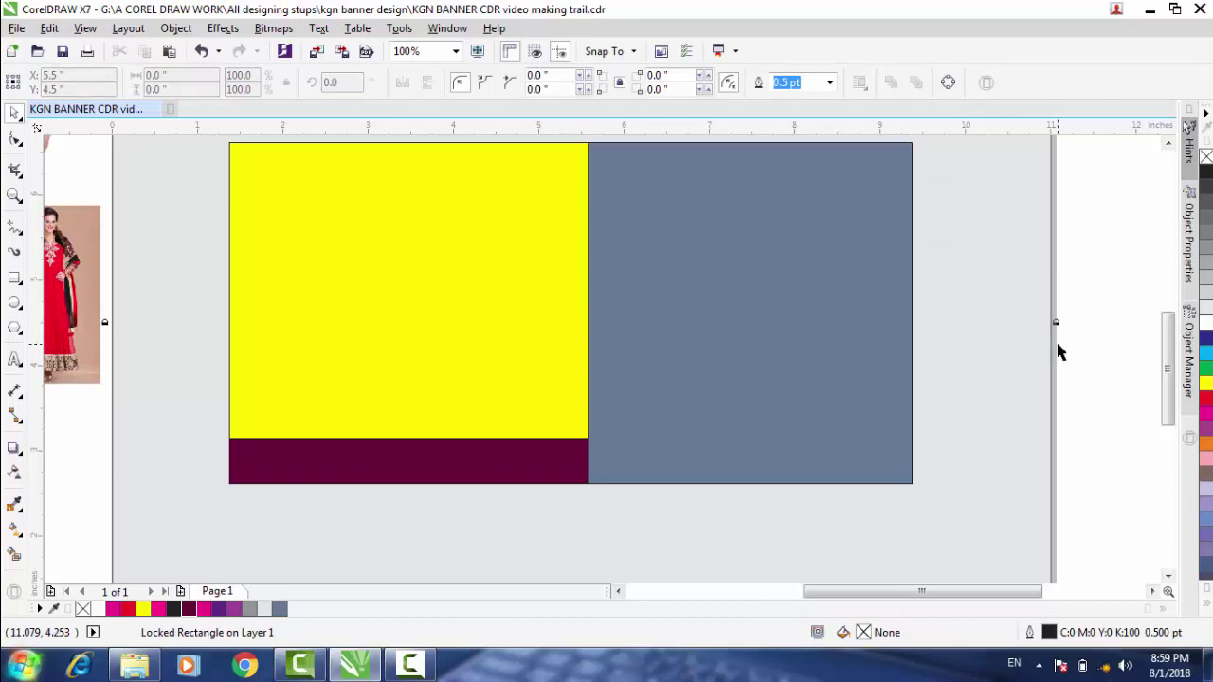
right_click(1084, 357)
click(1066, 464)
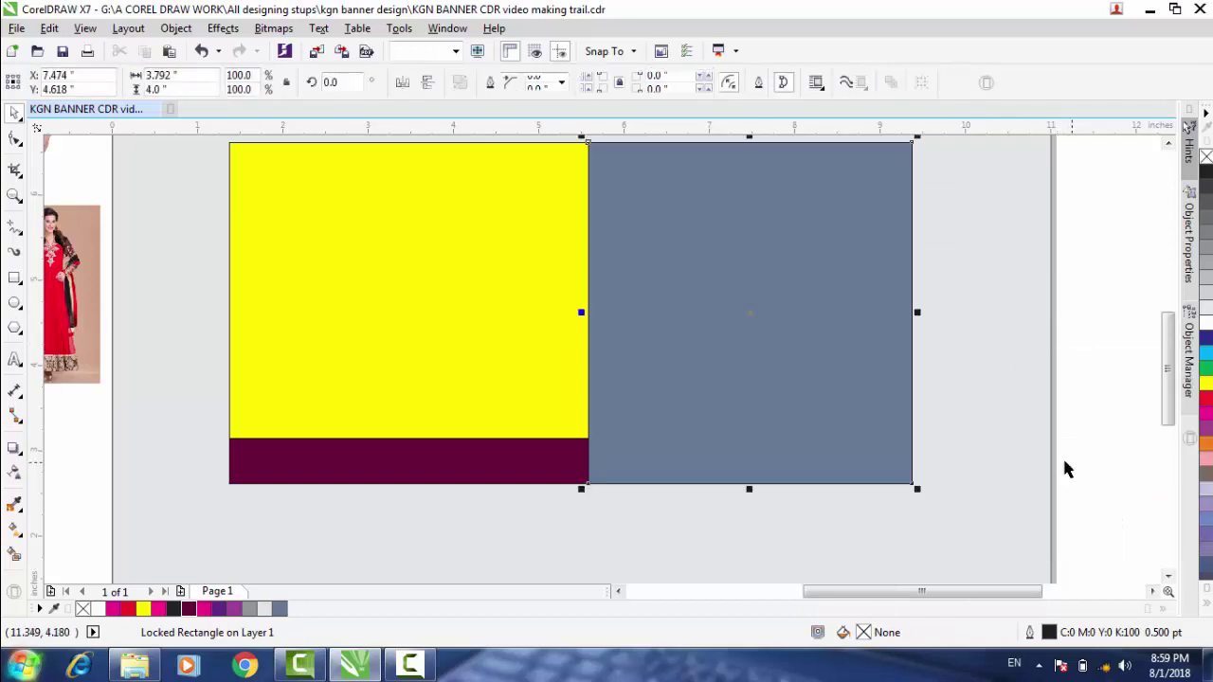
Copy the blue-grey panel into three adjacent full-height strips about 1.27 inches wide and fit them together to 3.792 inches across.
drag(917, 313, 702, 328)
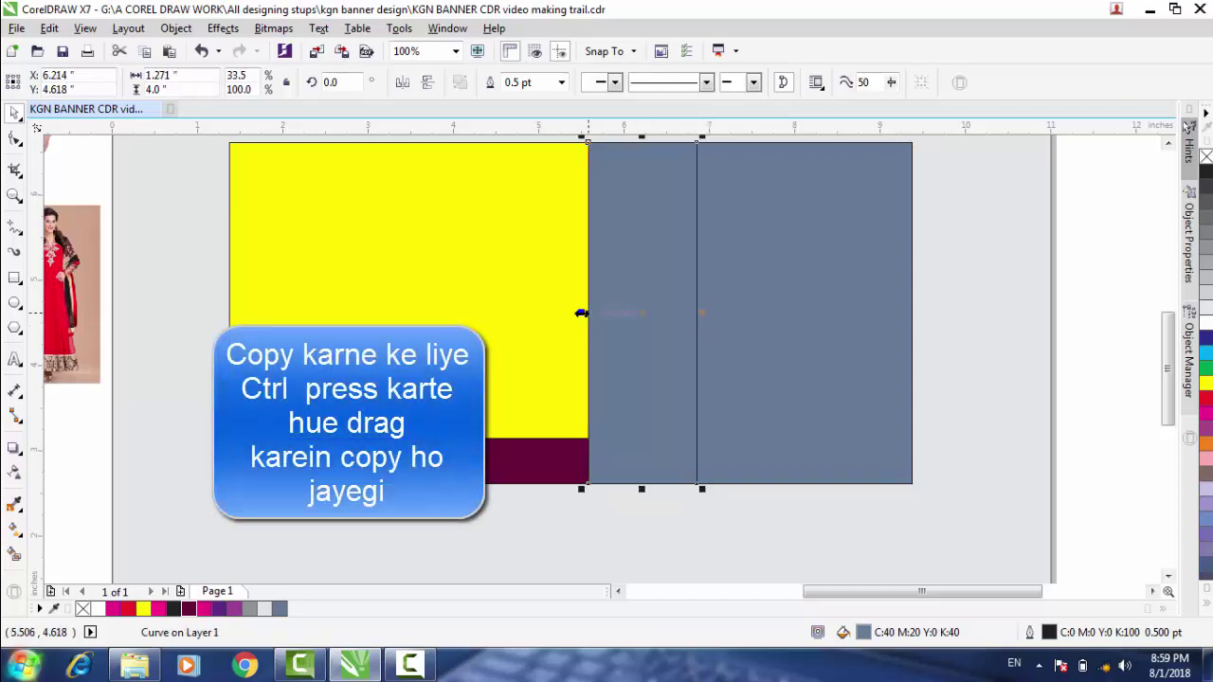
drag(582, 313, 862, 331)
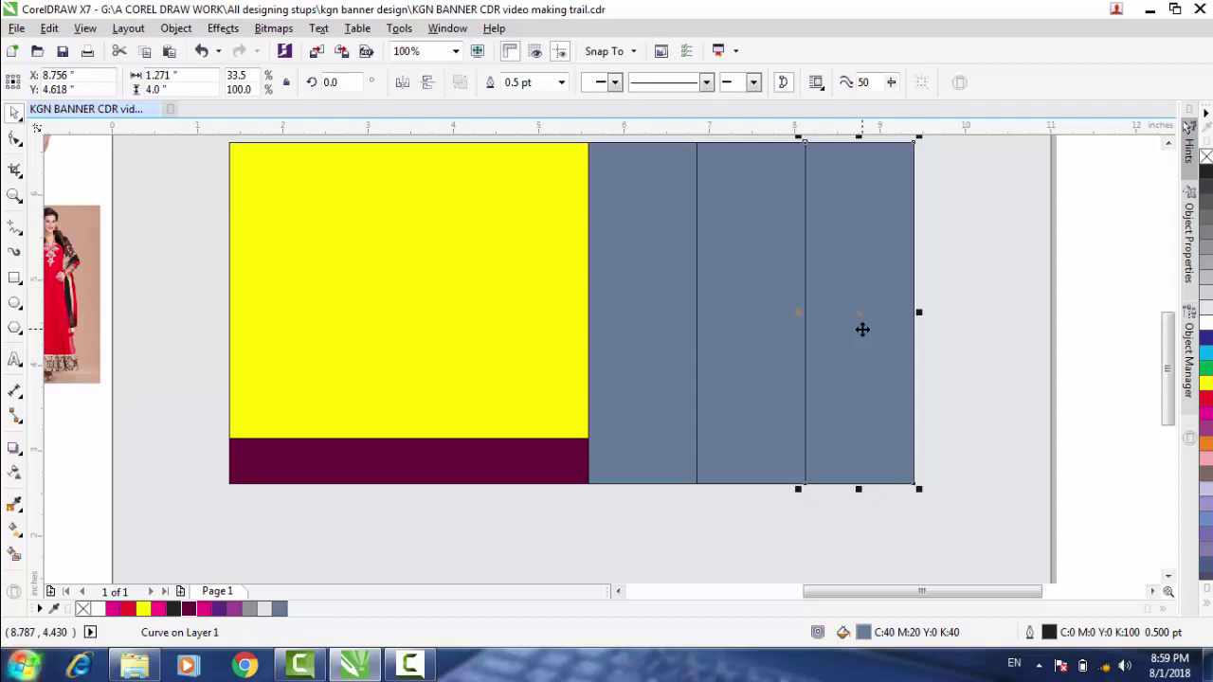
shift+click(712, 339)
shift+click(648, 339)
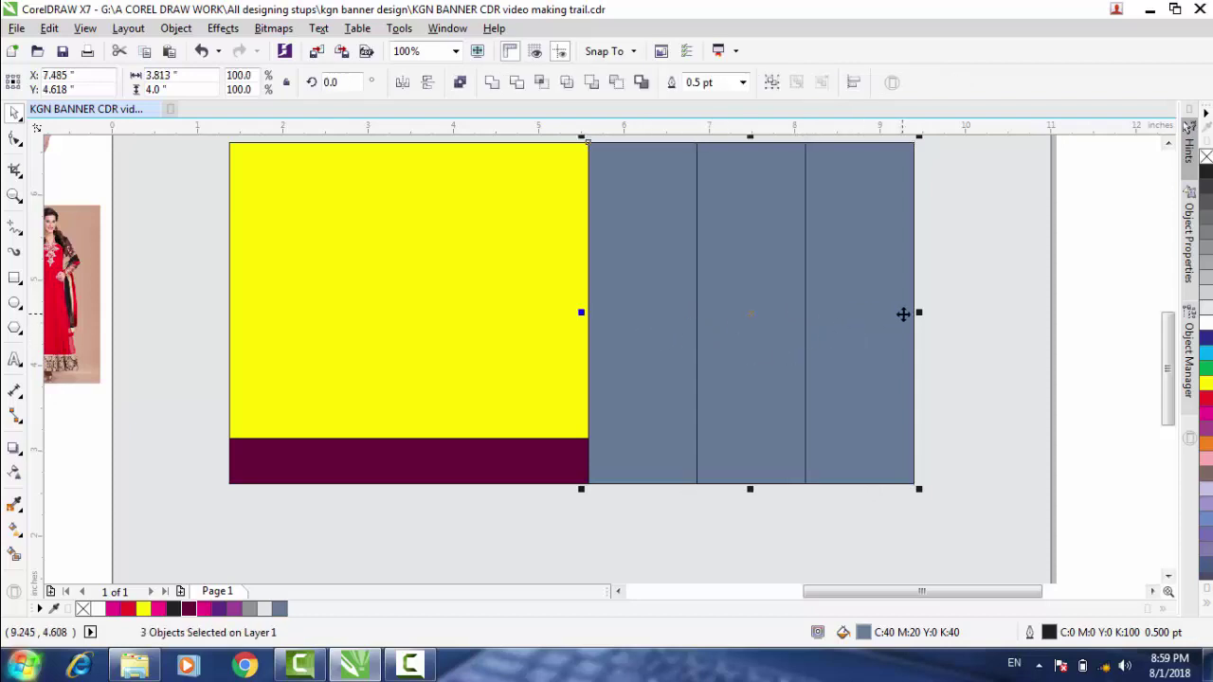
drag(919, 313, 915, 321)
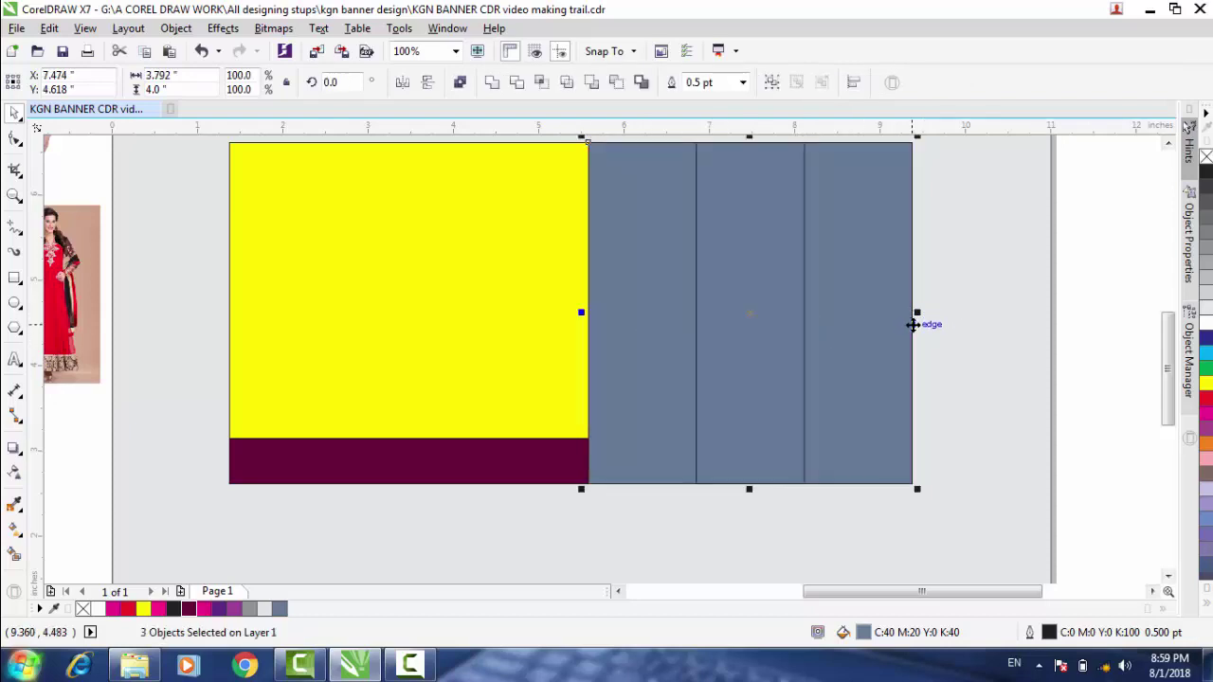
Shorten the three blue-grey strips together from their lower edge to a height of about 3.55 inches.
scroll(928, 343, down, 2)
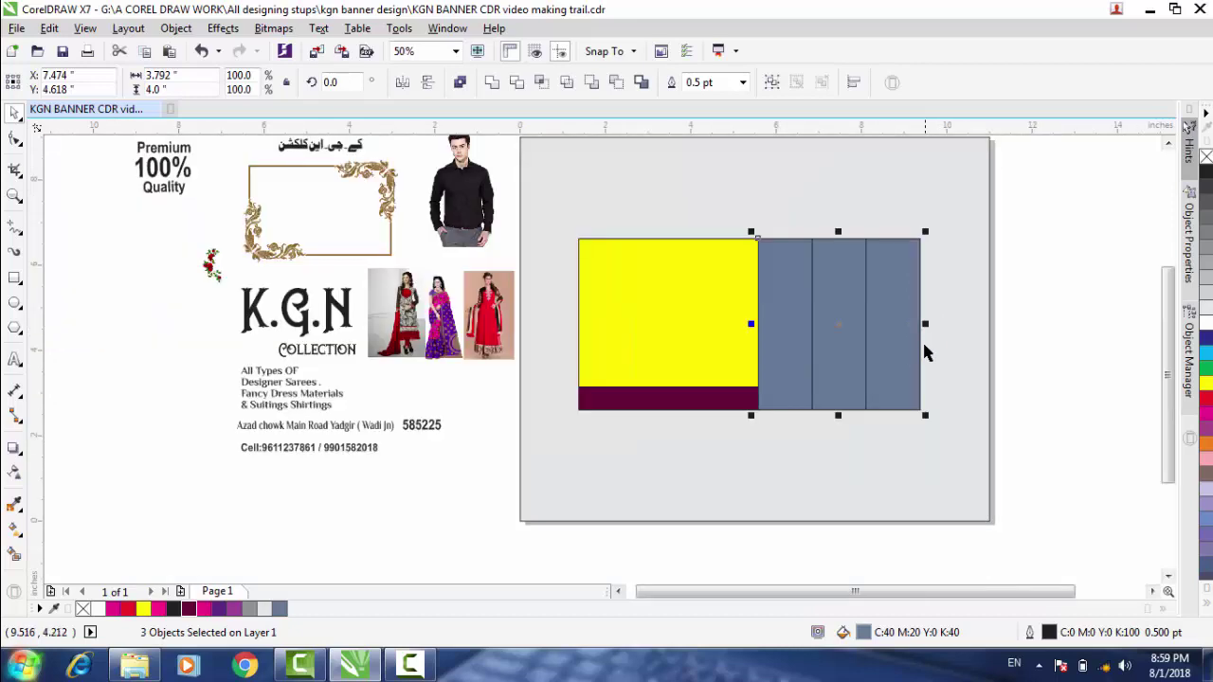
scroll(1168, 360, down, 2)
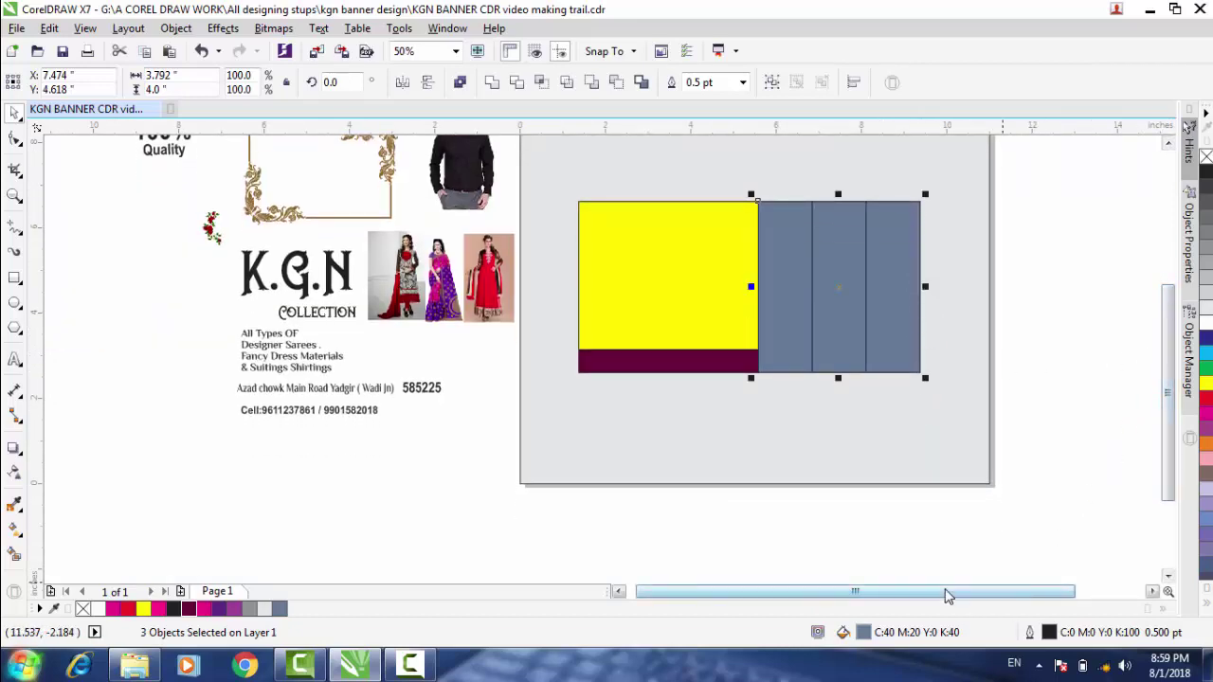
scroll(918, 596, left, 1)
scroll(927, 581, right, 2)
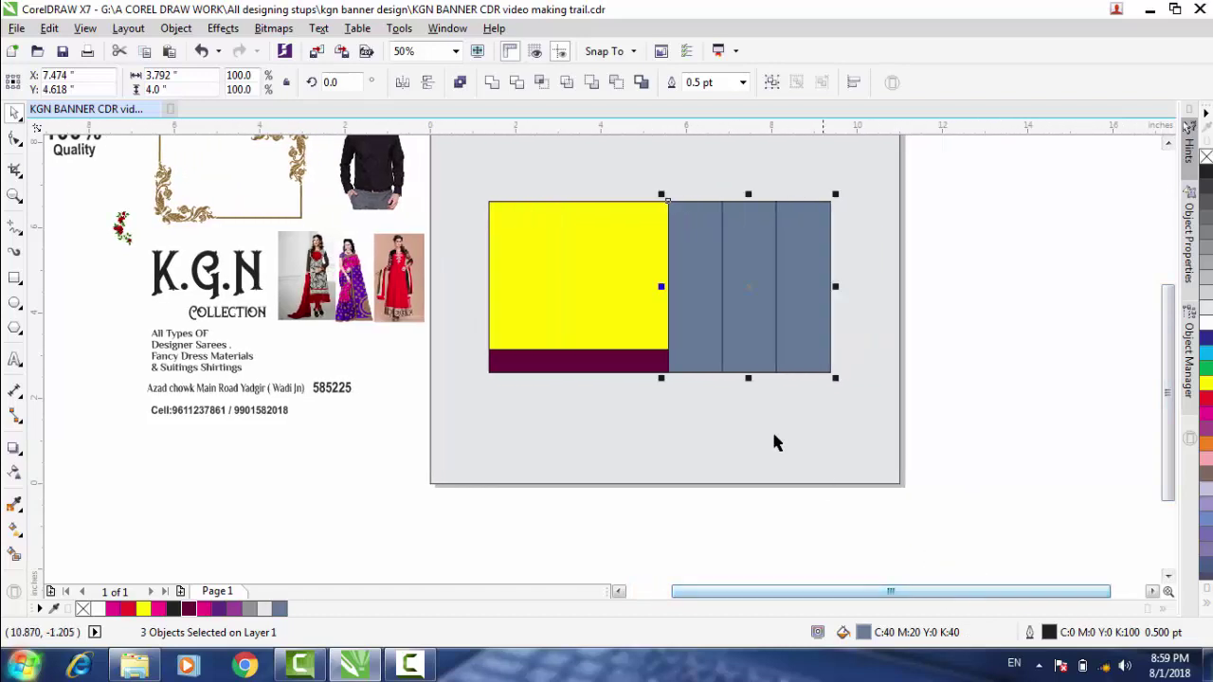
scroll(814, 404, up, 1)
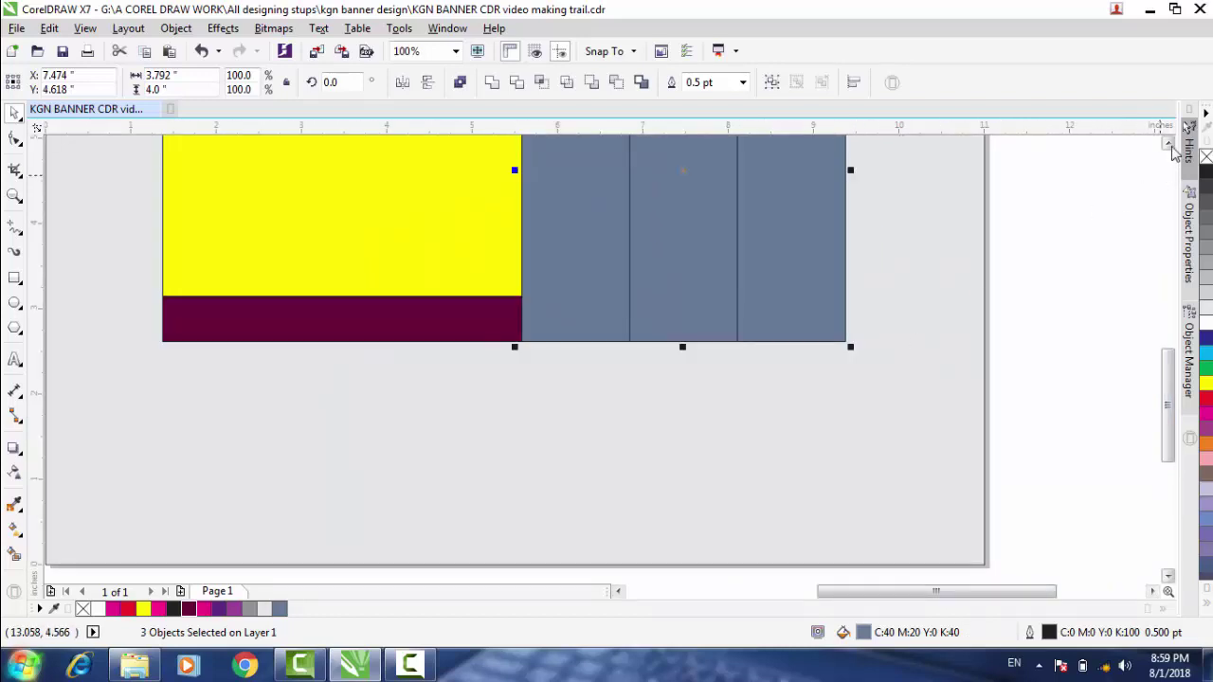
scroll(913, 341, up, 2)
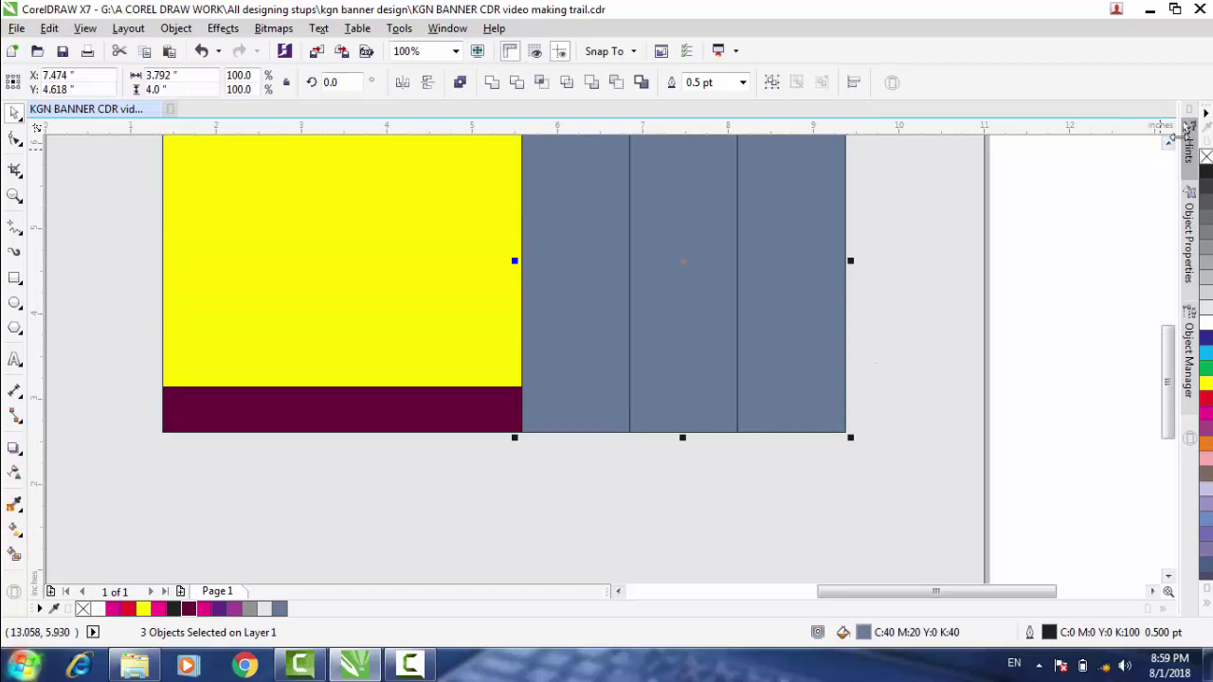
click(1168, 142)
click(1168, 142)
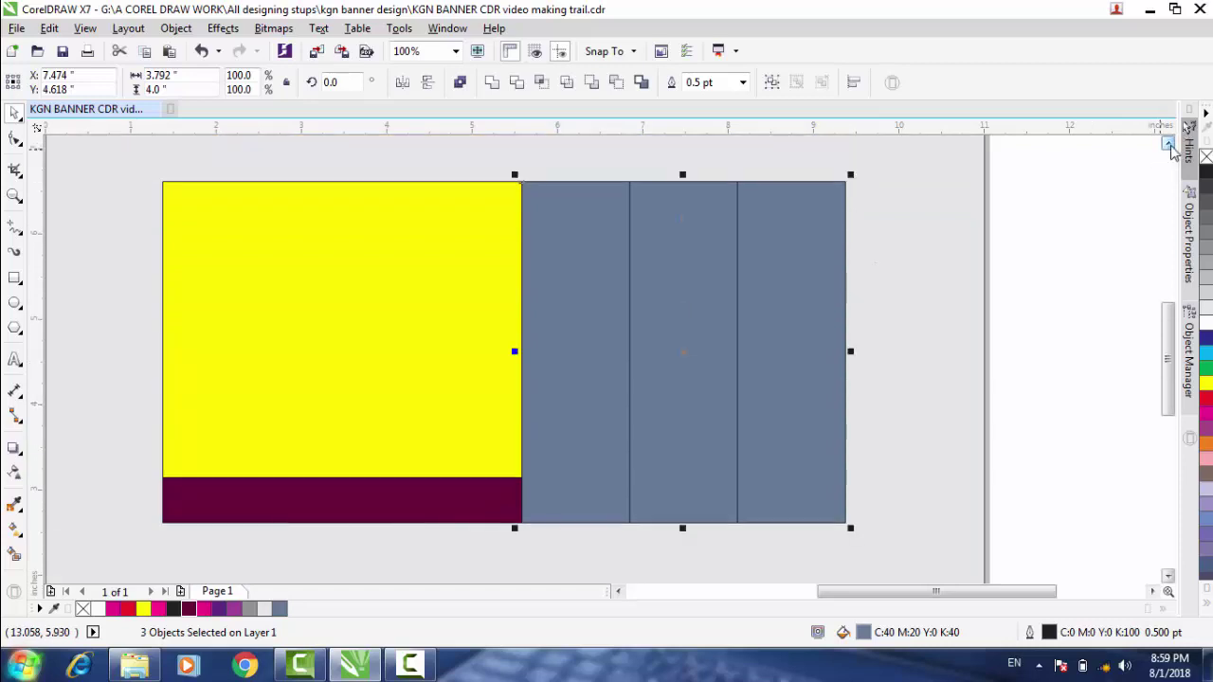
click(710, 550)
click(752, 464)
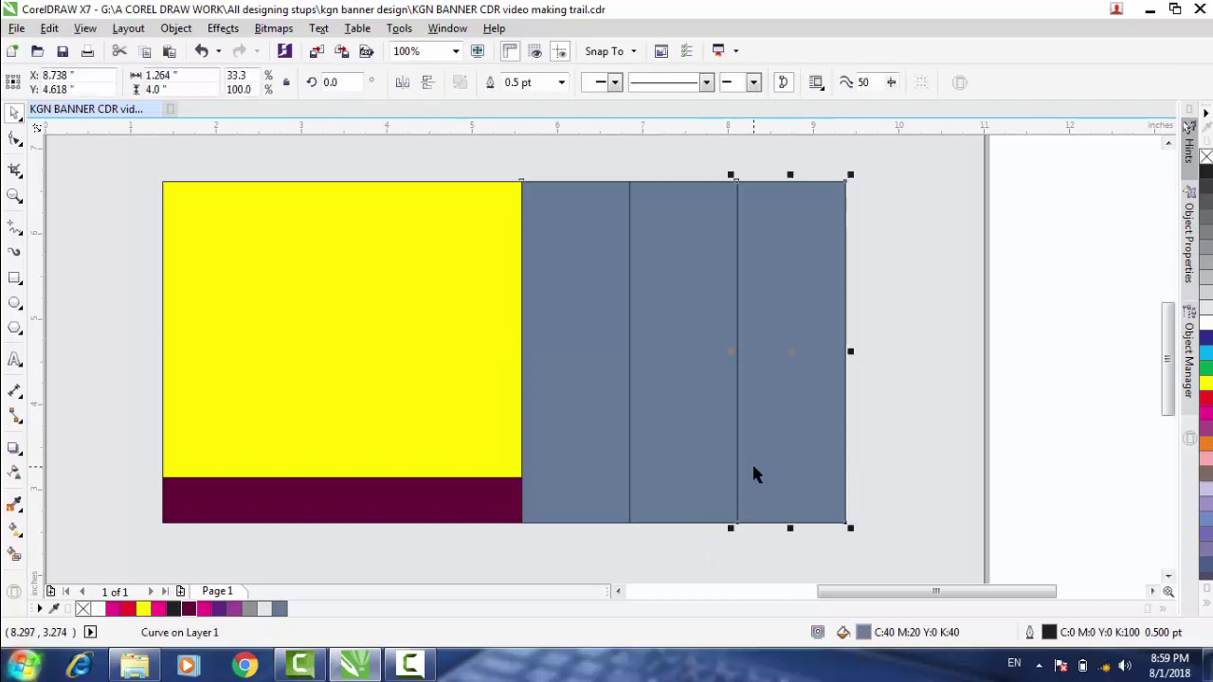
shift+click(695, 456)
shift+click(567, 444)
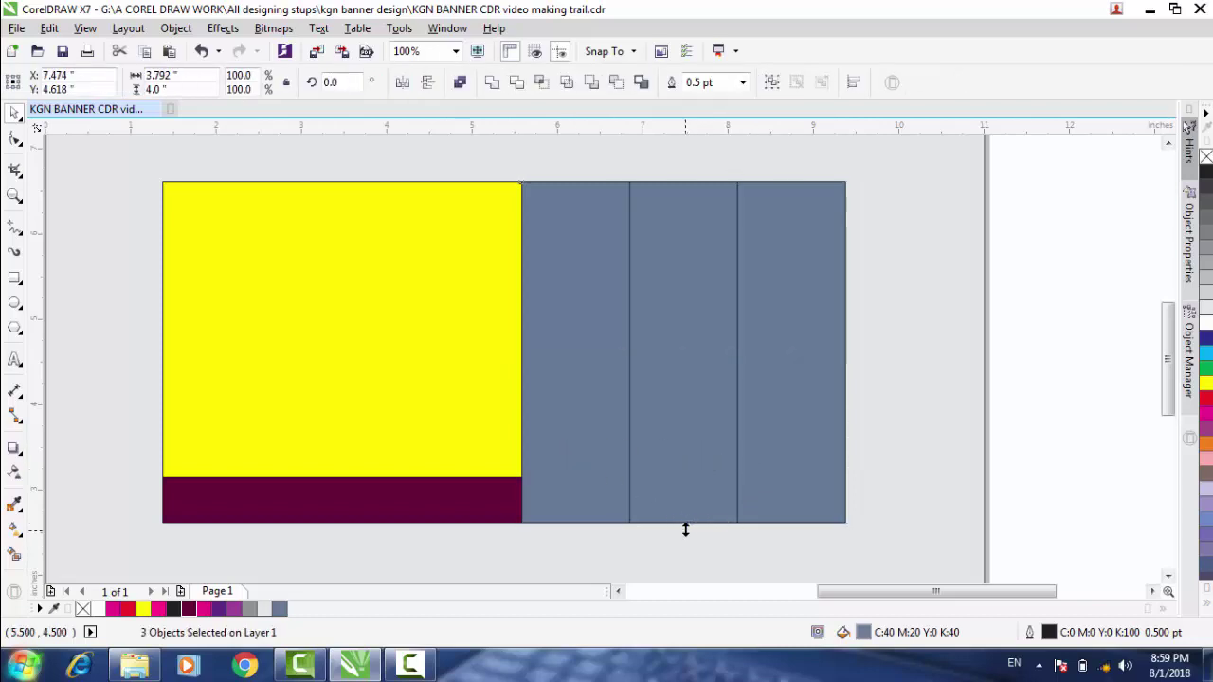
drag(685, 530, 692, 492)
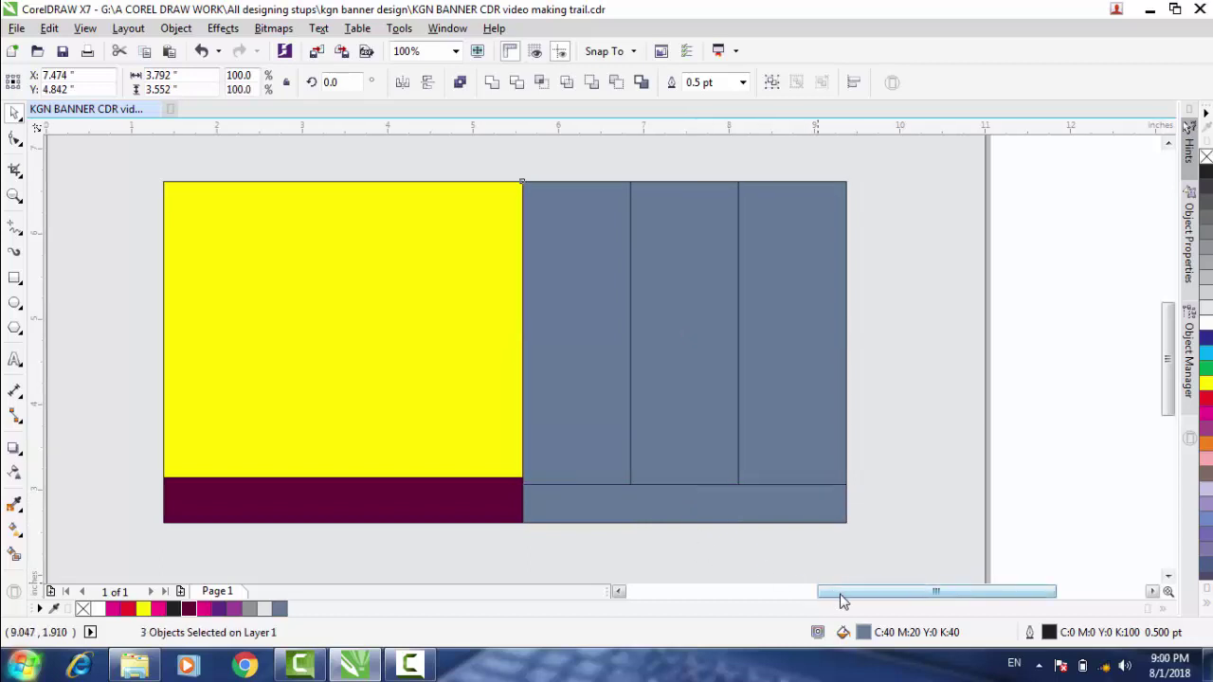
Place a copy of the gold ornamental frame in the upper part of the yellow panel.
drag(841, 598, 794, 598)
click(763, 566)
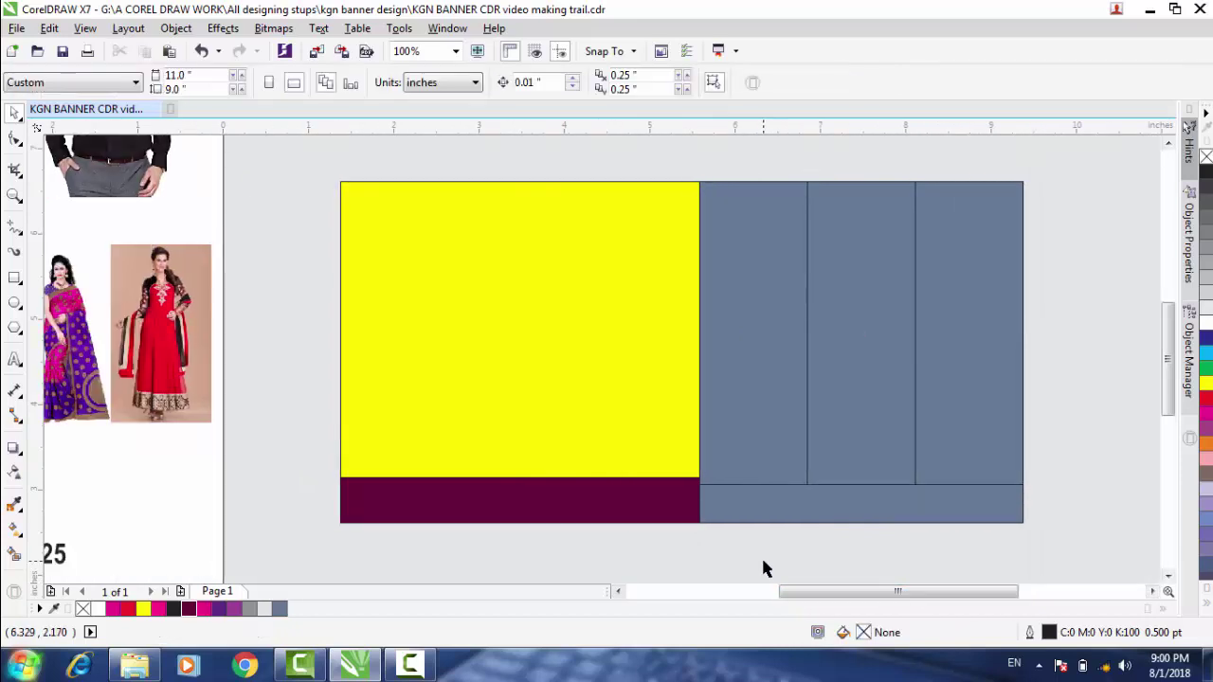
scroll(763, 566, down, 1)
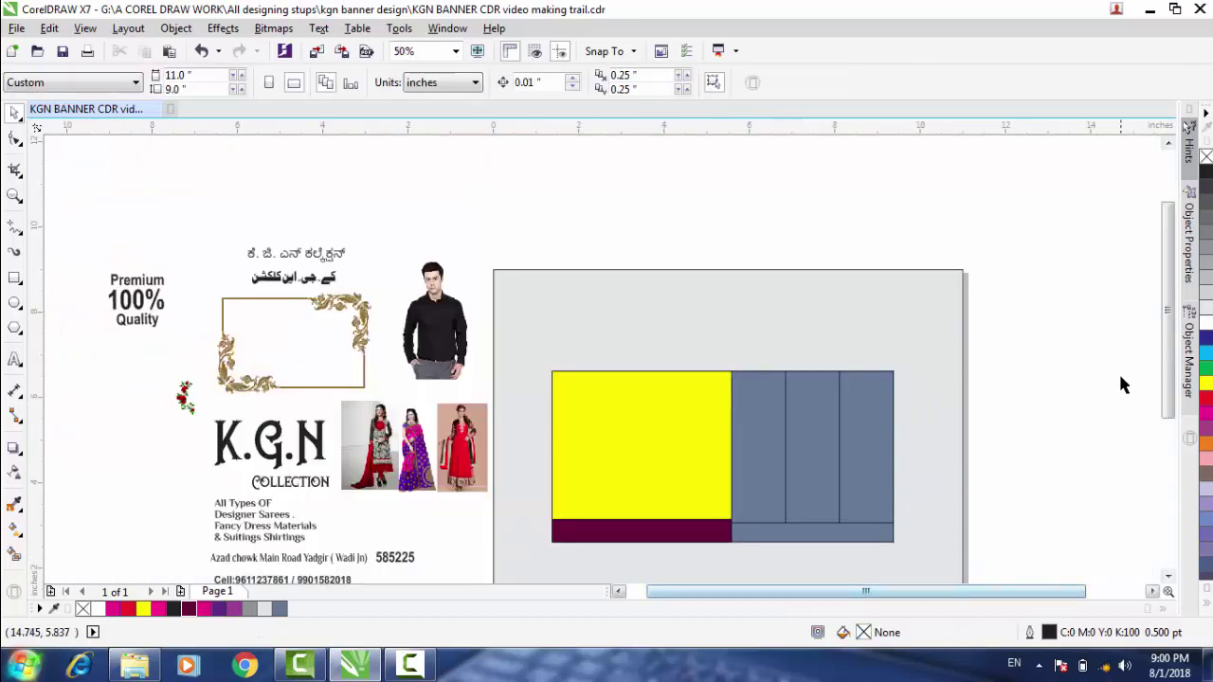
drag(1168, 338, 1165, 412)
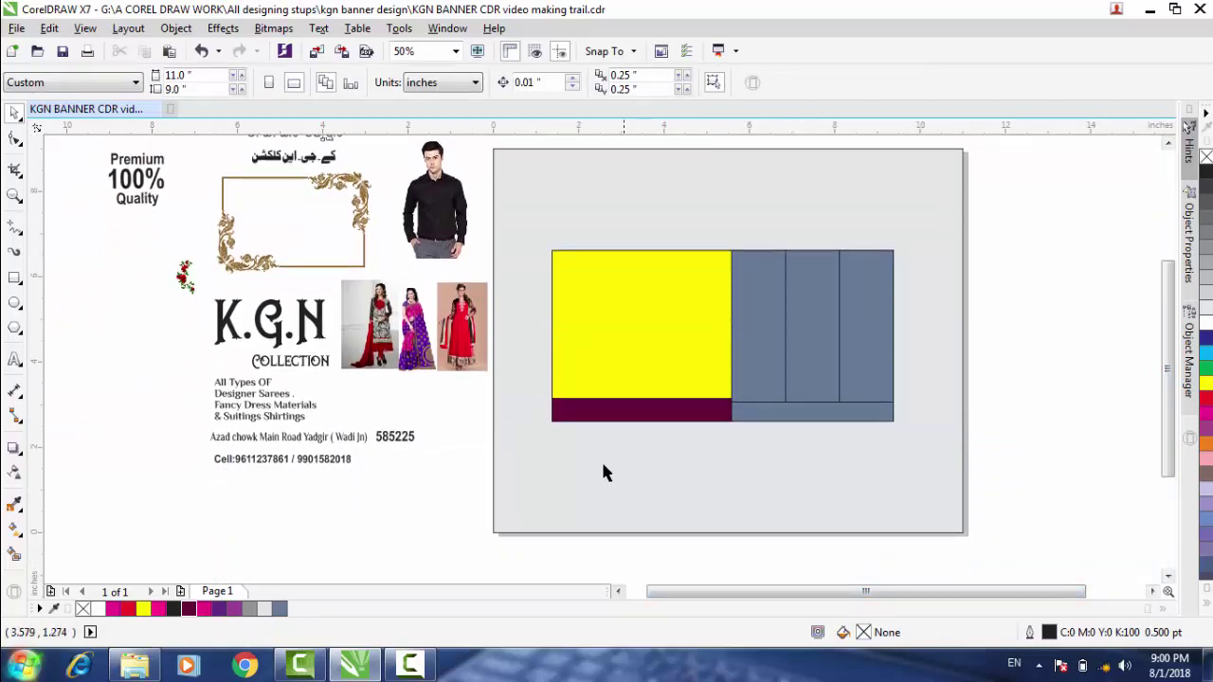
click(351, 183)
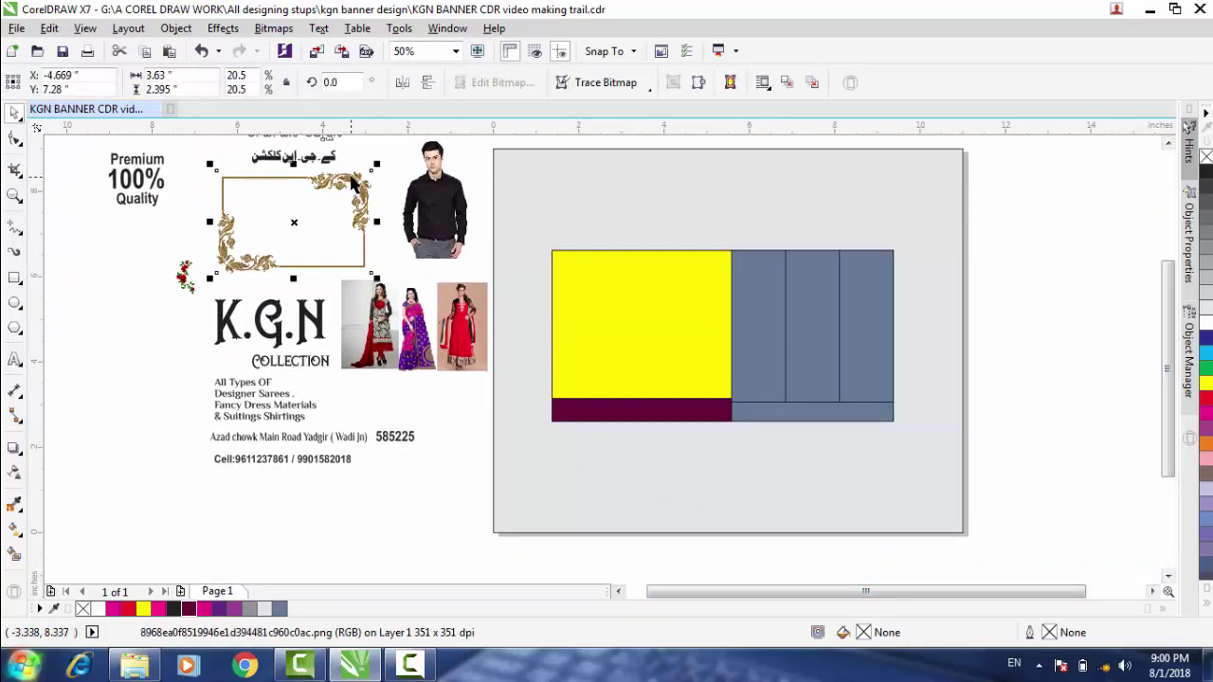
drag(293, 223, 659, 308)
scroll(754, 317, up, 2)
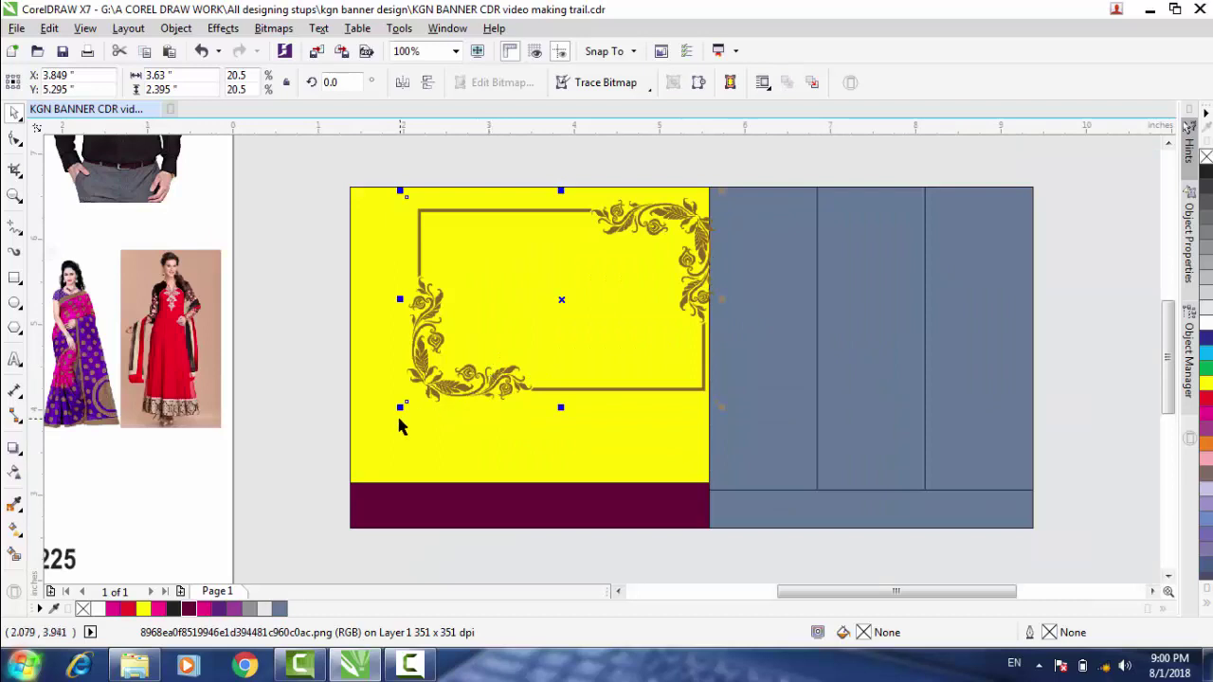
Scale the copied ornamental frame to about 3.33 by 2.19 inches and nudge it left and down inside the yellow panel.
drag(400, 407, 423, 401)
key(Left)
key(Left)
key(Left)
key(Left)
key(Left)
key(Left)
key(Left)
key(Left)
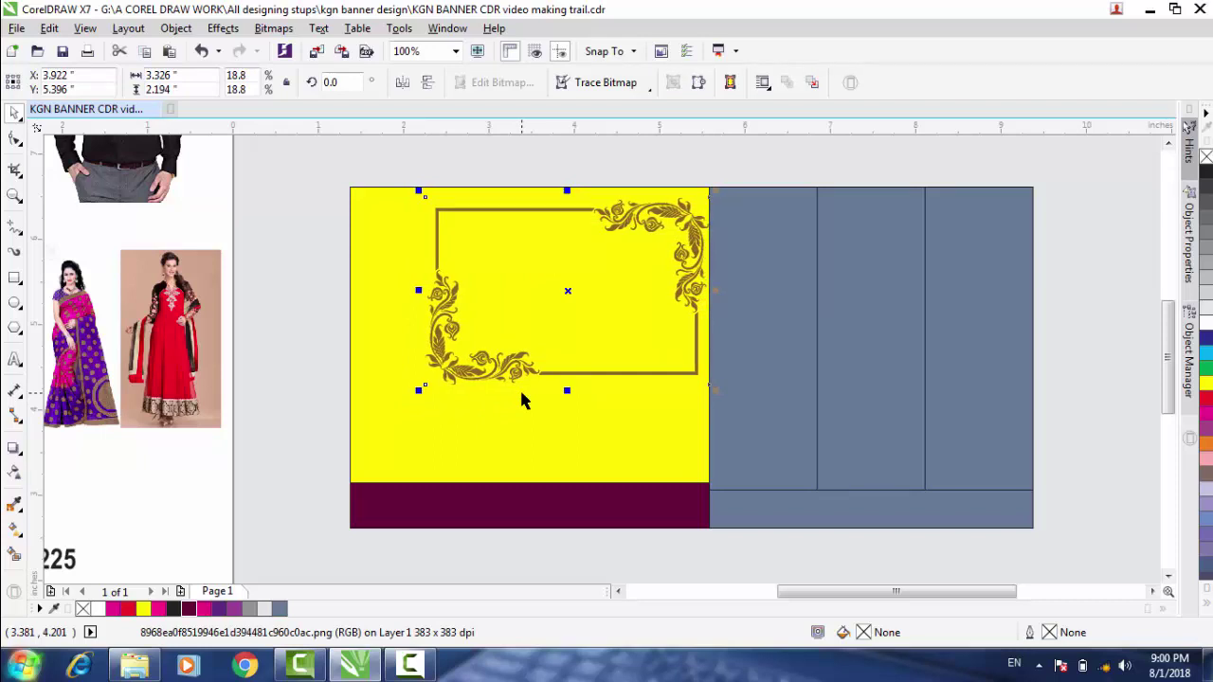
key(Down)
key(Down)
key(Down)
key(Down)
key(Down)
key(Down)
key(Down)
key(Down)
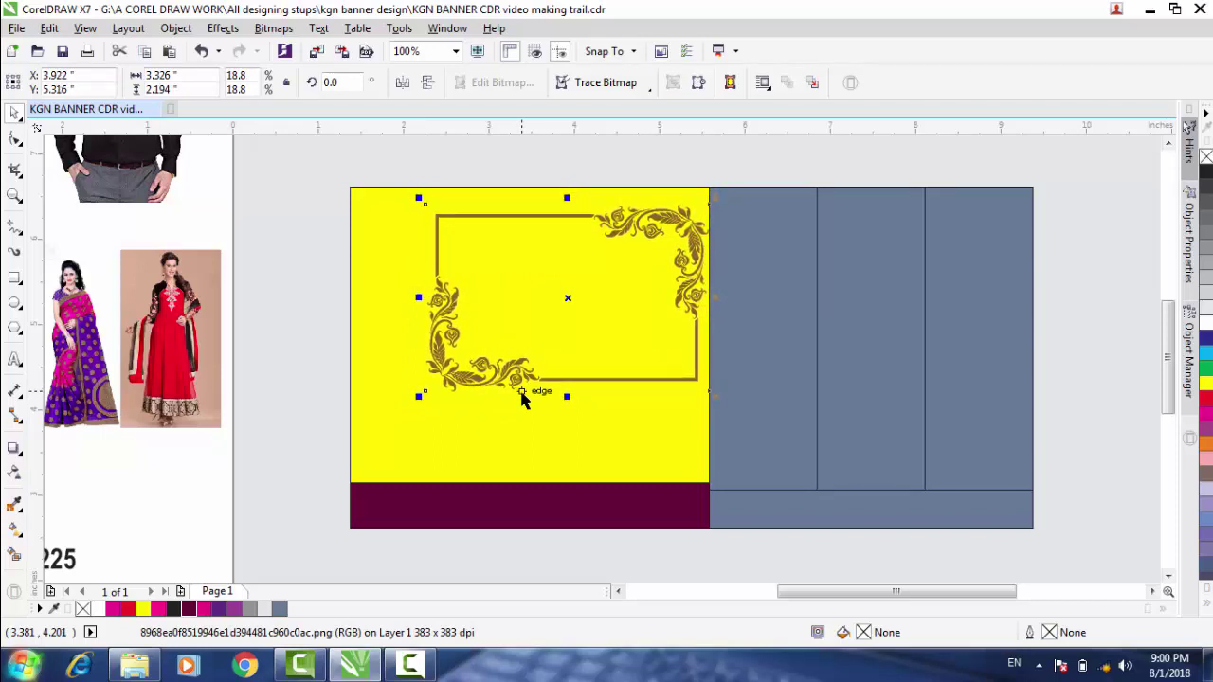
Reduce the ornamental frame to about 3.16 by 2.09 inches and nudge it slightly left and down.
drag(420, 396, 433, 391)
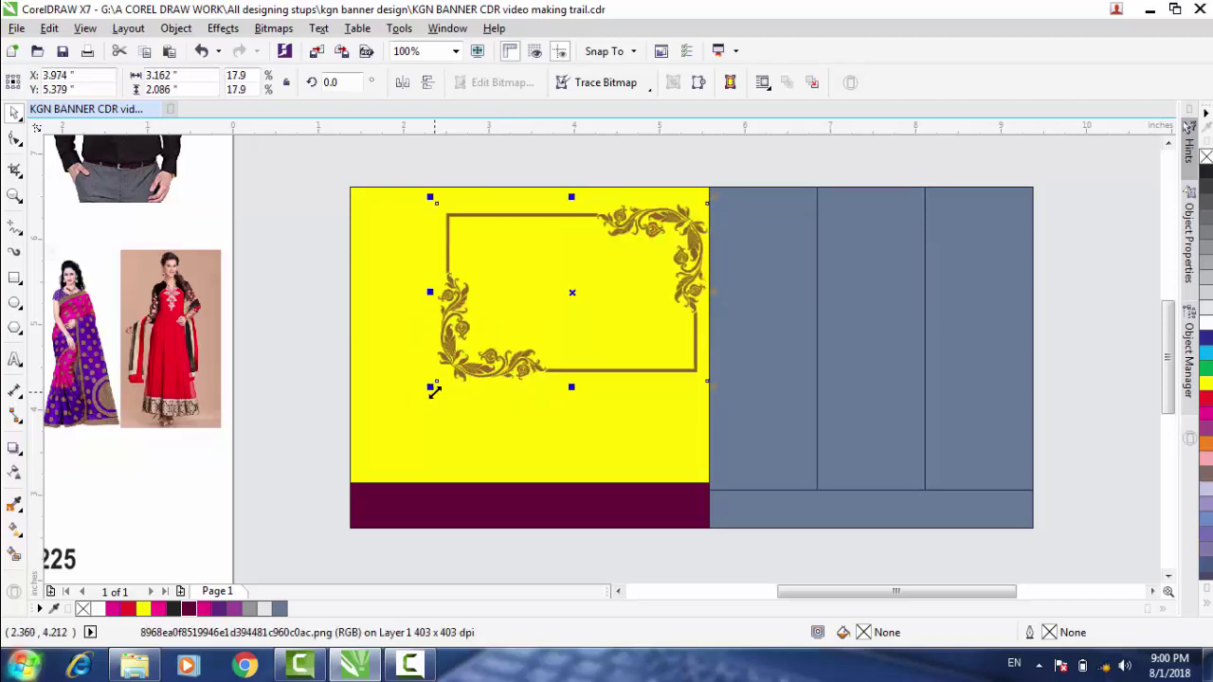
key(Left)
key(Down)
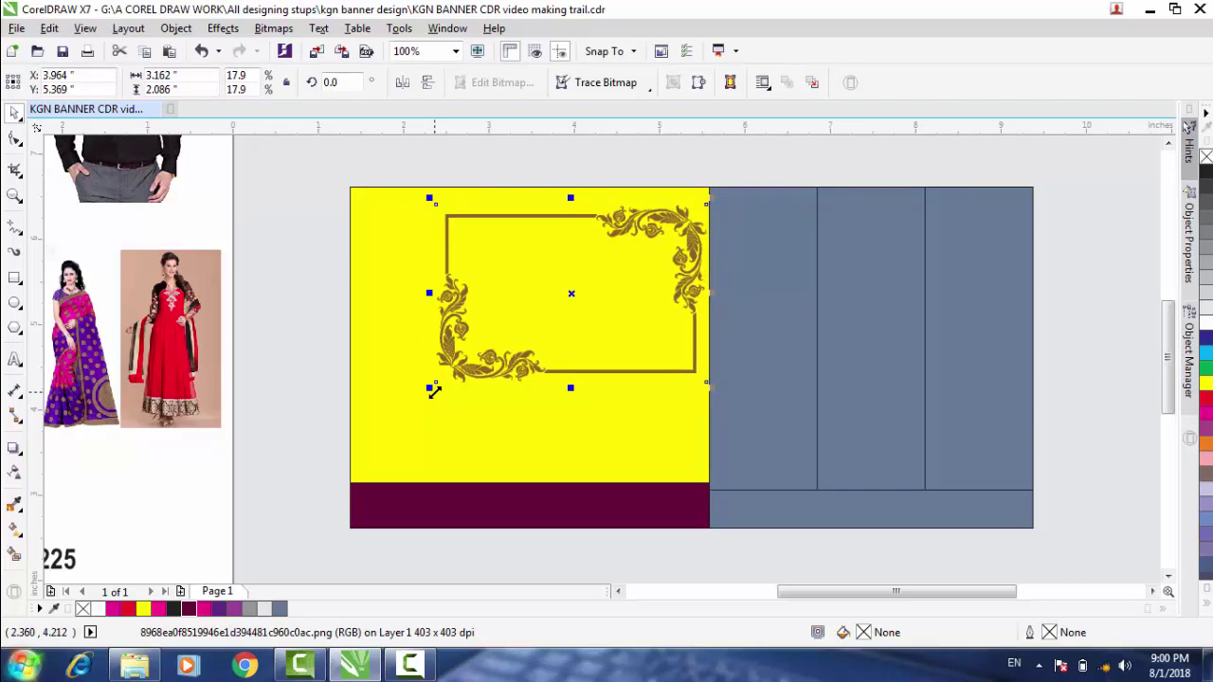
Place a copy of the large K.G.N text inside the ornamental frame on the yellow panel.
scroll(271, 388, down, 2)
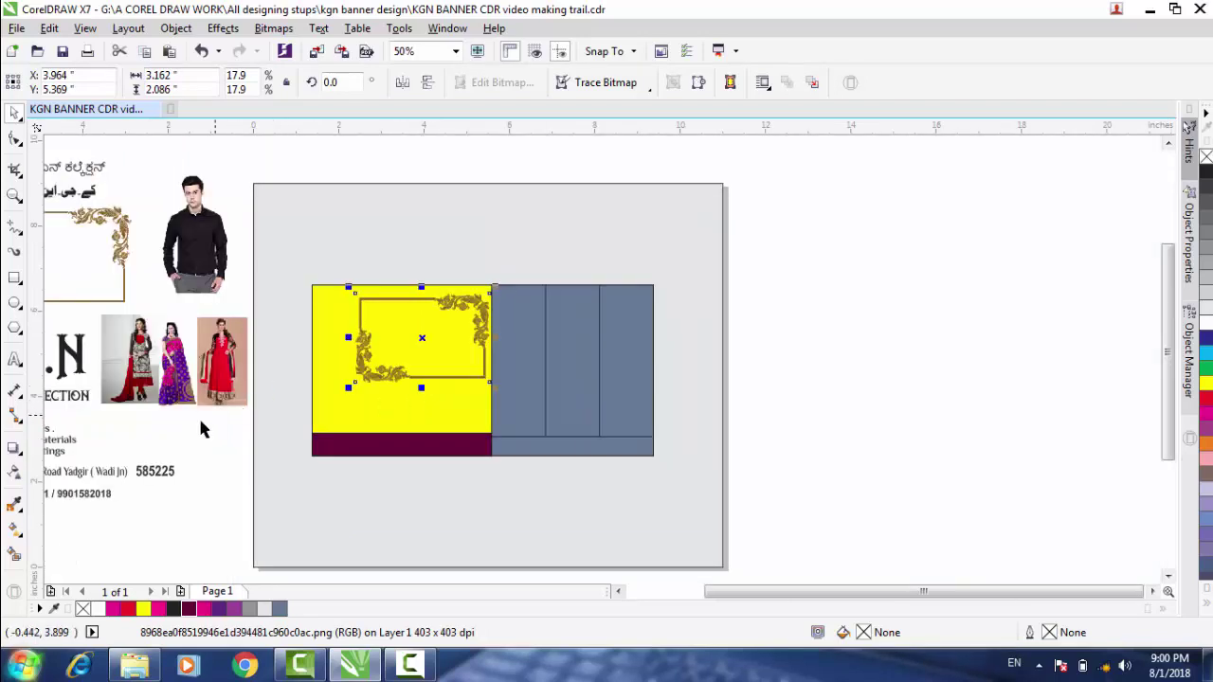
drag(716, 594, 697, 597)
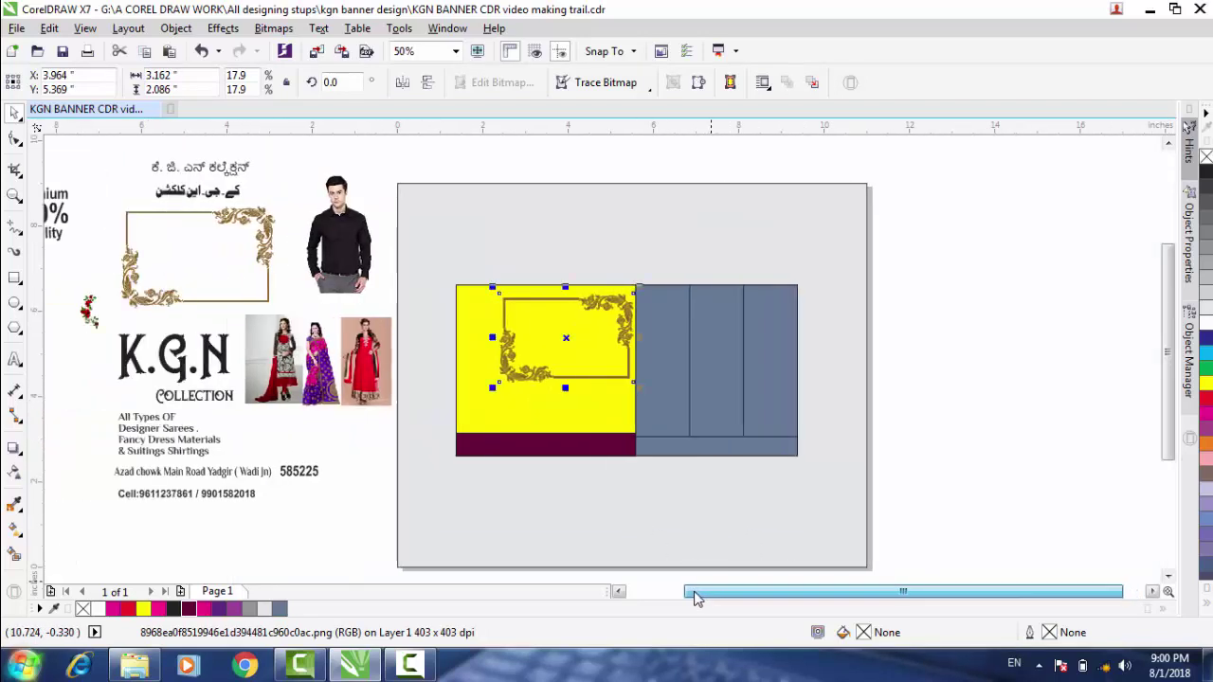
click(182, 377)
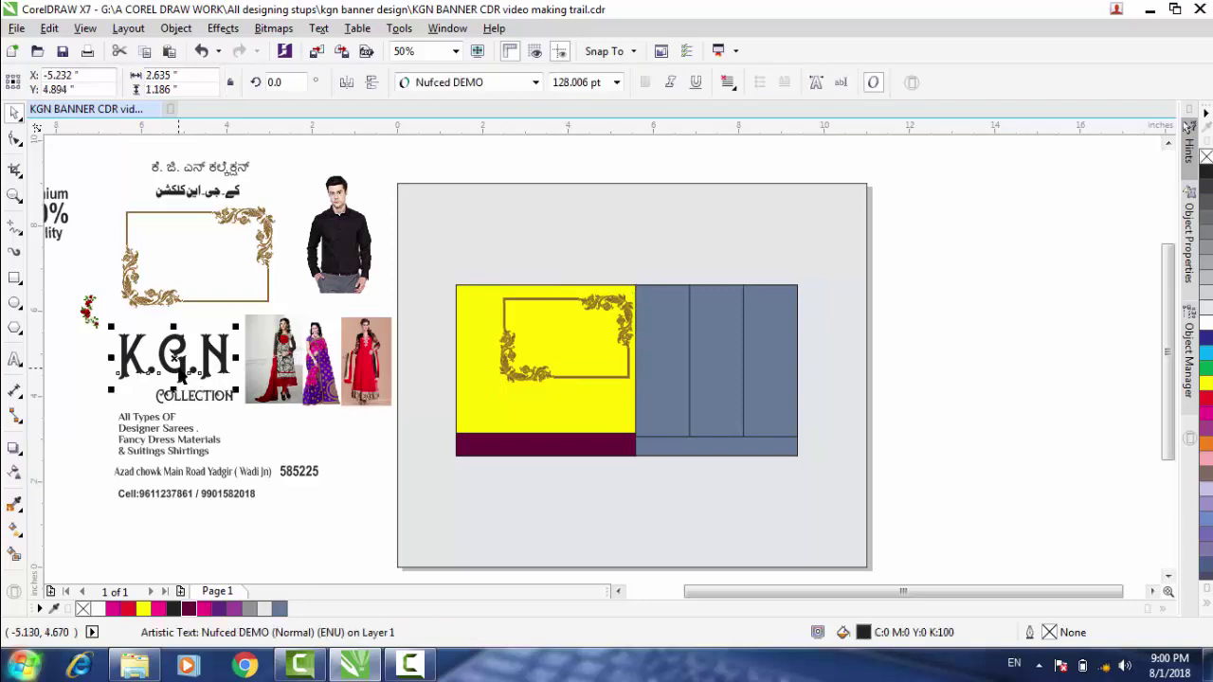
drag(173, 357, 563, 335)
right_click(563, 337)
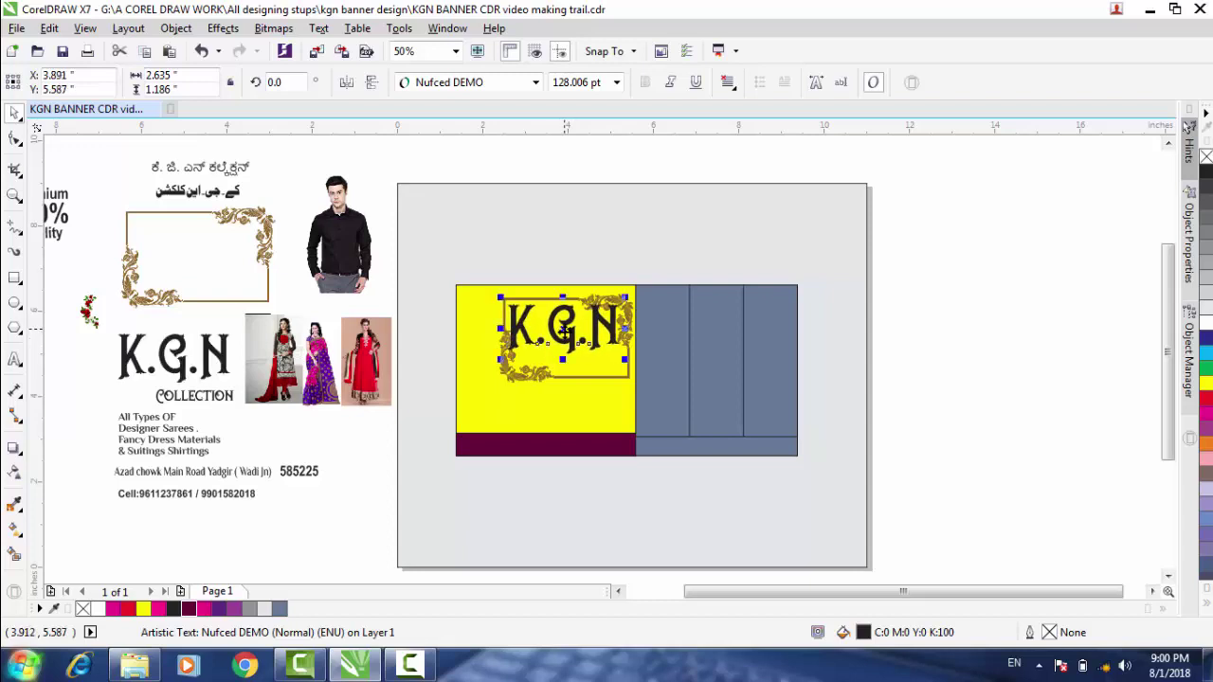
Place a copy of the Collection text inside the ornamental frame, below the K.G.N lettering.
click(195, 396)
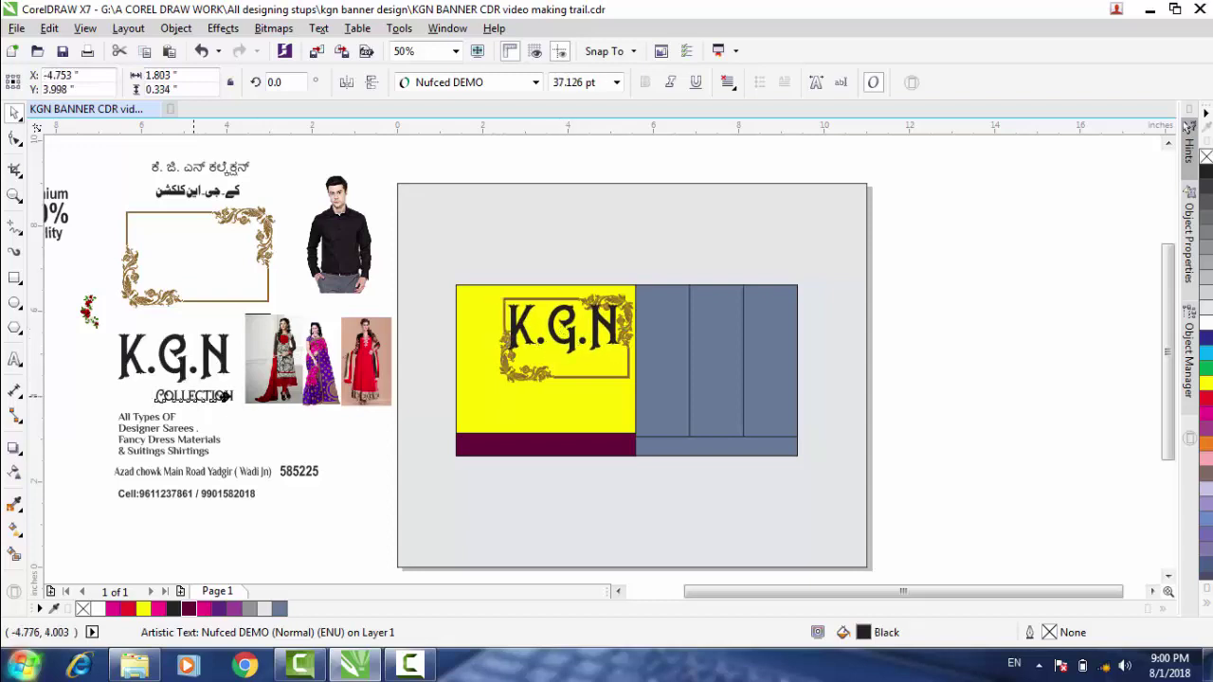
drag(195, 396, 583, 367)
right_click(584, 366)
scroll(585, 370, up, 1)
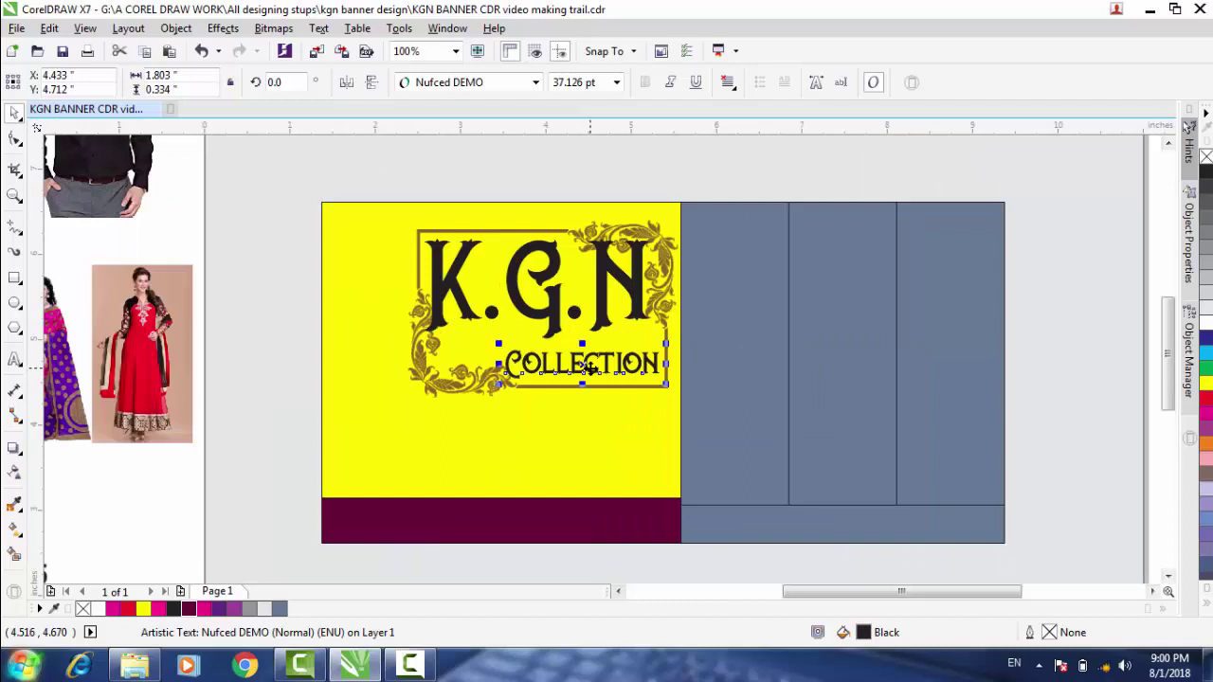
Scale the framed K.G.N text to about 2.30 by 1.04 inches and position it centrally between the frame ornaments.
click(555, 306)
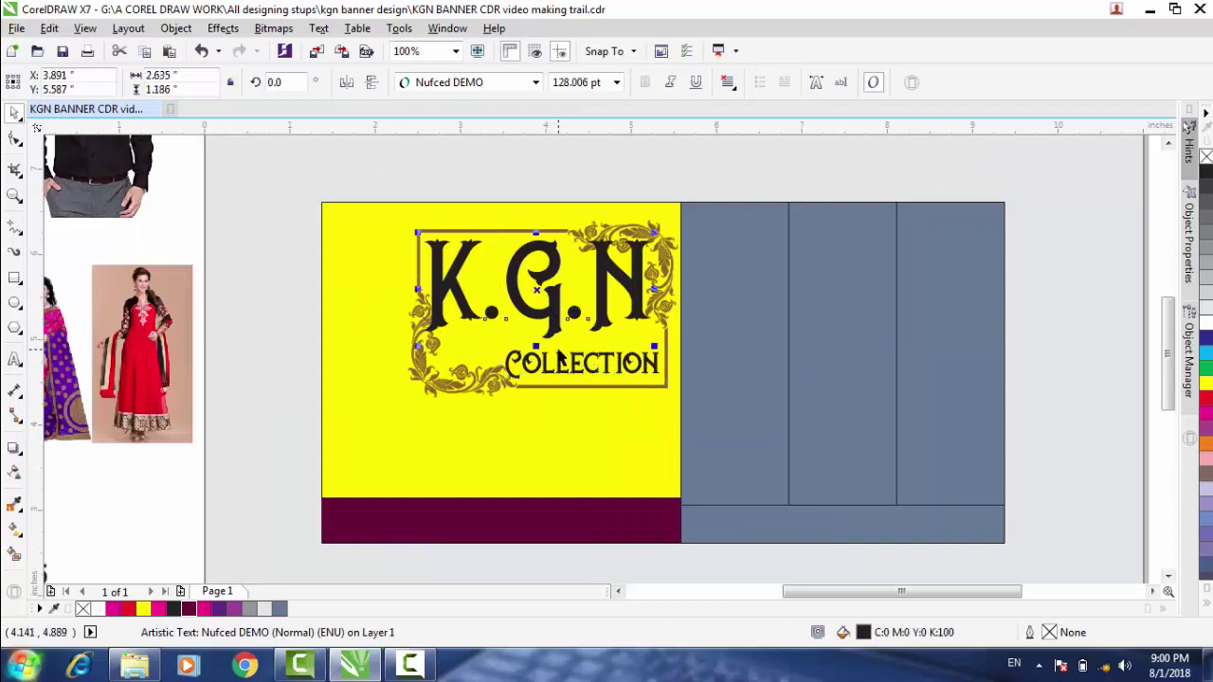
drag(655, 231, 640, 241)
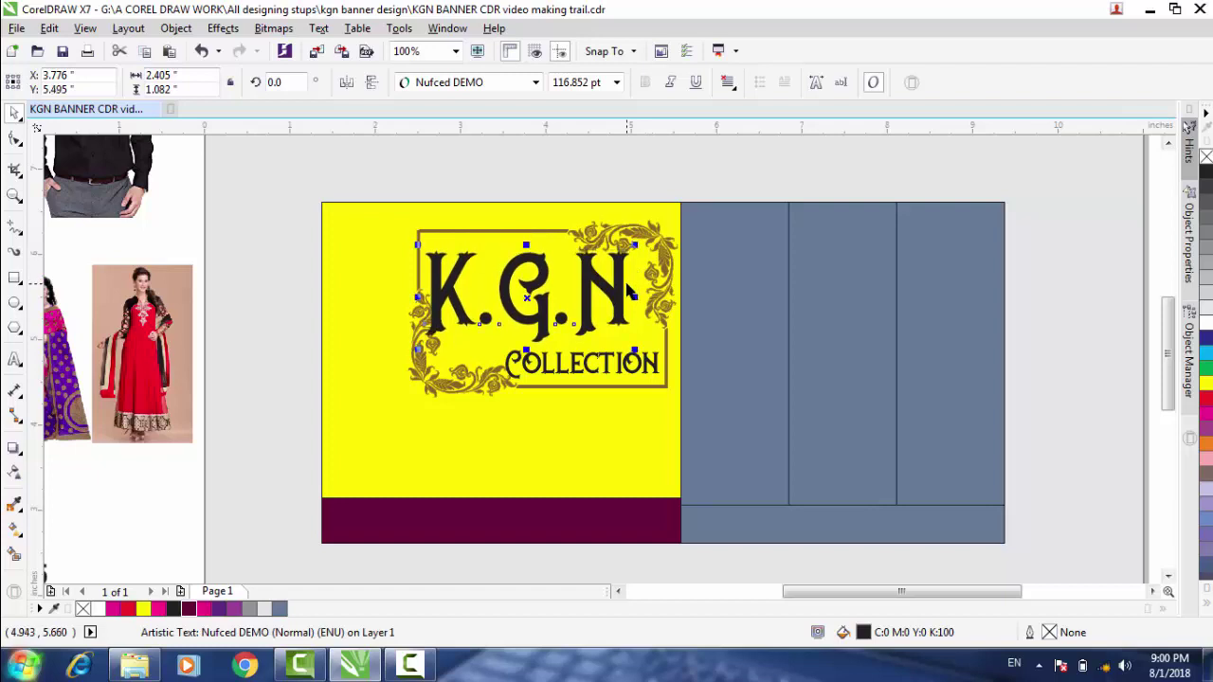
mouse_move(626, 284)
mouse_down()
mouse_move(639, 288)
mouse_move(630, 296)
mouse_up()
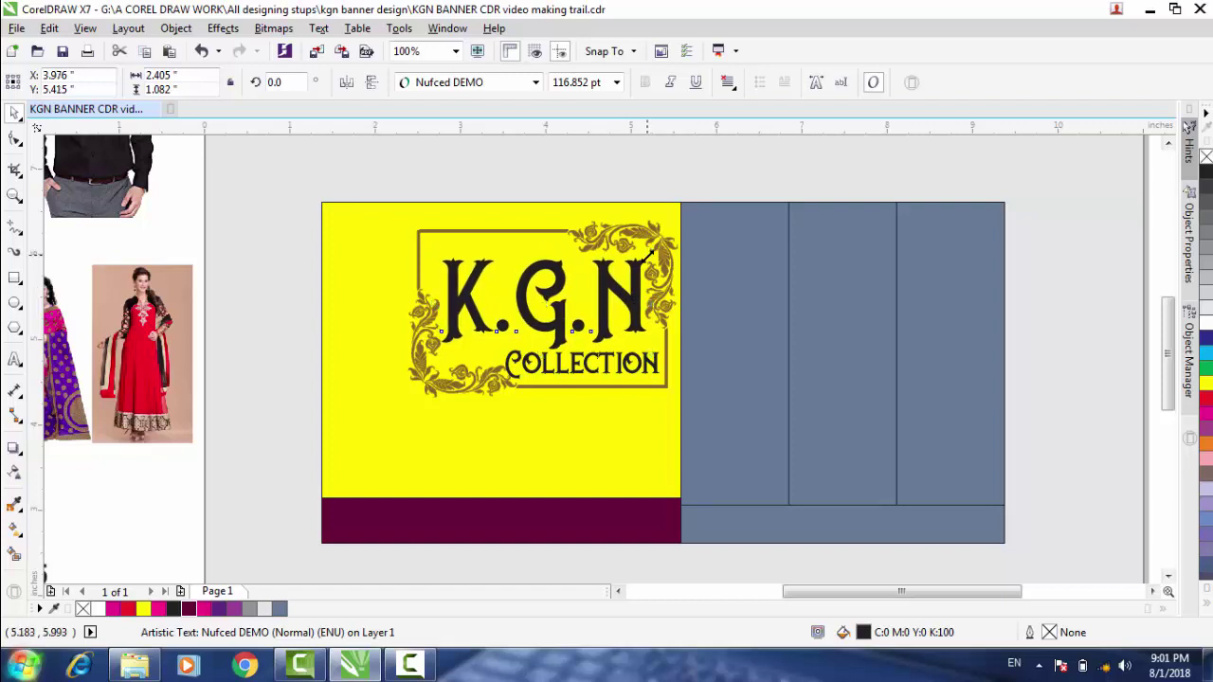
drag(651, 251, 650, 256)
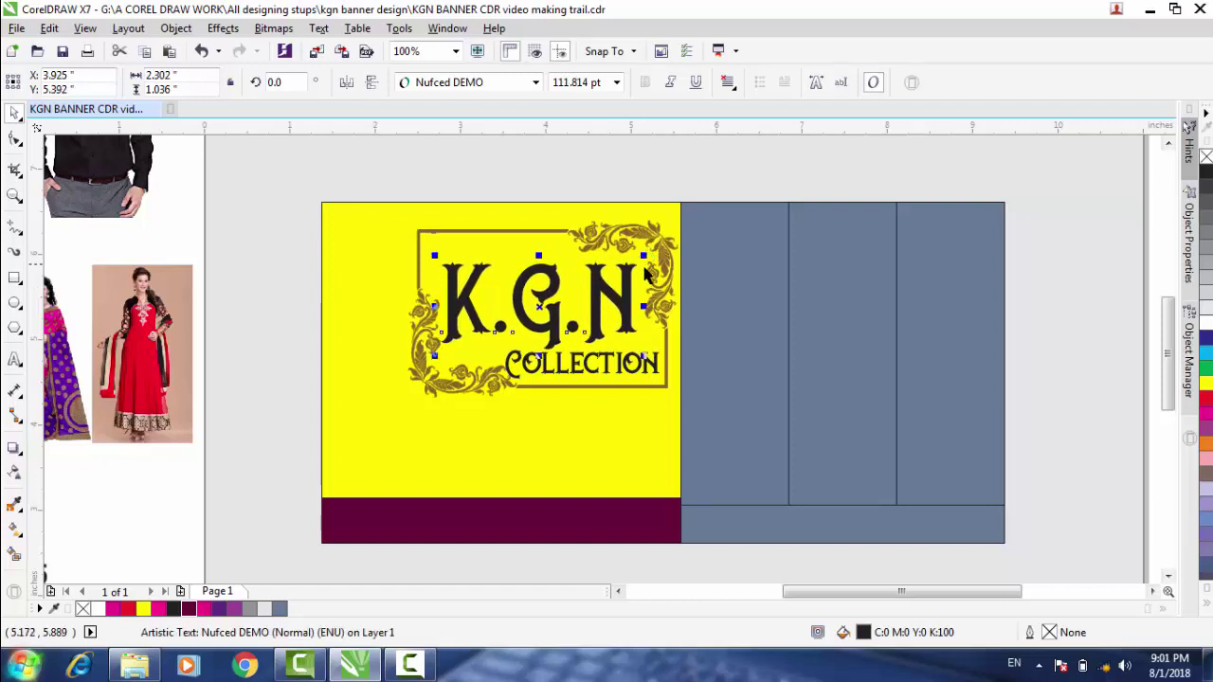
drag(609, 324, 612, 324)
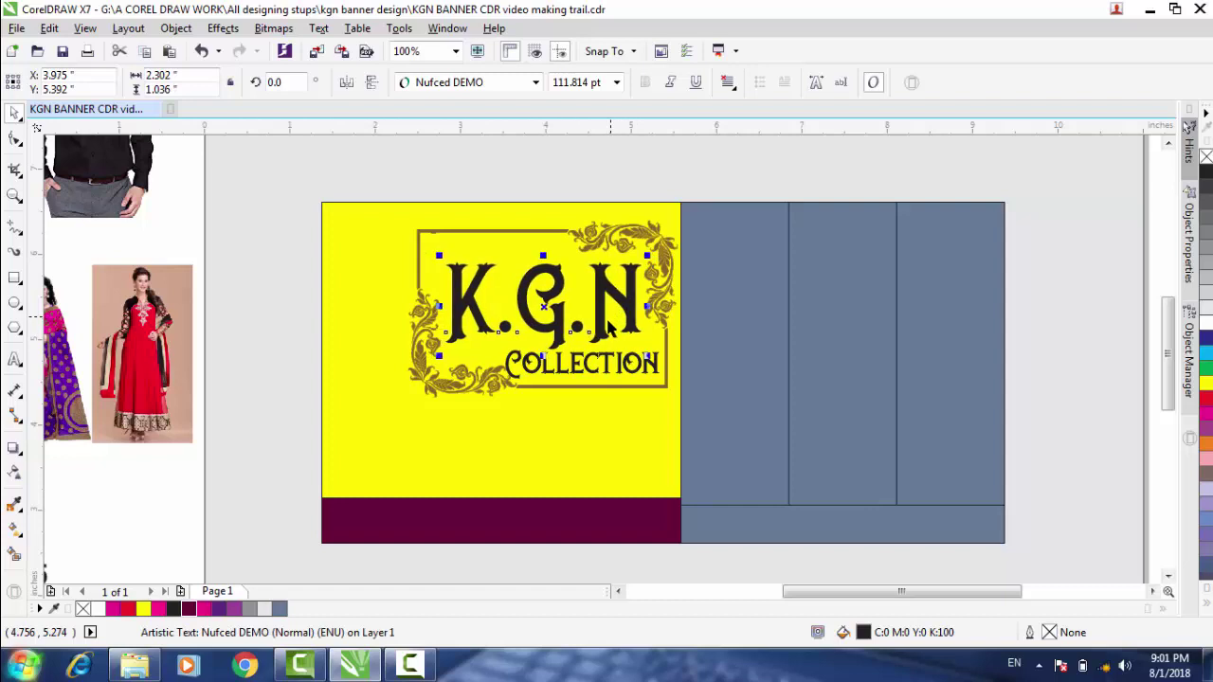
Reduce the framed Collection text to about 1.74 by 0.32 inches and nudge it down and right toward the frame's lower-right corner.
click(608, 370)
drag(607, 370, 667, 345)
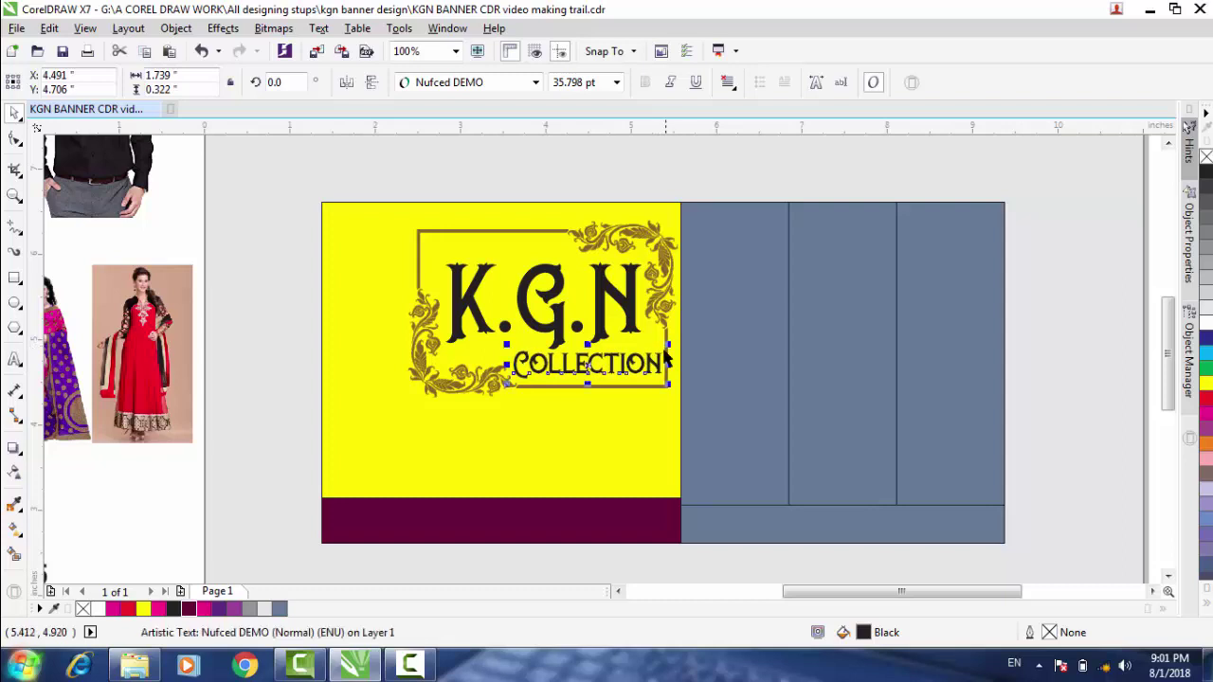
key(Down)
key(Down)
key(Down)
key(Down)
key(Down)
key(Right)
key(Up)
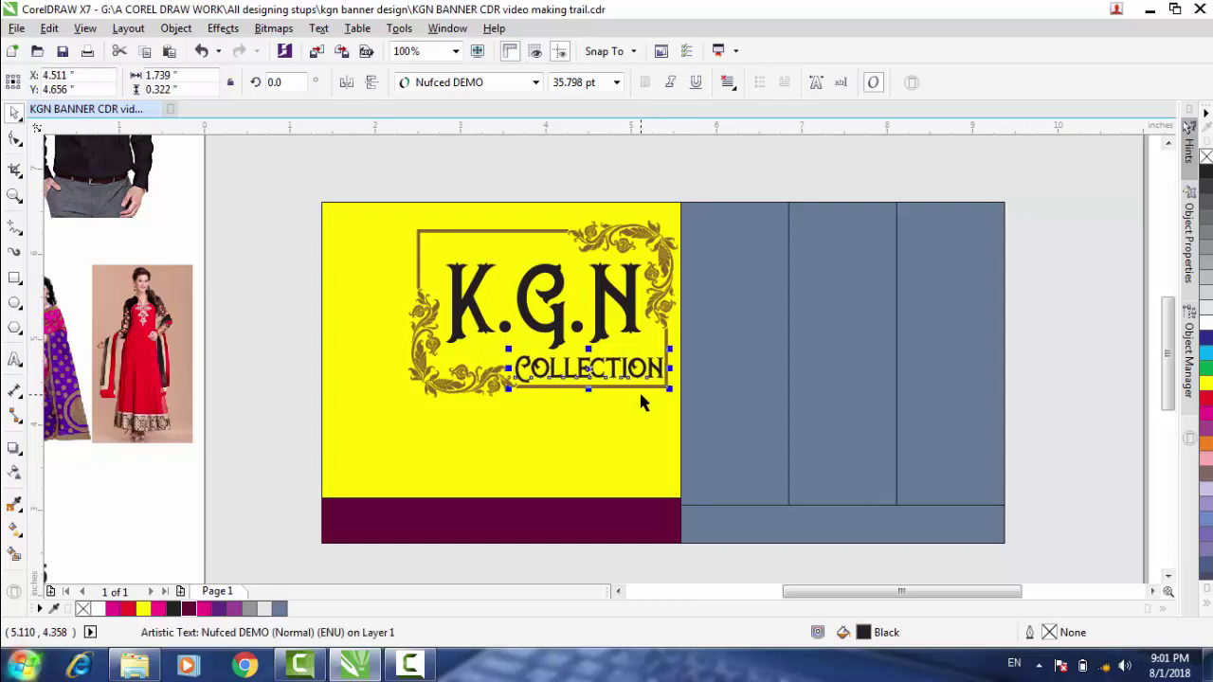
key(Right)
Nudge the framed K.G.N text slightly down toward the Collection text.
click(565, 324)
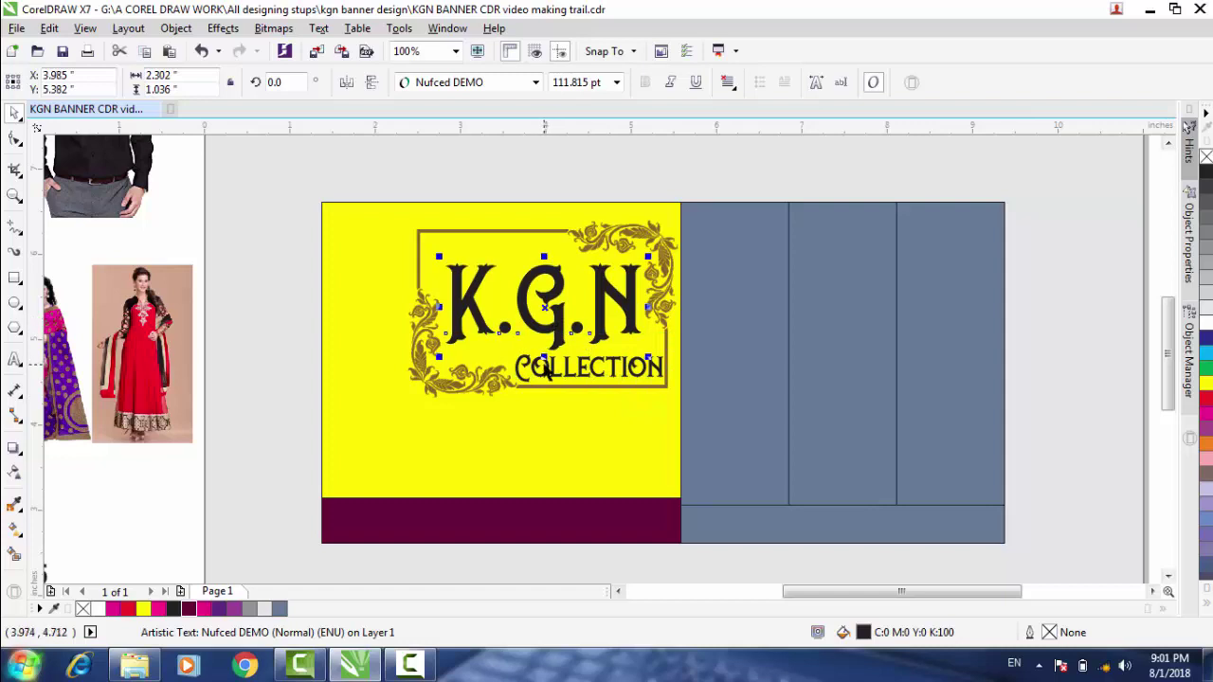
key(Down)
key(Down)
key(Right)
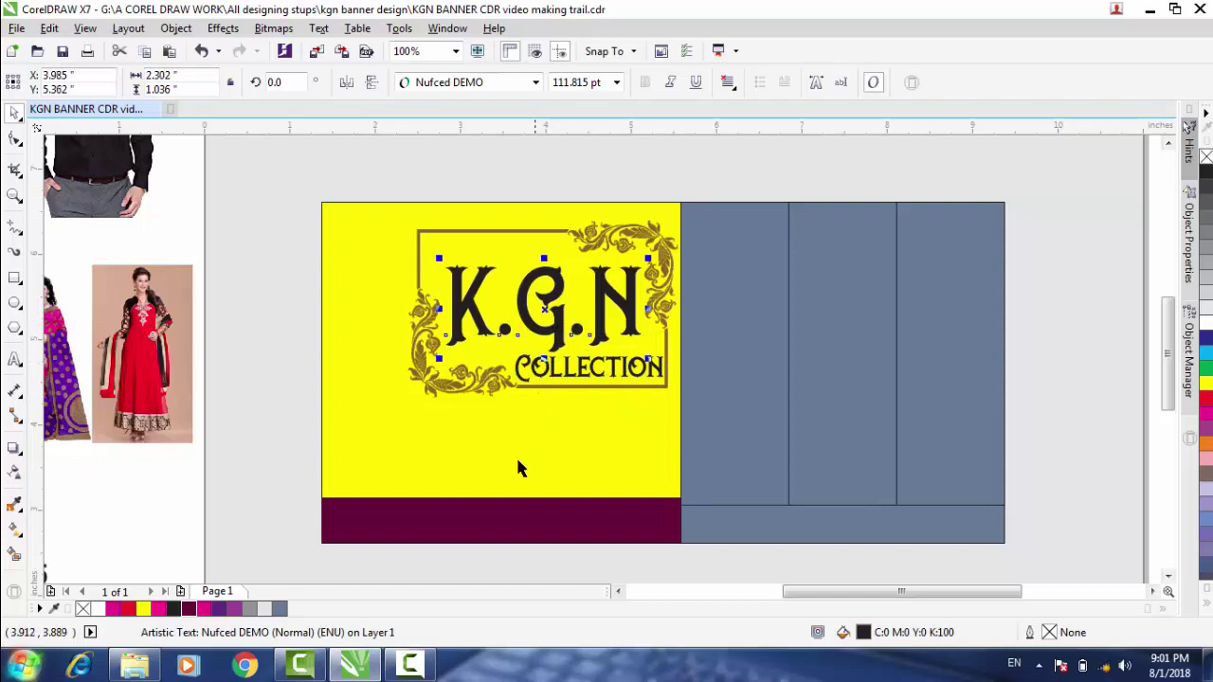
Fill the framed K.G.N text with magenta (C0 M100 Y7 K0) and give it a 4 pt white outline.
click(205, 612)
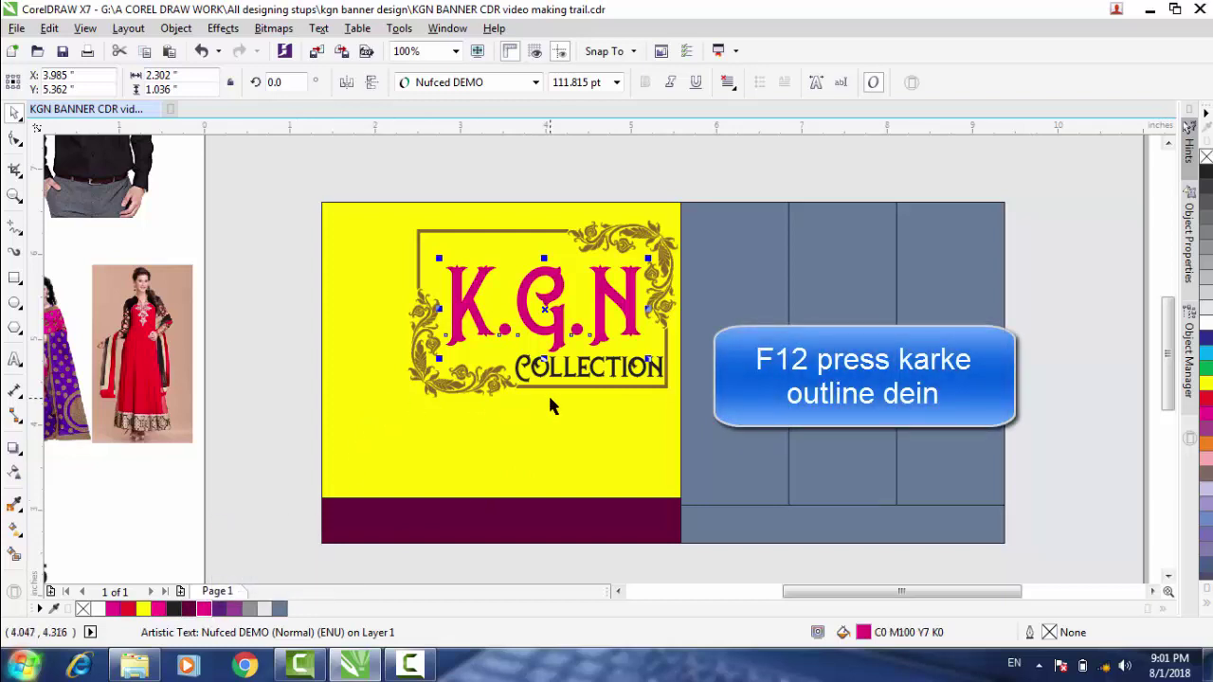
key(F12)
click(493, 215)
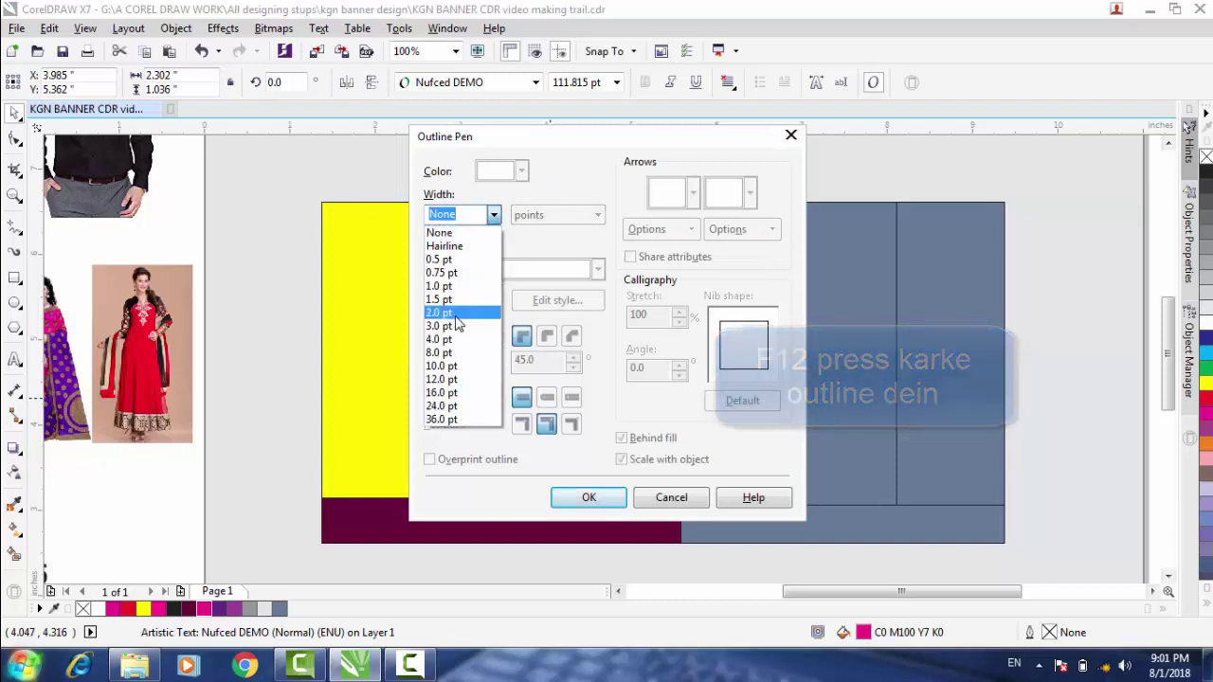
click(451, 338)
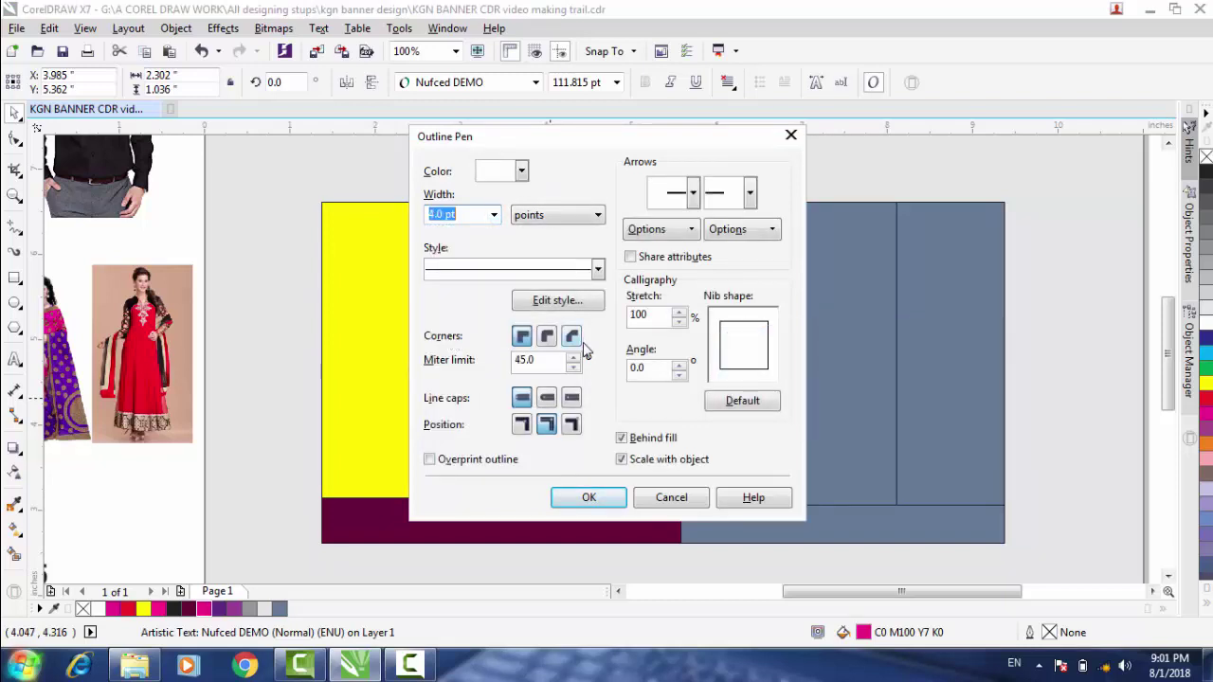
click(612, 496)
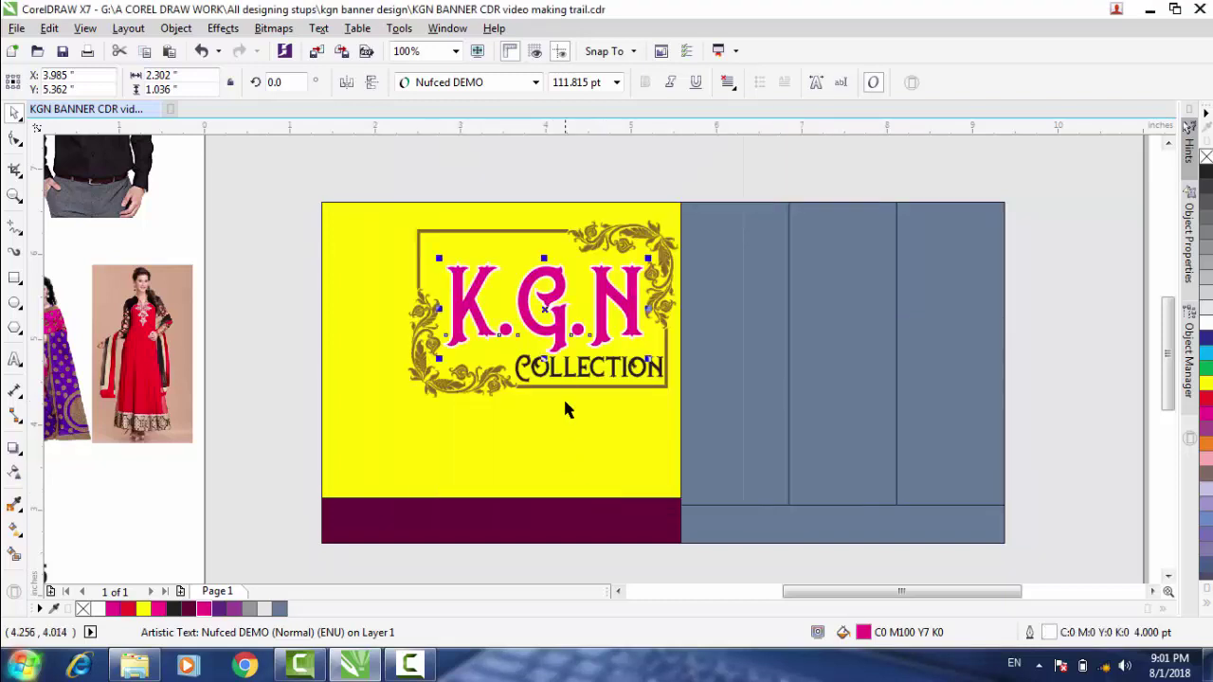
Reduce the framed Collection text to about 1.65 by 0.31 inches, keeping it in the frame's lower-right corner.
click(585, 379)
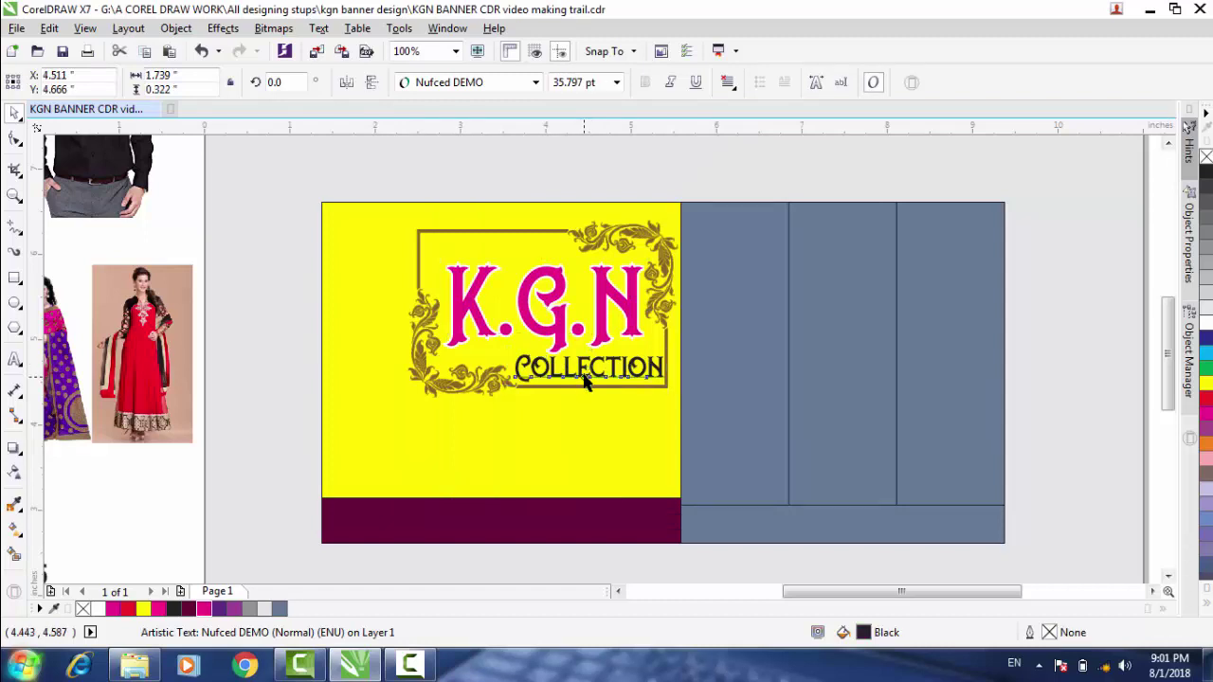
drag(585, 379, 586, 395)
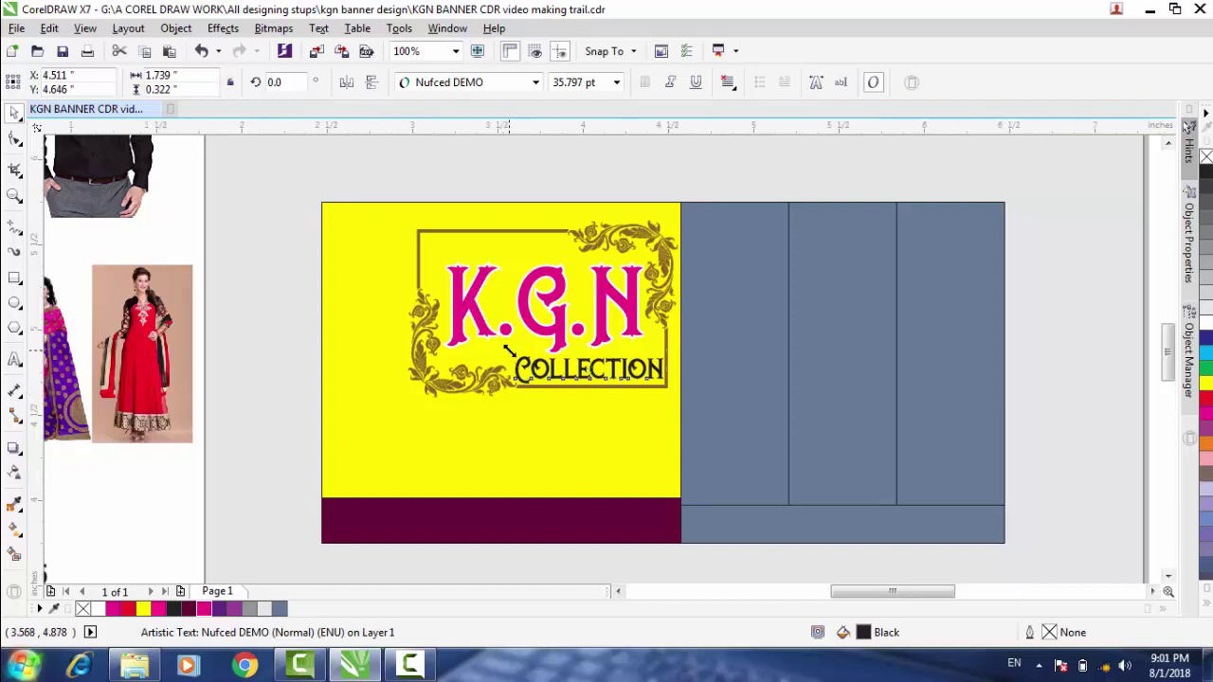
scroll(508, 349, up, 1)
mouse_move(512, 363)
mouse_down()
mouse_move(515, 351)
mouse_move(524, 359)
mouse_move(503, 355)
mouse_up()
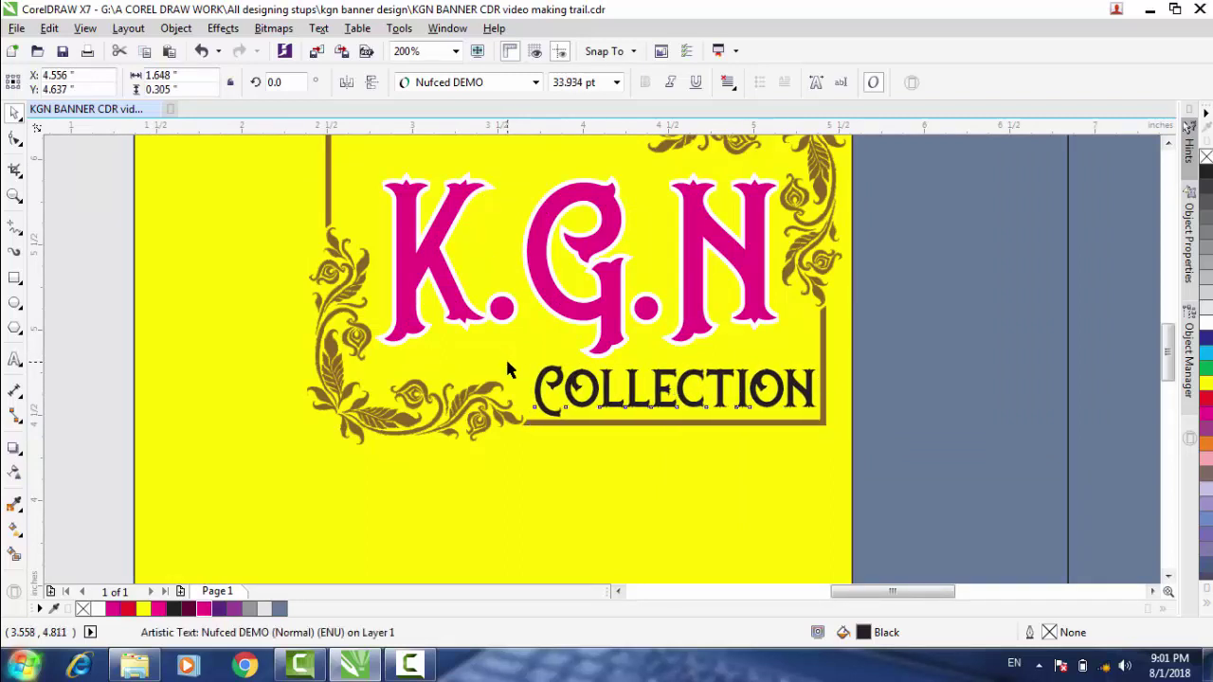
Nudge the magenta K.G.N text slightly up, away from the Collection text.
click(607, 312)
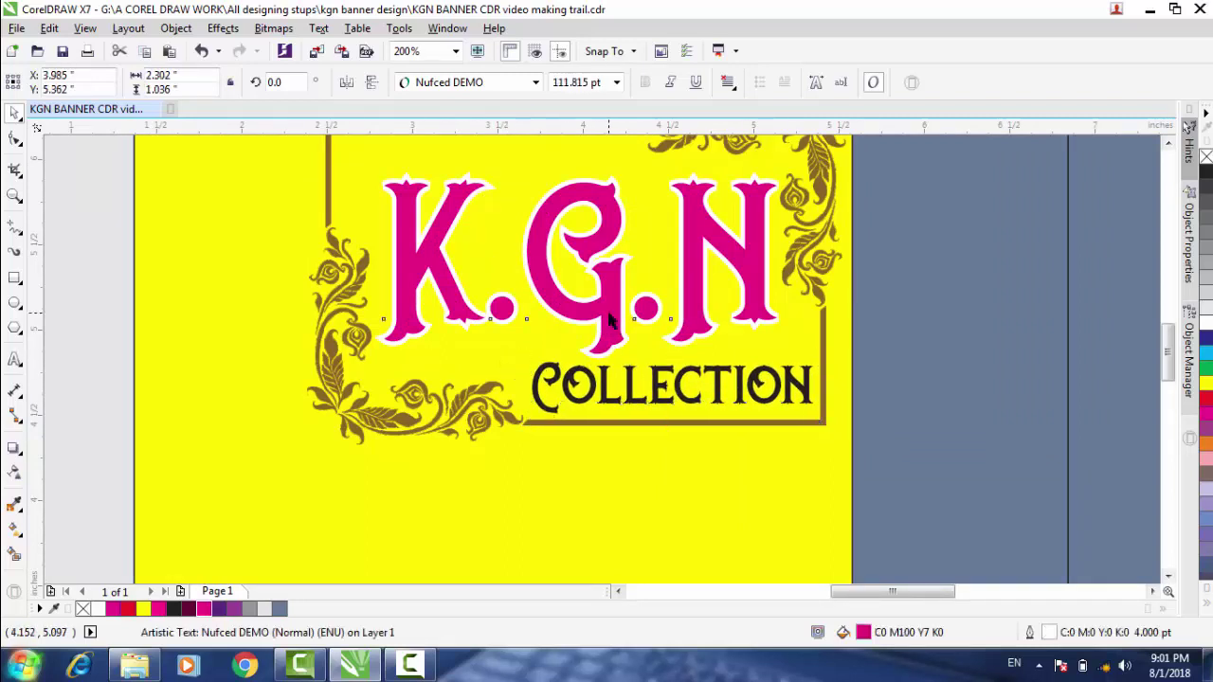
key(Up)
key(Up)
key(Up)
key(Up)
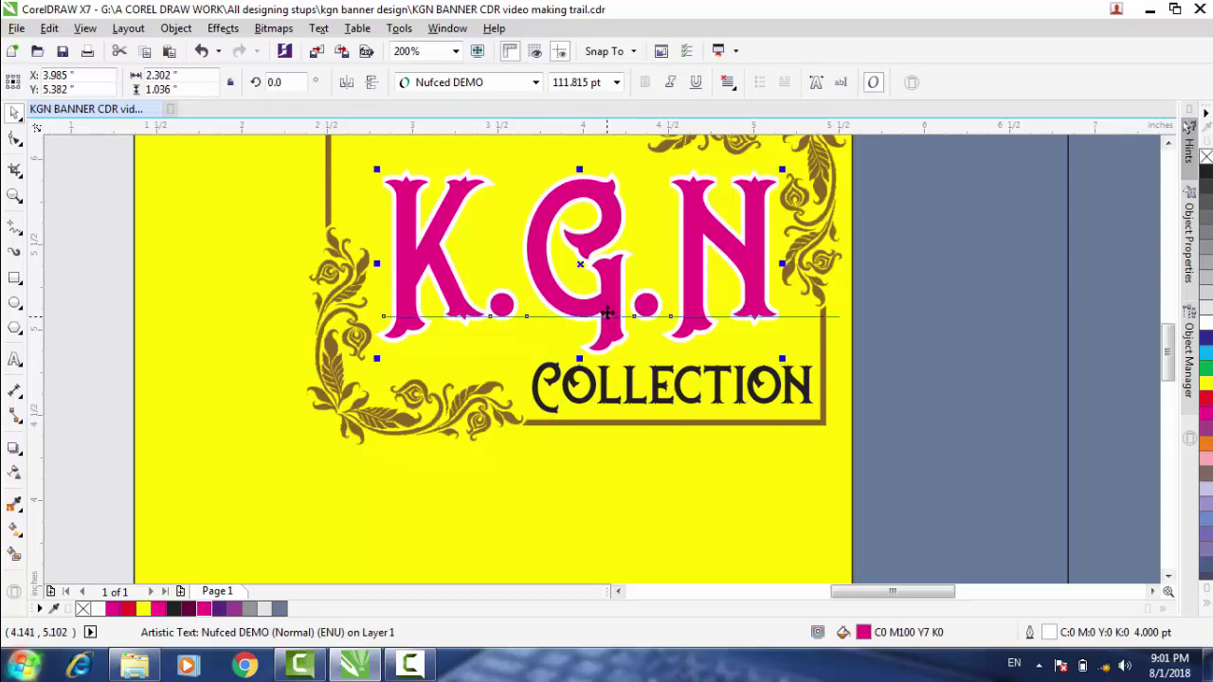
Give the framed Collection text a 2 pt white outline.
click(633, 406)
key(F12)
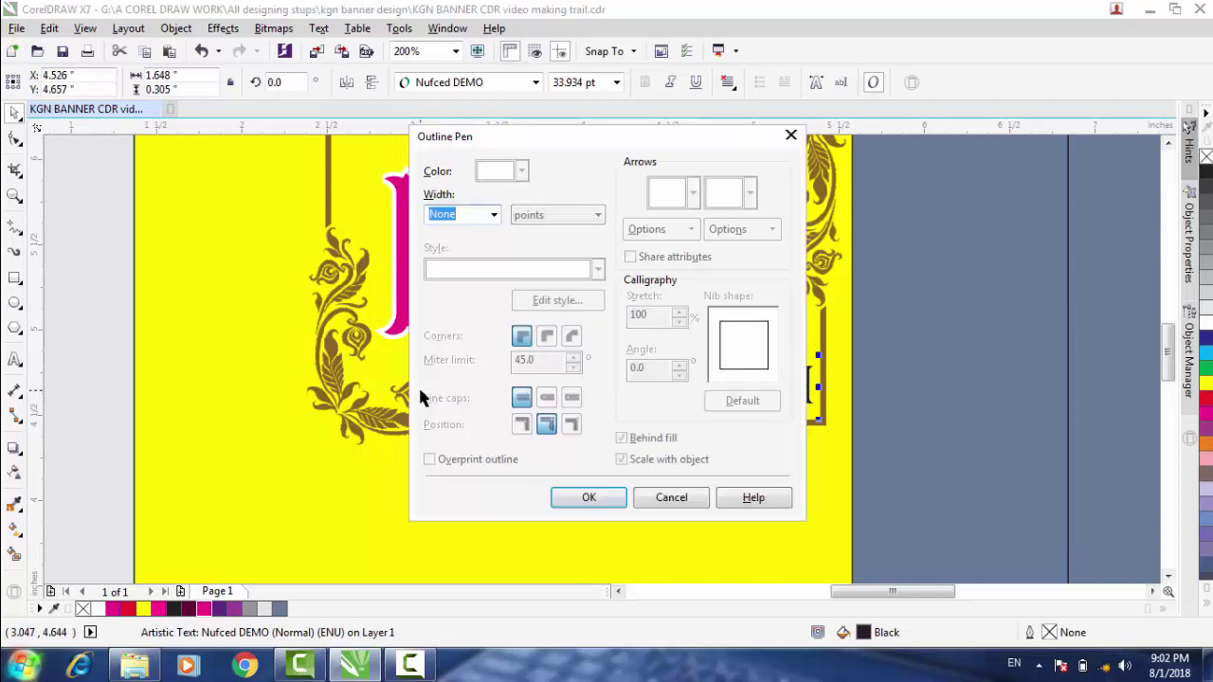
click(492, 214)
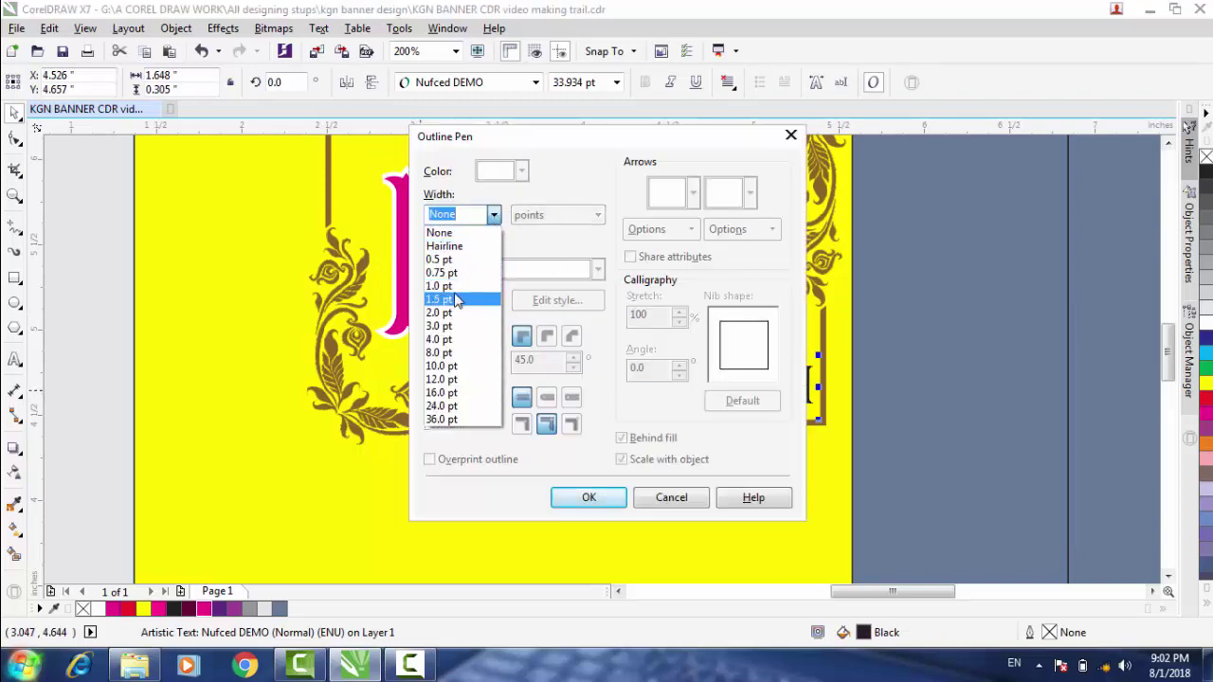
click(456, 314)
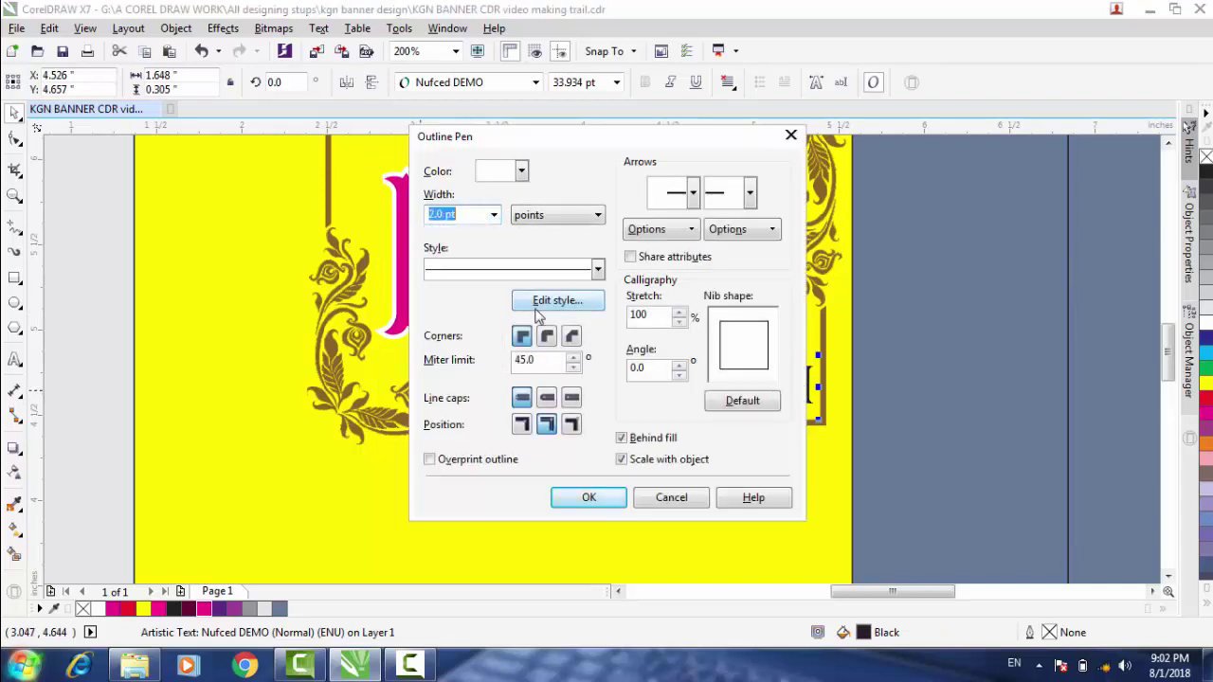
click(586, 500)
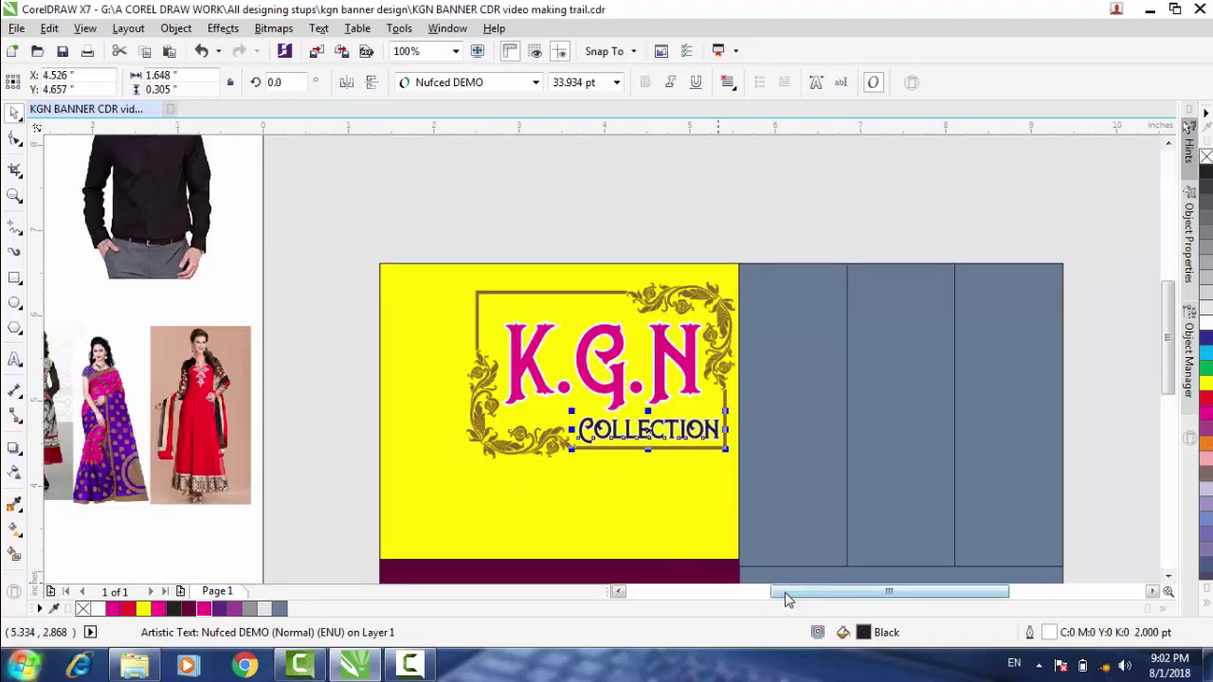
Place the Urdu shop name on the yellow panel, above the K.G.N lettering at the frame's upper edge.
drag(787, 594, 689, 603)
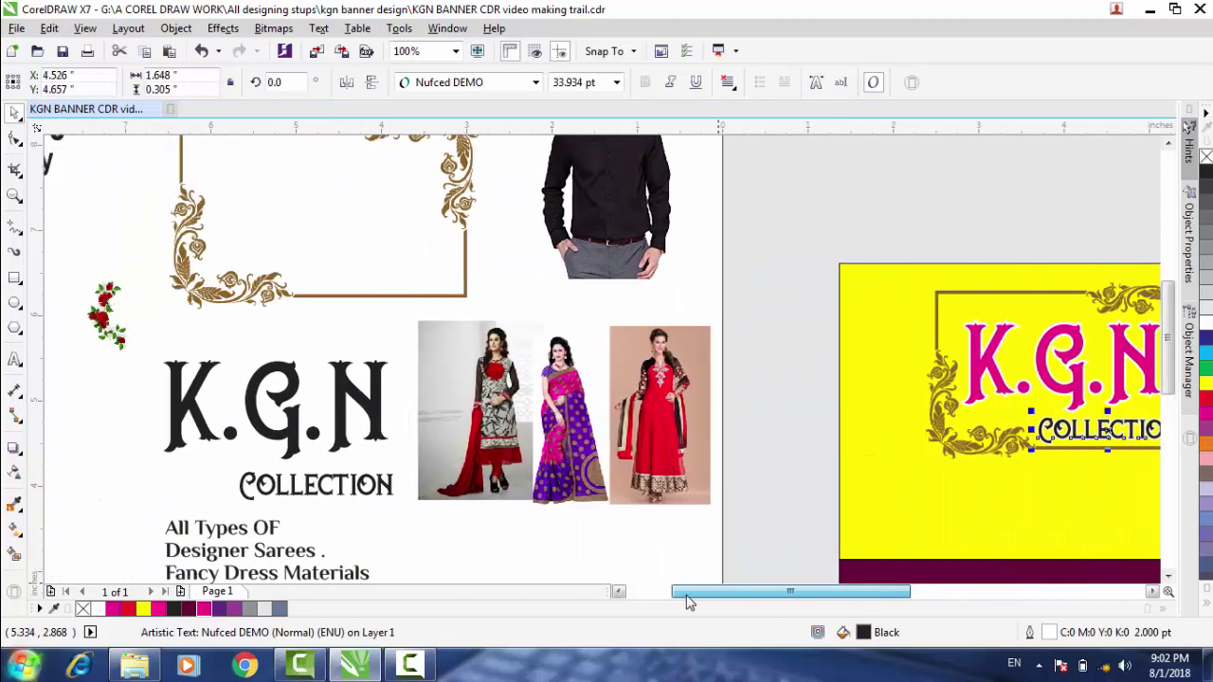
scroll(402, 408, down, 2)
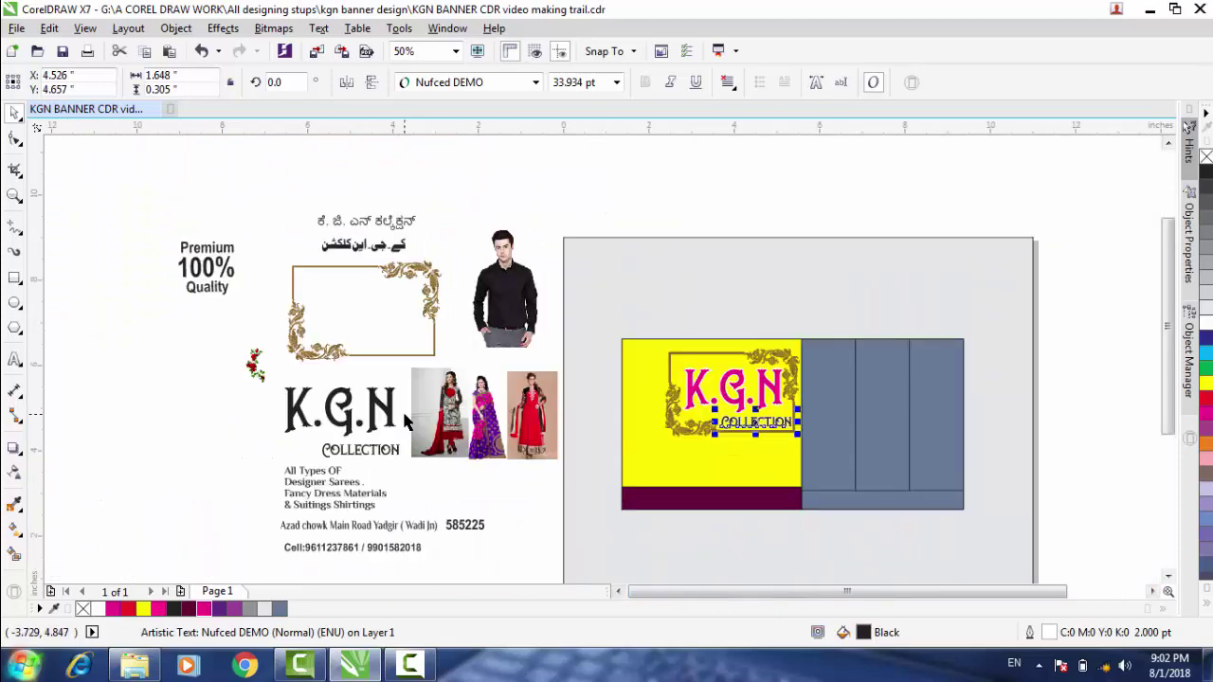
click(362, 249)
drag(364, 248, 697, 363)
scroll(791, 377, up, 4)
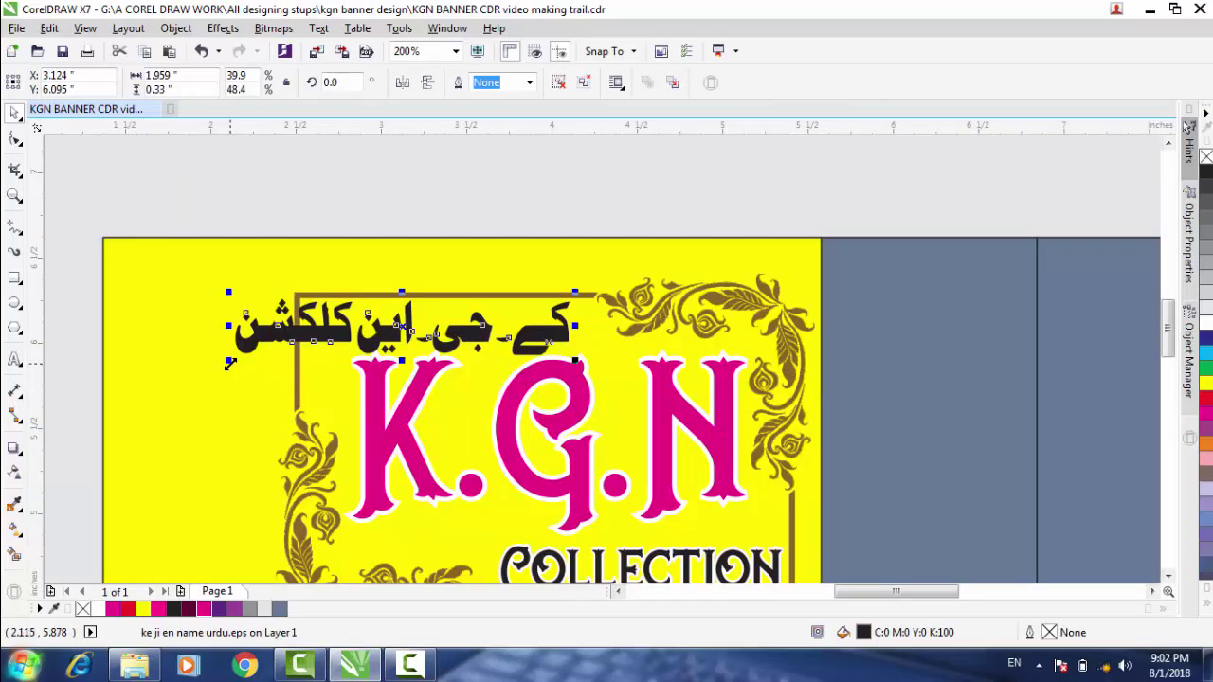
Reduce the Urdu shop name to about 1.72 by 0.29 inches and fit it into the frame's upper-left corner.
drag(229, 363, 269, 353)
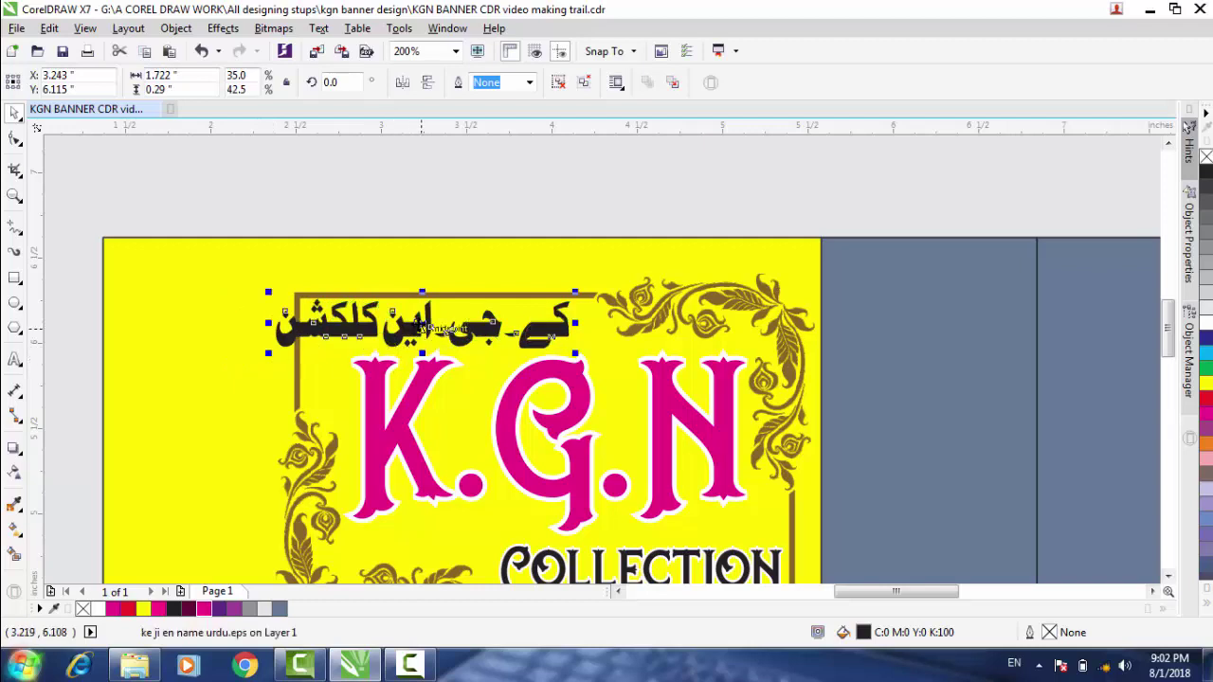
drag(422, 329, 449, 325)
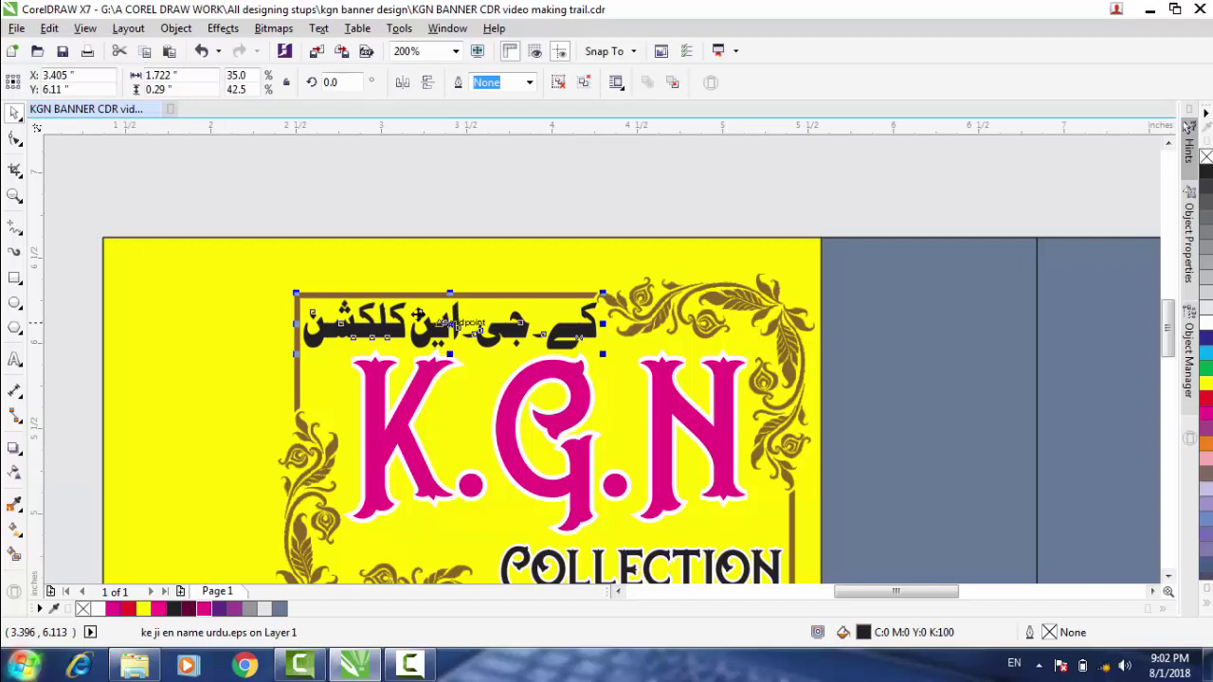
click(419, 195)
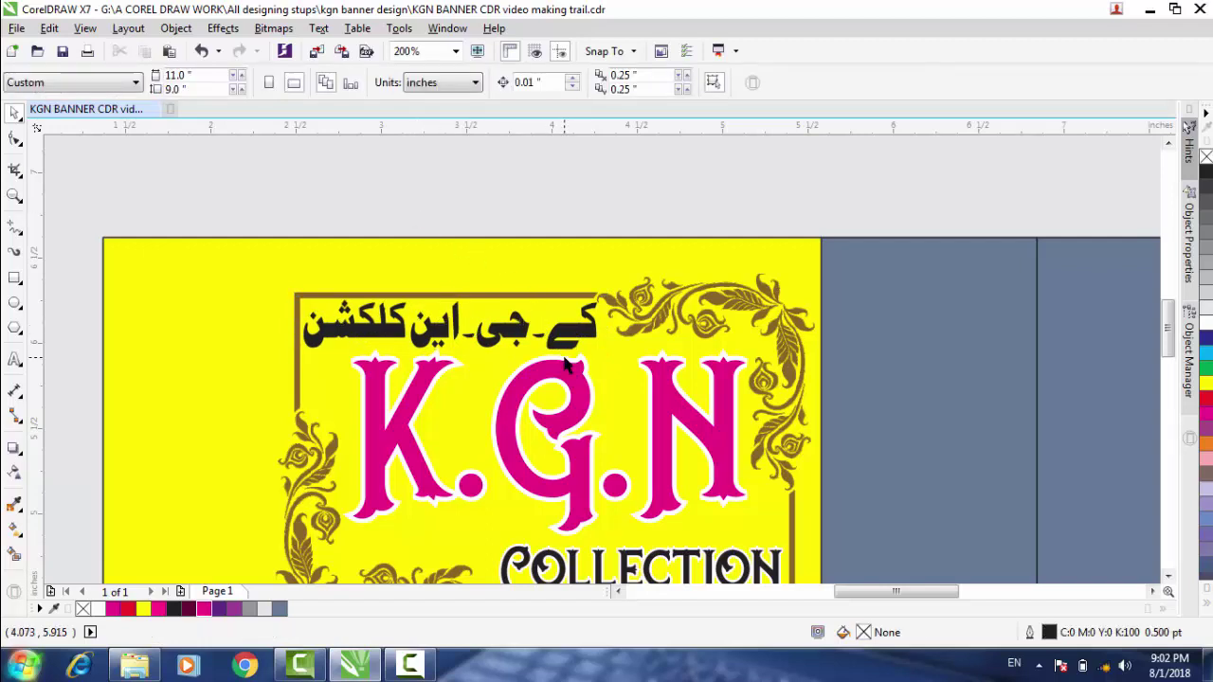
click(330, 340)
click(320, 341)
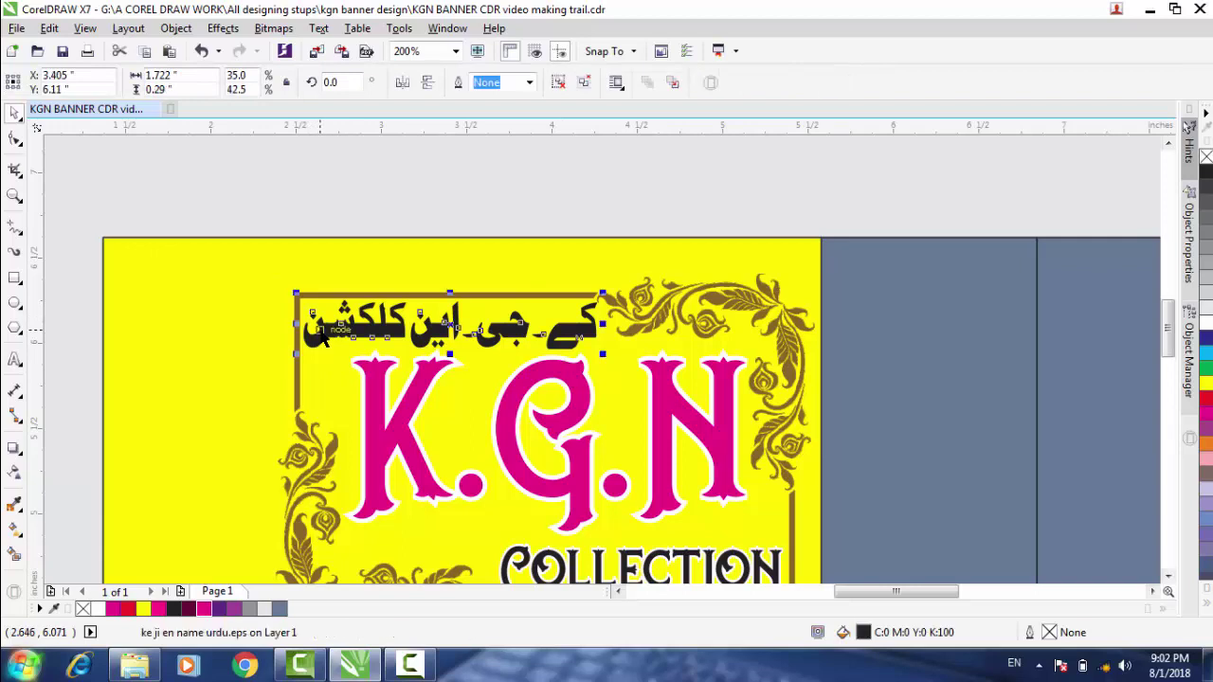
Reduce the Urdu shop name to about 1.63 by 0.28 inches and nudge it slightly down inside the frame.
click(297, 354)
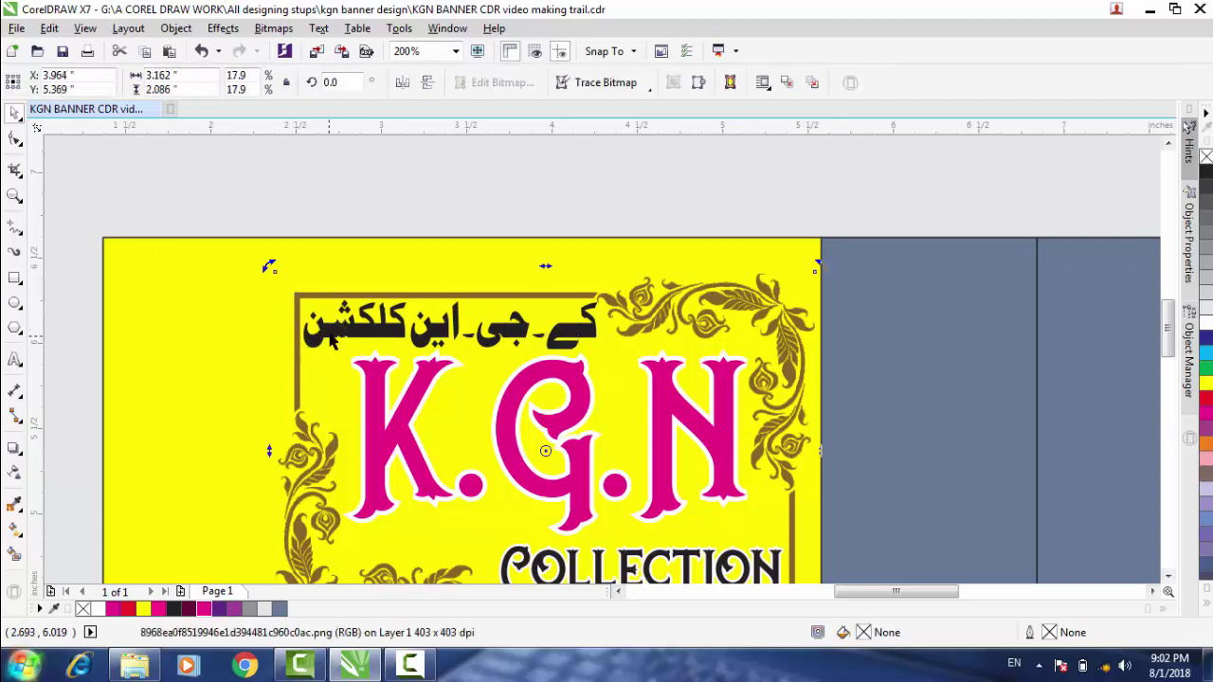
click(329, 342)
drag(297, 356, 303, 351)
key(Left)
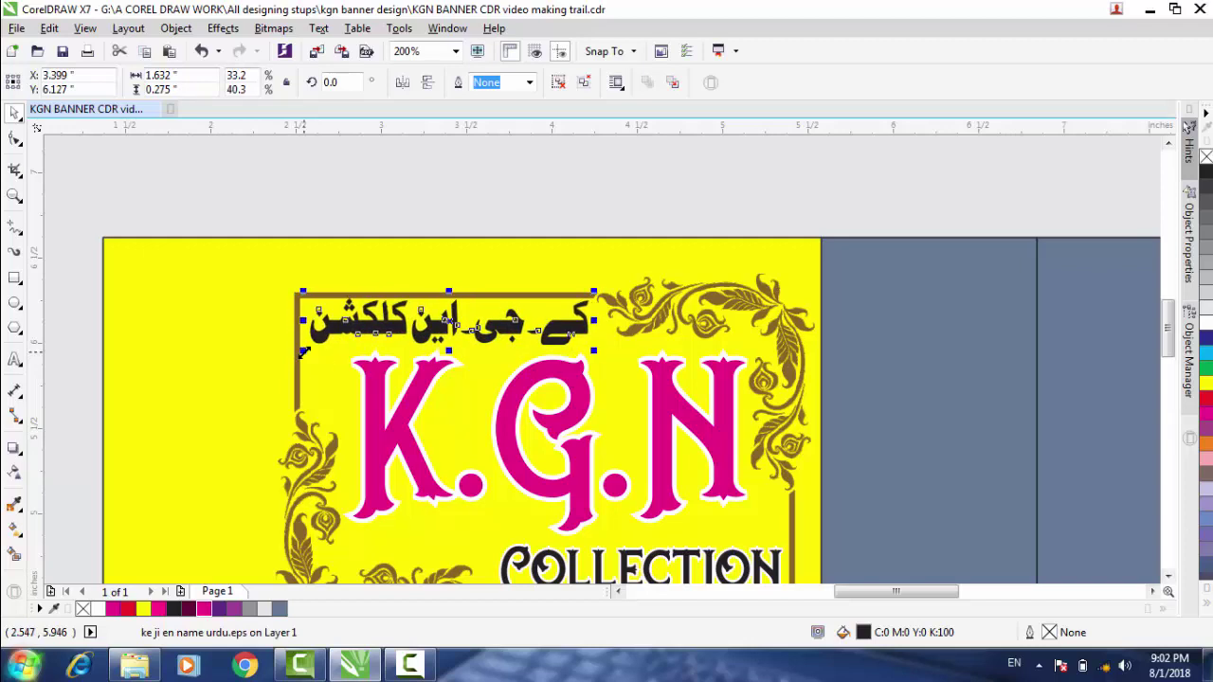
scroll(491, 380, down, 2)
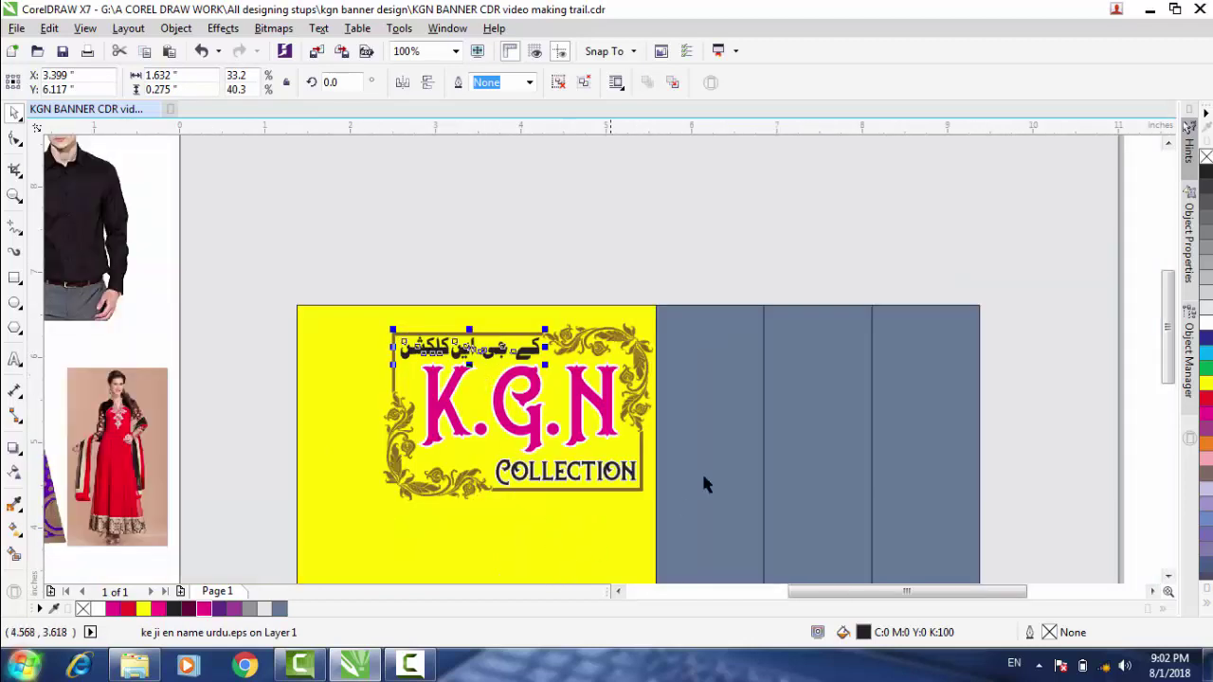
scroll(680, 368, down, 3)
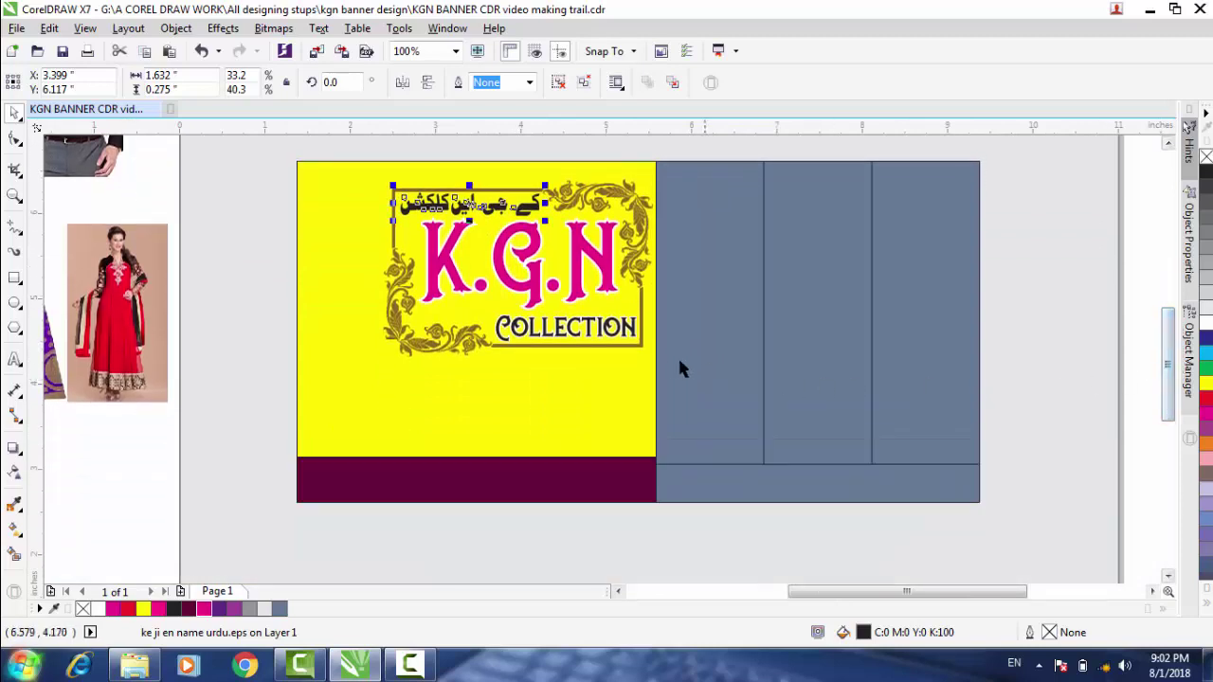
Place a copy of the man image, about 1.31 by 2.25 inches, on the yellow panel's lower left, standing on the maroon strip.
scroll(537, 423, down, 1)
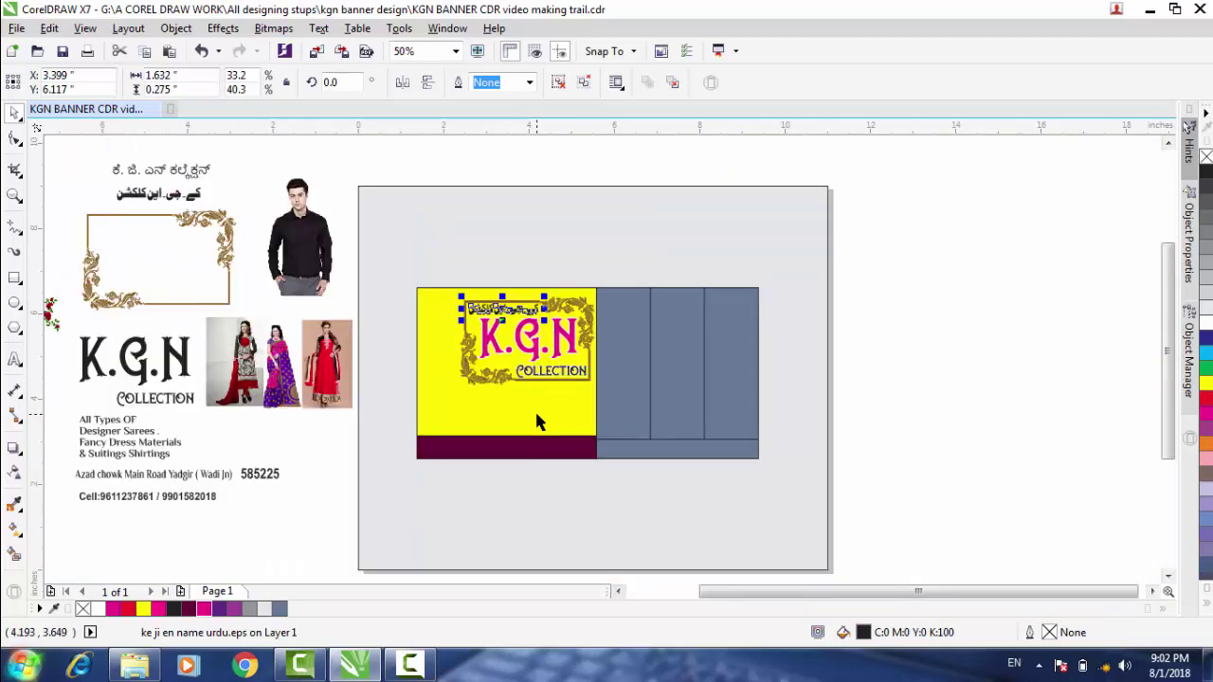
click(305, 258)
drag(306, 258, 449, 411)
scroll(464, 410, up, 1)
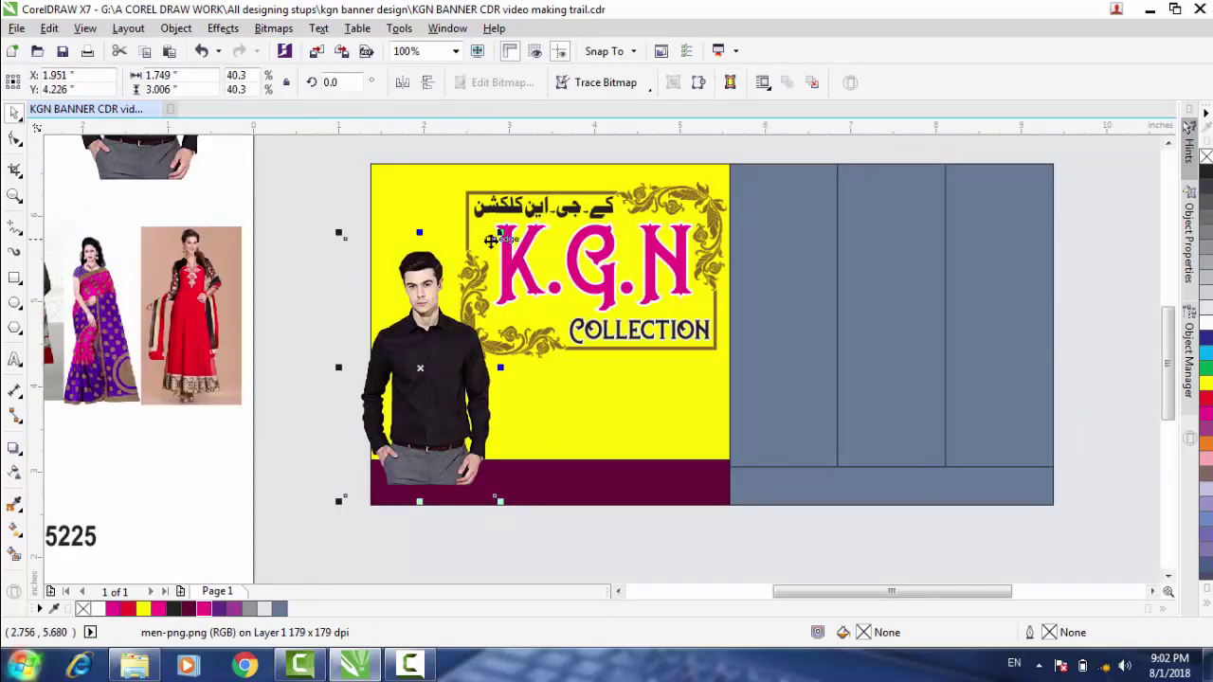
drag(494, 240, 462, 304)
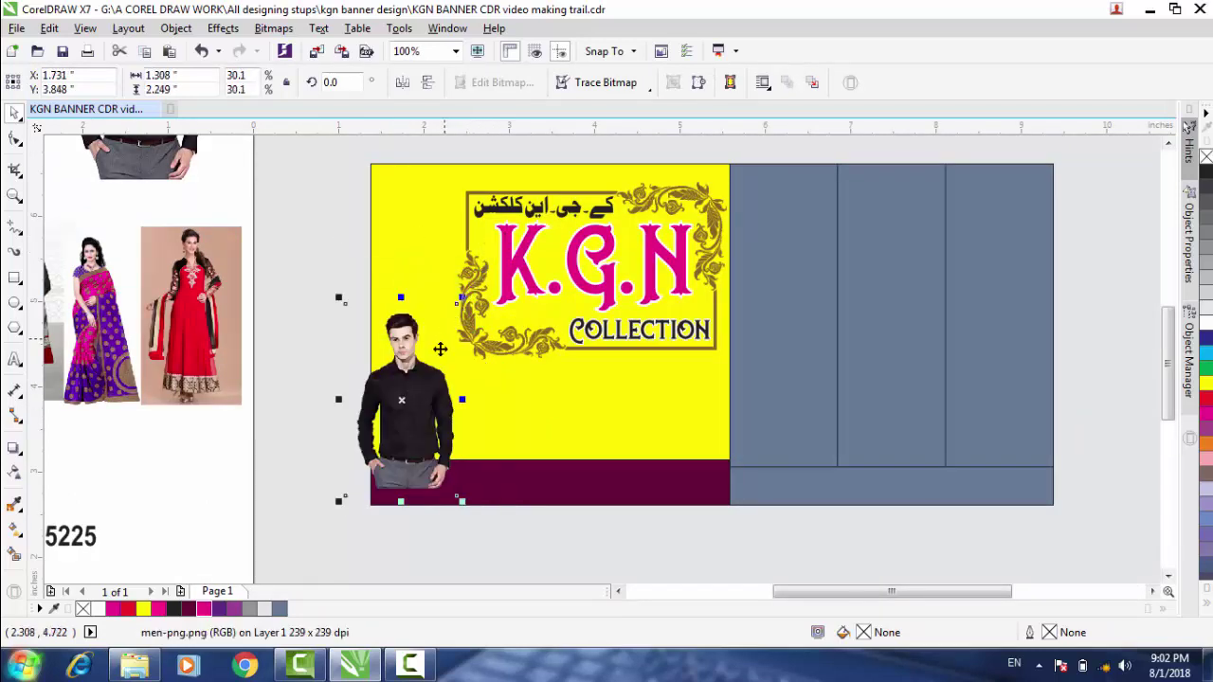
drag(408, 436, 431, 407)
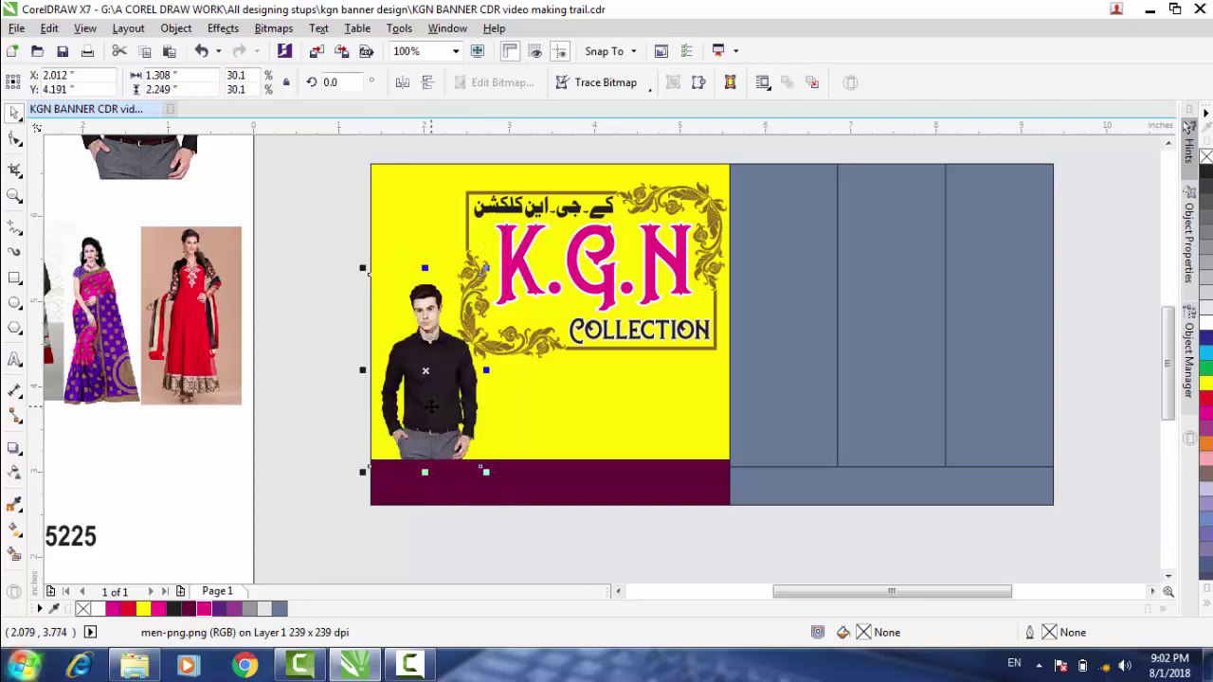
Nudge the man image left by about 0.1 inches, up to the yellow panel's edge.
key(ctrl+Left)
key(ctrl+Left)
key(ctrl+Left)
key(ctrl+Left)
key(ctrl+Left)
key(ctrl+Left)
key(ctrl+Left)
key(ctrl+Left)
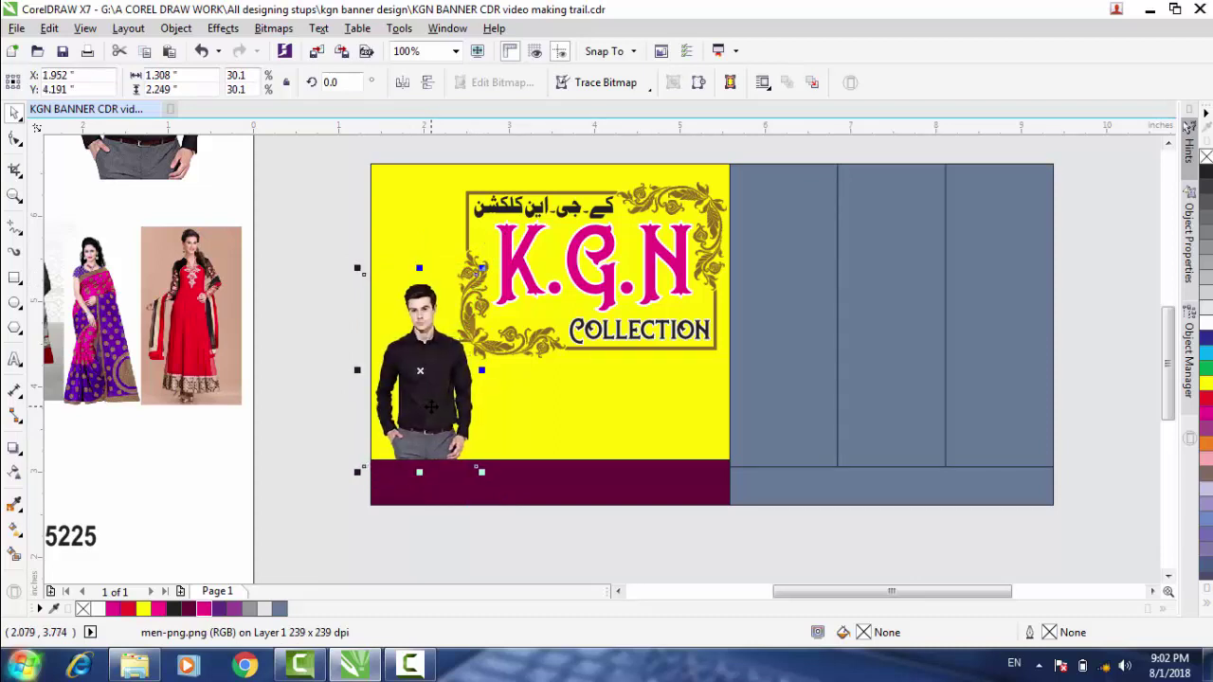
key(ctrl+Left)
key(ctrl+Left)
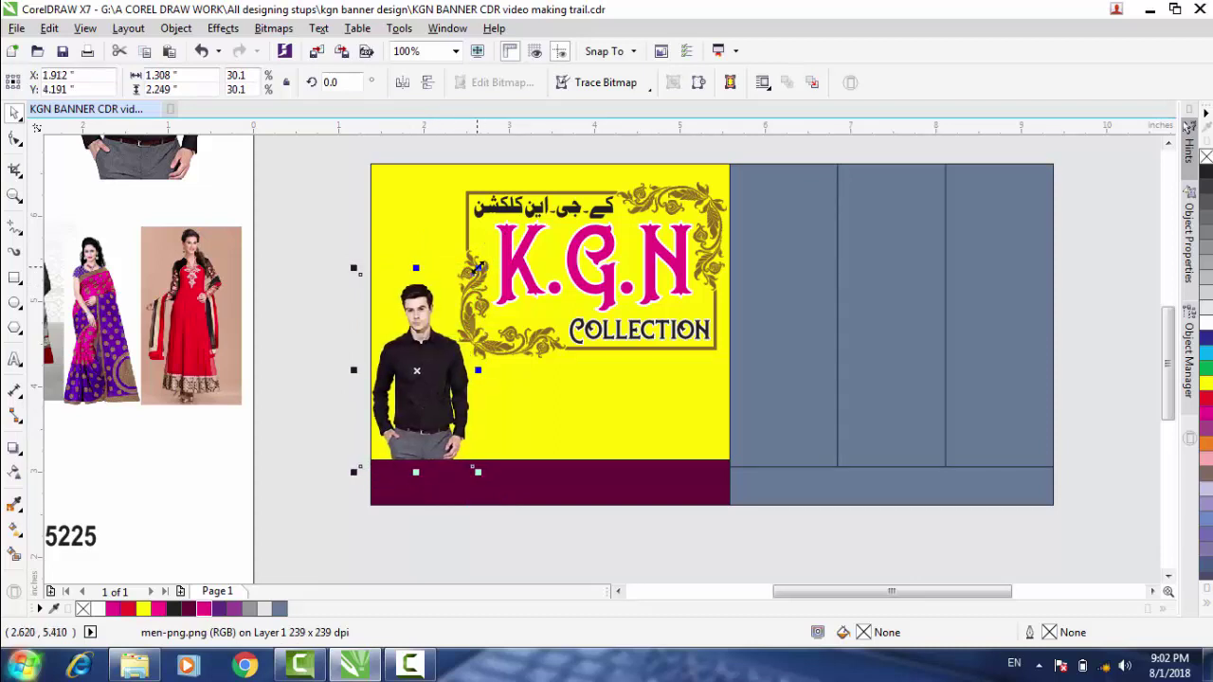
Reduce the man image to about 1.25 by 2.16 inches and nudge it 0.04 inches right.
drag(477, 265, 472, 275)
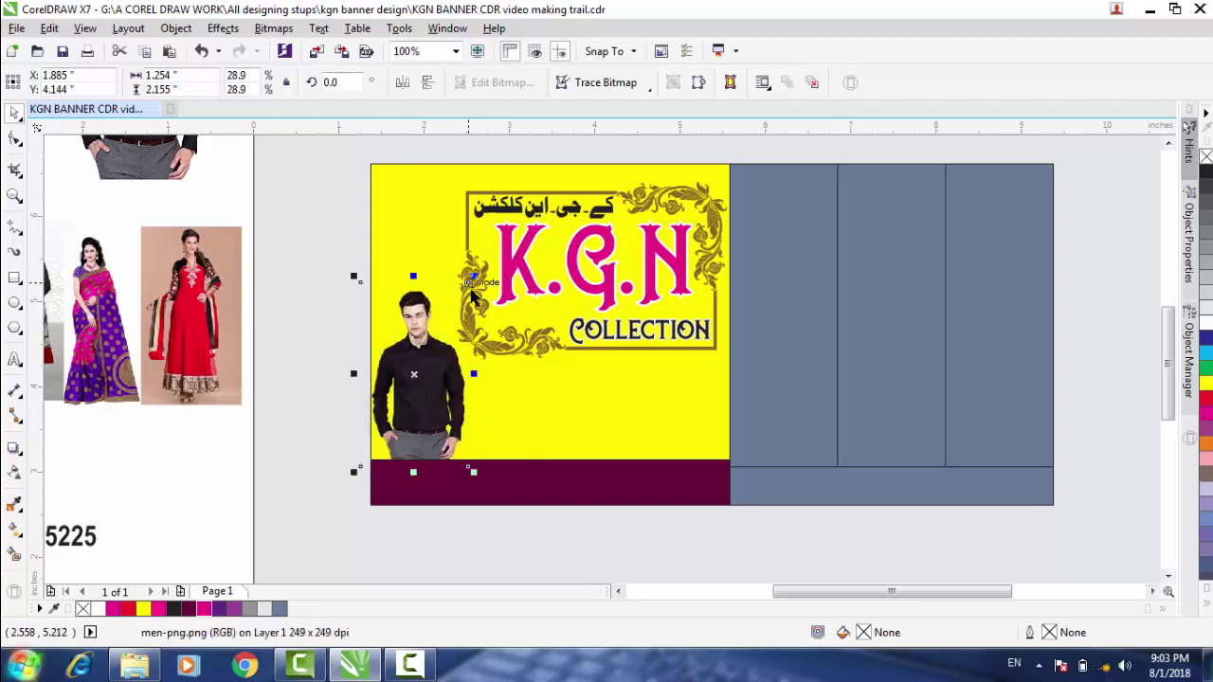
key(ctrl+Right)
key(ctrl+Right)
key(ctrl+Right)
key(ctrl+Right)
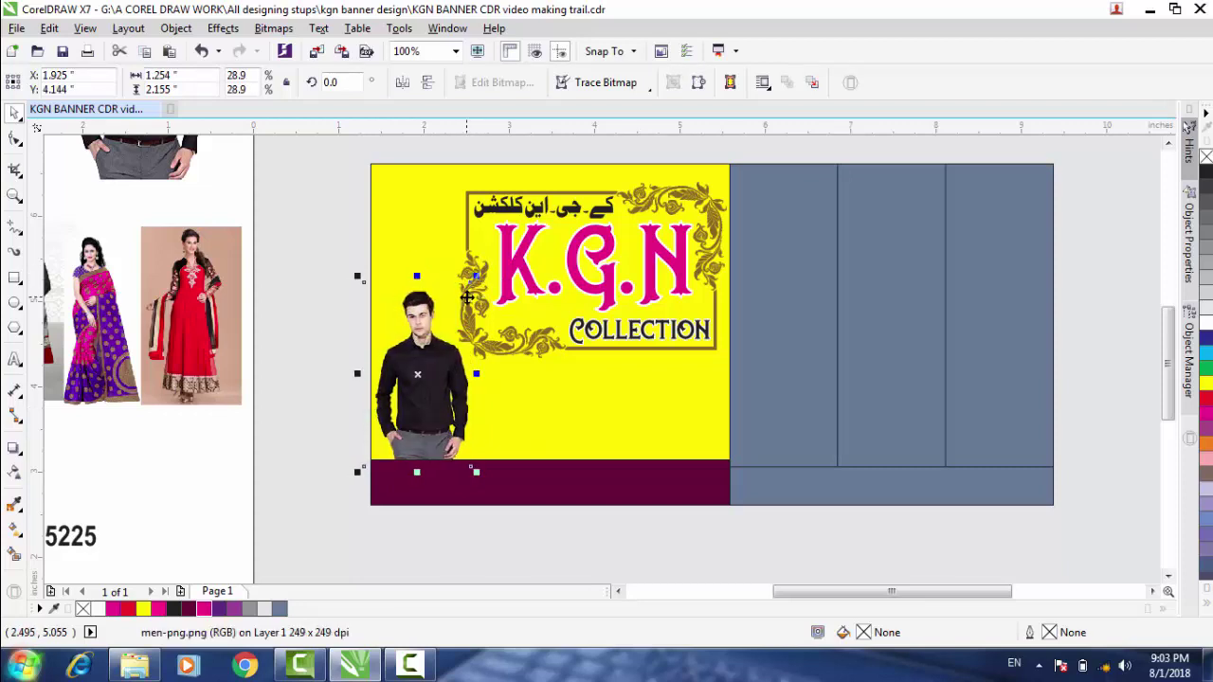
click(326, 341)
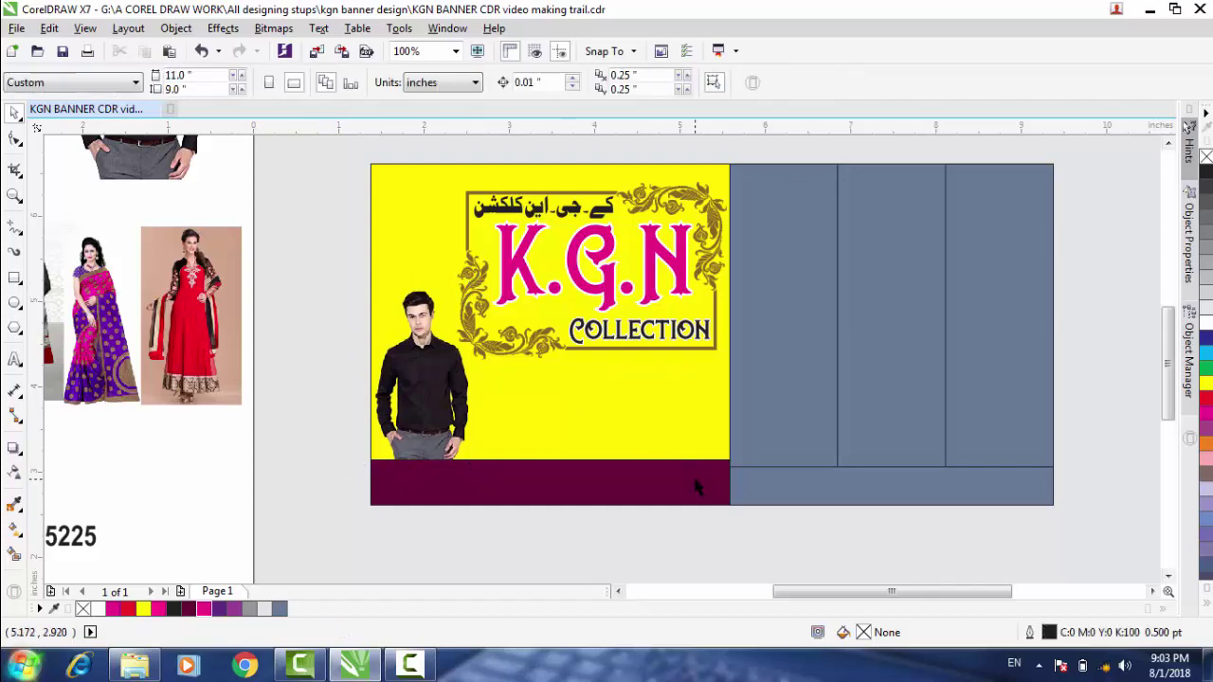
Draw a rectangle about 2.5 by 1.02 inches on the yellow panel, below the ornamental frame and beside the man.
scroll(697, 486, down, 2)
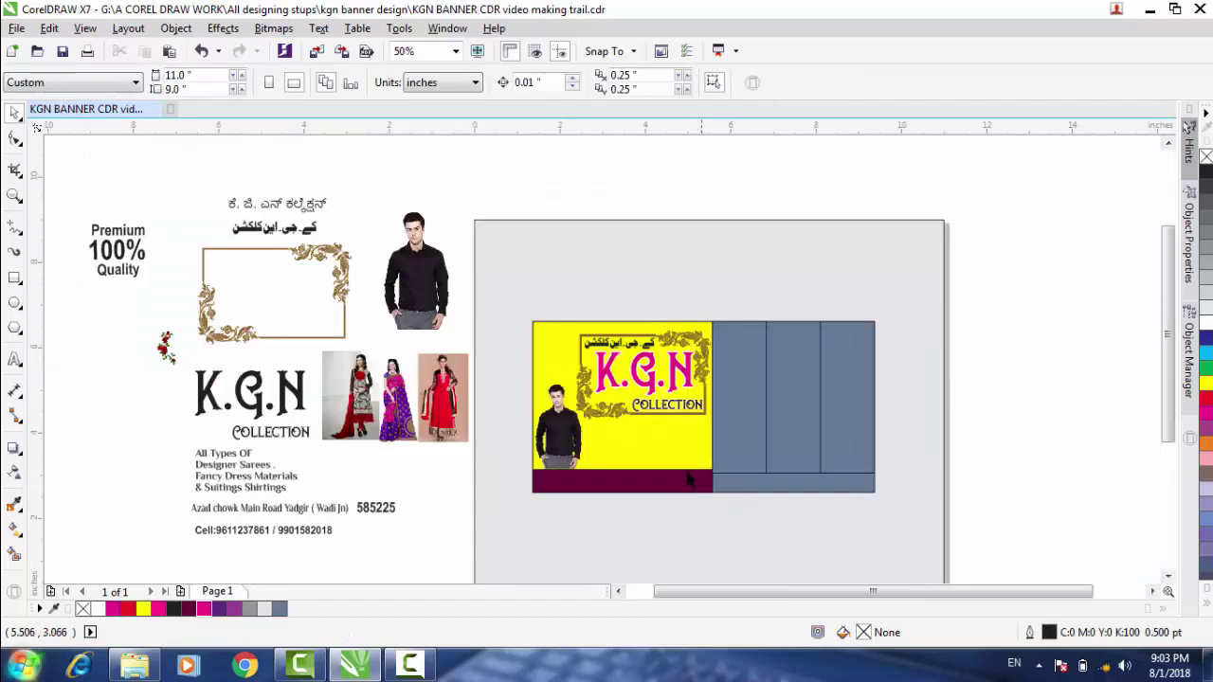
scroll(677, 481, up, 2)
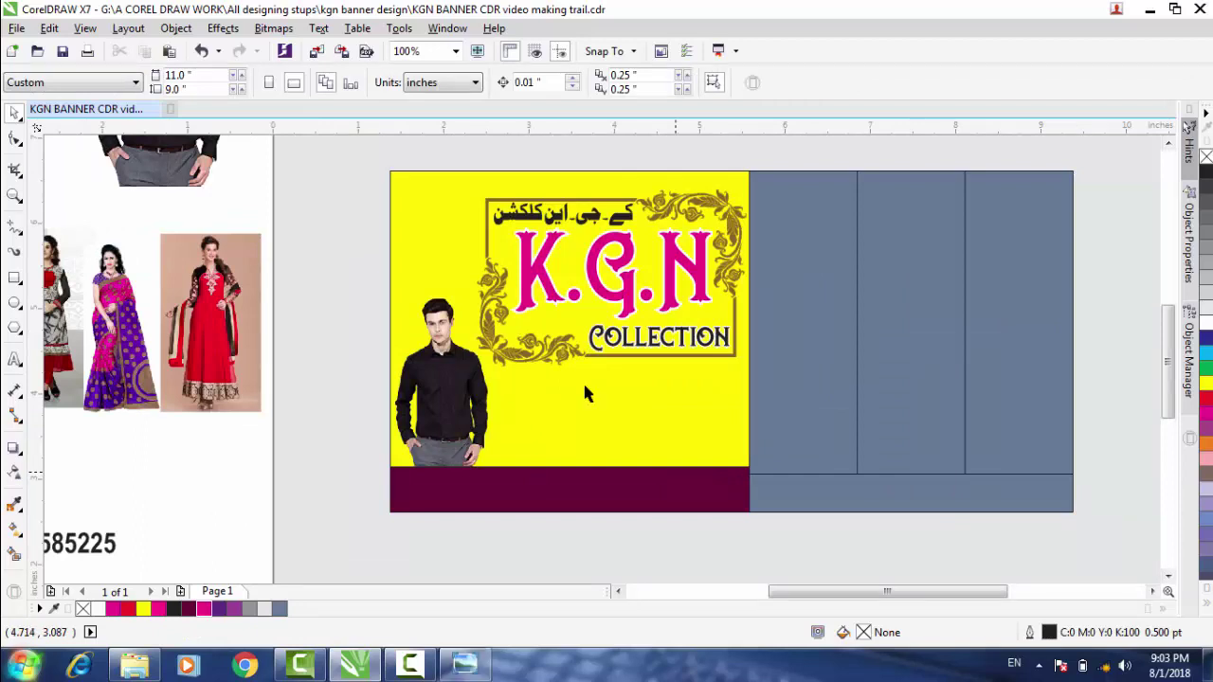
click(14, 278)
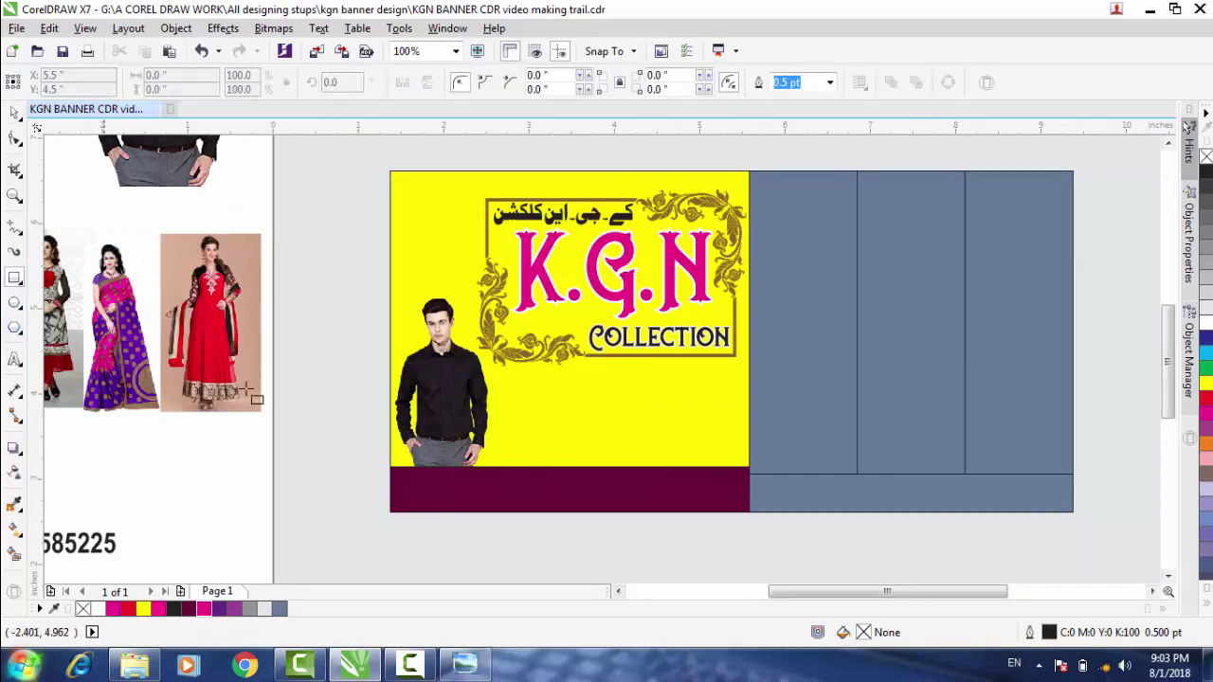
drag(518, 377, 730, 463)
scroll(596, 406, up, 1)
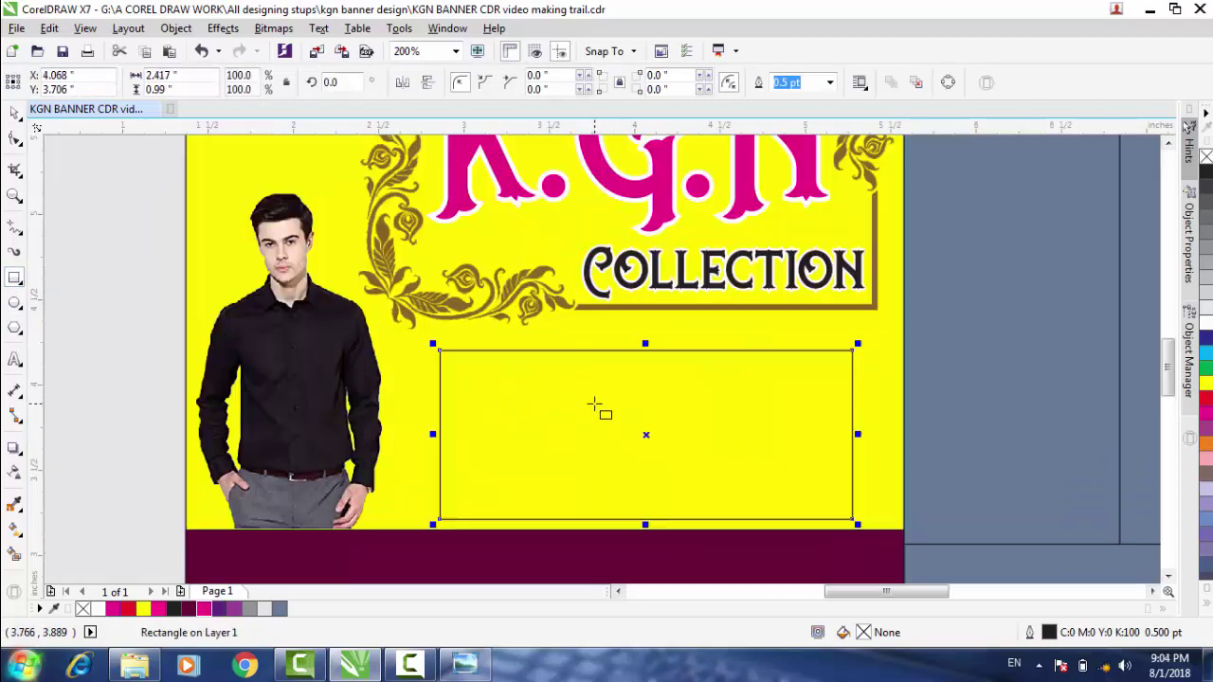
drag(433, 345, 419, 316)
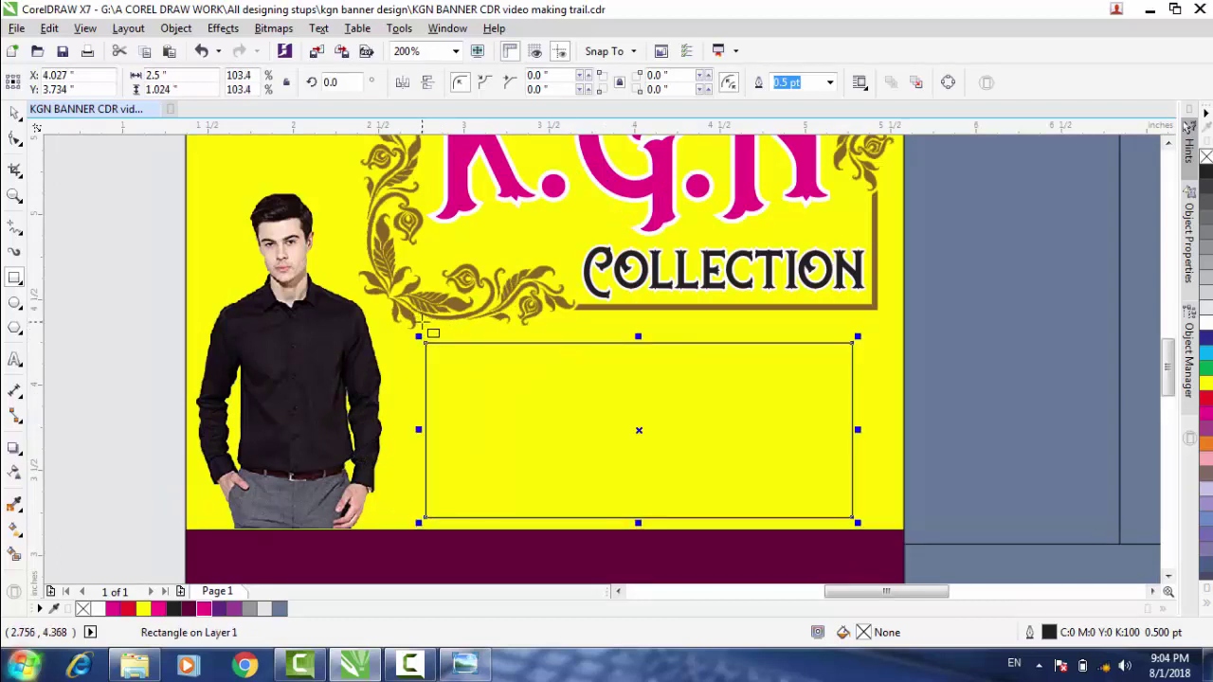
Round the rectangle's corners to about 0.11 inches, then raise it slightly and stretch it to about 1.08 inches high.
click(15, 137)
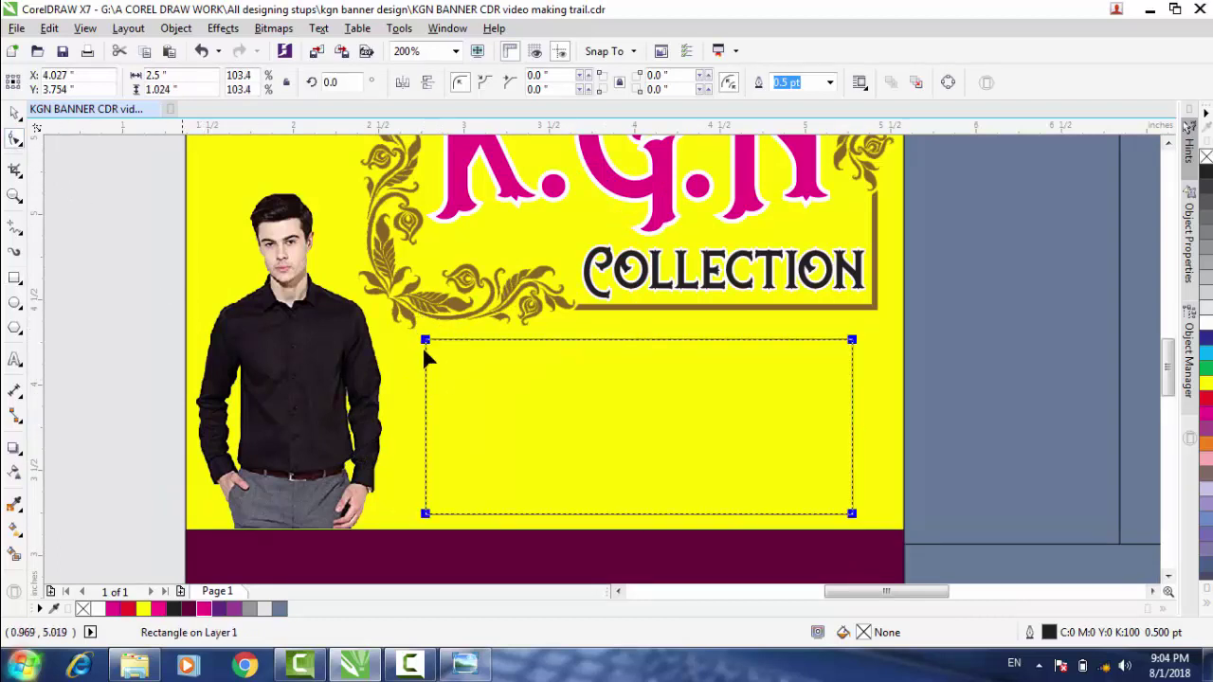
drag(427, 345, 446, 341)
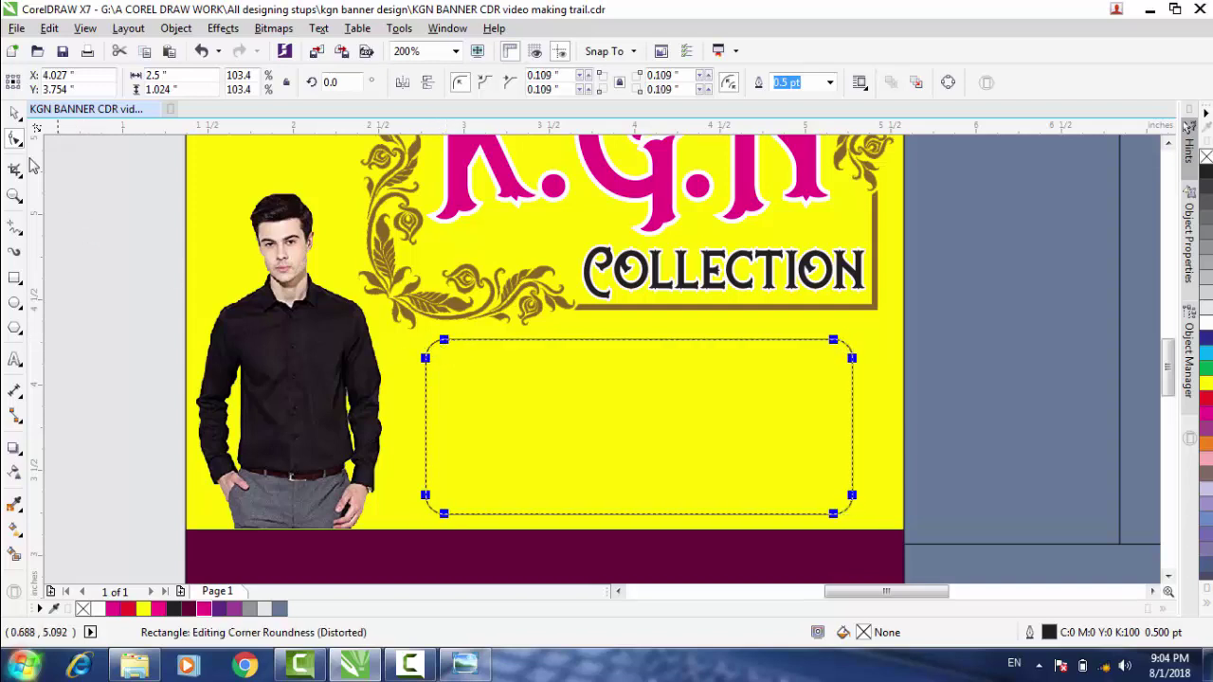
click(15, 112)
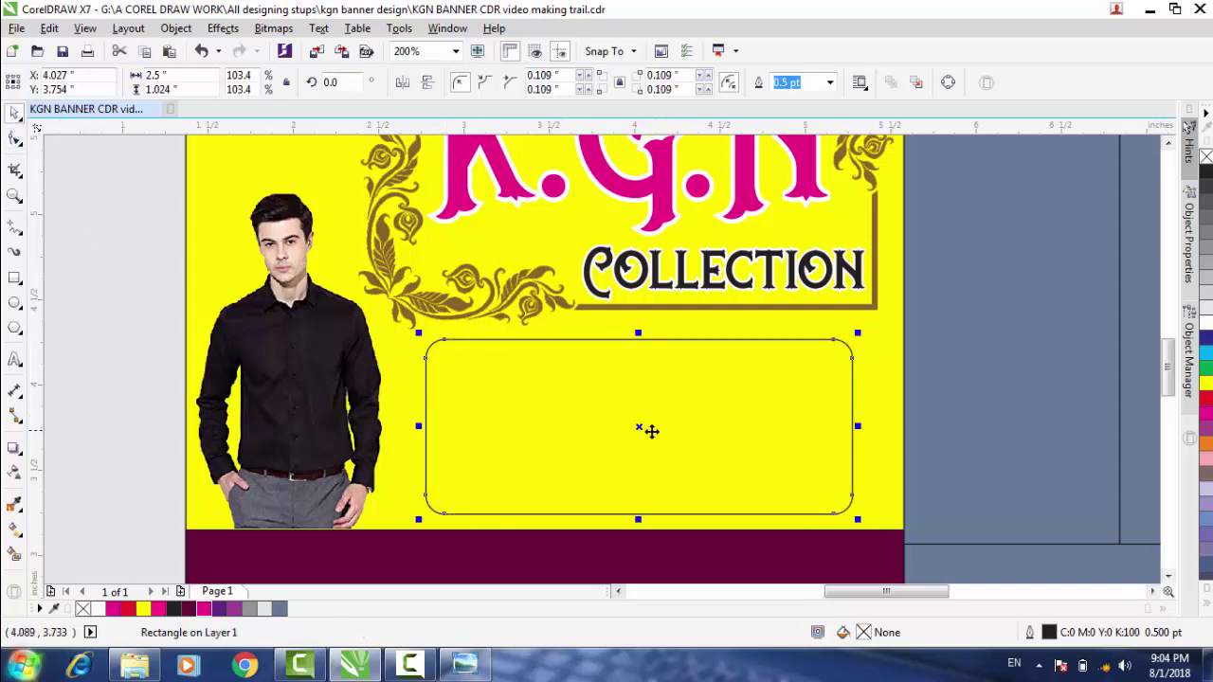
drag(653, 432, 653, 423)
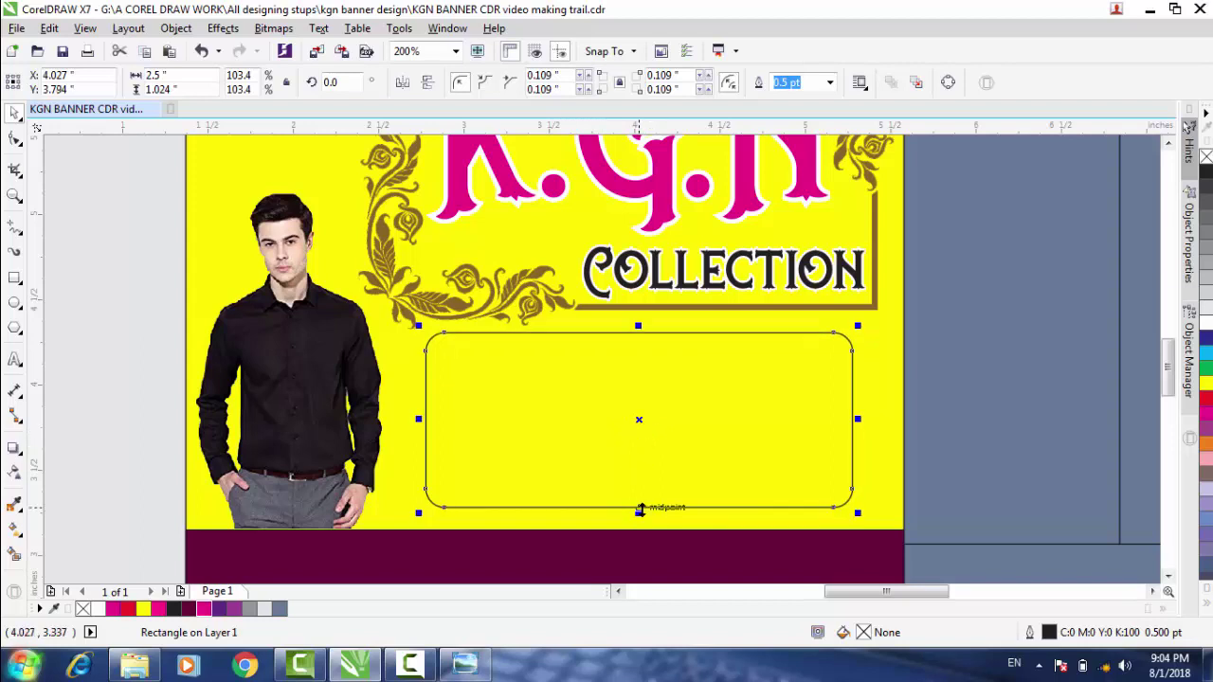
drag(640, 512, 652, 521)
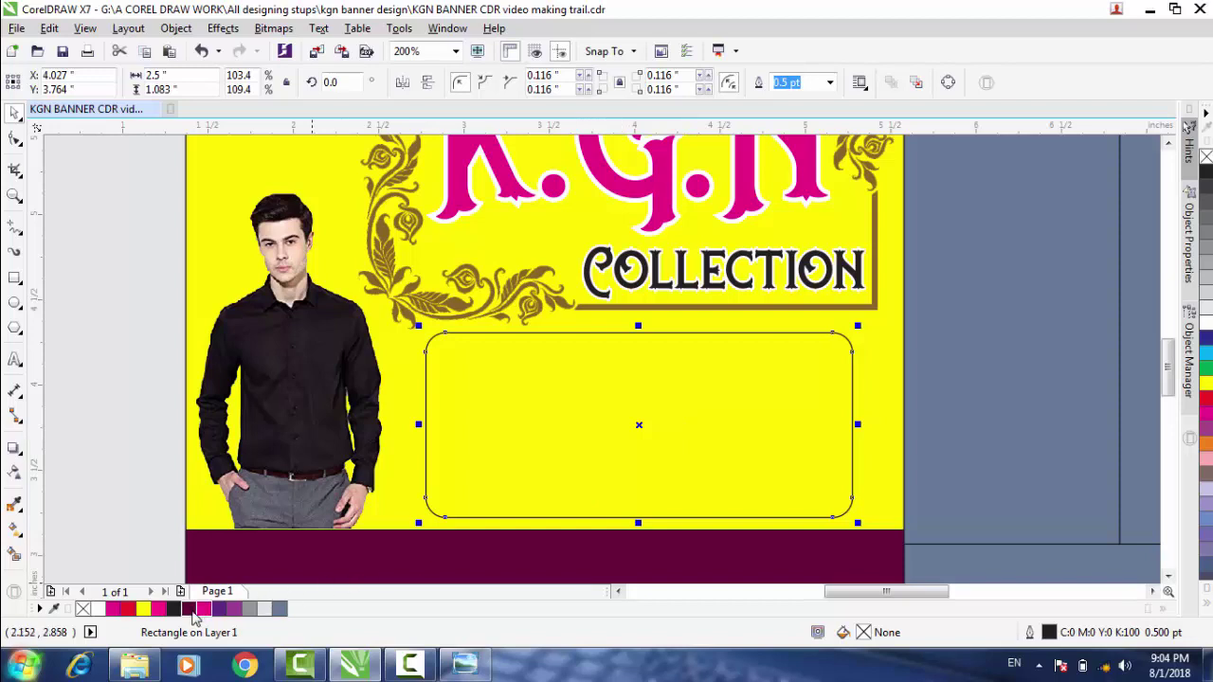
Fill the rounded rectangle with dark maroon and make a centred inner copy about 2.39 by 1 inches.
click(190, 610)
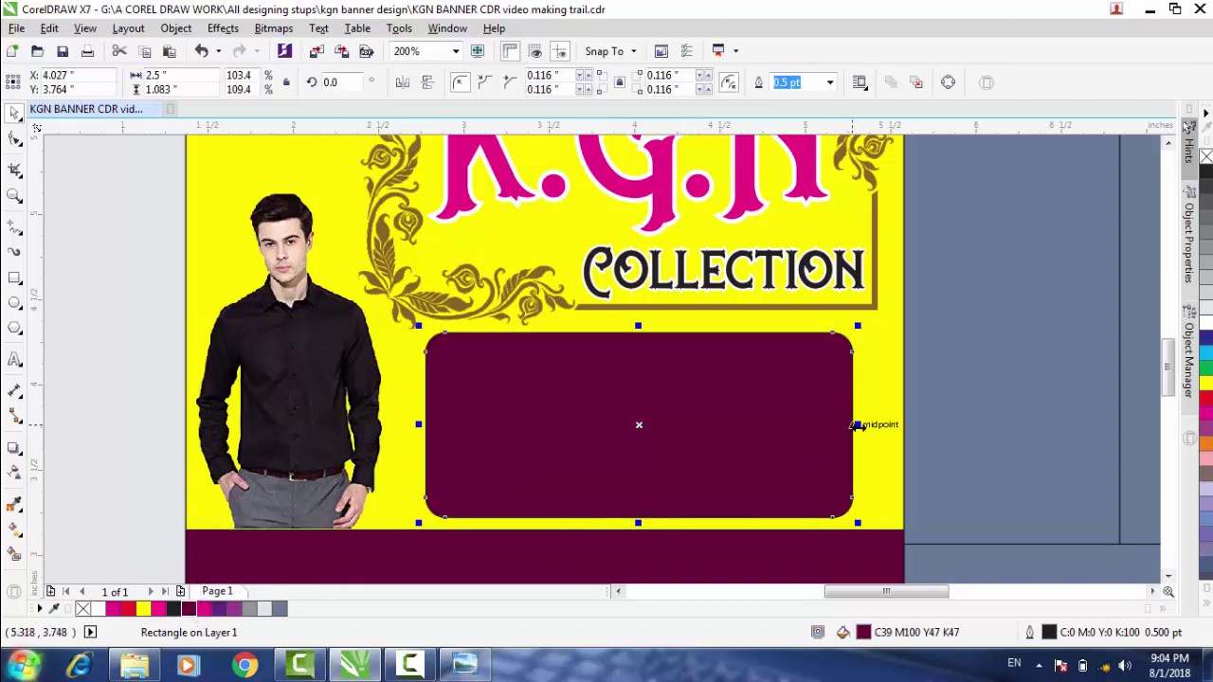
drag(856, 424, 849, 432)
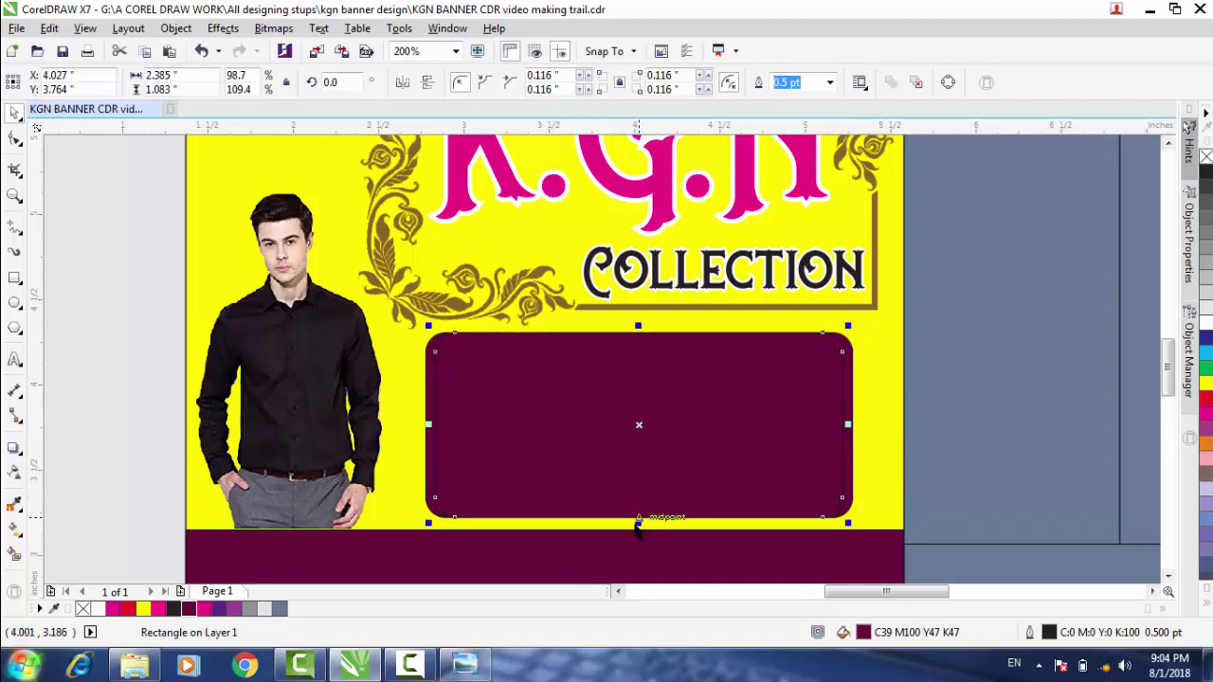
mouse_move(638, 523)
mouse_down()
mouse_move(641, 495)
mouse_move(646, 518)
mouse_up()
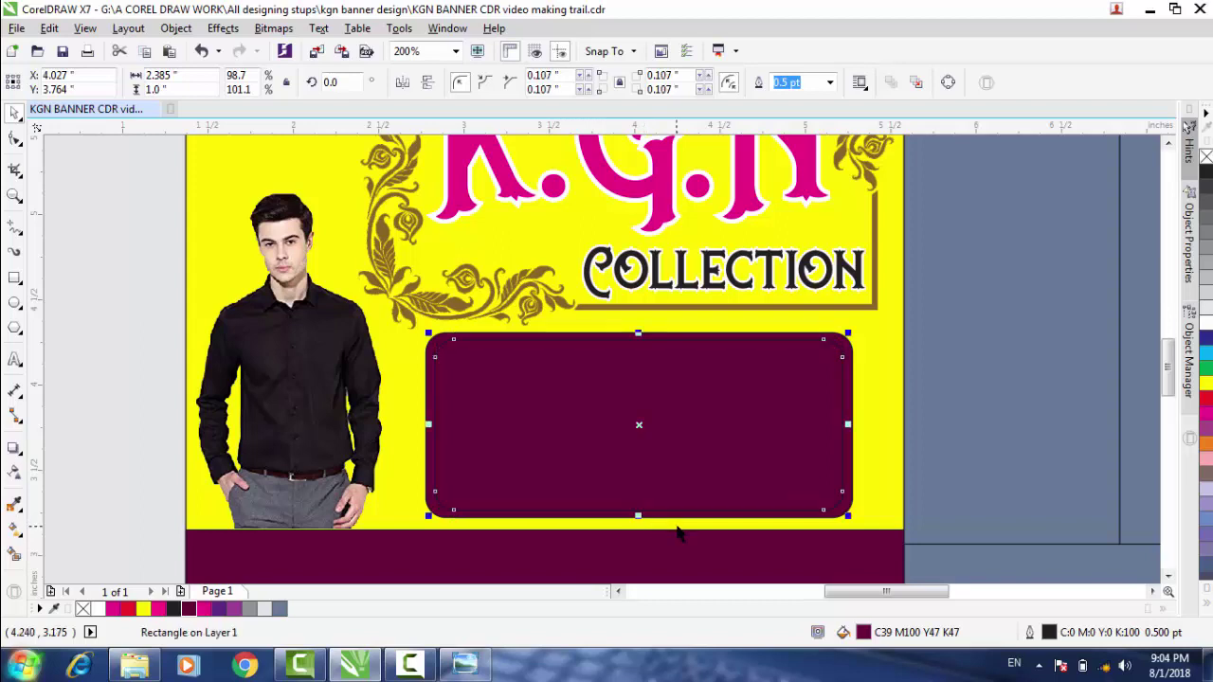
Nudge the inner rounded rectangle up by about 0.02 inches and fill it with white.
scroll(677, 533, up, 2)
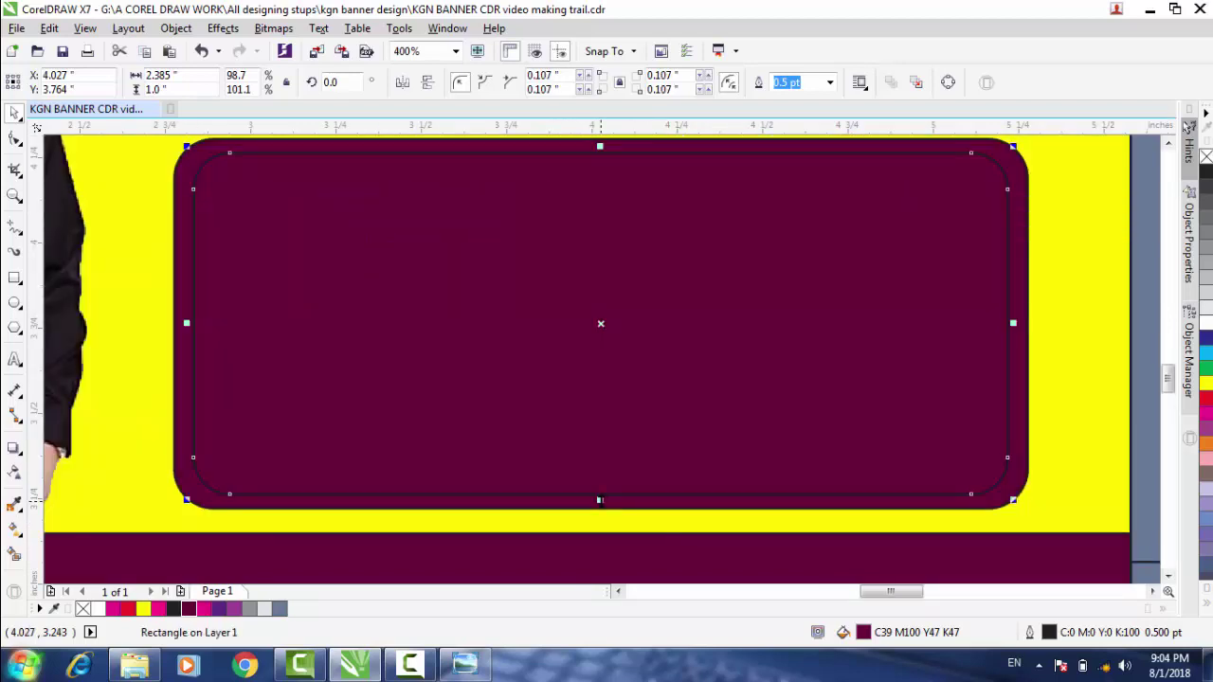
drag(600, 501, 603, 503)
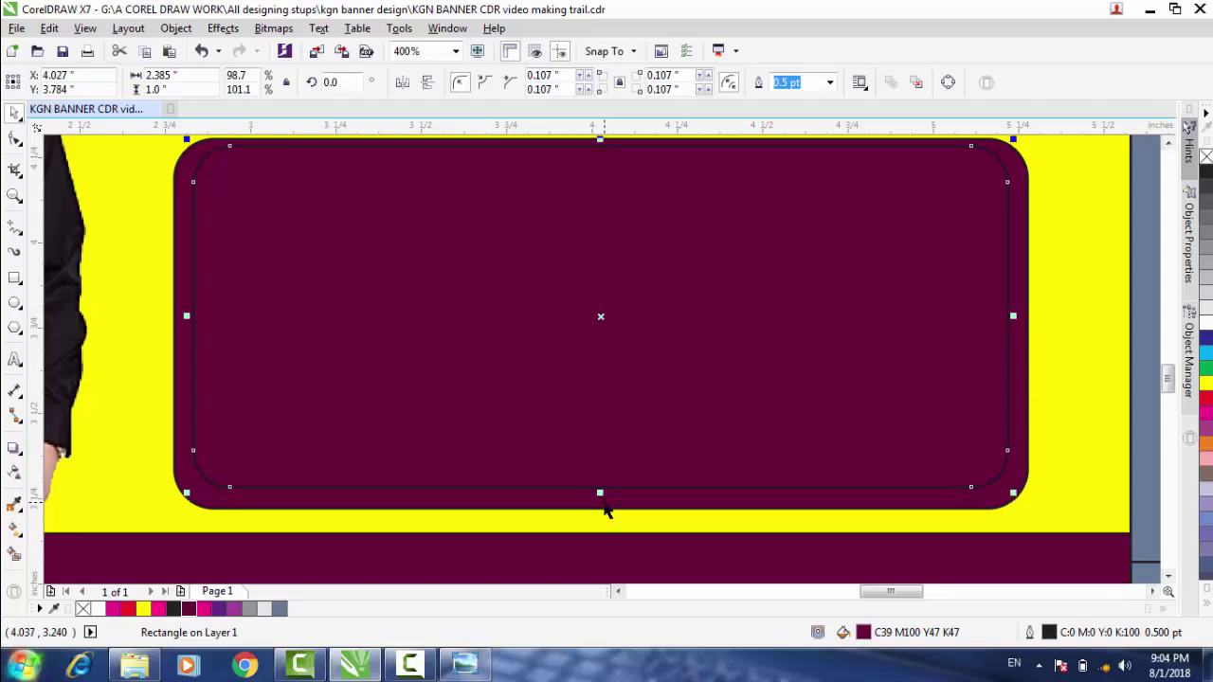
click(1168, 143)
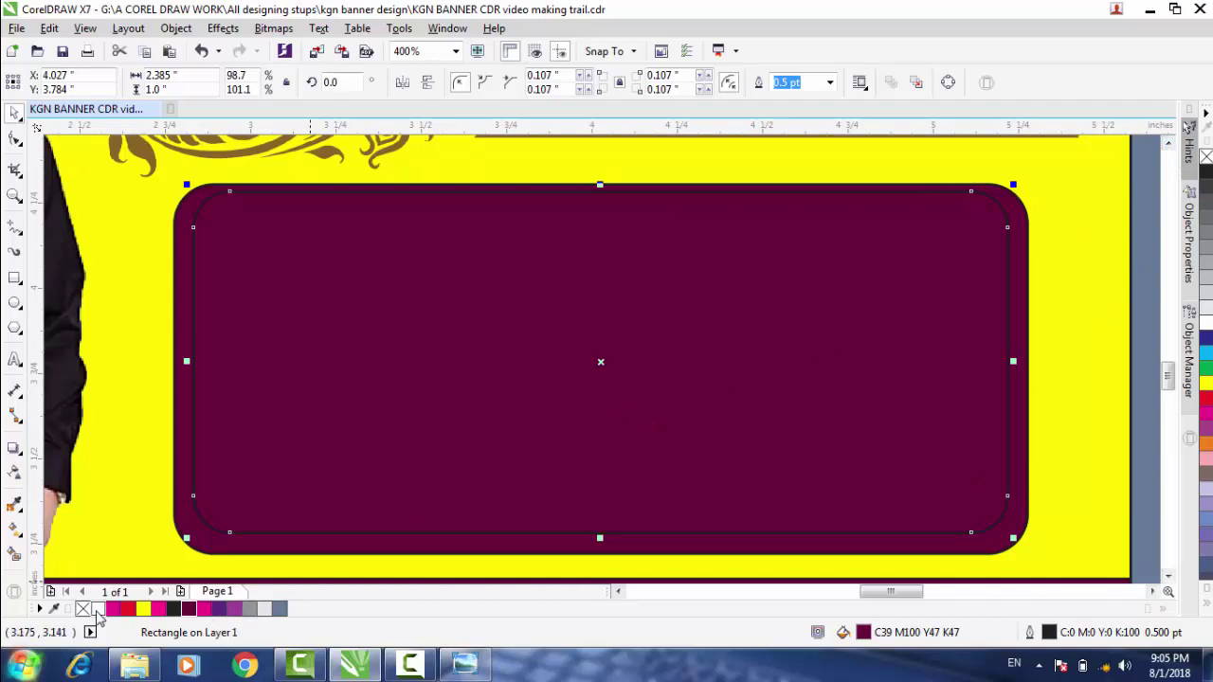
click(98, 608)
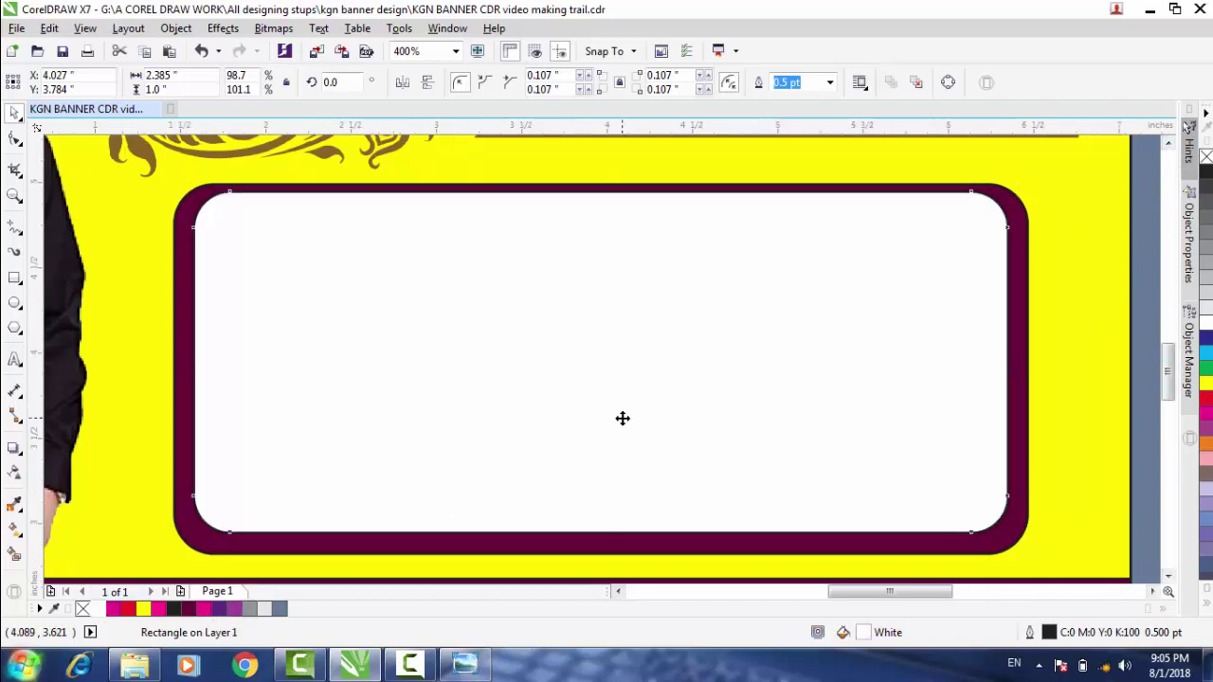
scroll(622, 418, down, 2)
scroll(623, 418, down, 2)
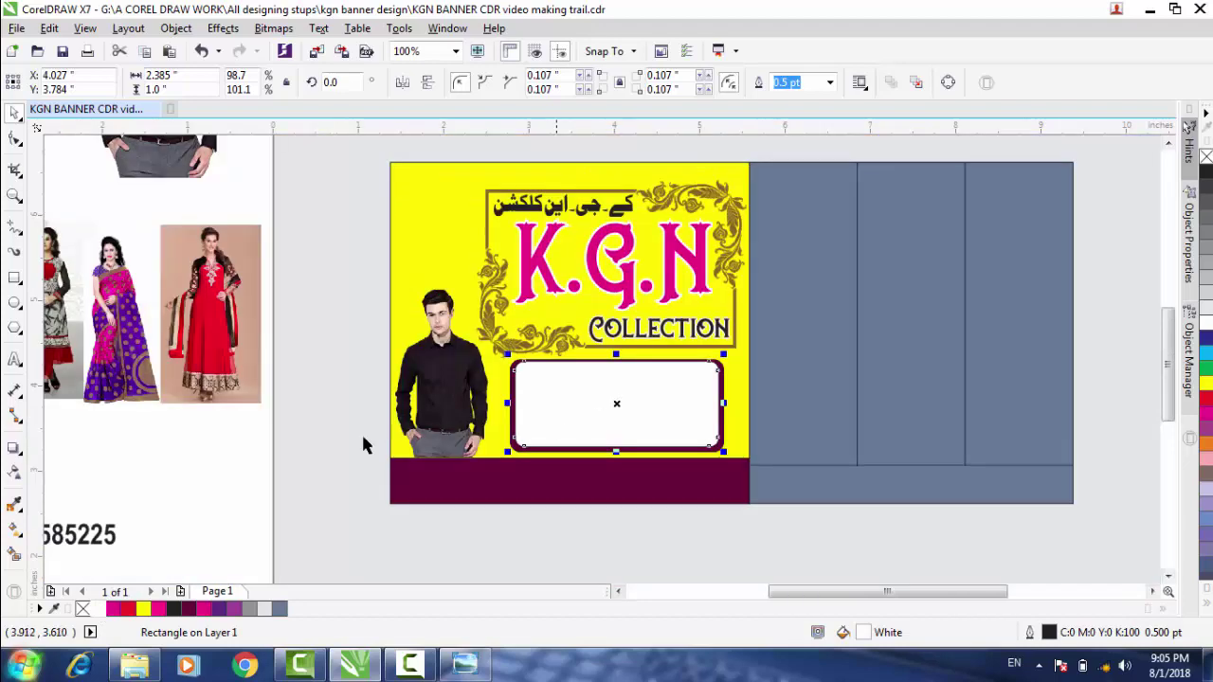
click(305, 423)
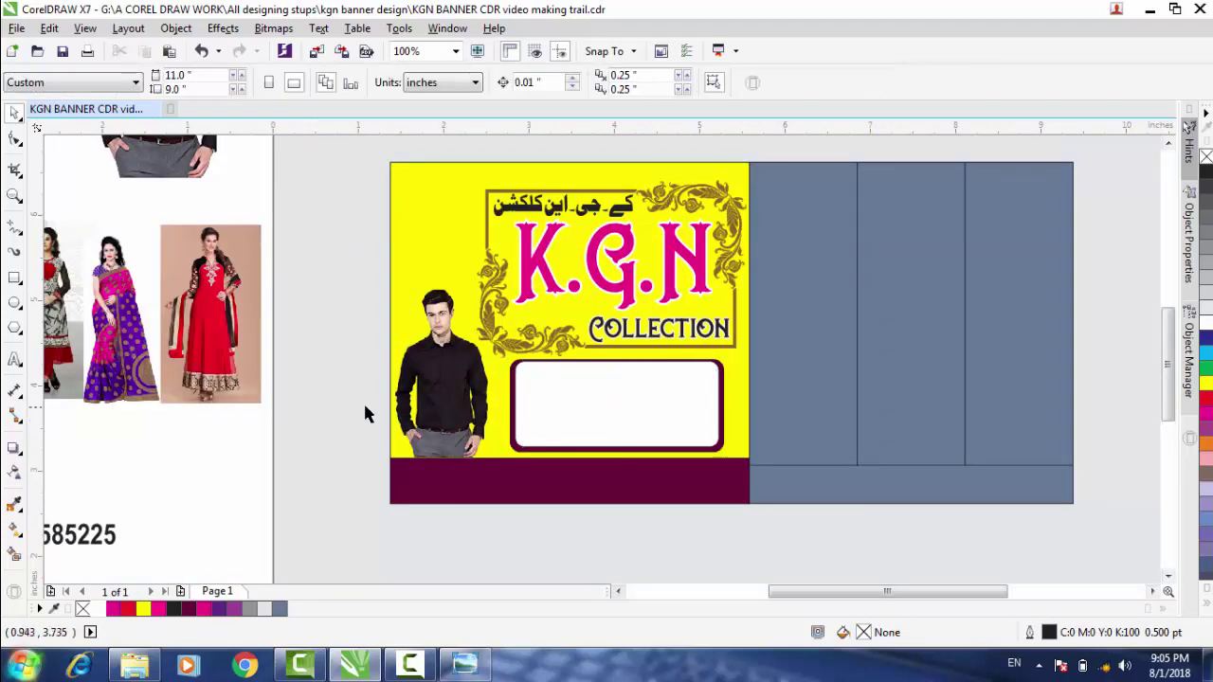
Draw a circle about 0.09 inches wide in the white rounded box's upper-left corner.
scroll(640, 409, up, 2)
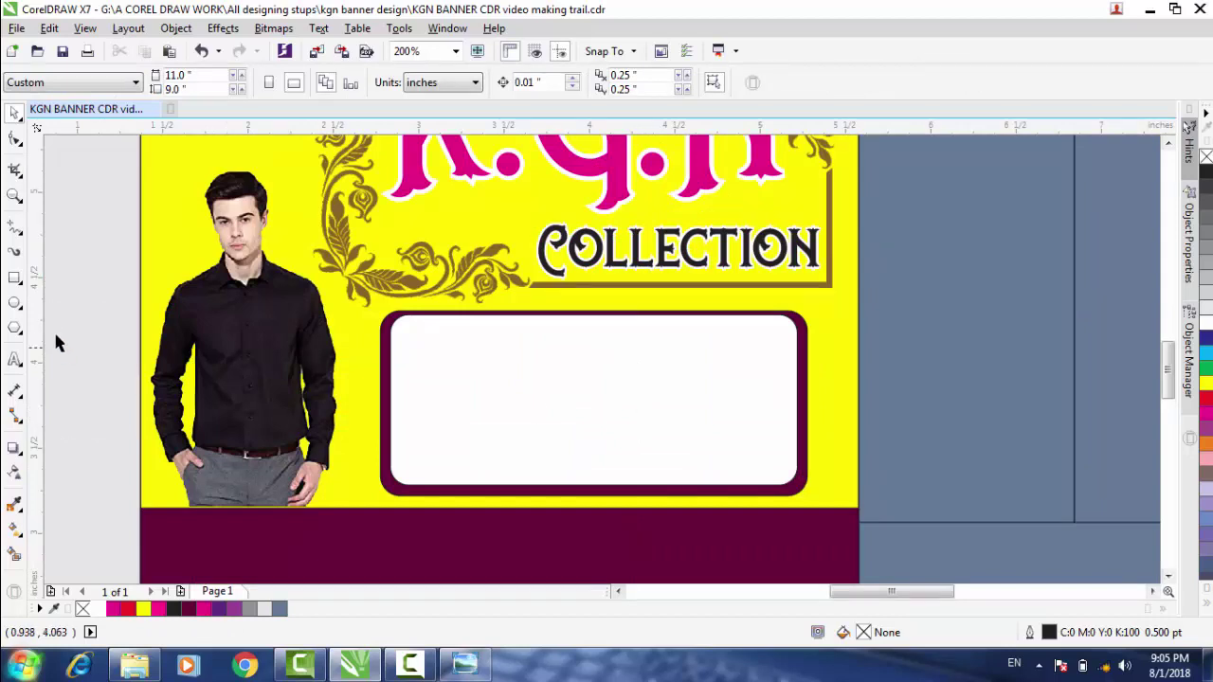
click(15, 304)
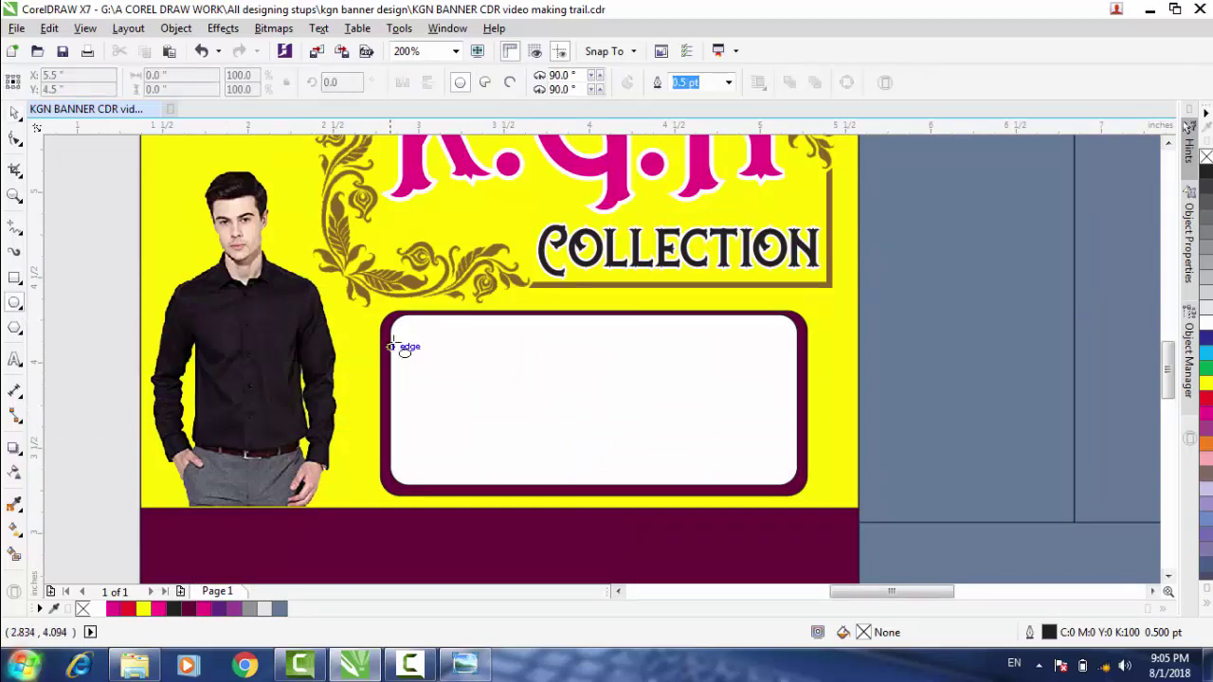
drag(405, 333, 421, 349)
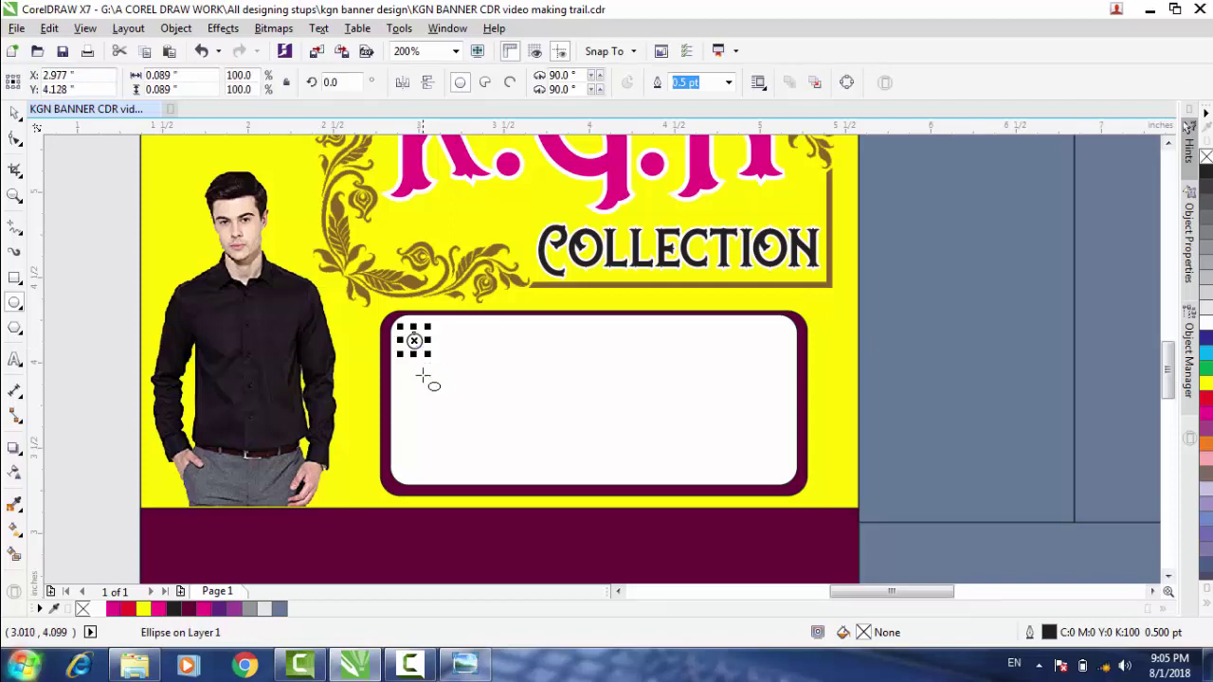
Fill the small circle with dark maroon, remove its outline, and shift it slightly toward the white box's upper-left corner.
click(189, 609)
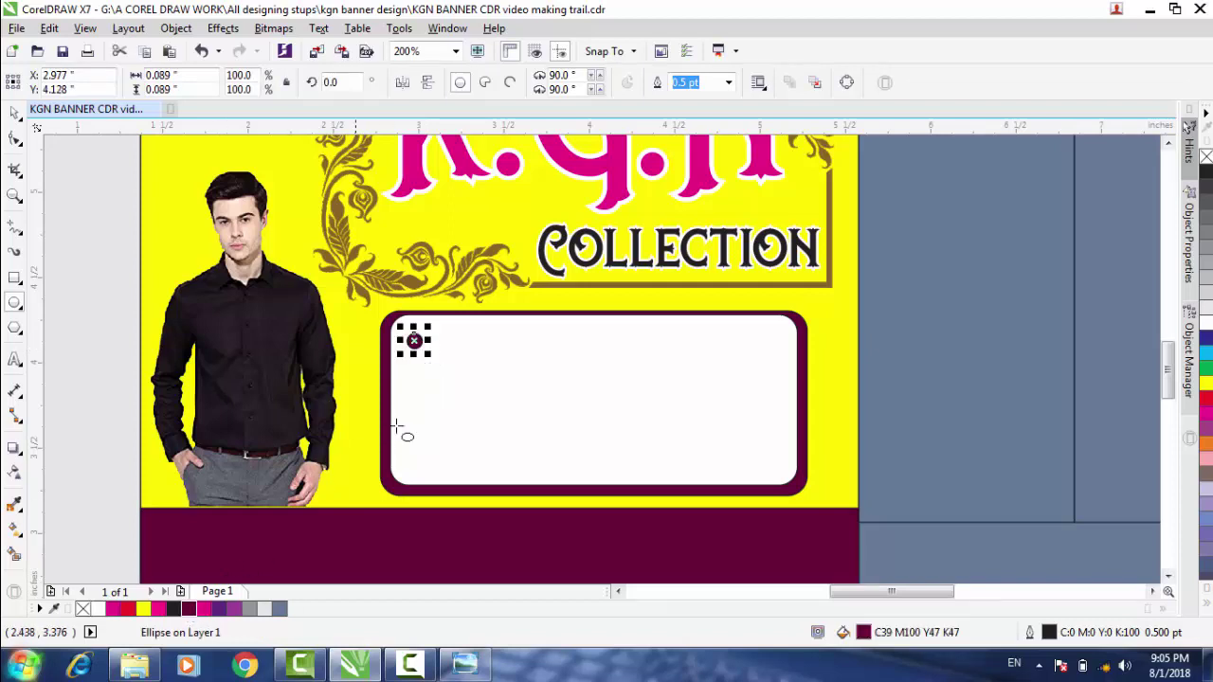
scroll(451, 398, up, 1)
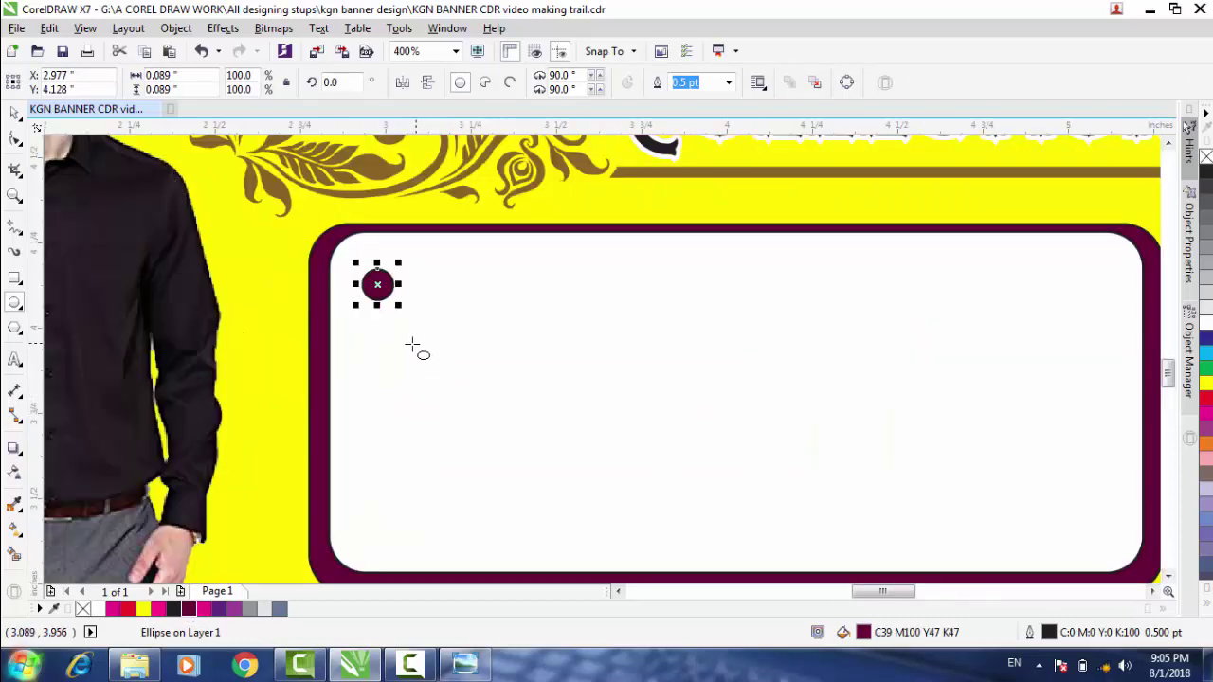
right_click(83, 609)
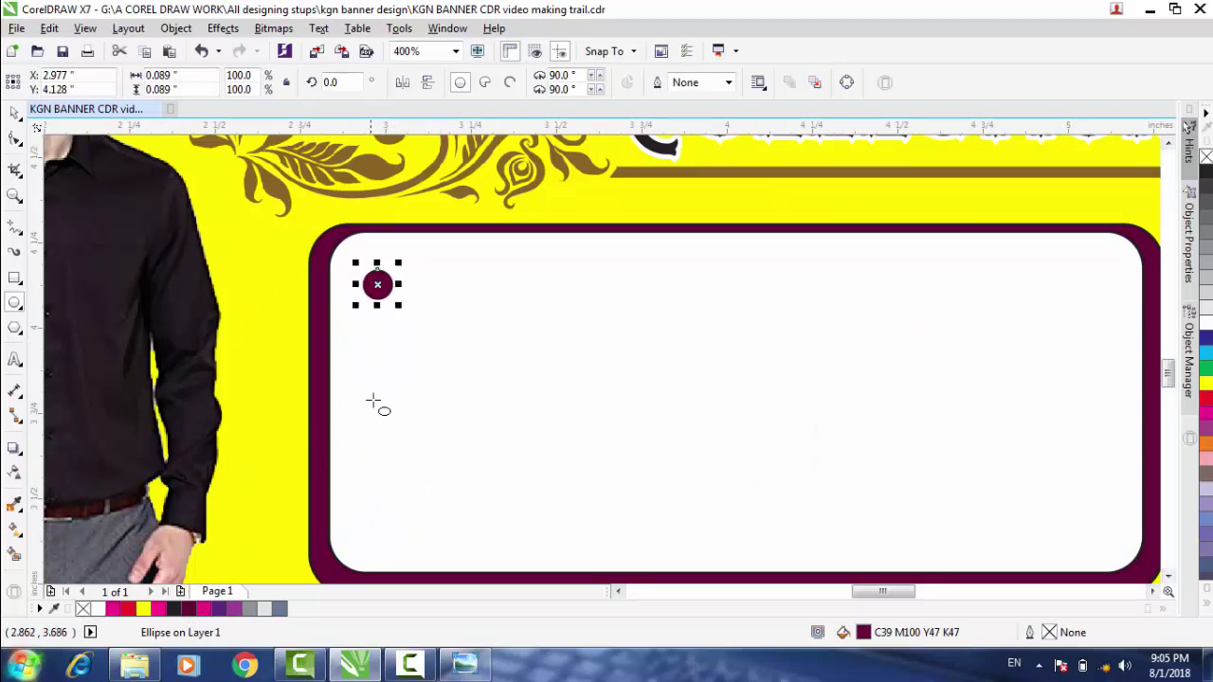
drag(377, 284, 364, 277)
Move the four-line product text into the white rounded box and scale it to about 2.14 by 0.91 inches.
scroll(610, 343, down, 4)
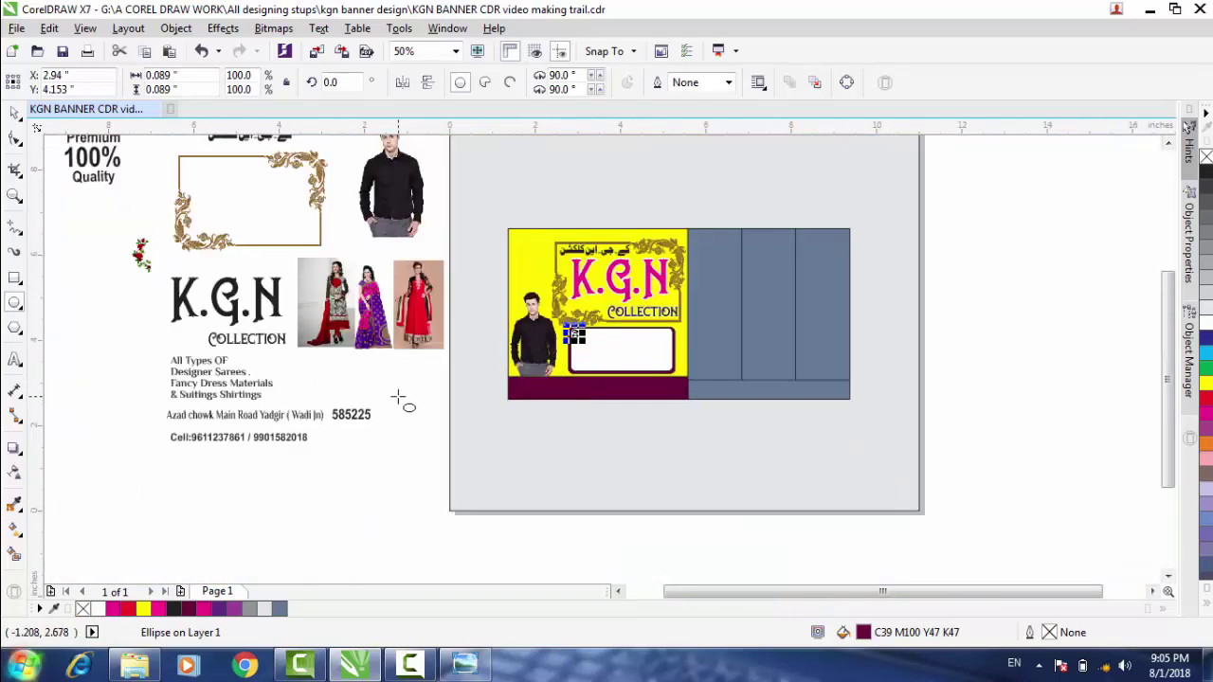
key(space)
drag(253, 391, 617, 352)
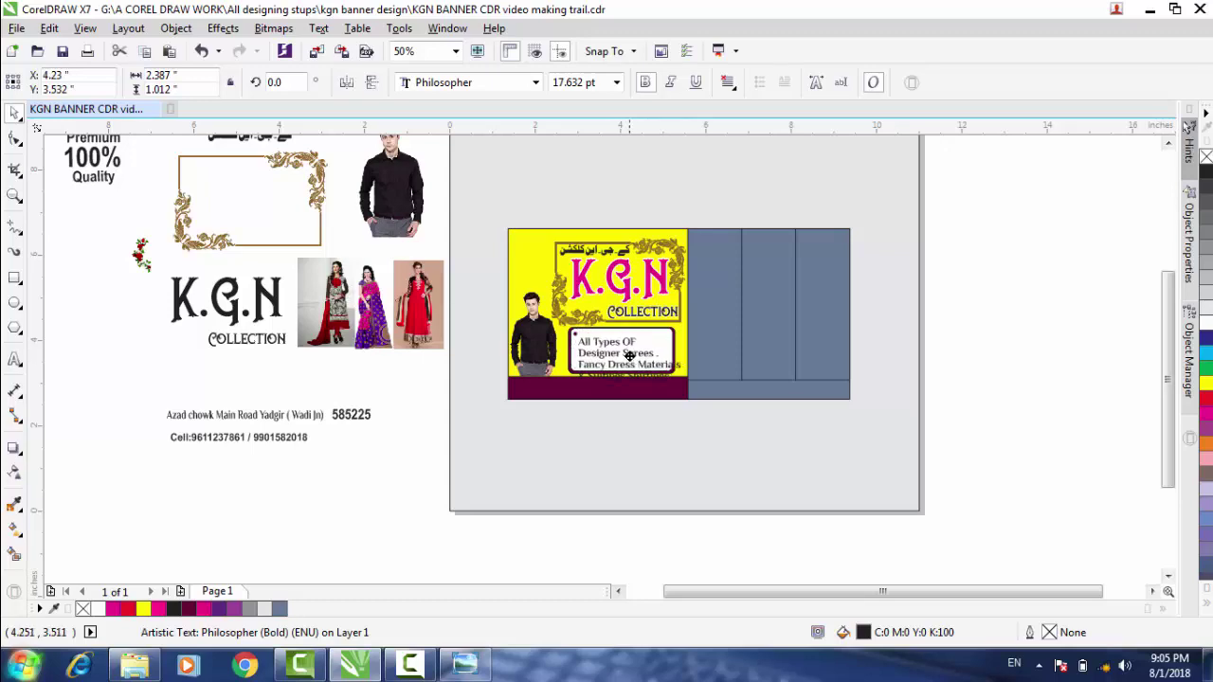
scroll(648, 370, up, 2)
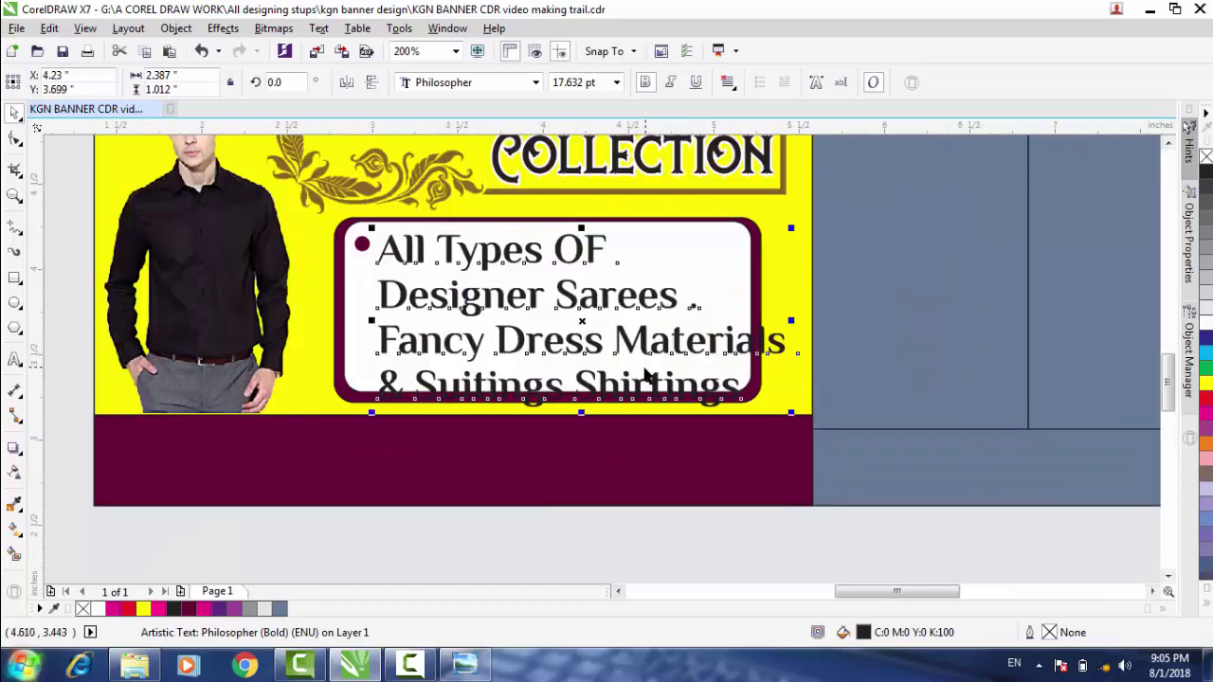
drag(791, 414, 754, 393)
key(Up)
key(Up)
key(Up)
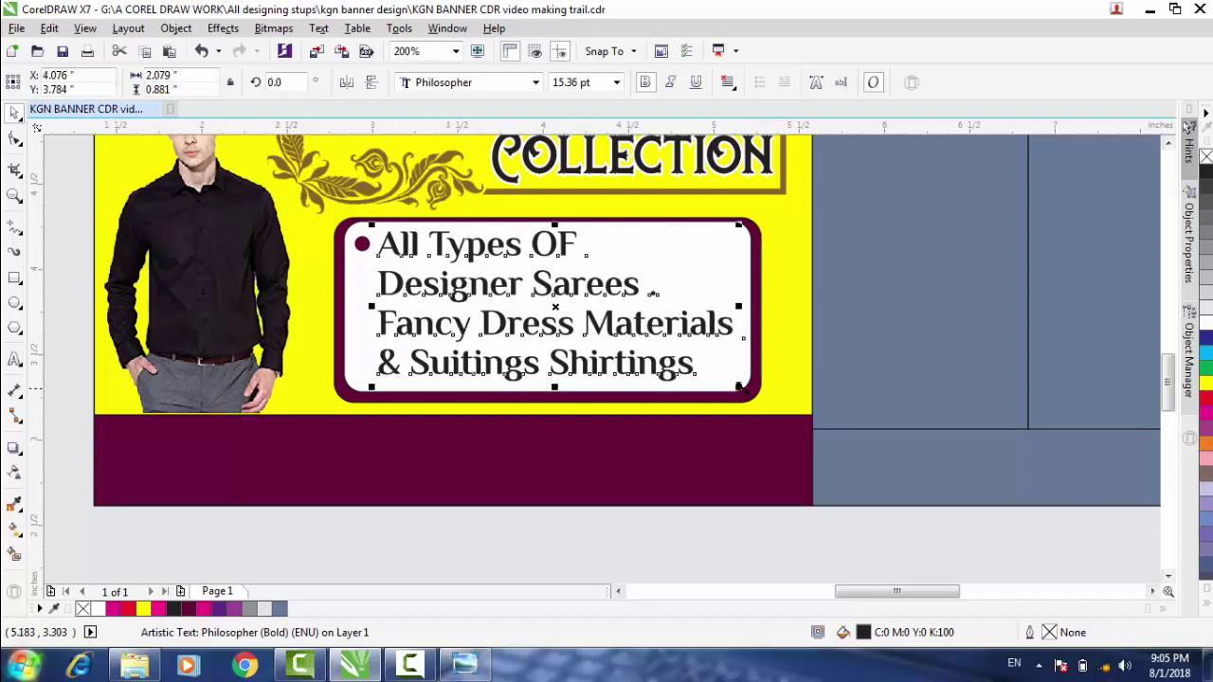
drag(745, 383, 749, 388)
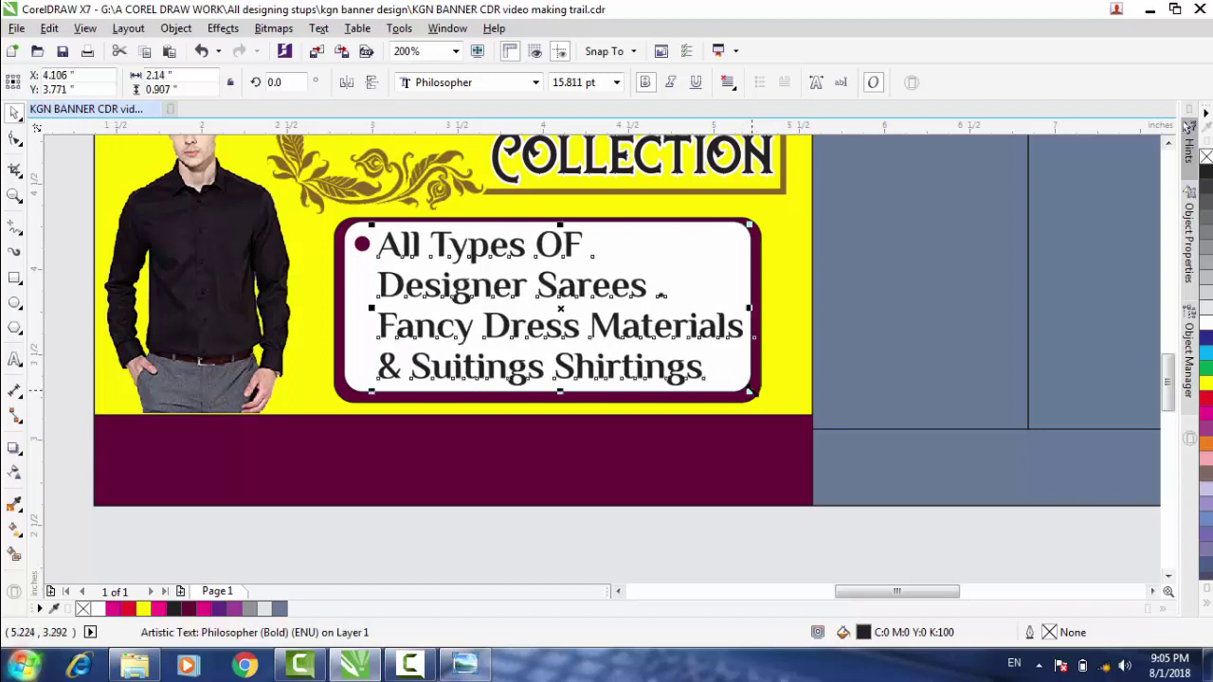
Copy the maroon bullet straight down beside the second text line and repeat the copy for the remaining two lines.
click(362, 247)
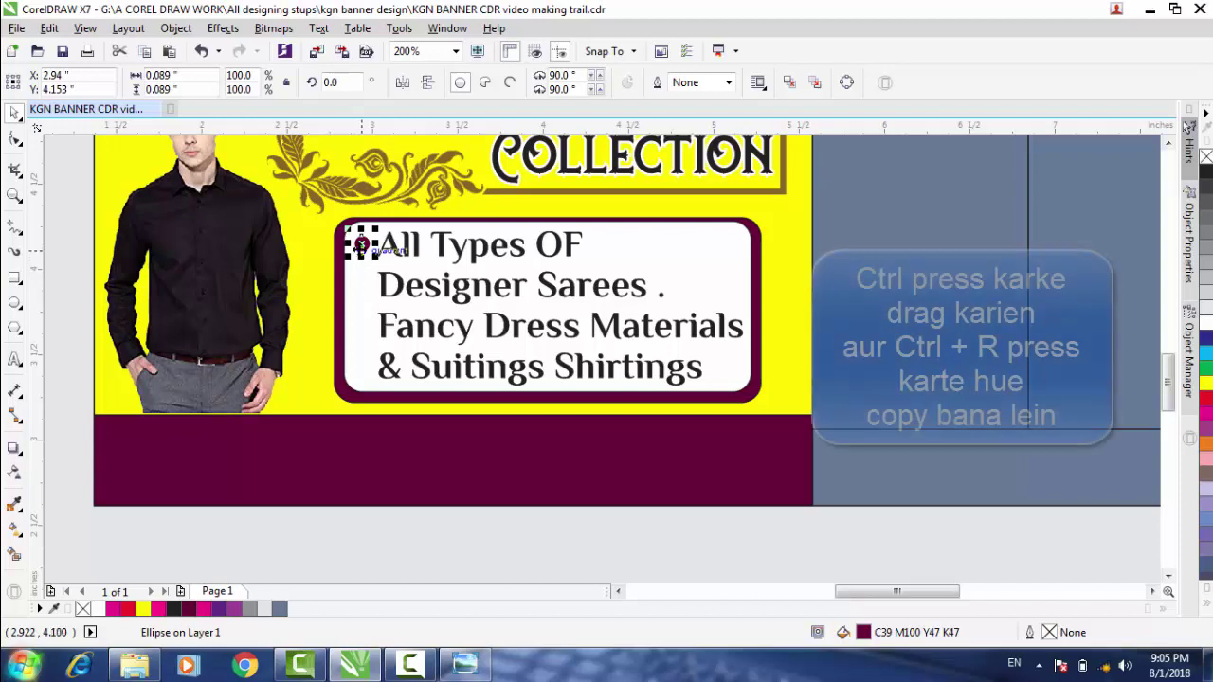
drag(362, 247, 363, 283)
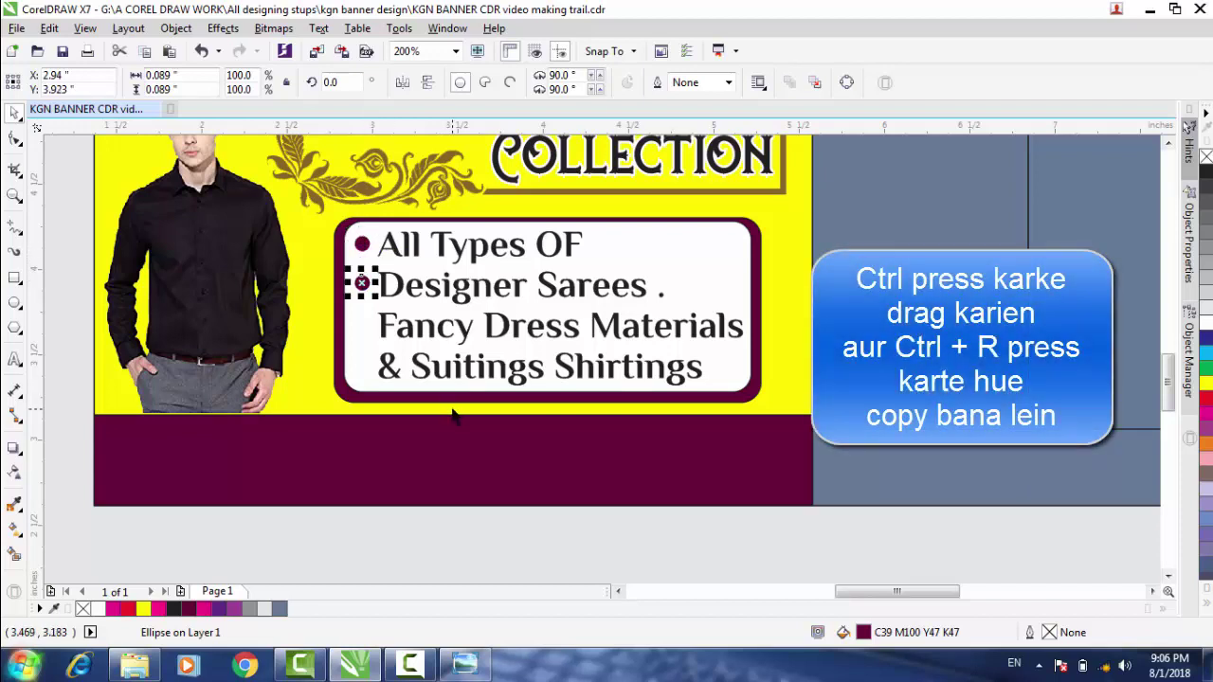
key(ctrl+r)
key(ctrl+r)
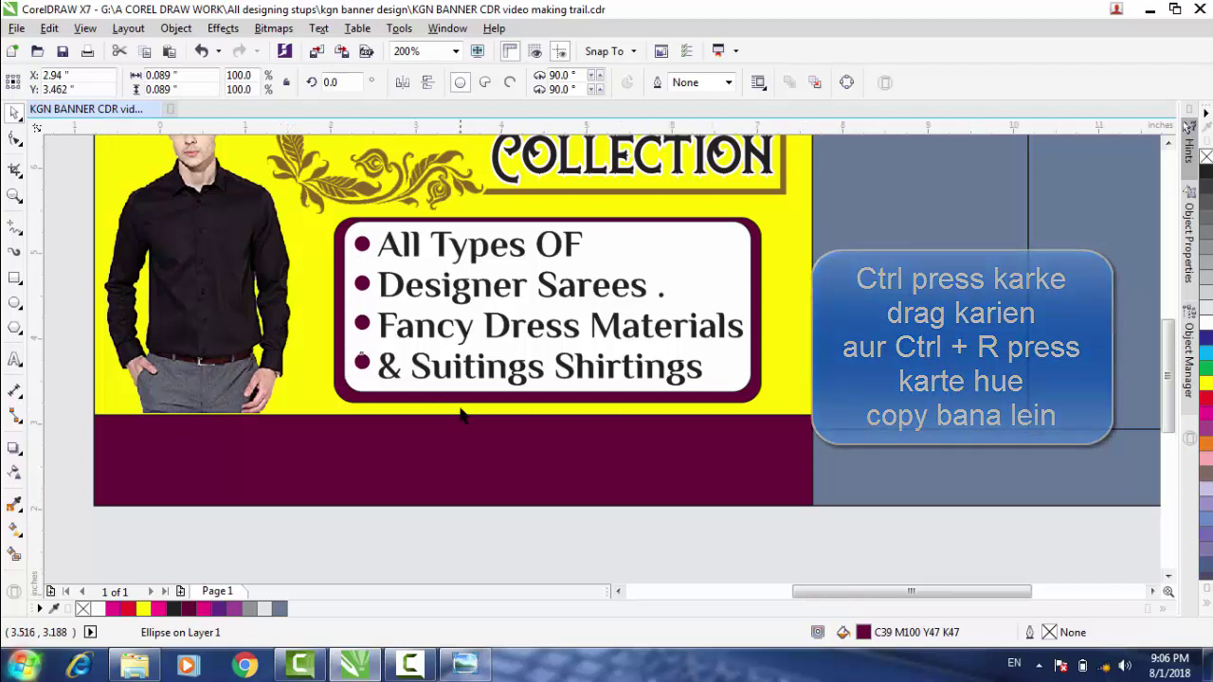
scroll(460, 414, down, 2)
click(343, 510)
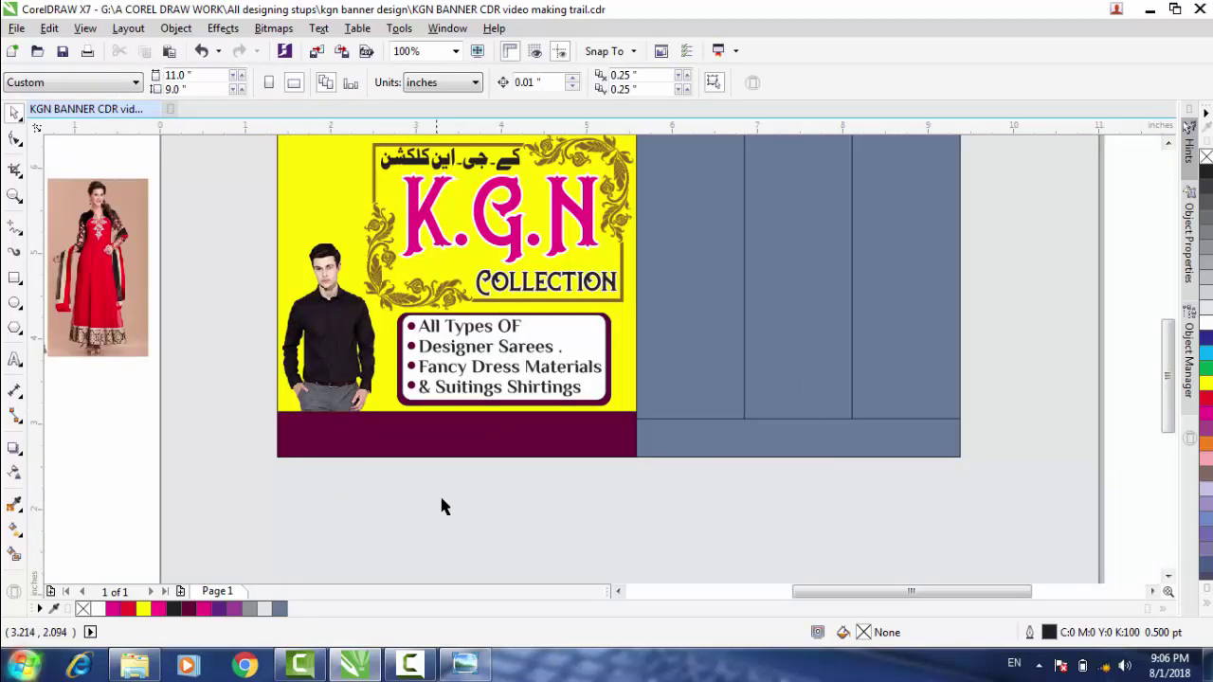
Move the black-and-red salwar kameez photo beside the banner's blue-grey panels and enlarge it to about 2.64 by 3.73 inches.
scroll(442, 507, down, 1)
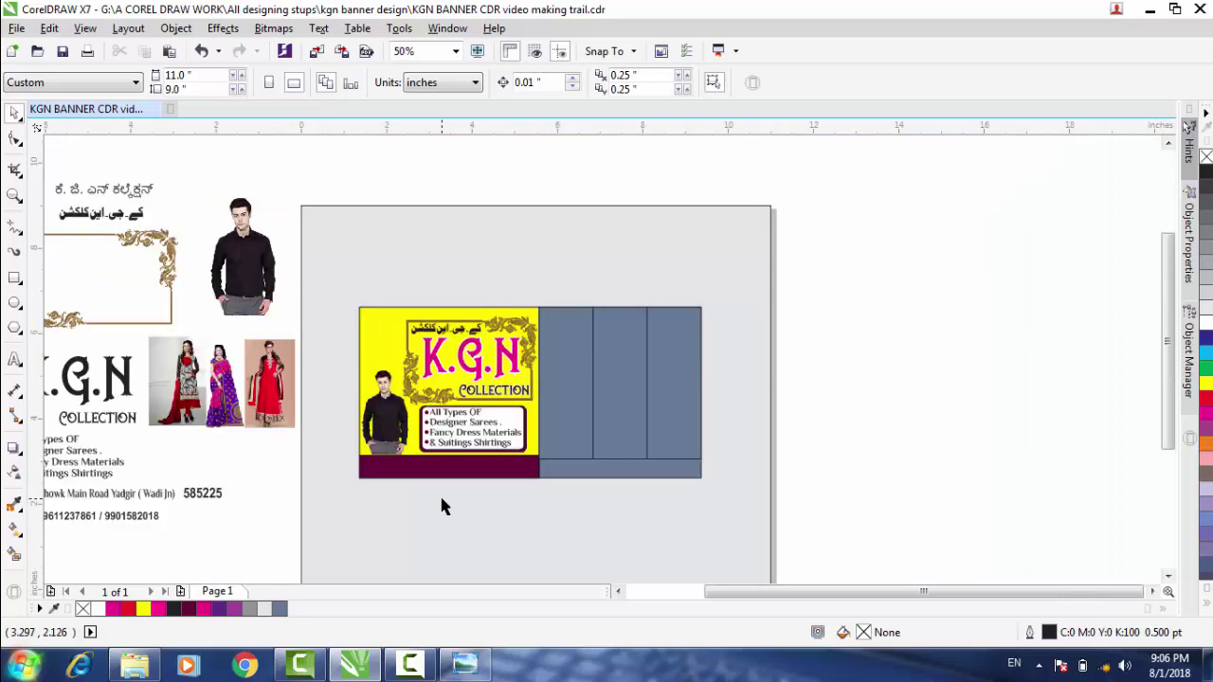
scroll(449, 446, up, 1)
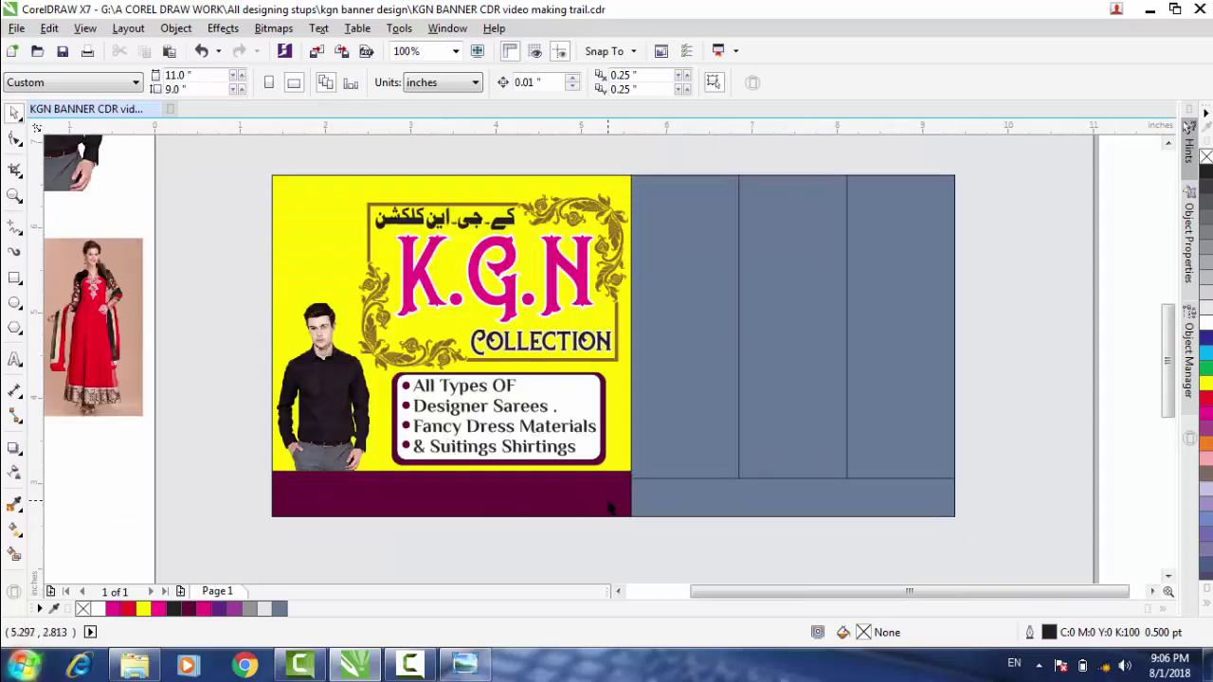
scroll(610, 503, down, 1)
click(633, 460)
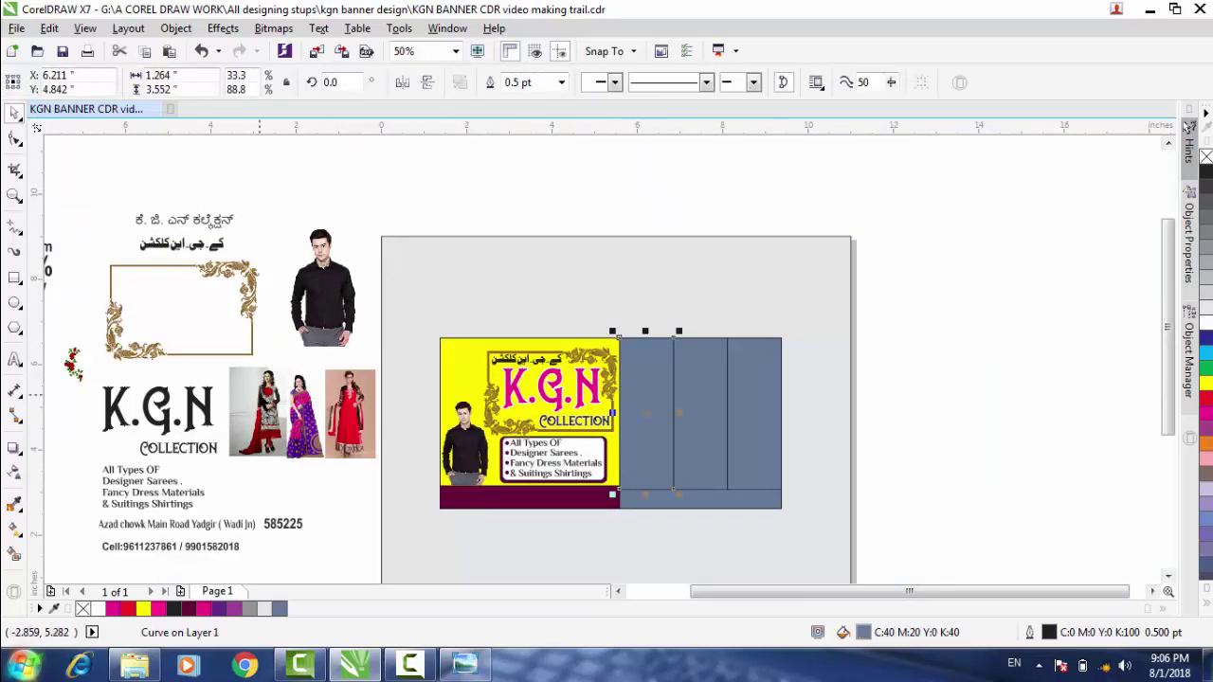
drag(253, 424, 842, 409)
scroll(755, 454, up, 1)
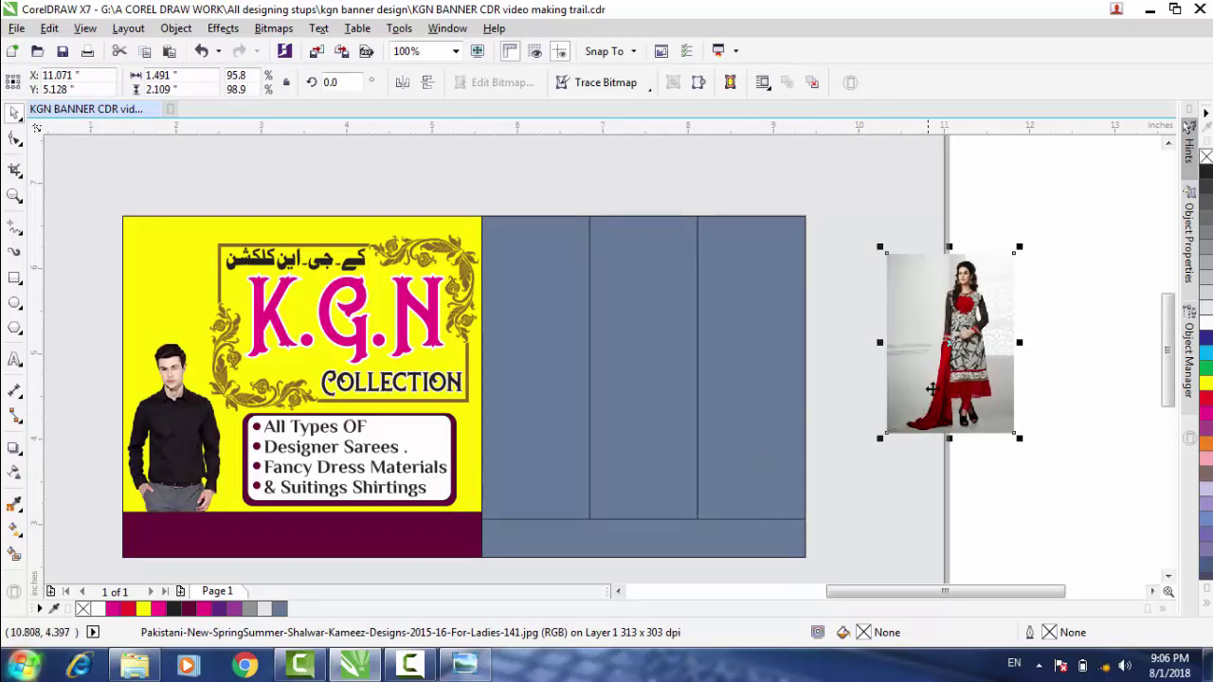
drag(880, 438, 822, 520)
drag(891, 459, 944, 360)
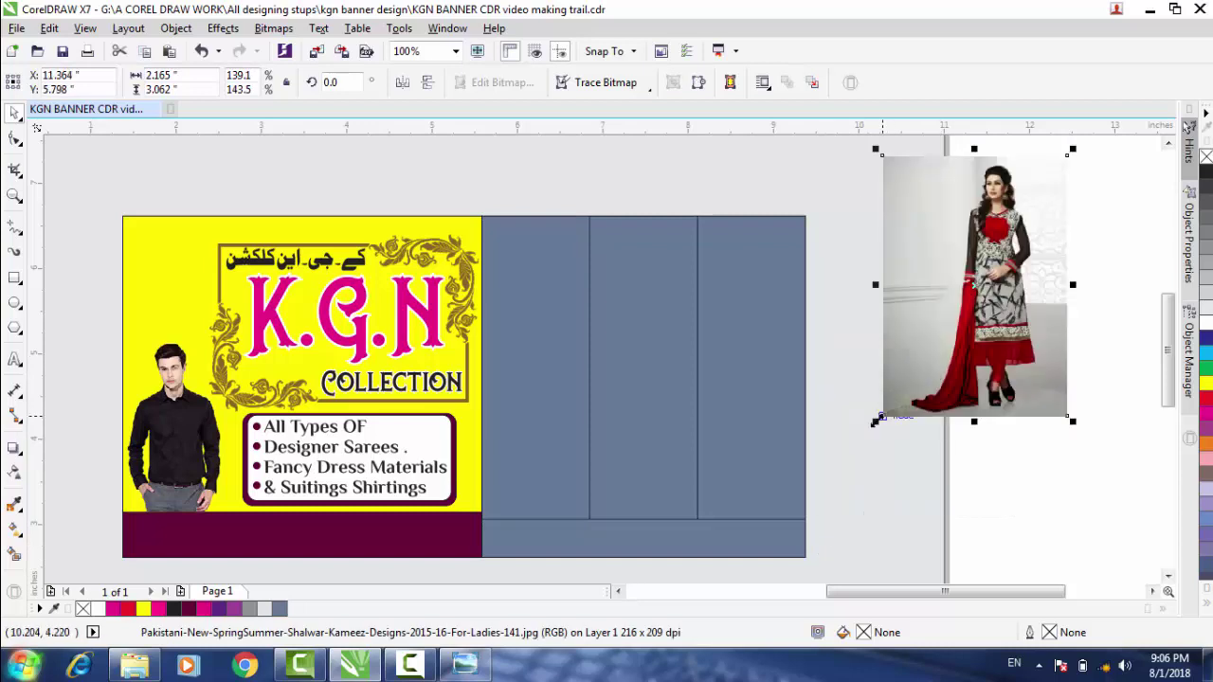
drag(874, 422, 835, 479)
PowerClip the salwar kameez photo inside the tall blue-grey panel next to the yellow area and open its contents for editing.
right_click(938, 328)
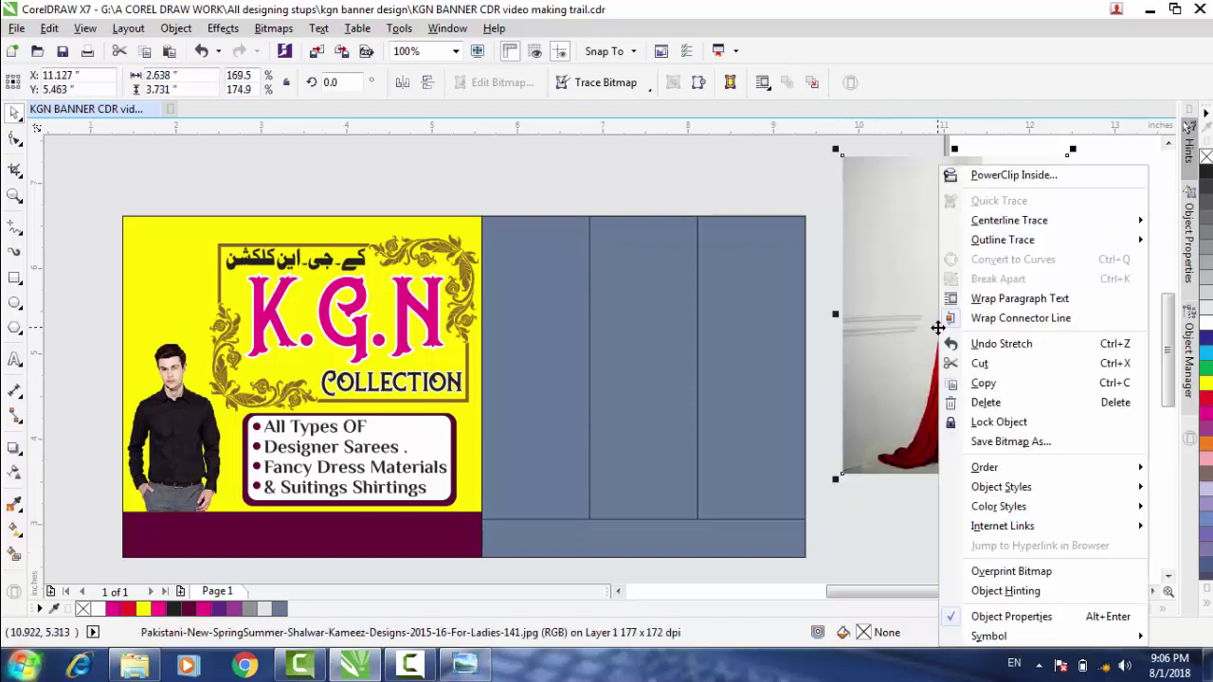
click(516, 339)
click(490, 546)
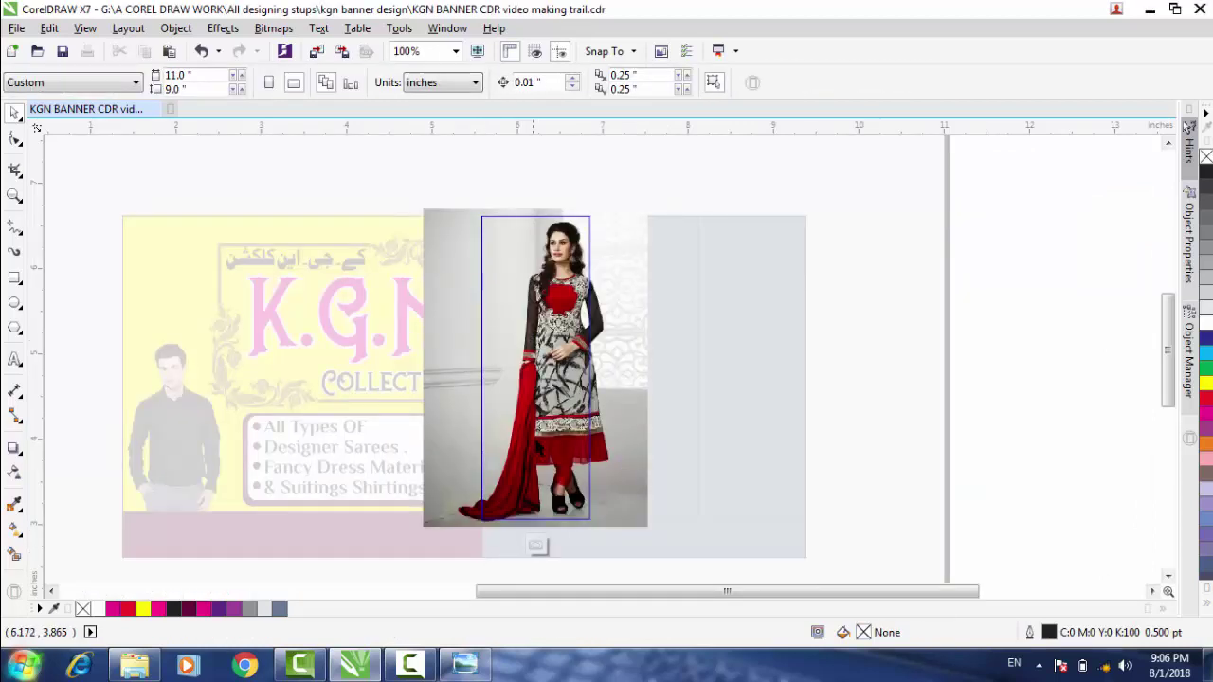
Position the salwar kameez photo within its panel, enlarge it to about 2.71 by 3.84 inches, and finish editing the PowerClip.
click(545, 428)
mouse_move(545, 429)
mouse_down()
mouse_move(525, 429)
mouse_move(545, 429)
mouse_up()
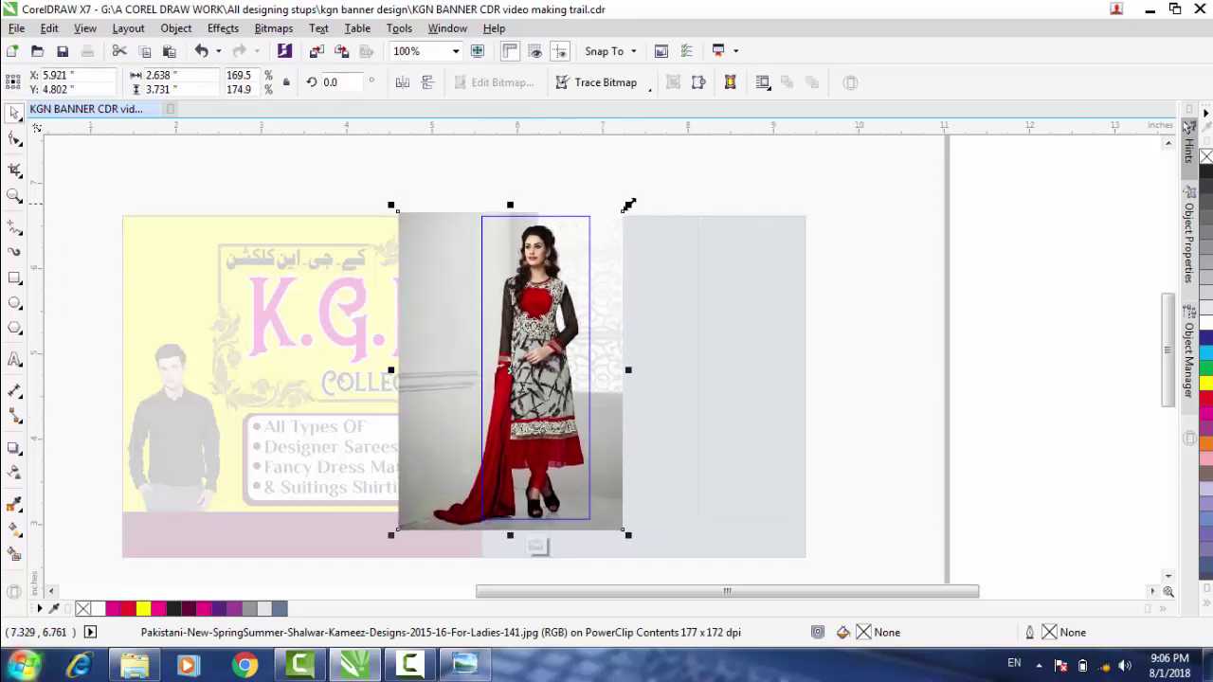
drag(629, 201, 635, 196)
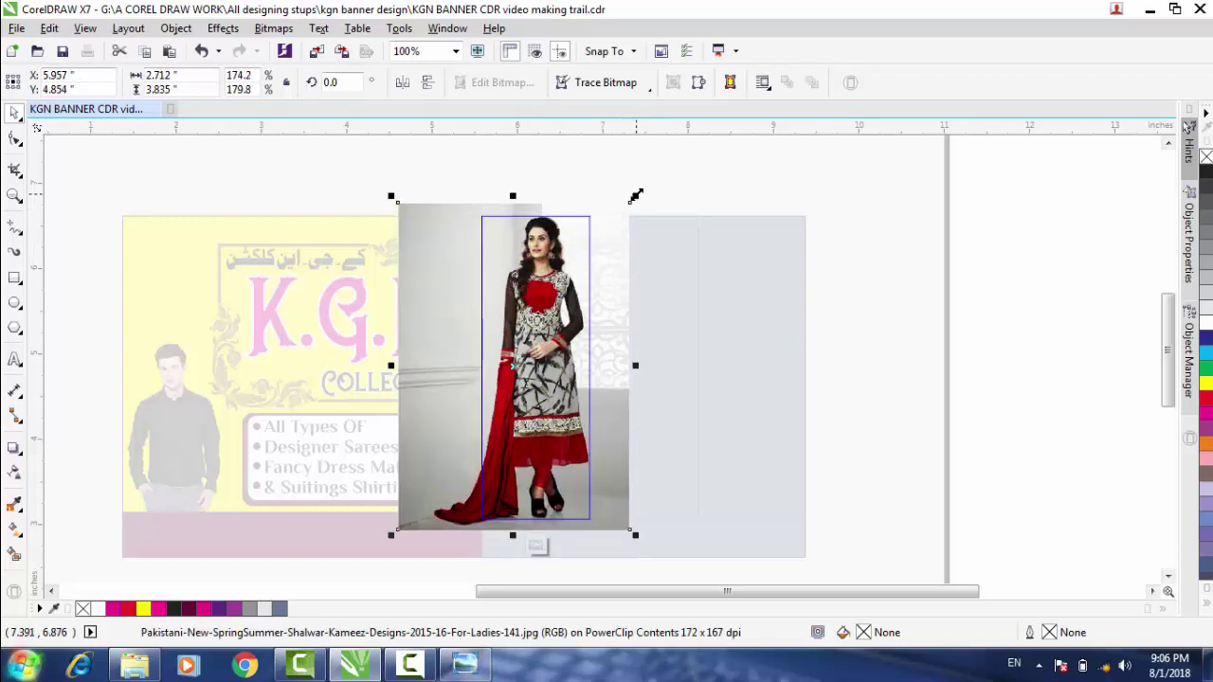
key(Left)
key(Left)
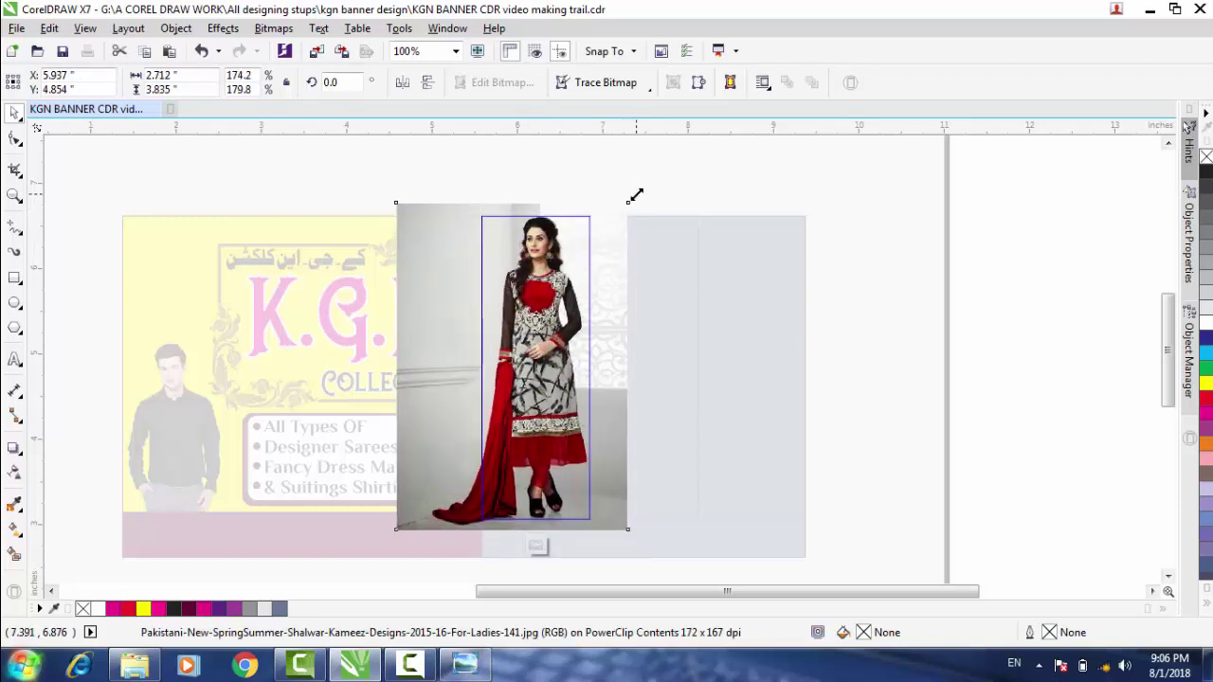
key(Right)
key(Down)
key(Down)
key(Down)
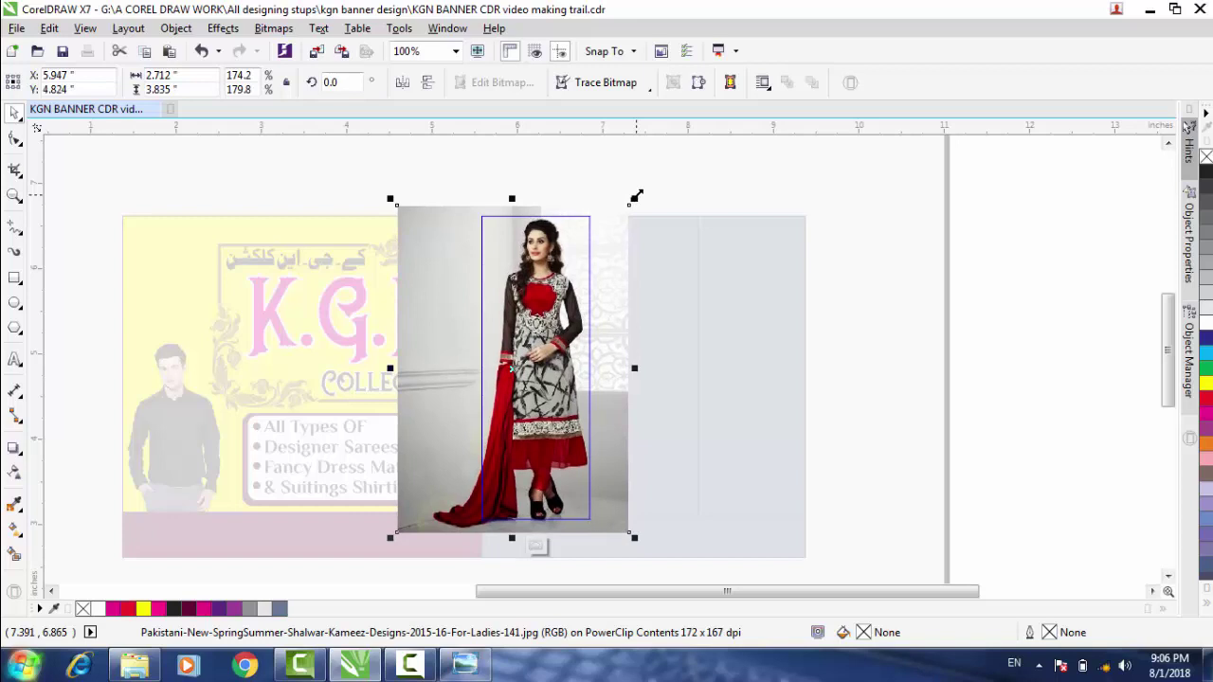
key(Up)
key(Up)
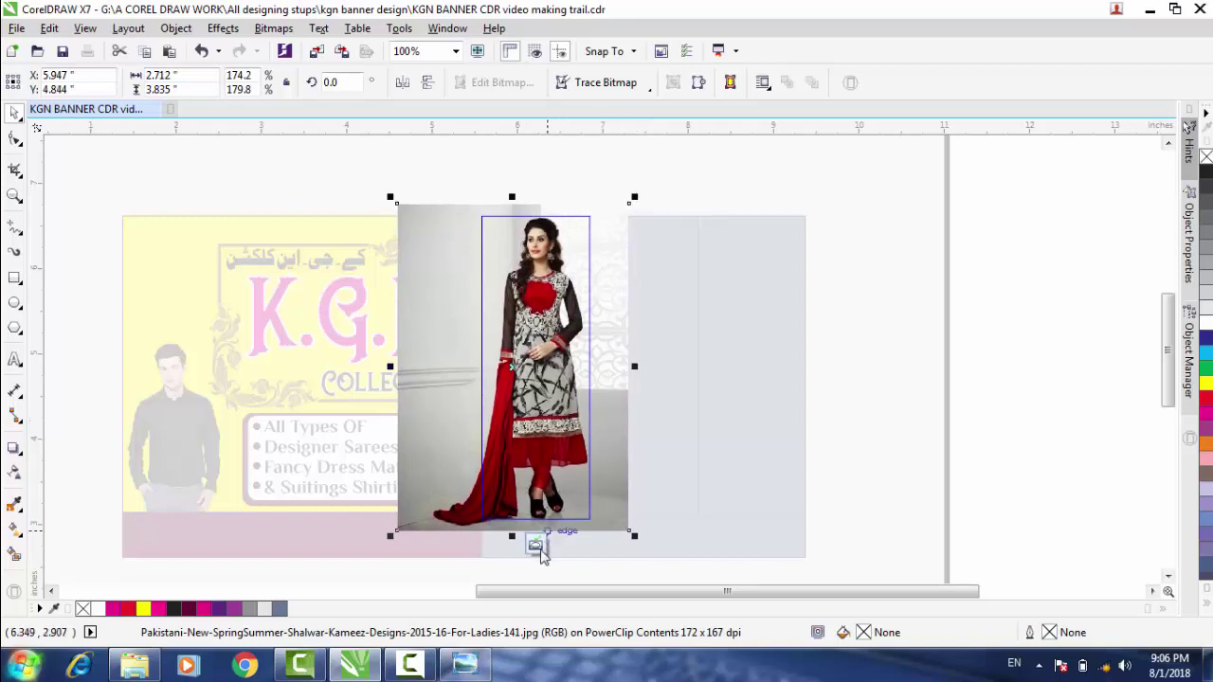
click(538, 550)
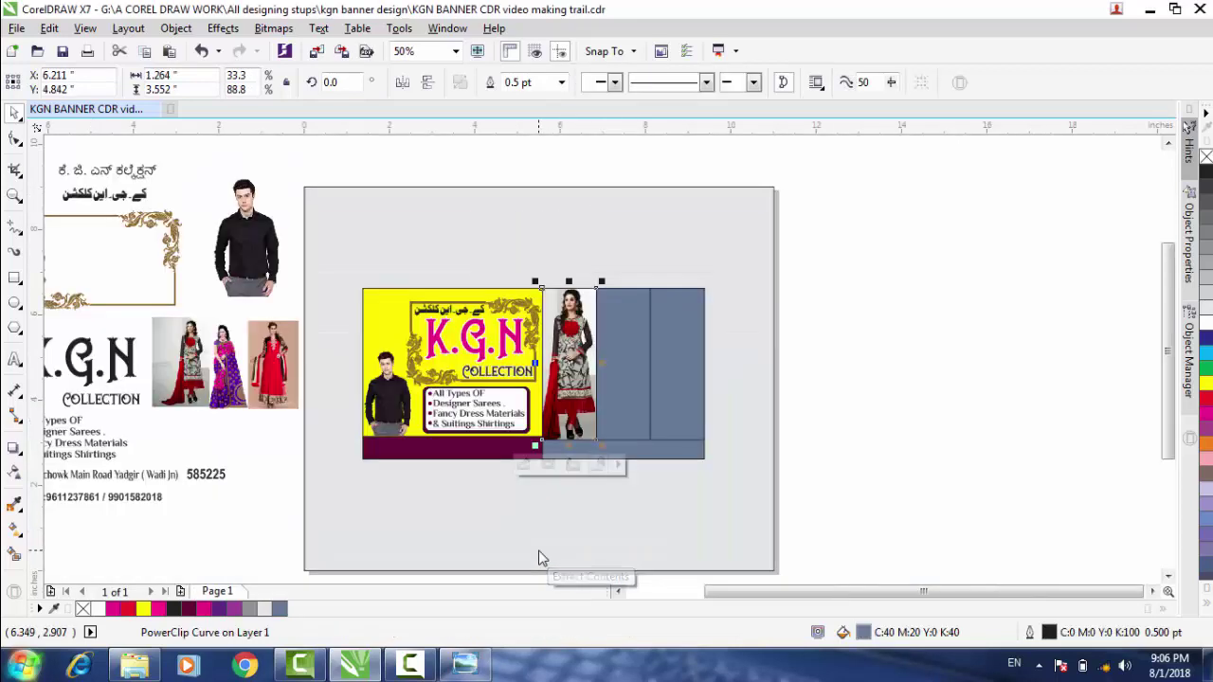
Move the pink-and-purple saree photo beside the banner and enlarge it to about 1.81 by 3.99 inches.
click(232, 372)
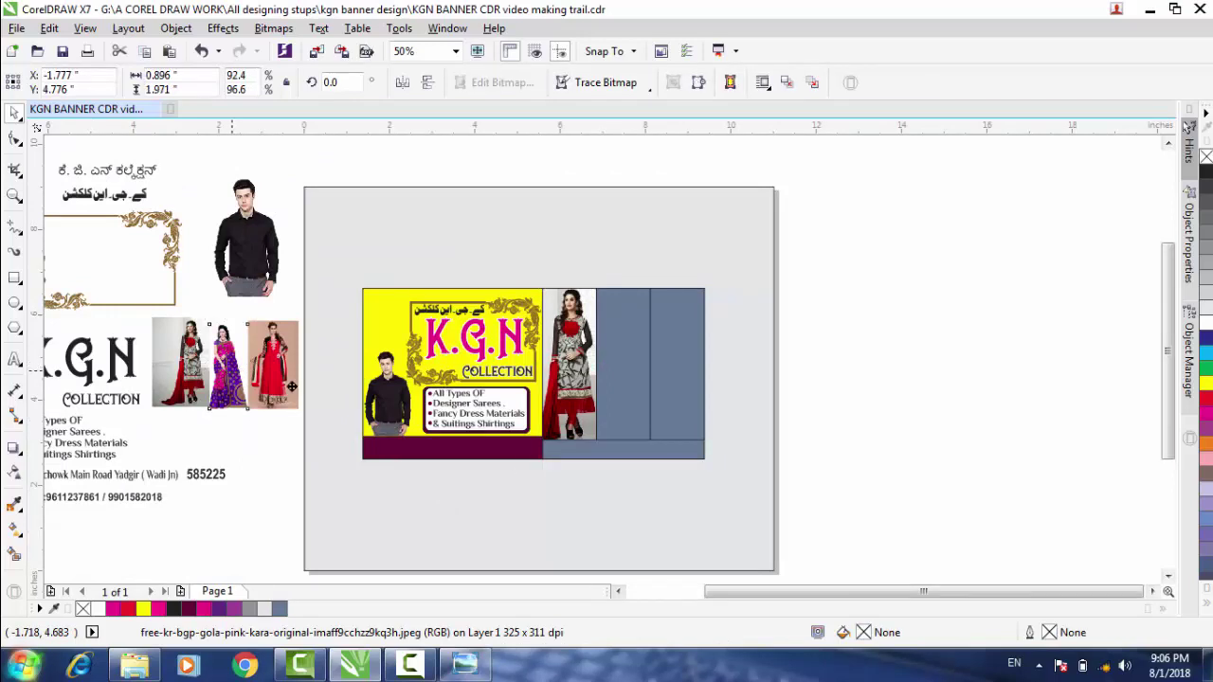
drag(230, 367, 768, 367)
scroll(767, 367, up, 2)
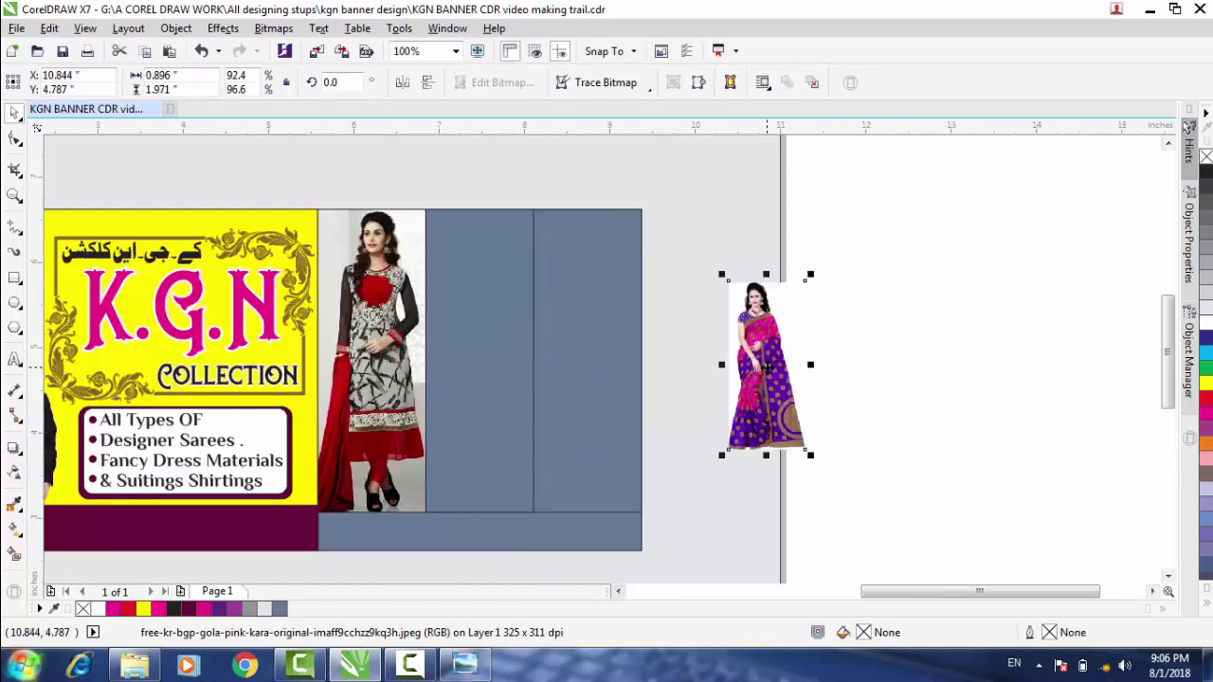
drag(810, 455, 861, 553)
drag(805, 427, 771, 342)
drag(831, 474, 896, 536)
PowerClip the saree photo inside the middle tall blue-grey panel and open its contents for editing.
right_click(775, 364)
click(801, 177)
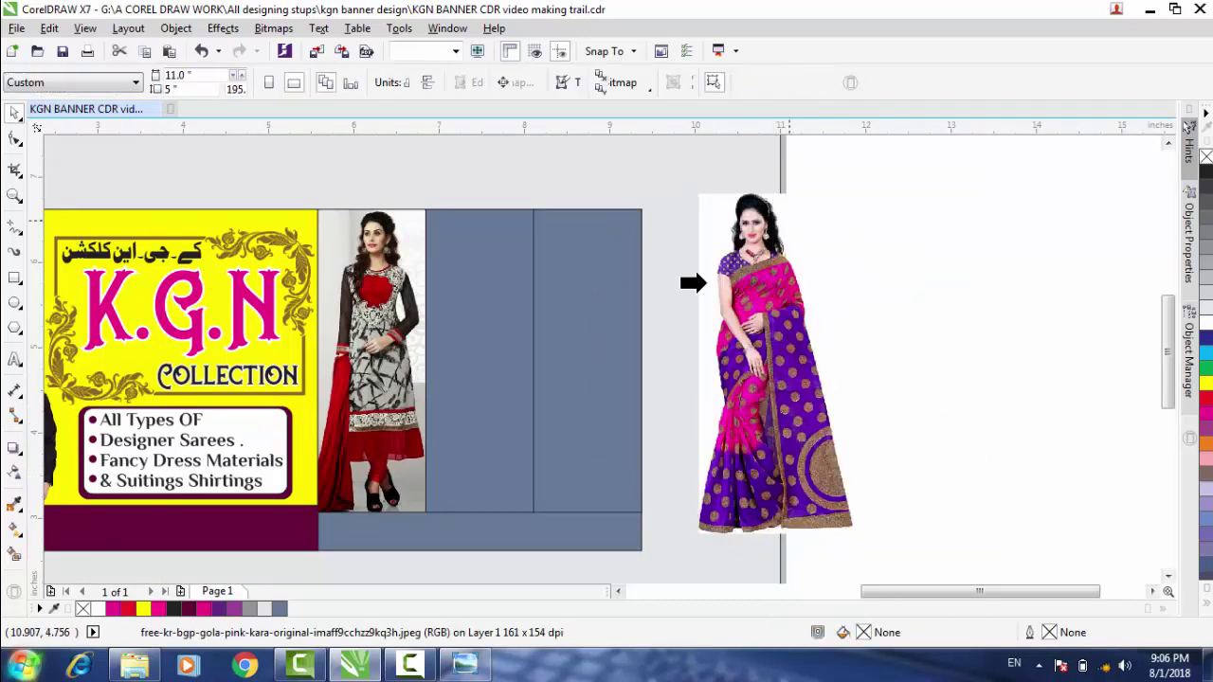
click(464, 296)
click(434, 537)
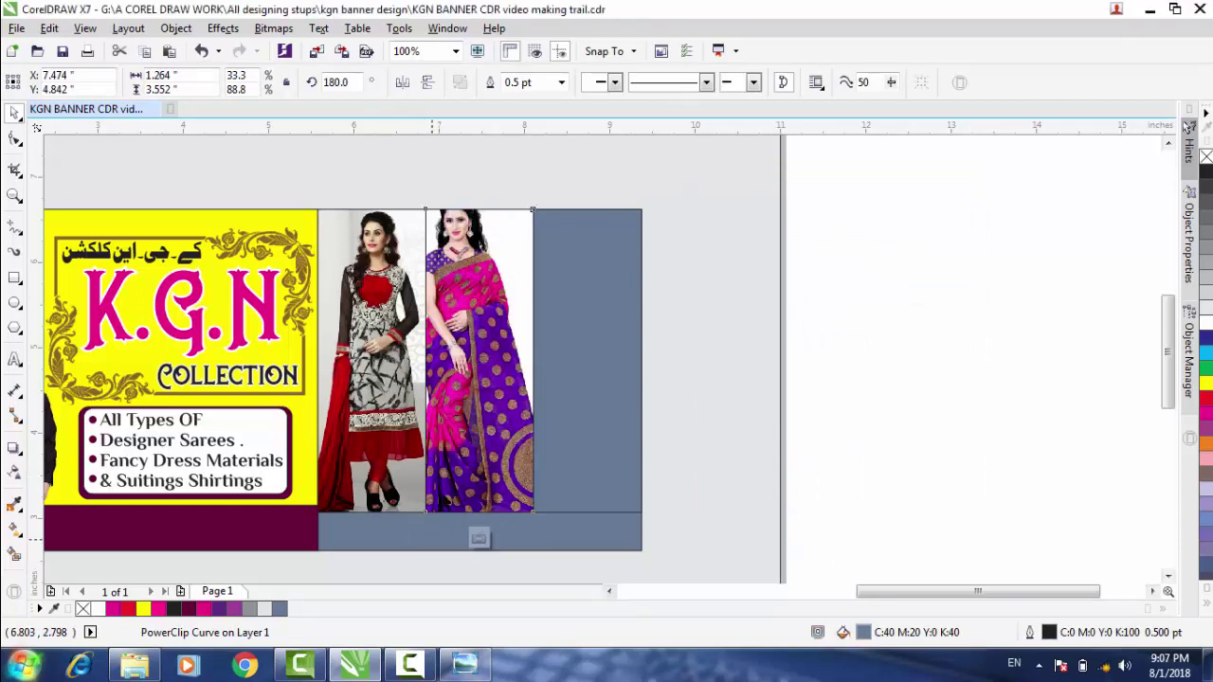
Shift the saree photo down to fit its head inside the panel and nudge it right within the frame.
click(486, 352)
drag(486, 353, 489, 364)
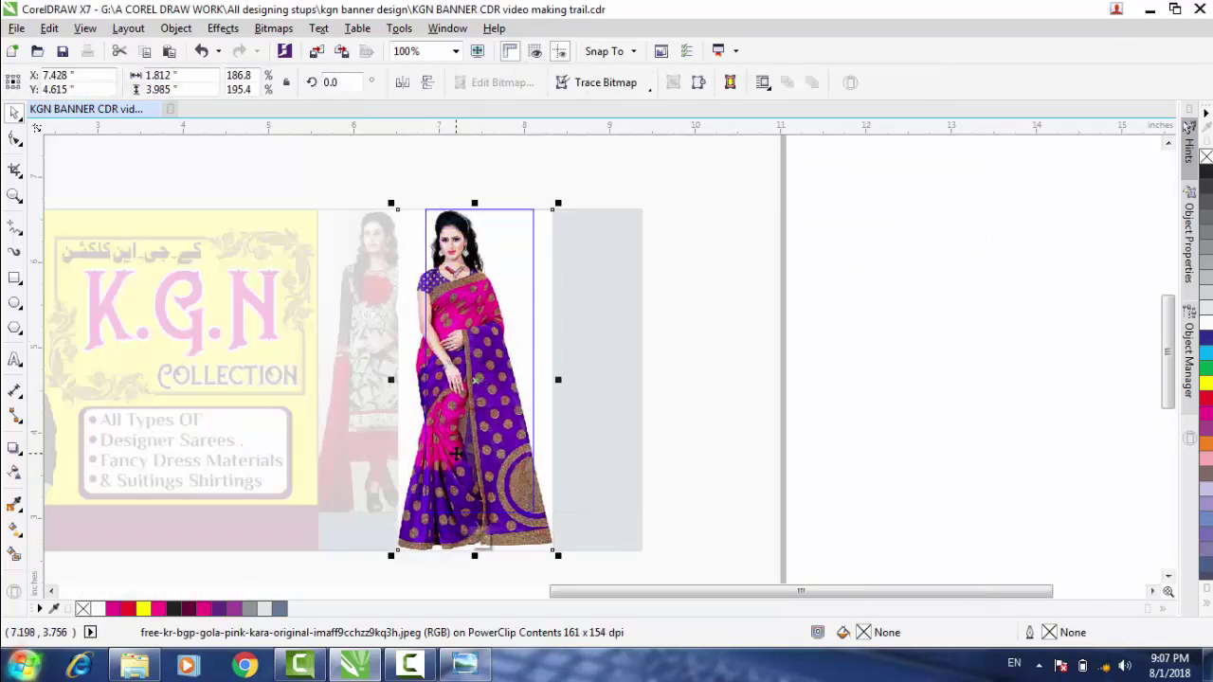
key(Right)
key(Right)
key(Right)
key(Right)
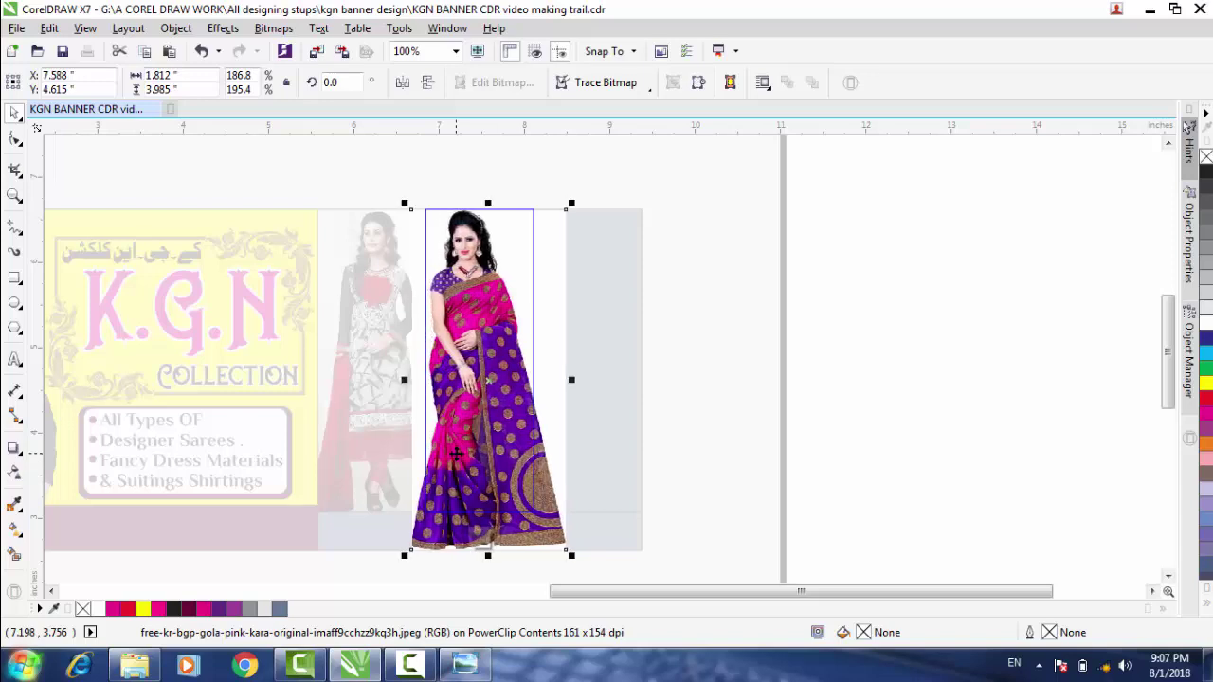
key(Right)
key(Right)
key(Right)
key(Right)
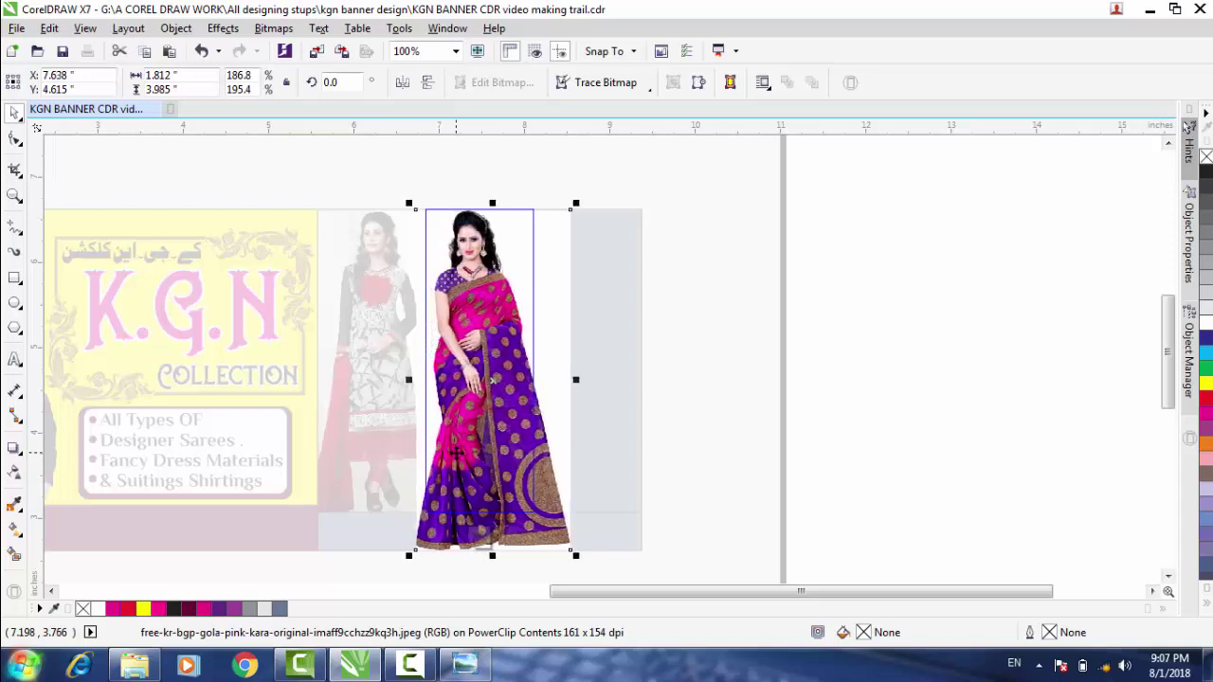
key(Right)
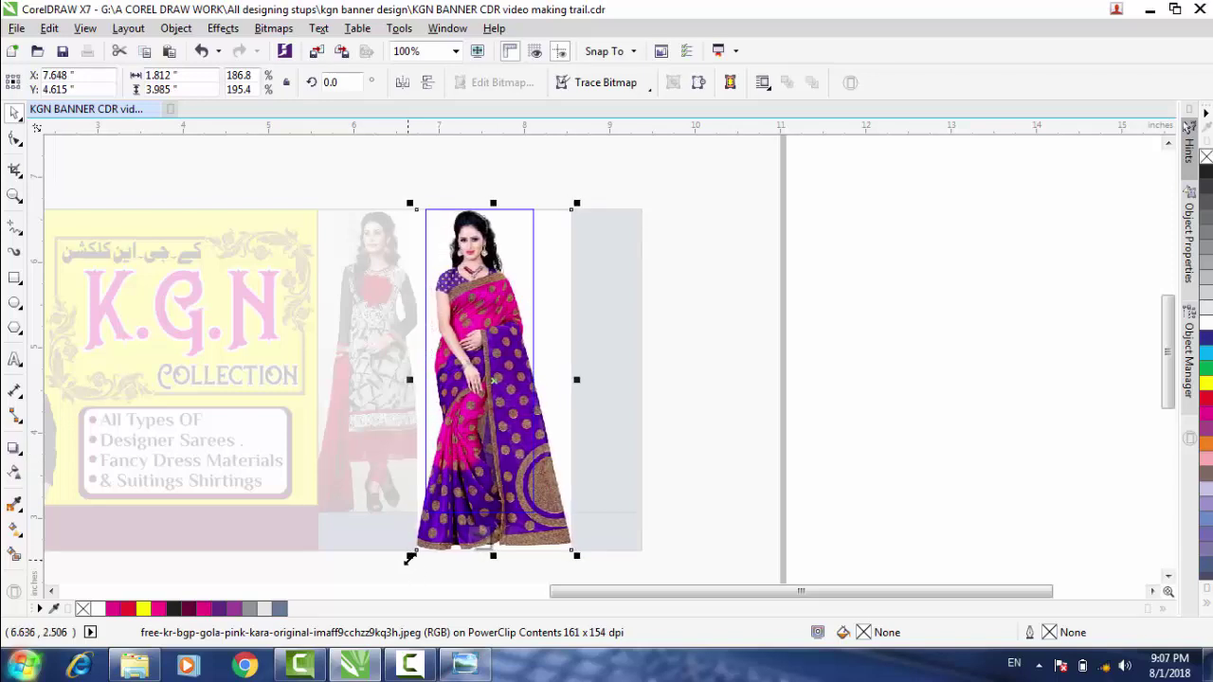
Reduce the saree photo to about 1.61 by 3.54 inches, nudge it left within its panel, and finish editing the PowerClip.
drag(409, 559, 424, 517)
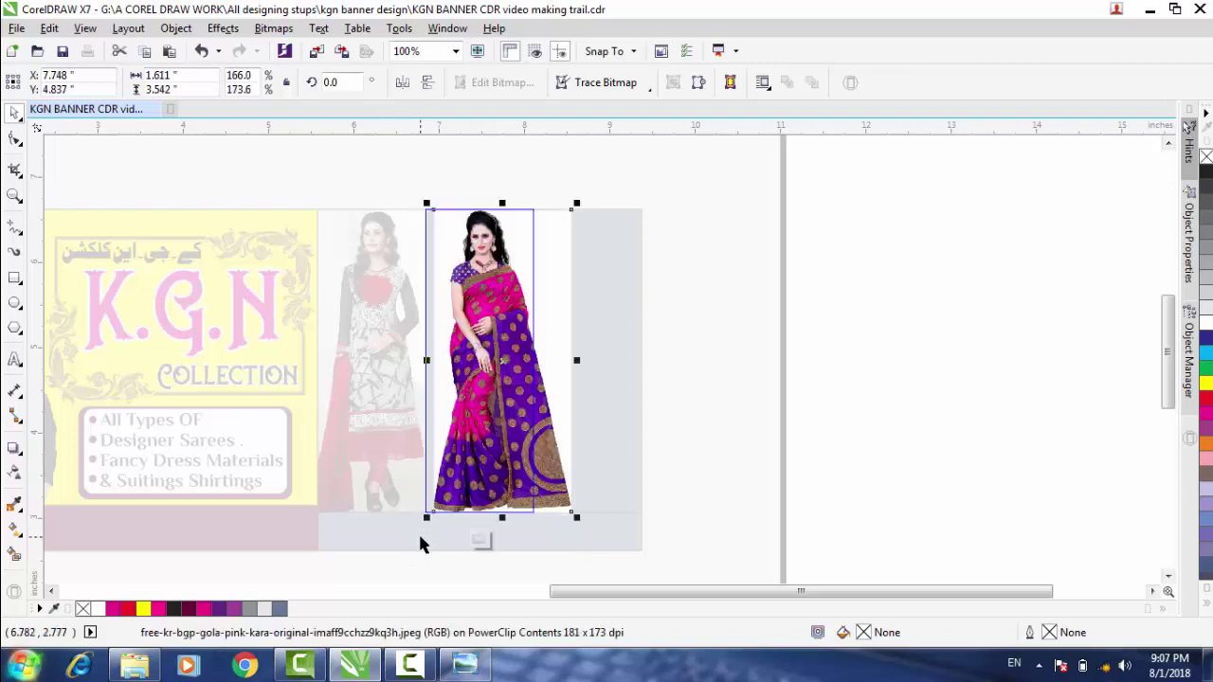
key(Left)
key(Left)
key(Left)
key(Left)
key(Left)
key(Left)
key(Left)
key(Left)
key(Left)
key(Left)
key(Left)
key(Left)
key(Left)
key(Left)
key(Left)
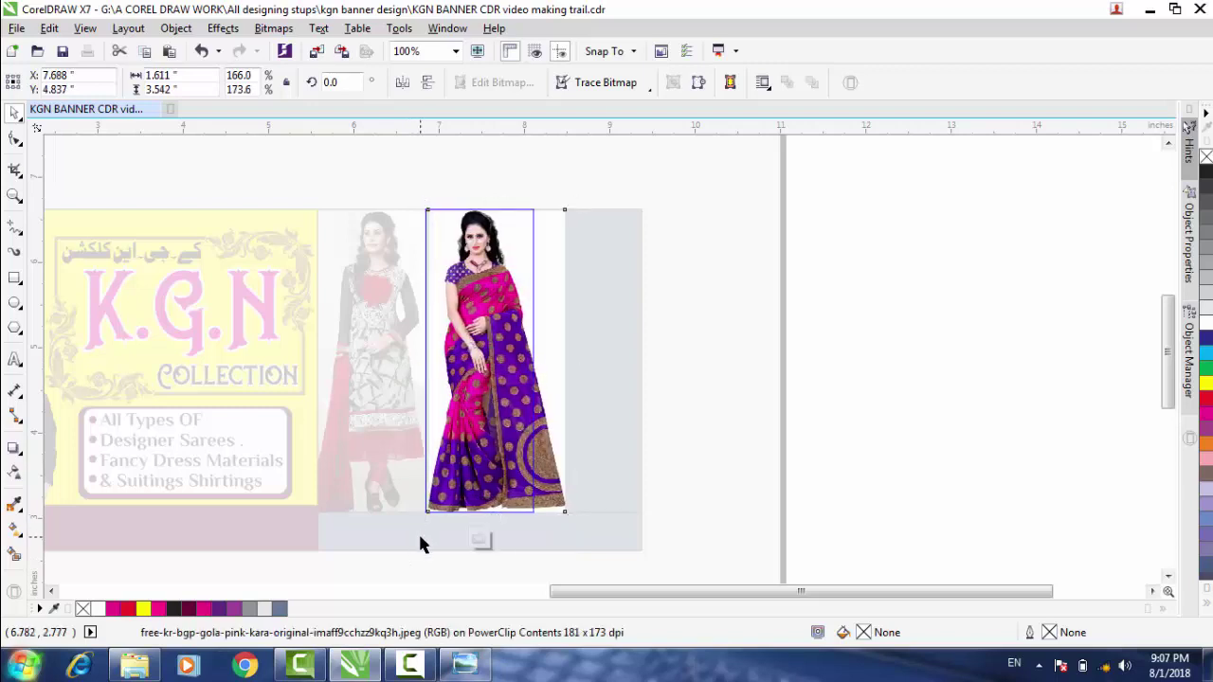
click(478, 540)
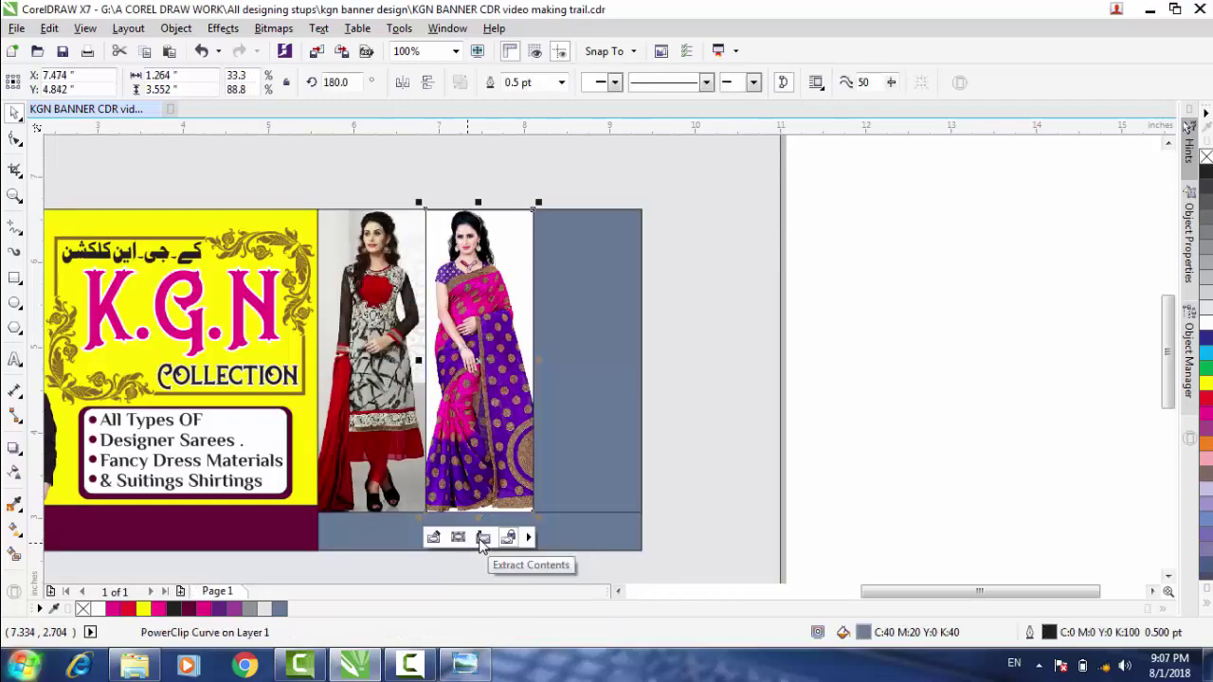
Move the red churidar suit photo beside the banner and enlarge it to about 2.14 by 3.80 inches.
key(F3)
drag(758, 601, 723, 601)
drag(391, 361, 898, 351)
scroll(899, 351, up, 2)
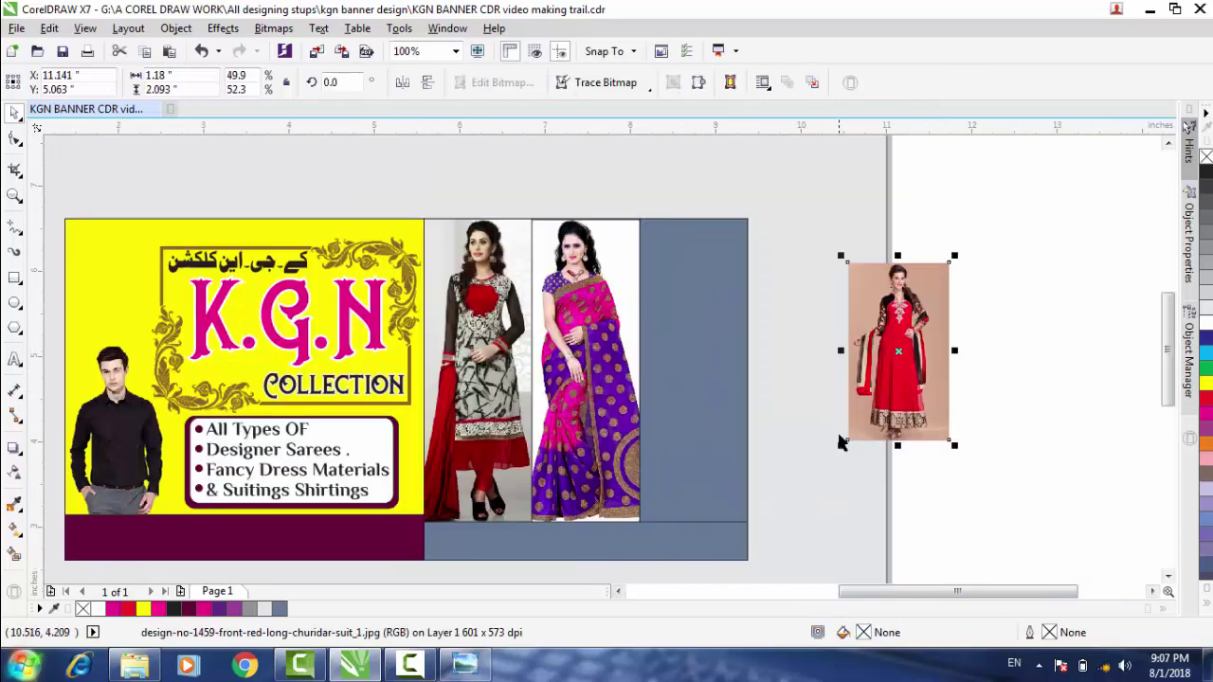
drag(839, 445, 813, 513)
click(805, 519)
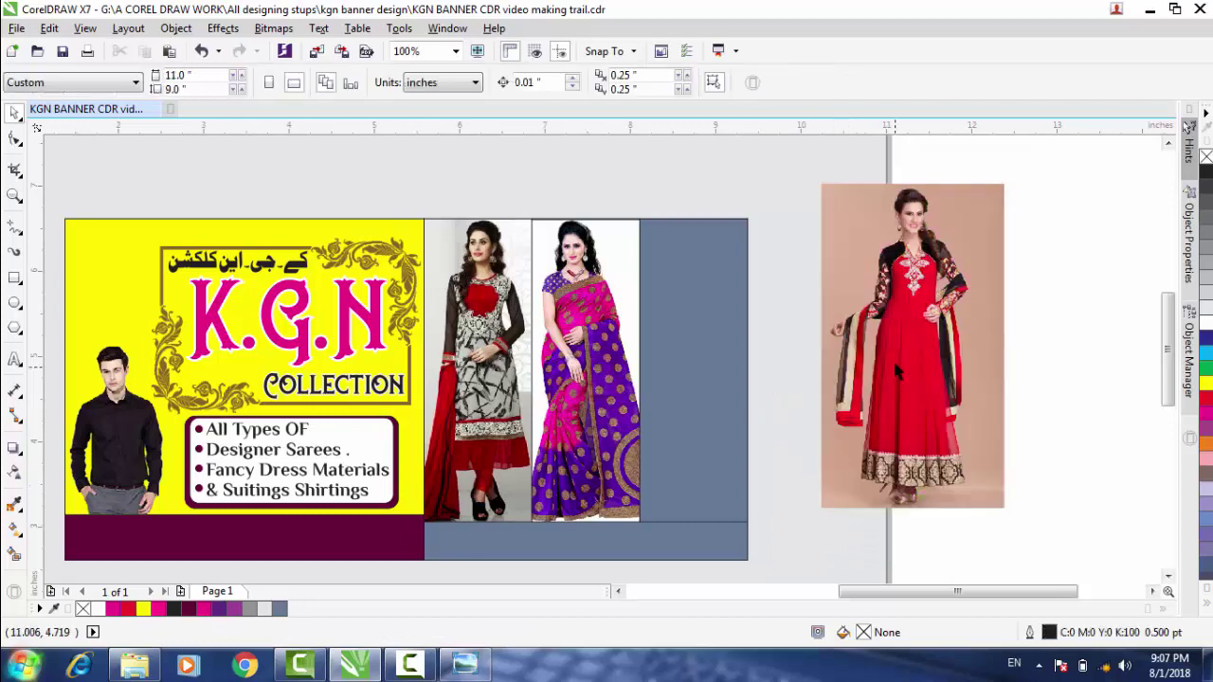
PowerClip the red churidar suit photo inside the remaining tall blue-grey panel and open its contents for editing.
click(905, 339)
right_click(905, 339)
click(934, 174)
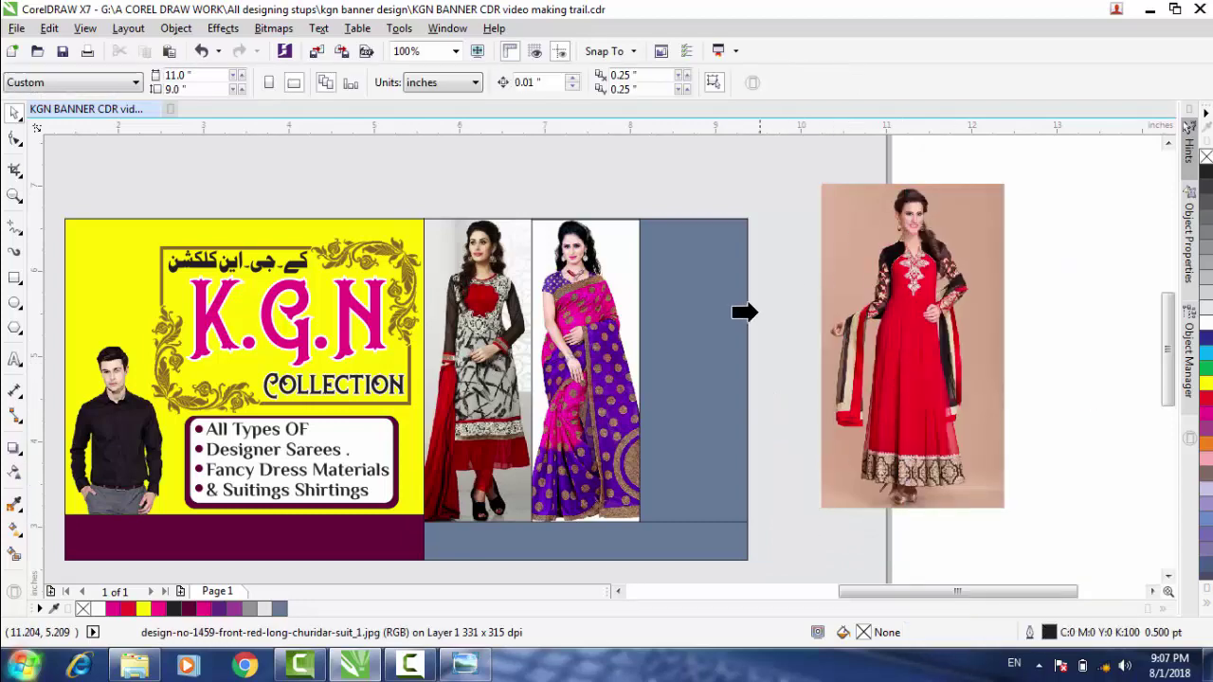
click(695, 322)
click(648, 547)
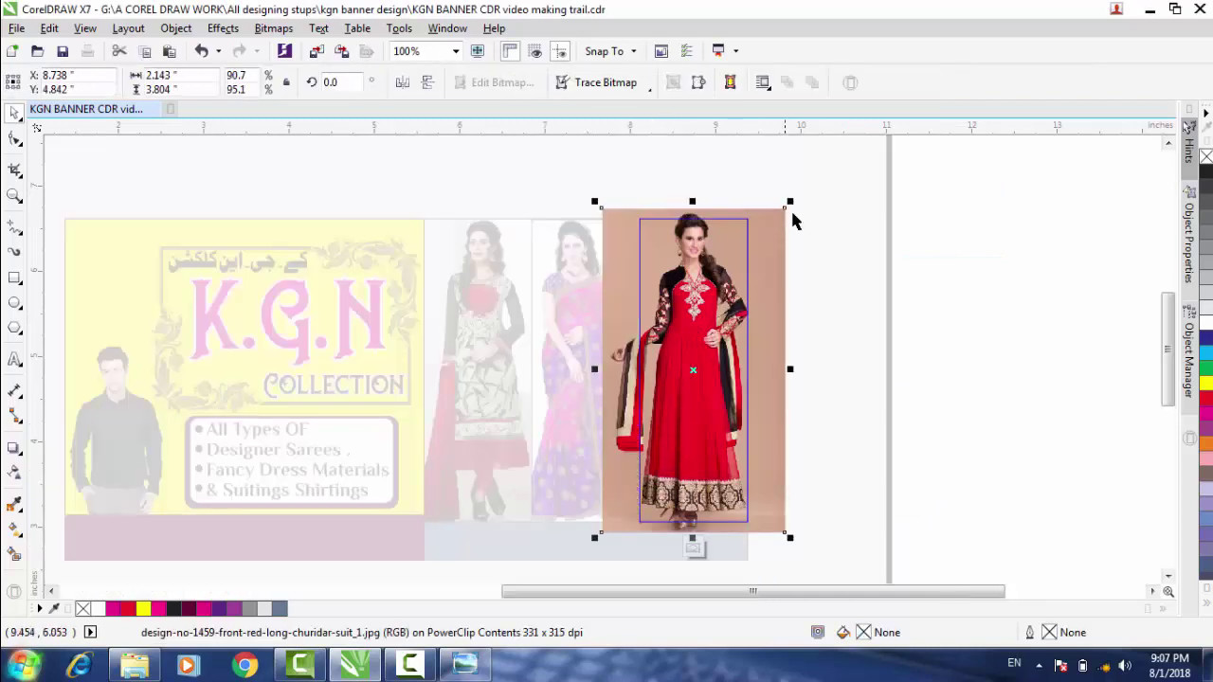
Resize the red suit photo to about 2.02 by 3.58 inches, nudge it right within the panel, and finish editing the PowerClip.
drag(788, 199, 783, 215)
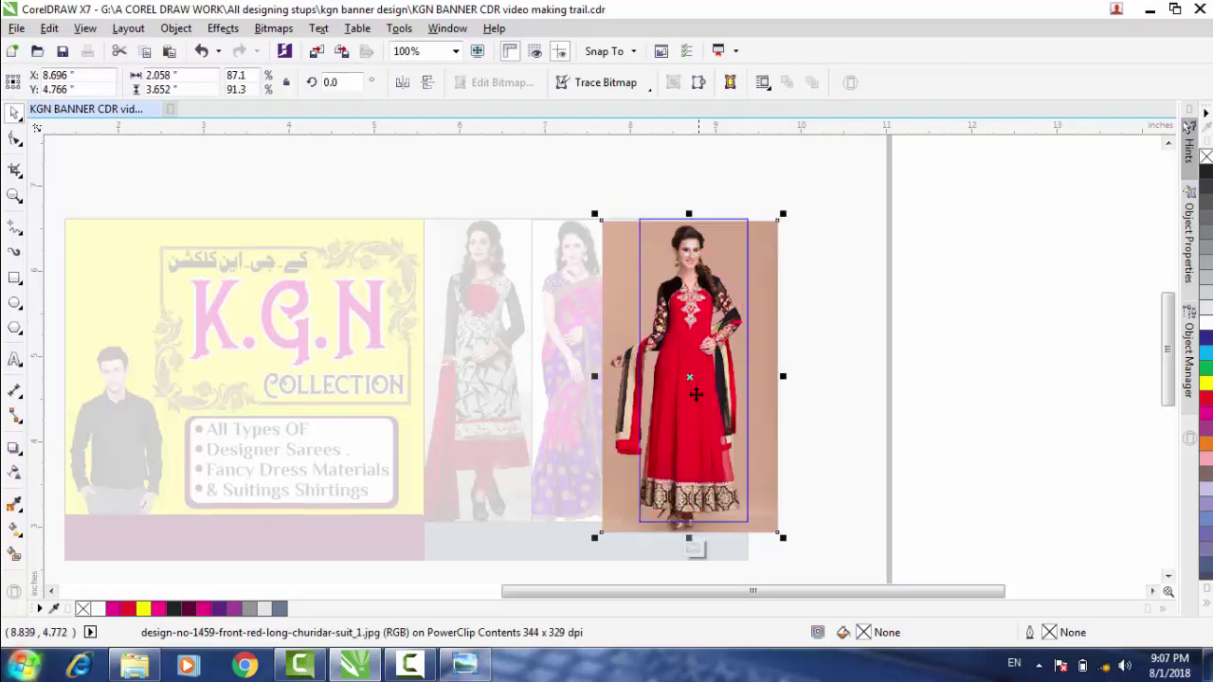
drag(693, 420, 693, 416)
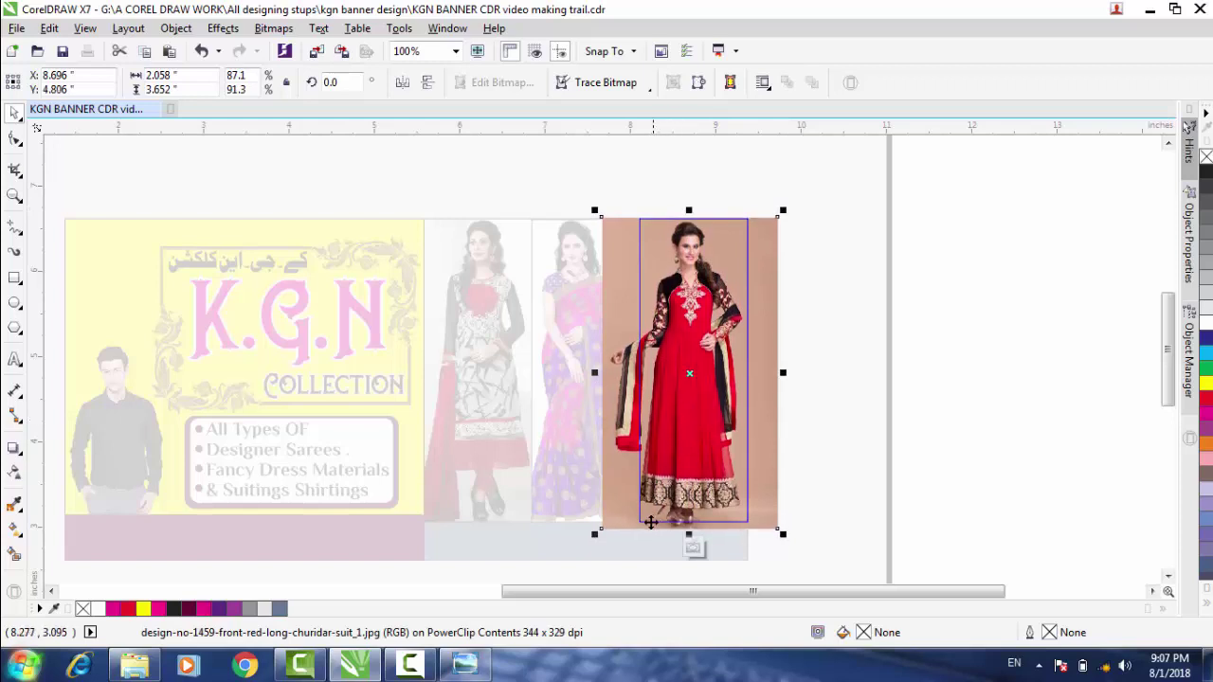
drag(596, 531, 605, 522)
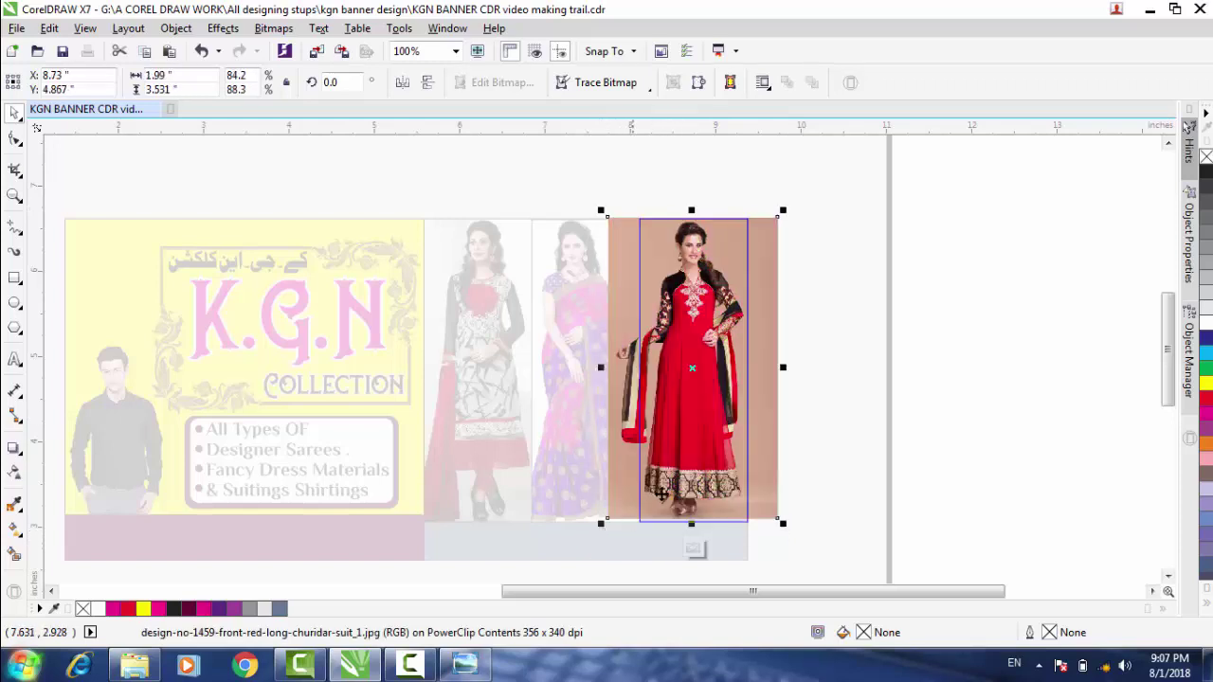
scroll(662, 495, up, 1)
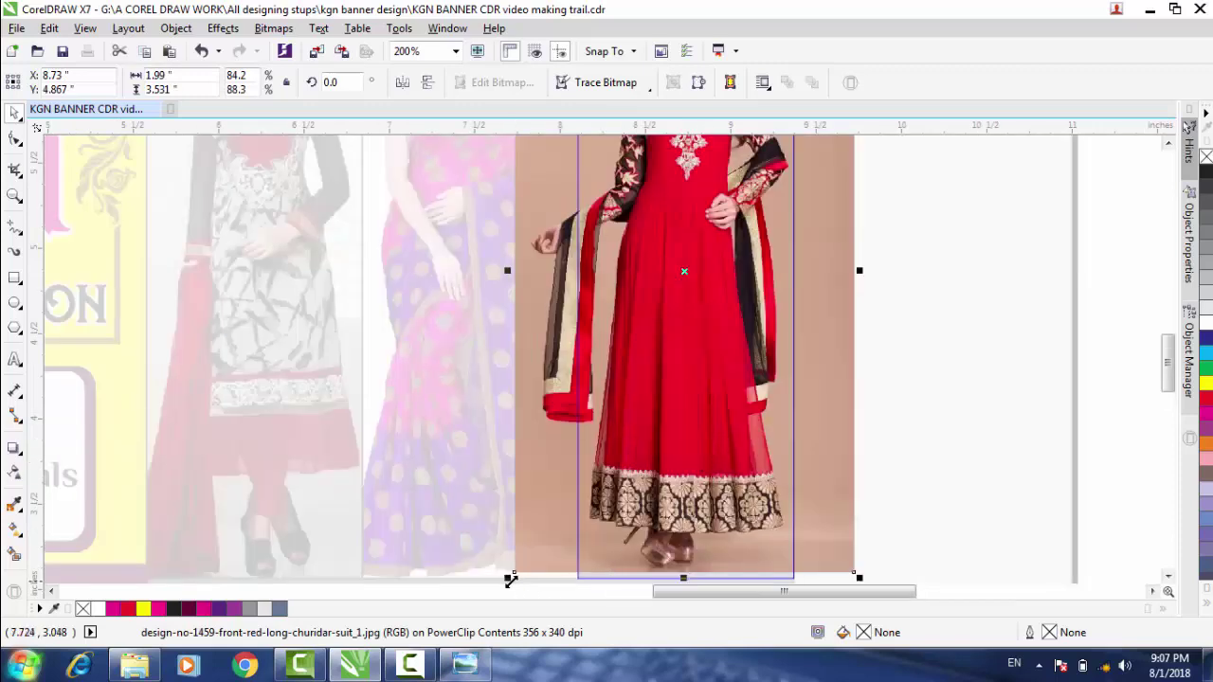
drag(510, 580, 504, 551)
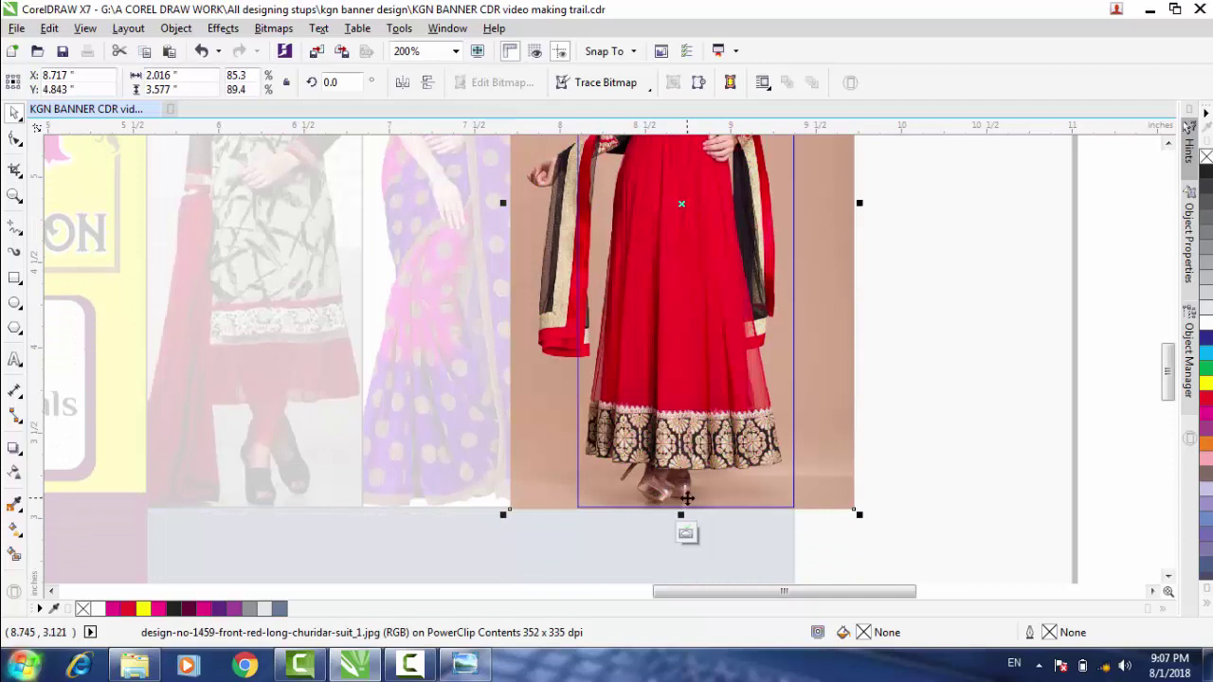
scroll(685, 527, down, 1)
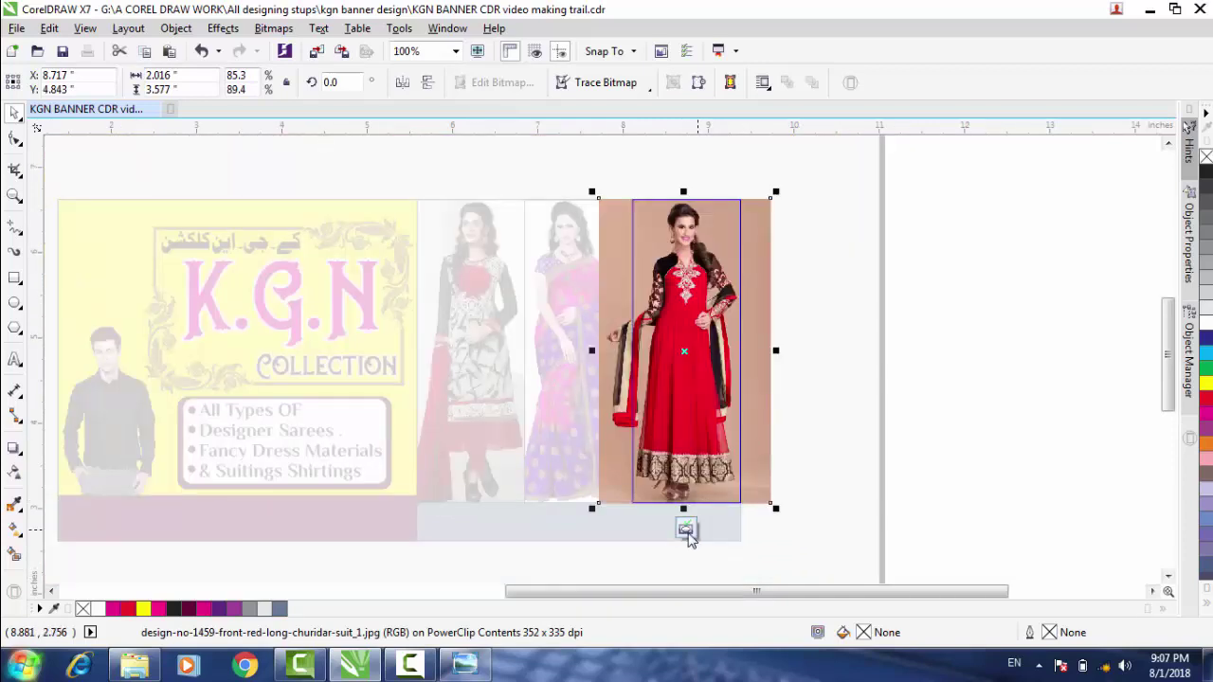
key(Right)
key(Right)
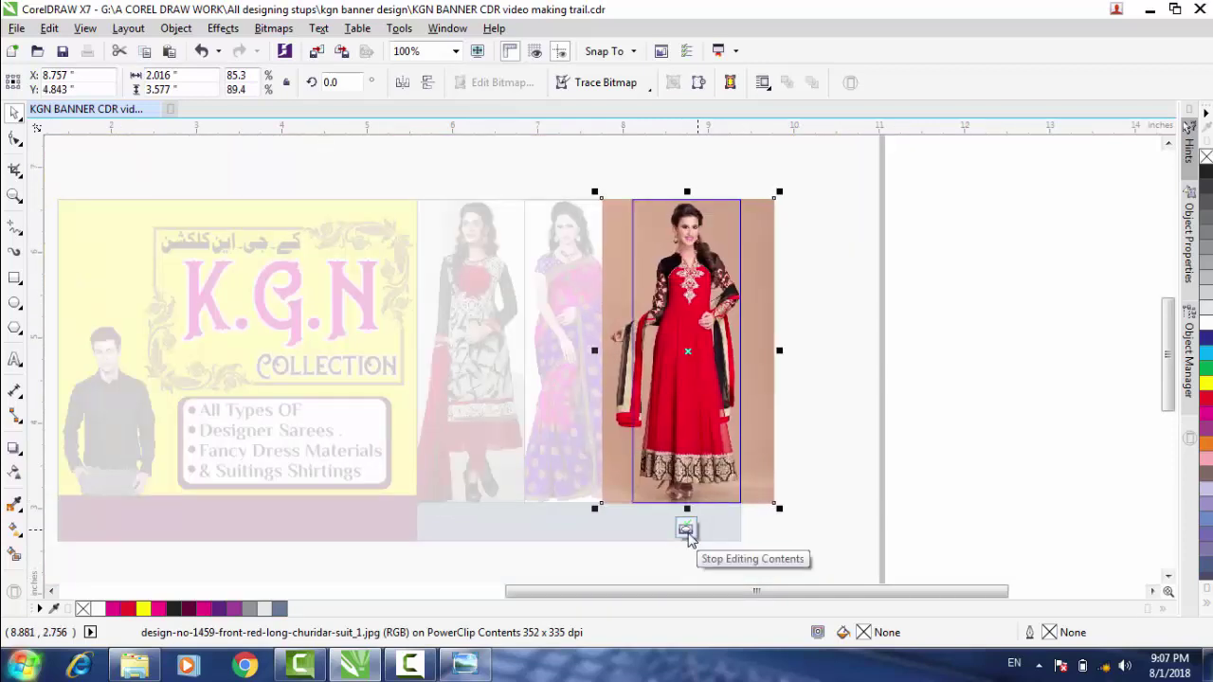
click(686, 530)
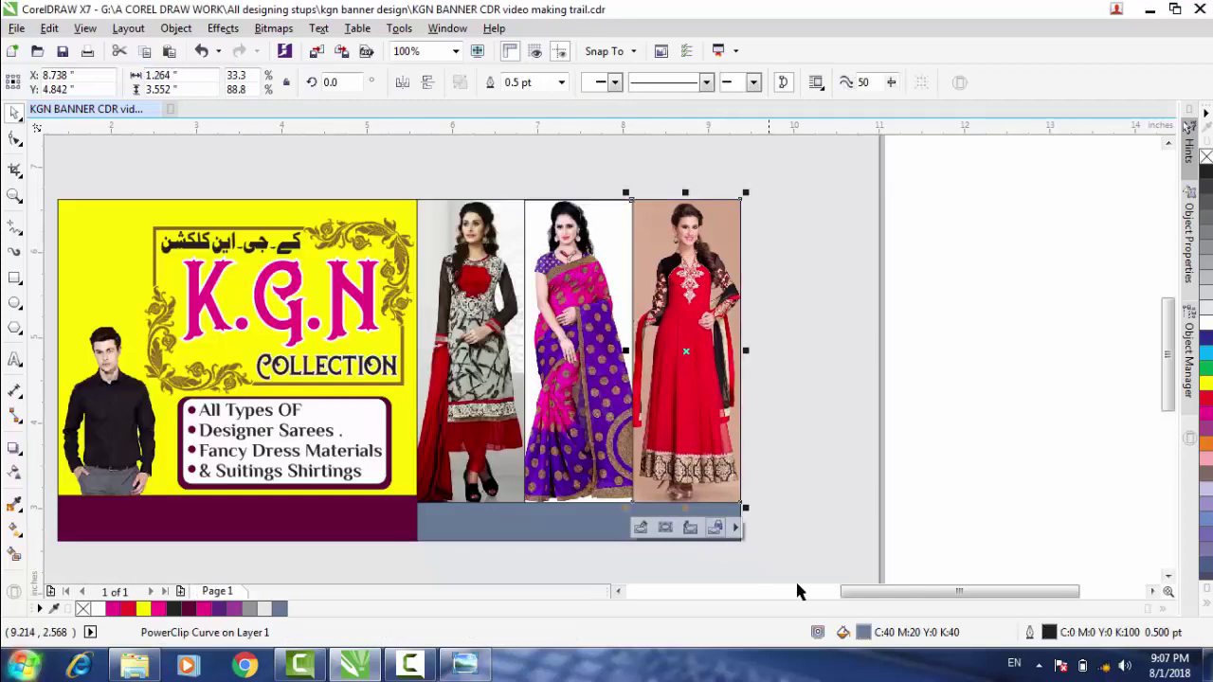
drag(877, 590, 799, 599)
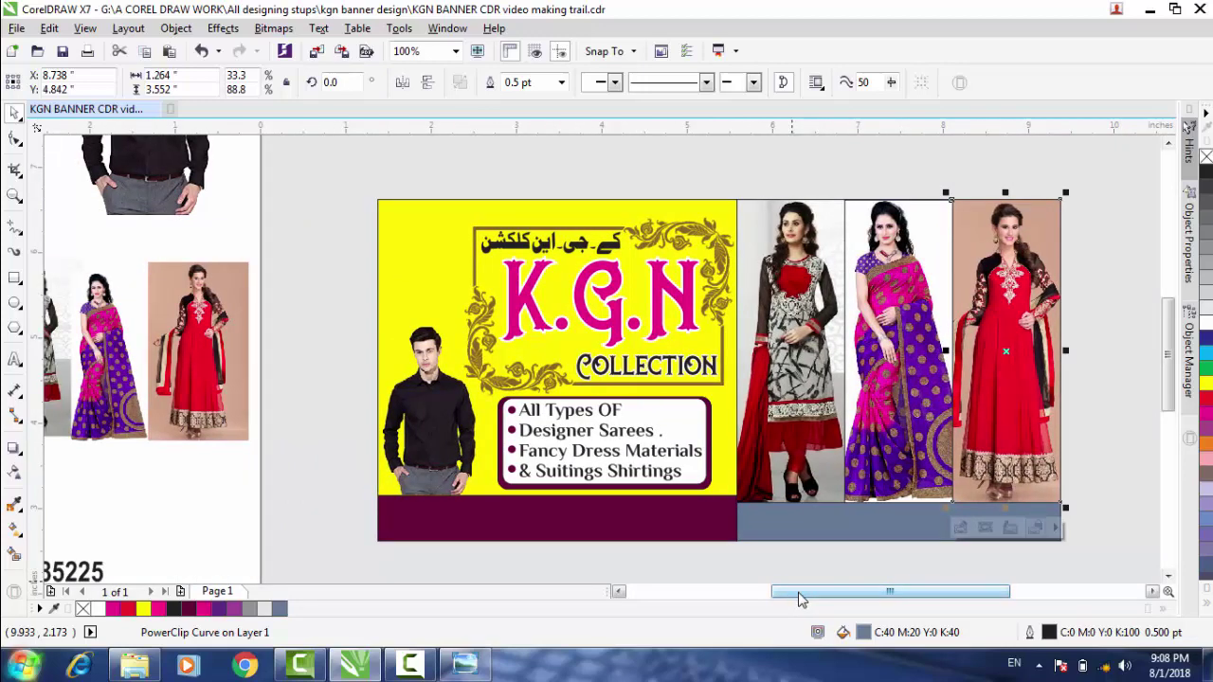
drag(799, 599, 799, 599)
scroll(802, 554, down, 1)
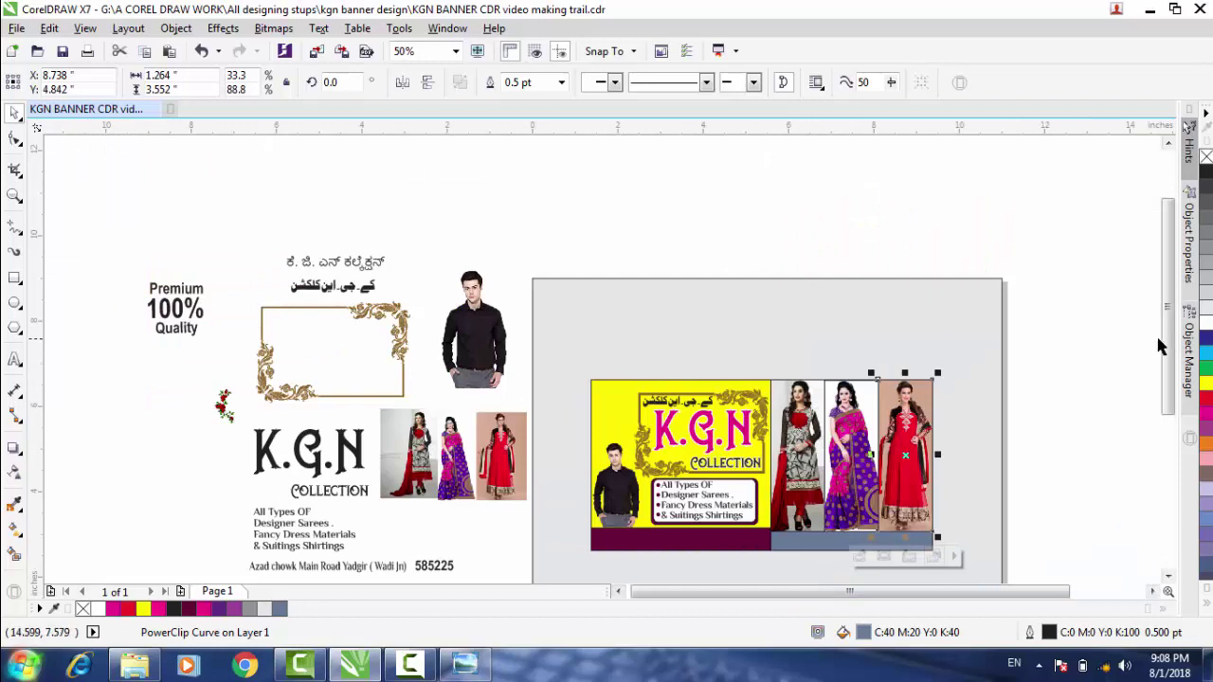
drag(1166, 333, 1138, 399)
drag(910, 595, 945, 592)
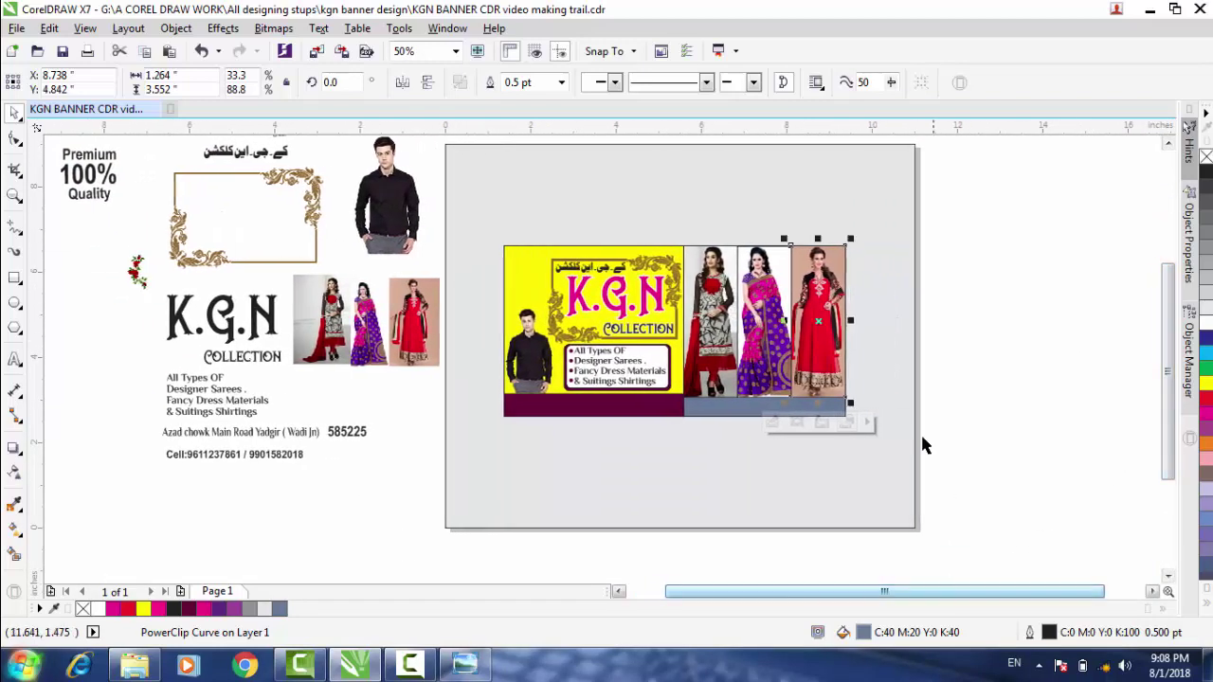
click(787, 491)
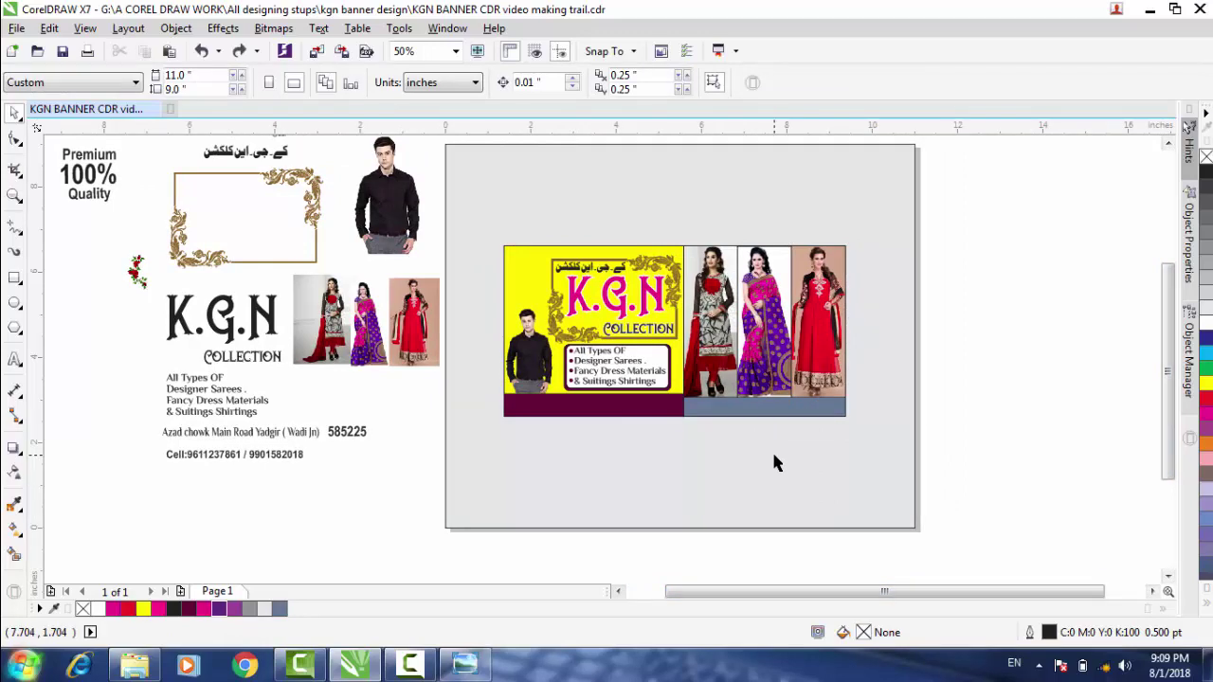
Add a drop shadow cast straight down from the top to the base of the pink K.G.N text.
key(z)
drag(493, 228, 877, 465)
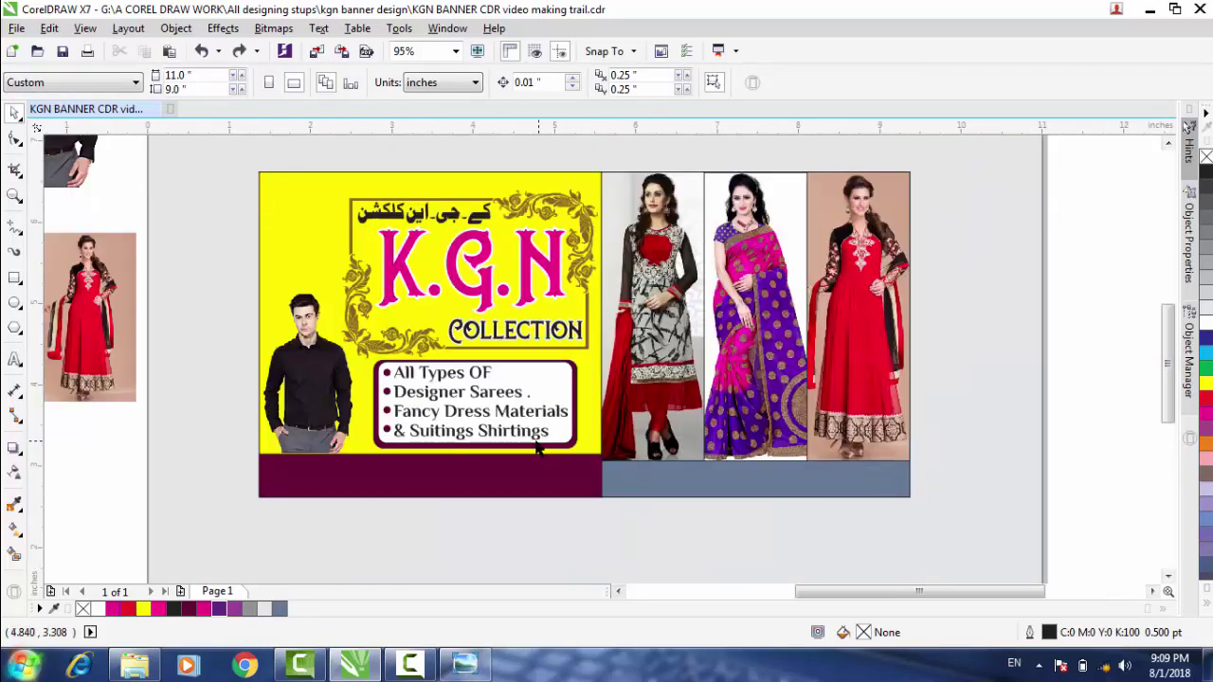
scroll(417, 243, up, 2)
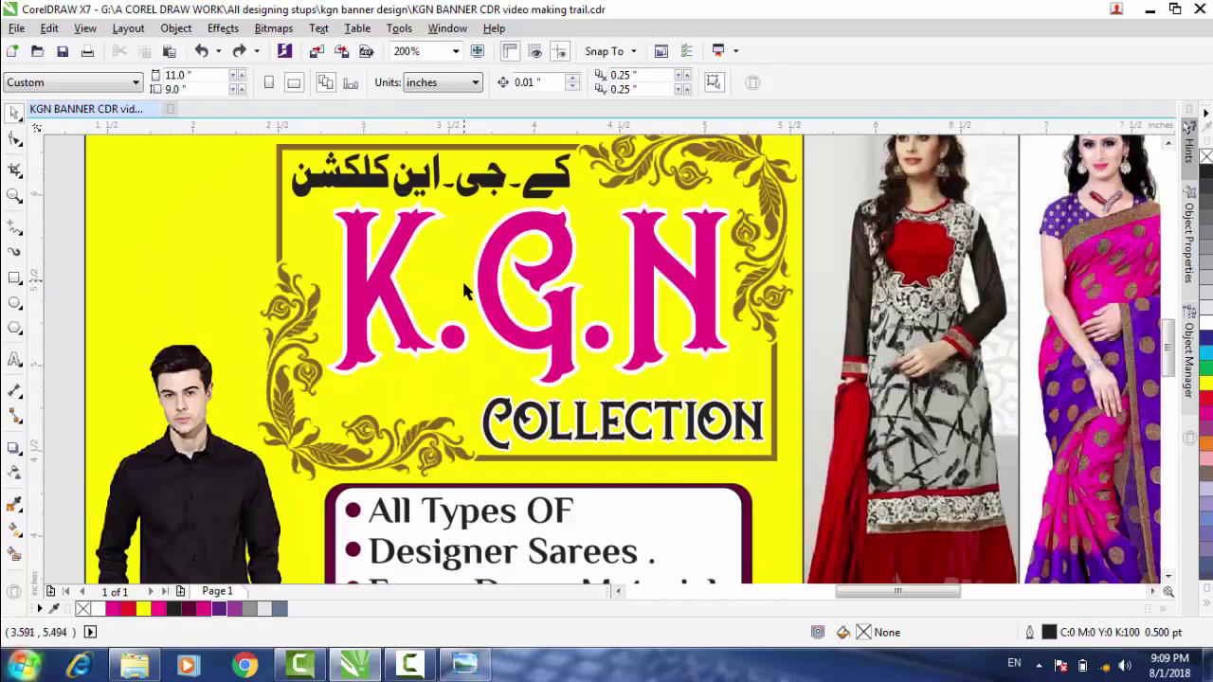
click(486, 300)
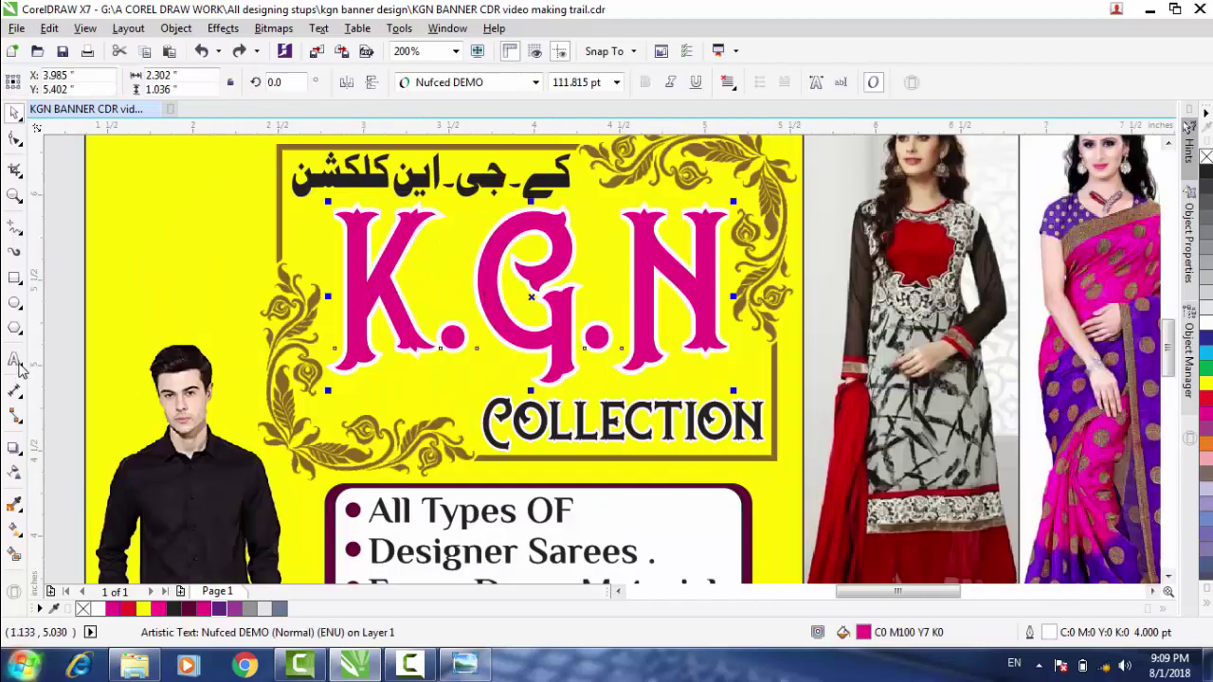
click(14, 450)
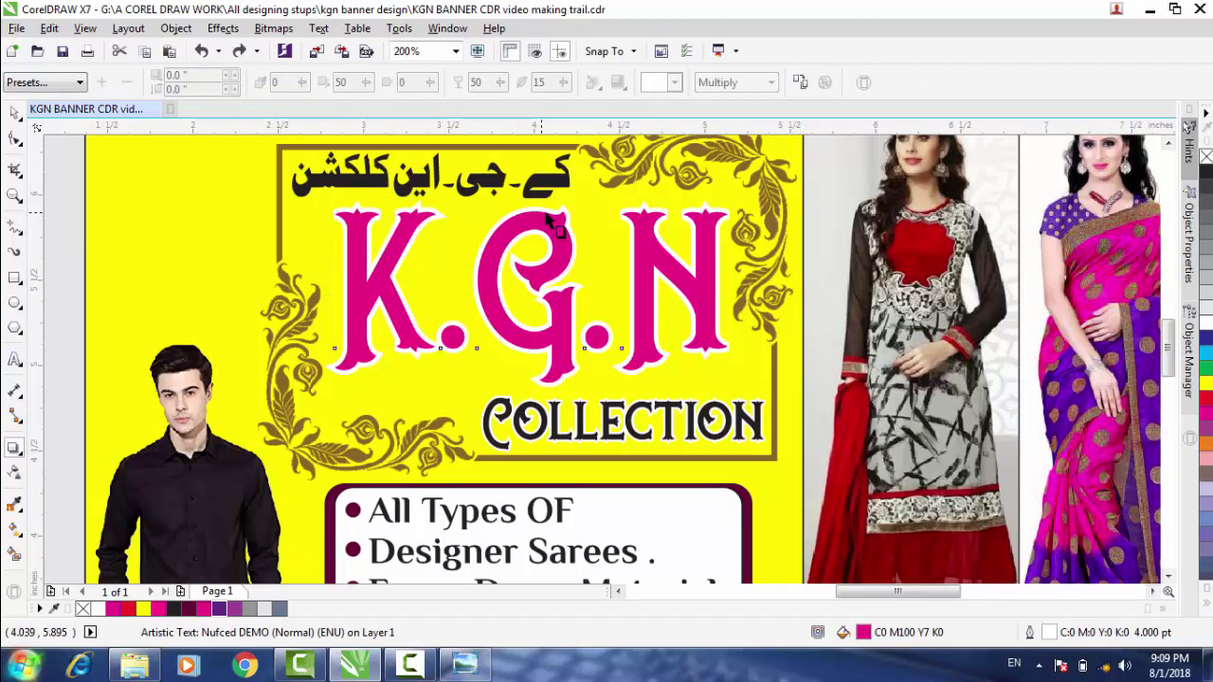
drag(555, 223, 526, 392)
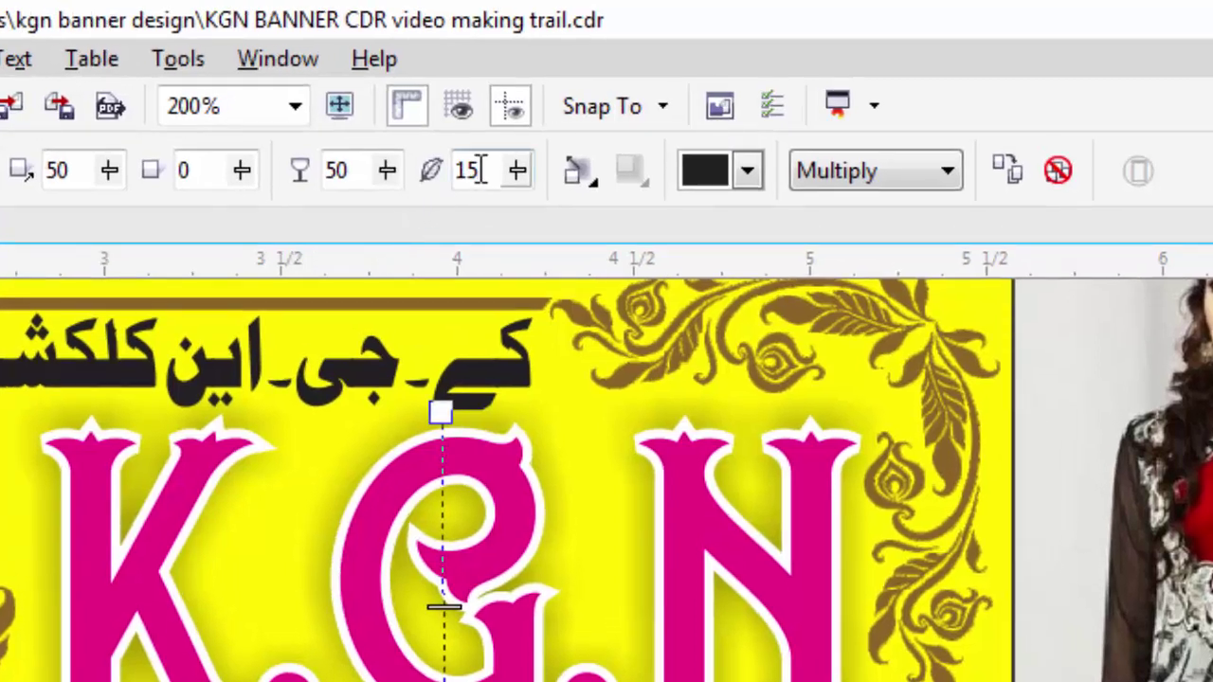
Set the K.G.N drop shadow's feathering to 5 and its opacity to 30.
double_click(474, 171)
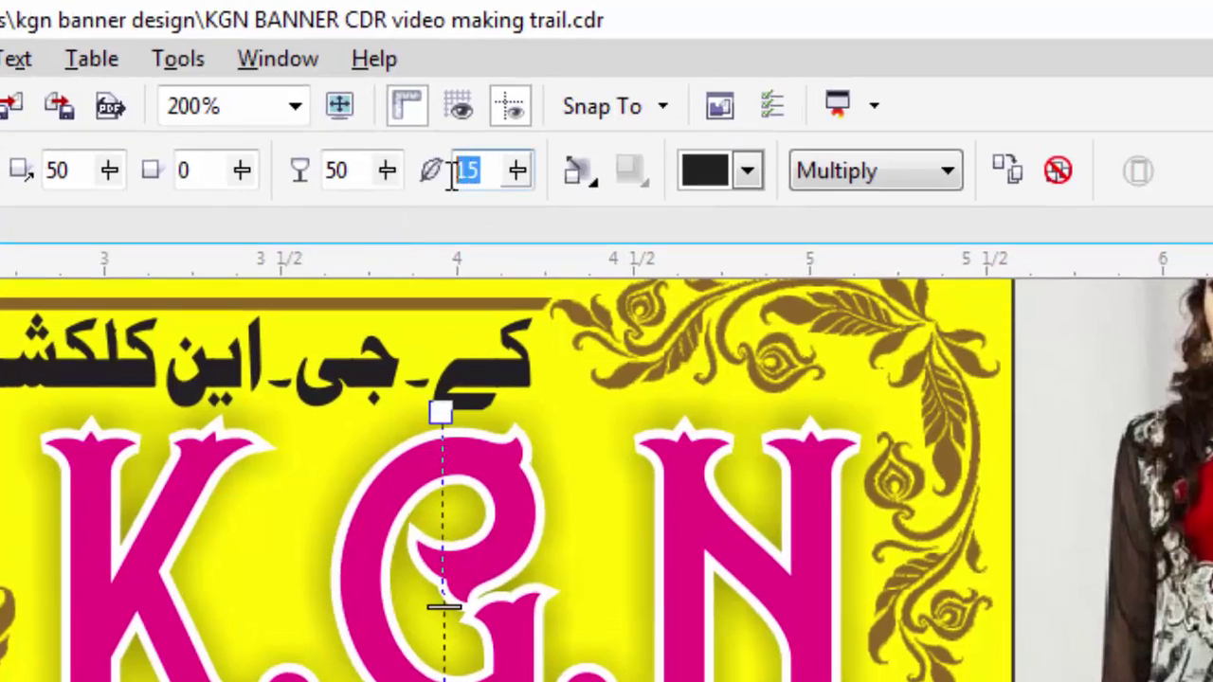
text(555)
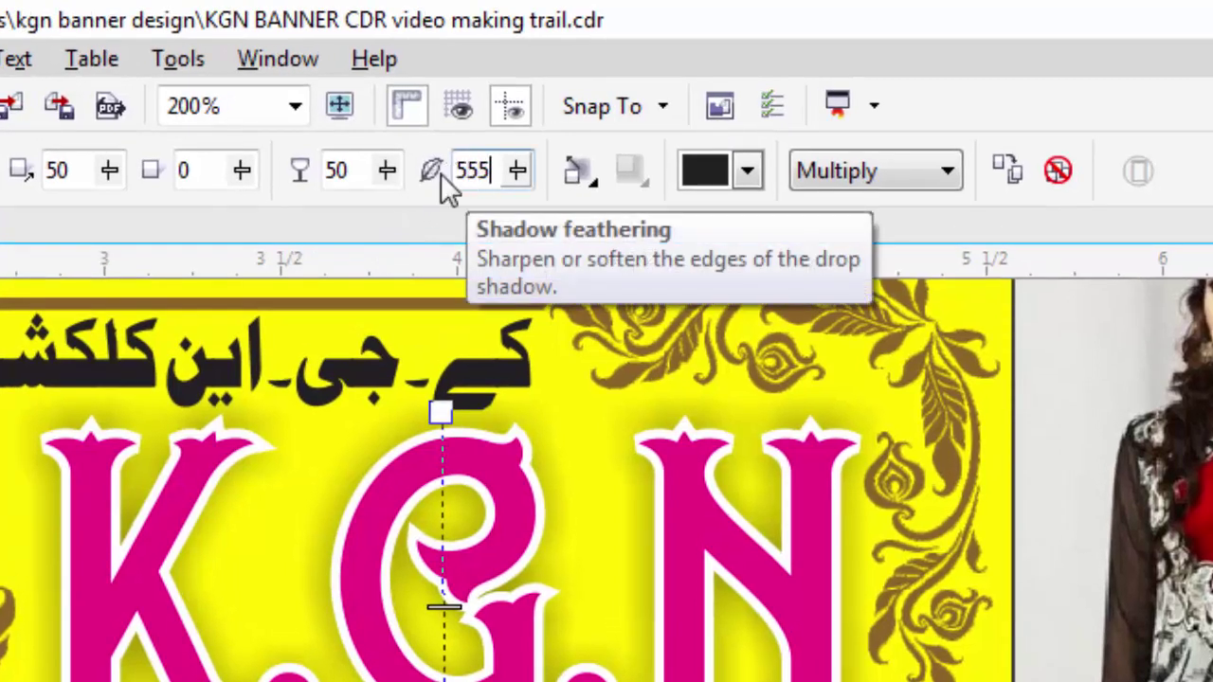
key(BackSpace)
key(BackSpace)
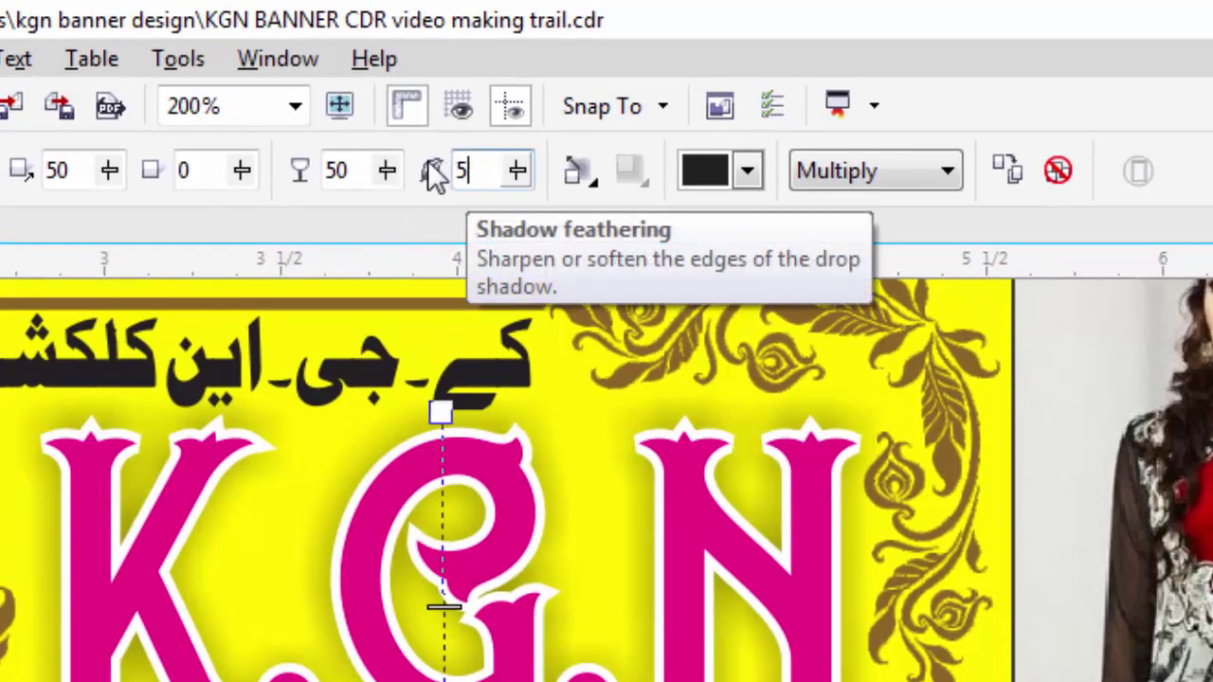
double_click(336, 171)
text(30)
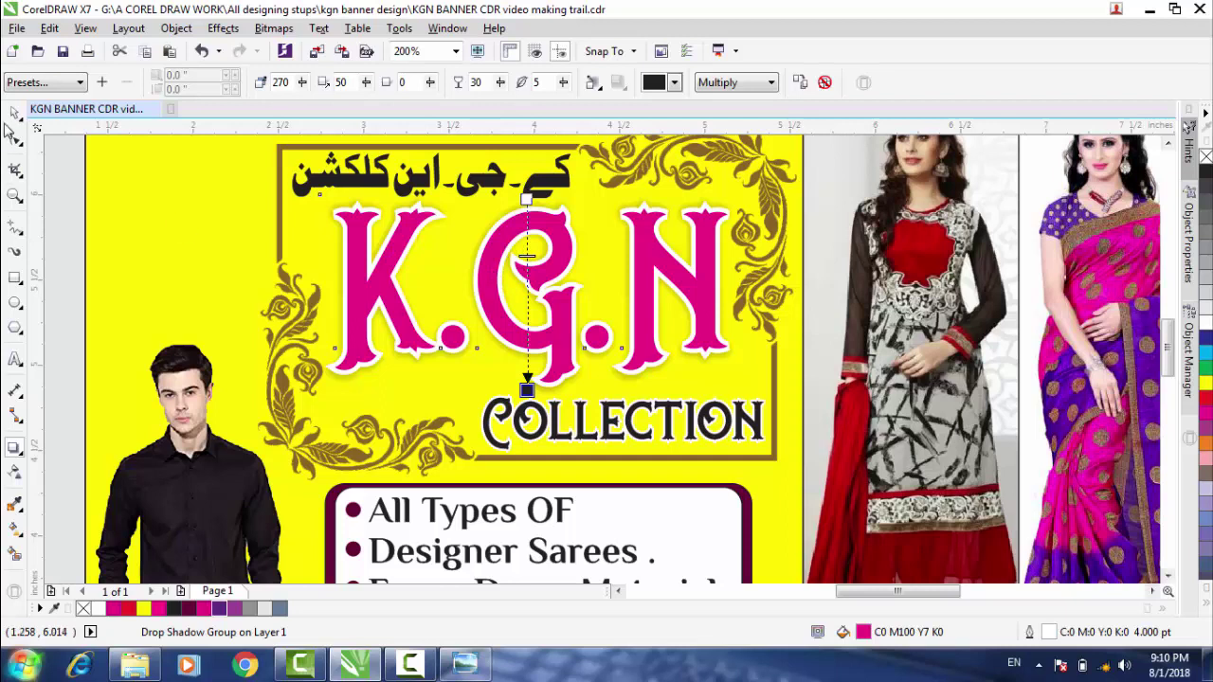
key(space)
Add a downward drop shadow to the Collection text with feathering 5 and opacity 30, and leave nothing selected.
click(611, 429)
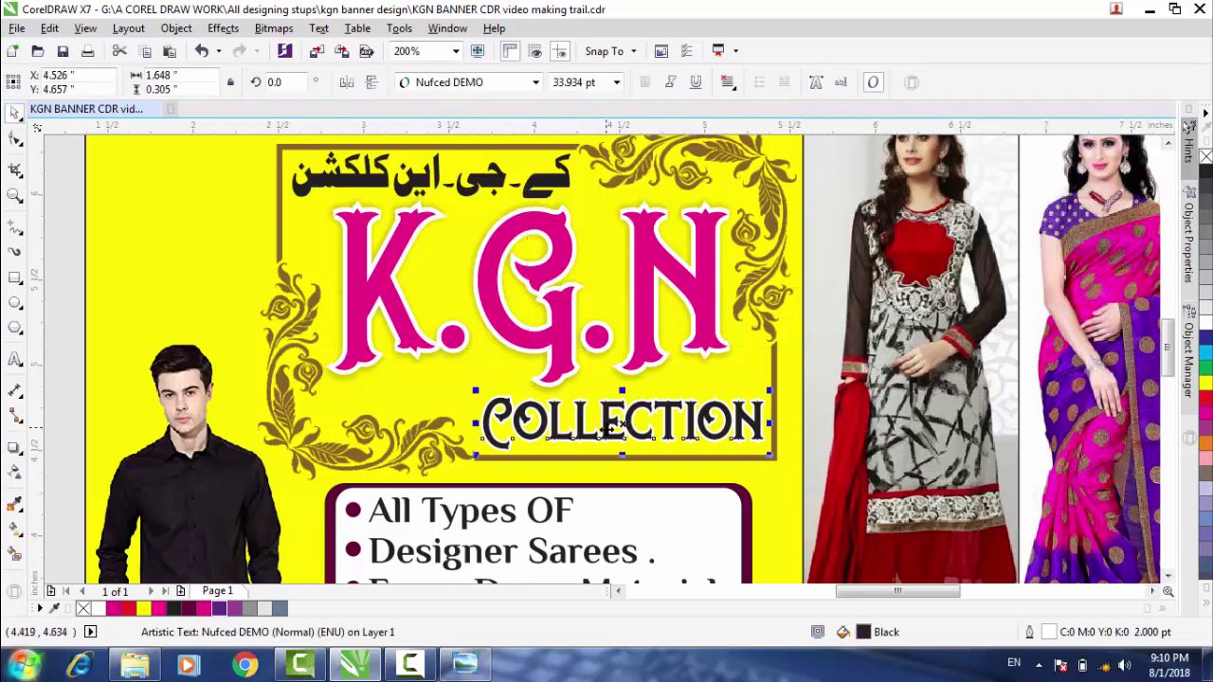
click(14, 449)
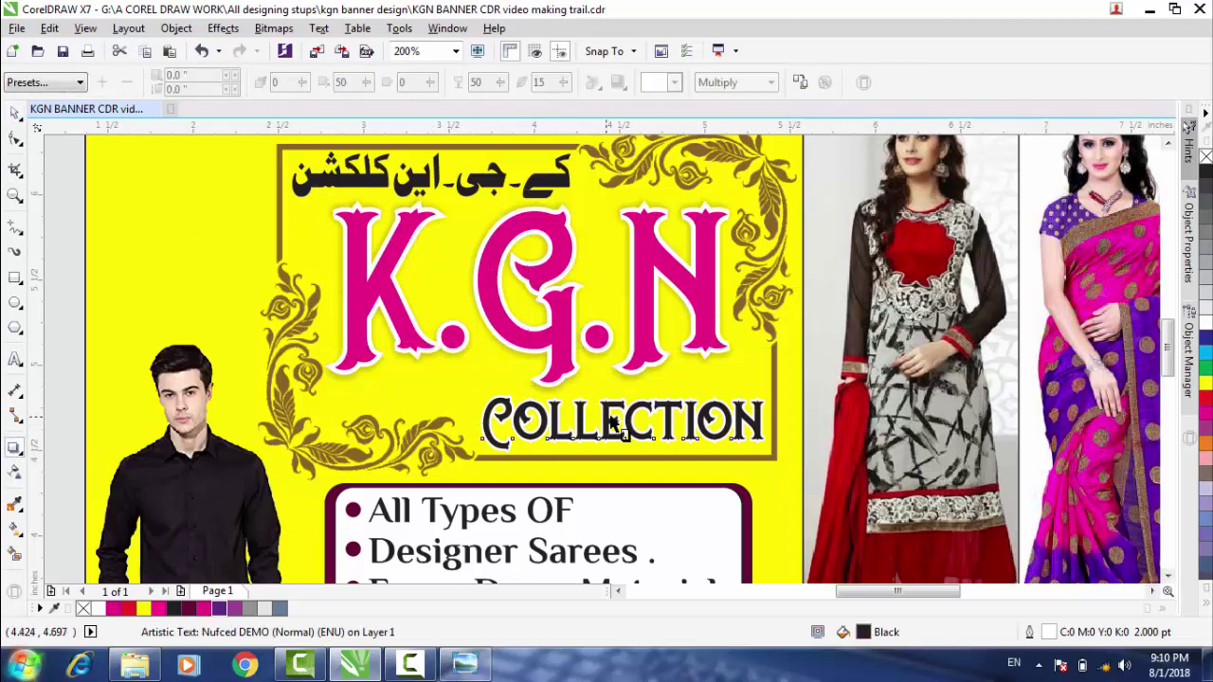
drag(616, 414, 623, 456)
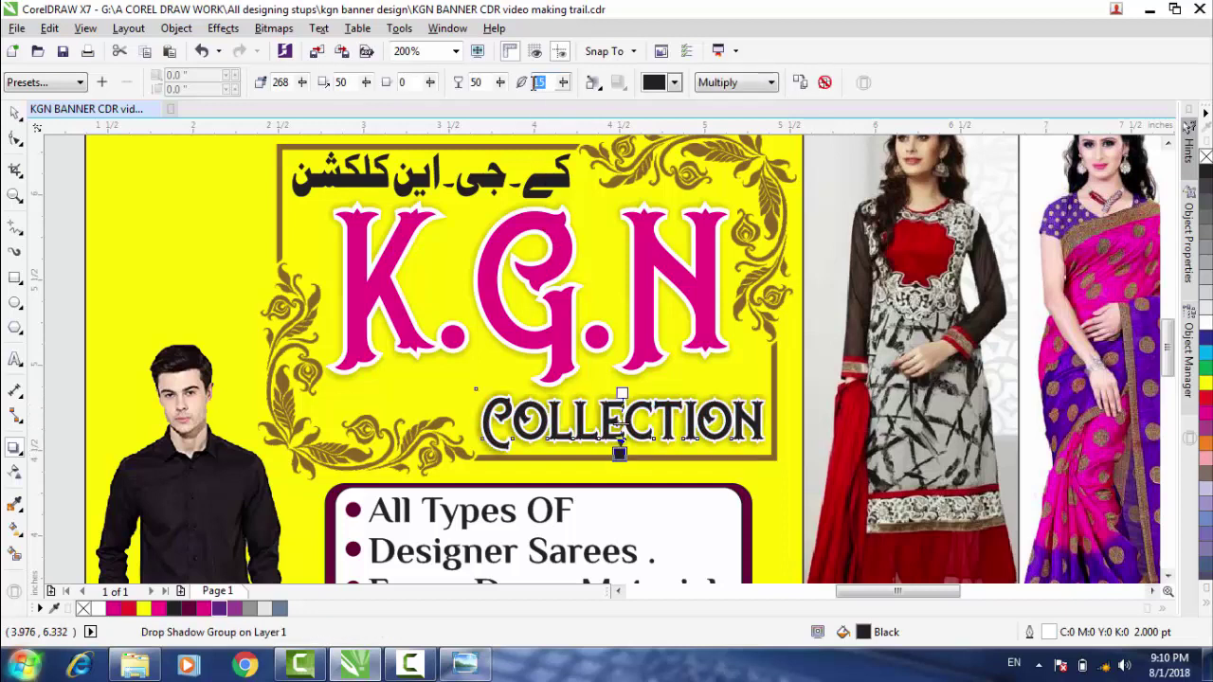
text(5)
key(Return)
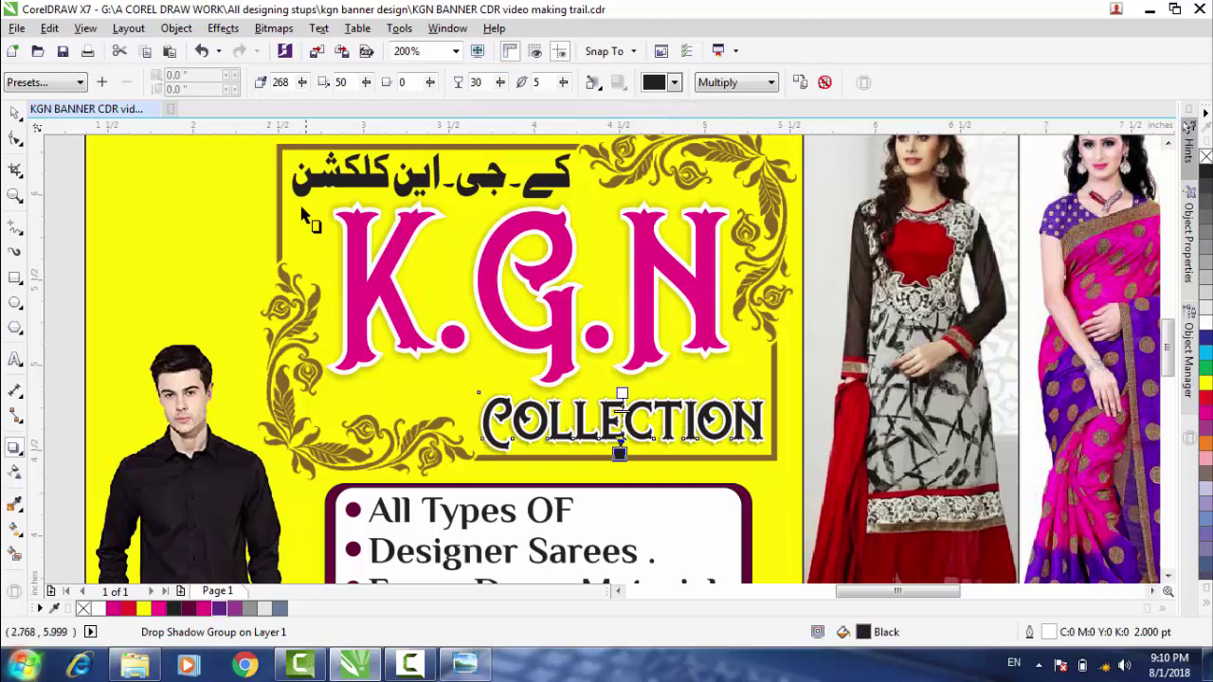
click(15, 112)
click(251, 247)
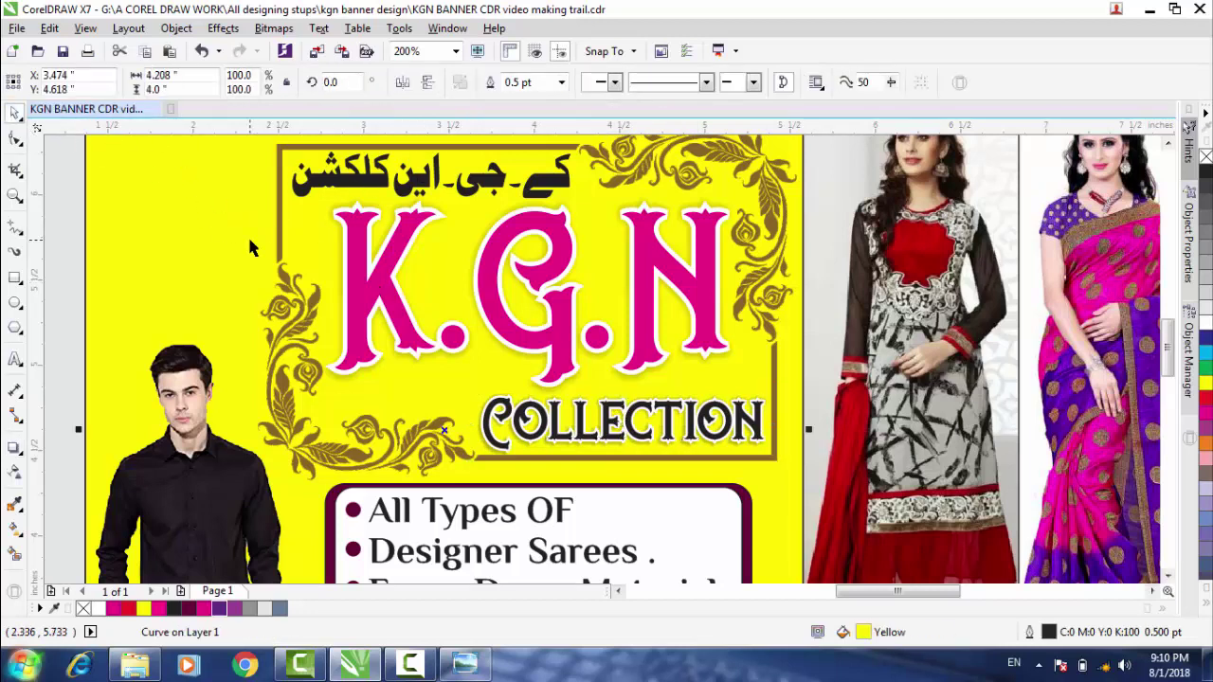
scroll(595, 305, down, 2)
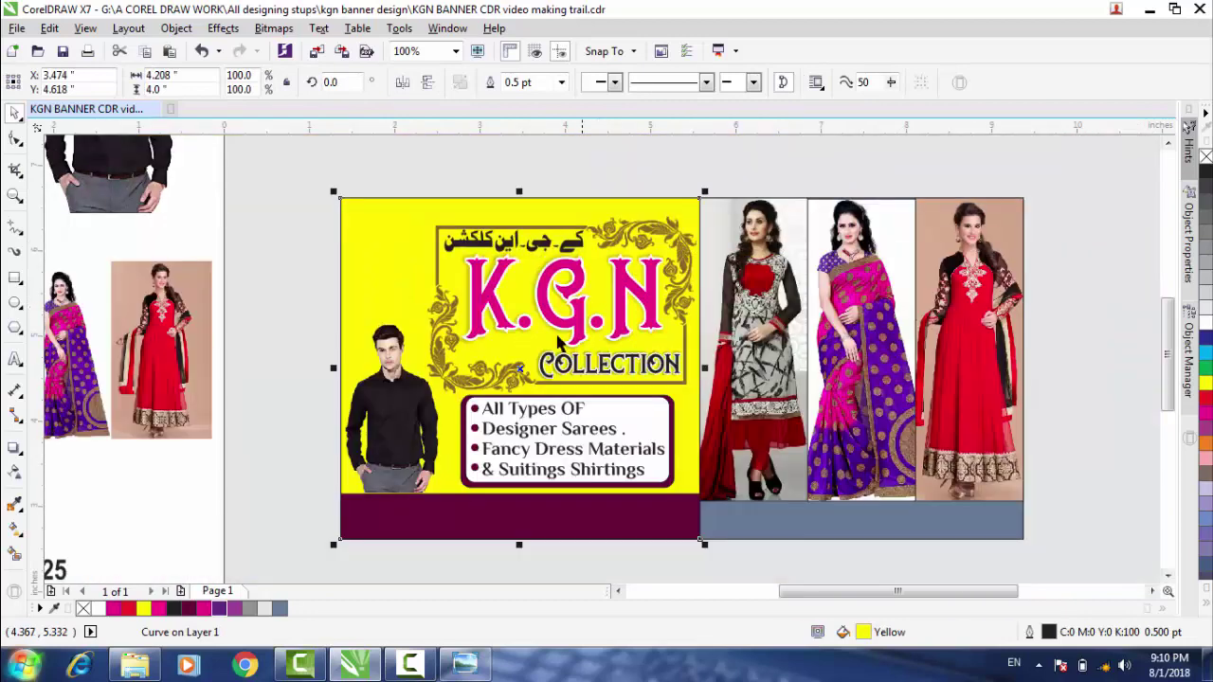
click(319, 288)
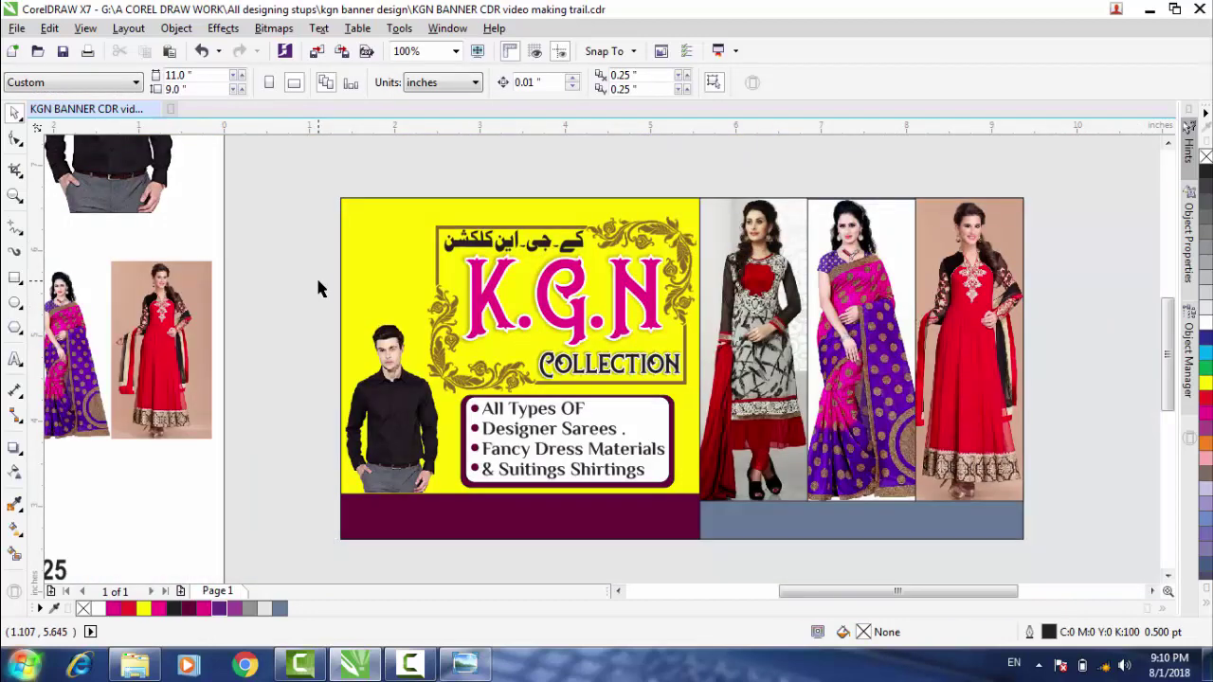
Draw a rectangle about 1.69 by 0.33 inches beside the banner's upper-left corner and fill it with dark maroon.
click(14, 278)
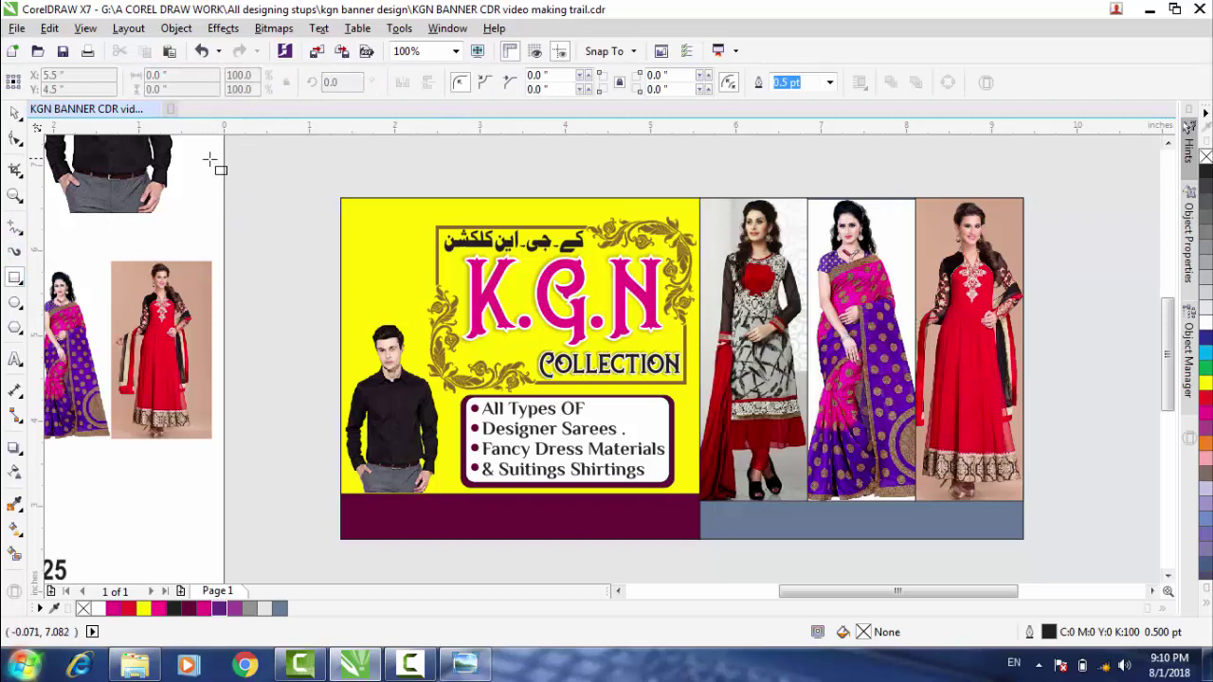
mouse_move(202, 161)
mouse_down()
mouse_move(297, 205)
mouse_move(347, 189)
mouse_up()
drag(271, 184, 255, 178)
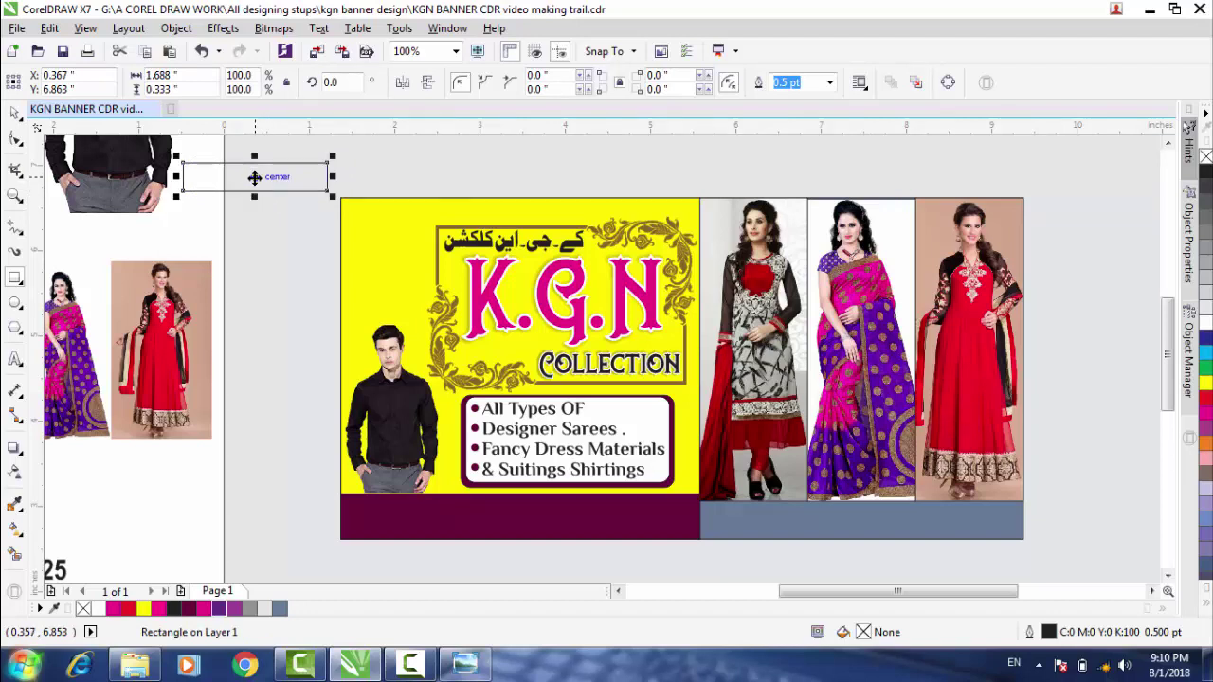
drag(254, 177, 256, 202)
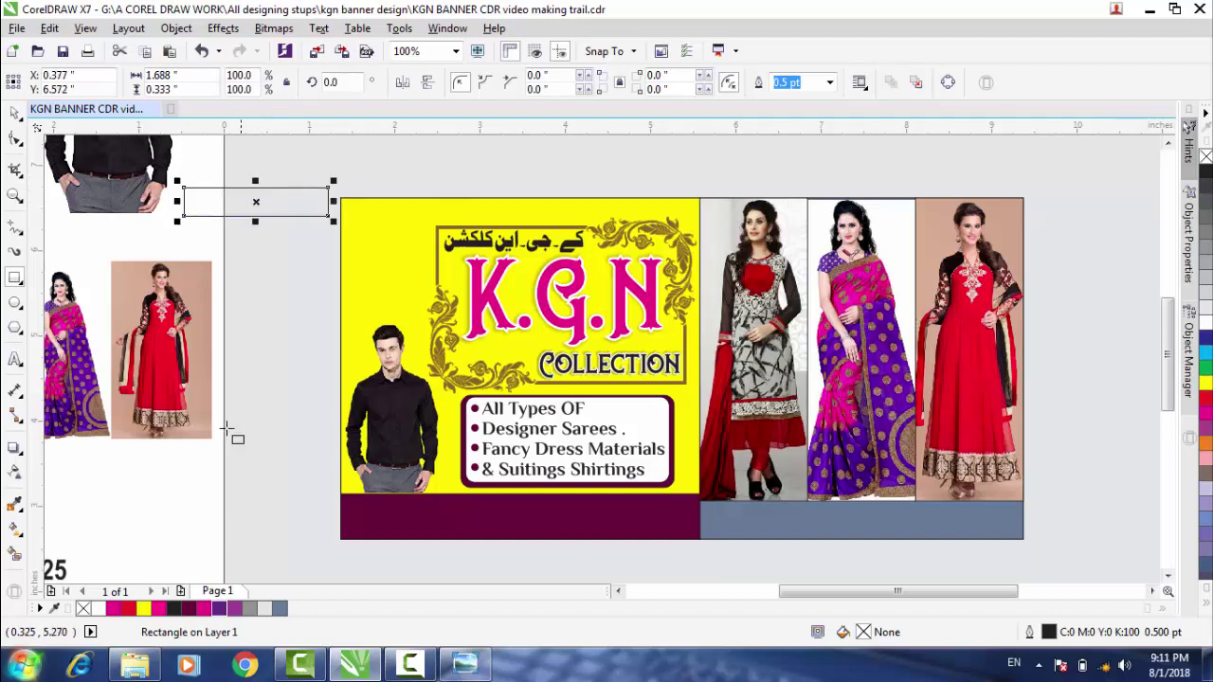
click(191, 609)
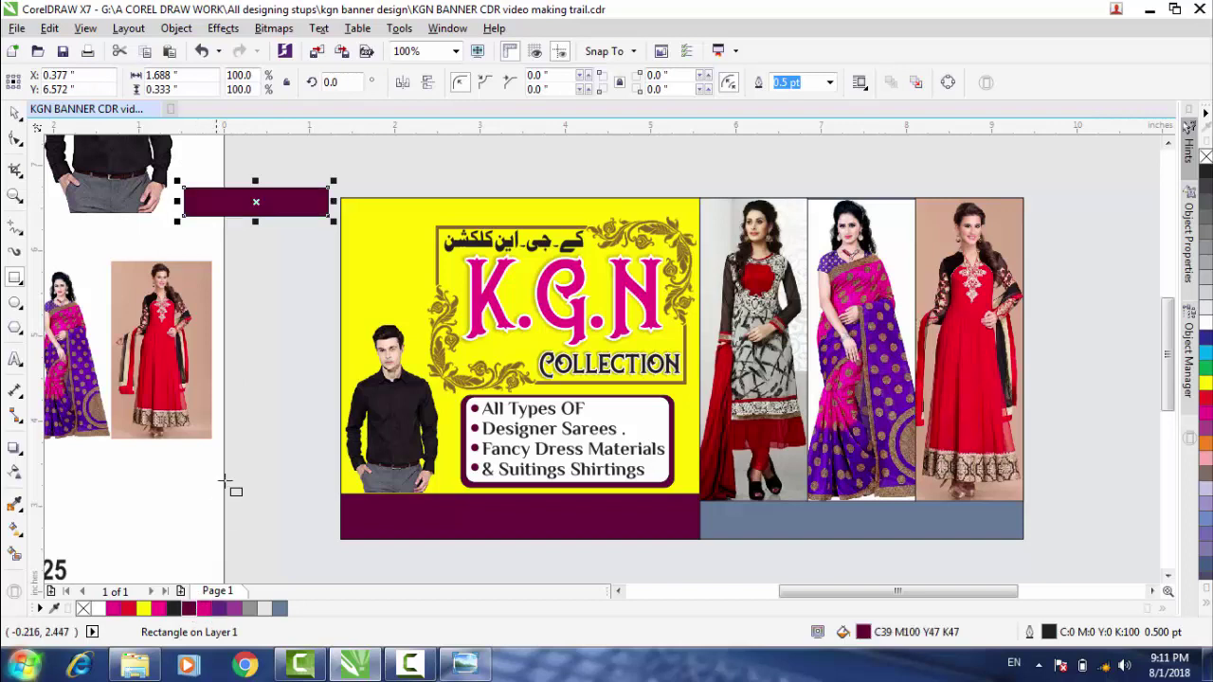
PowerClip the maroon rectangle inside the yellow banner panel.
right_click(256, 202)
click(336, 207)
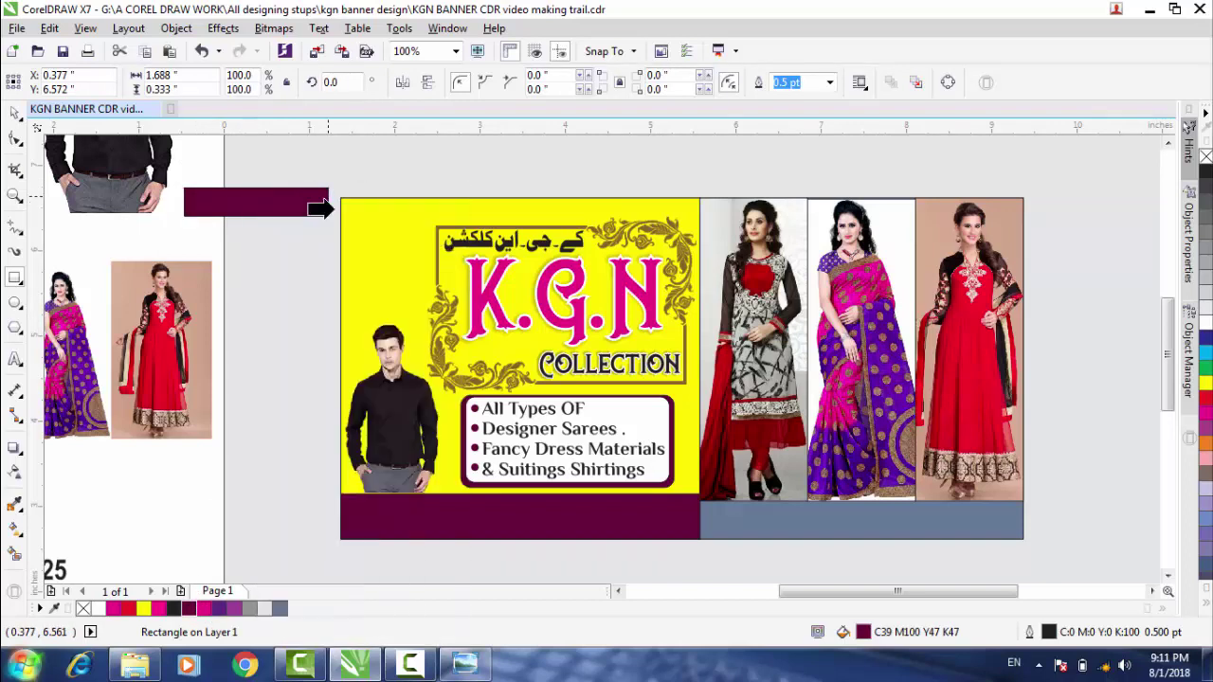
click(381, 224)
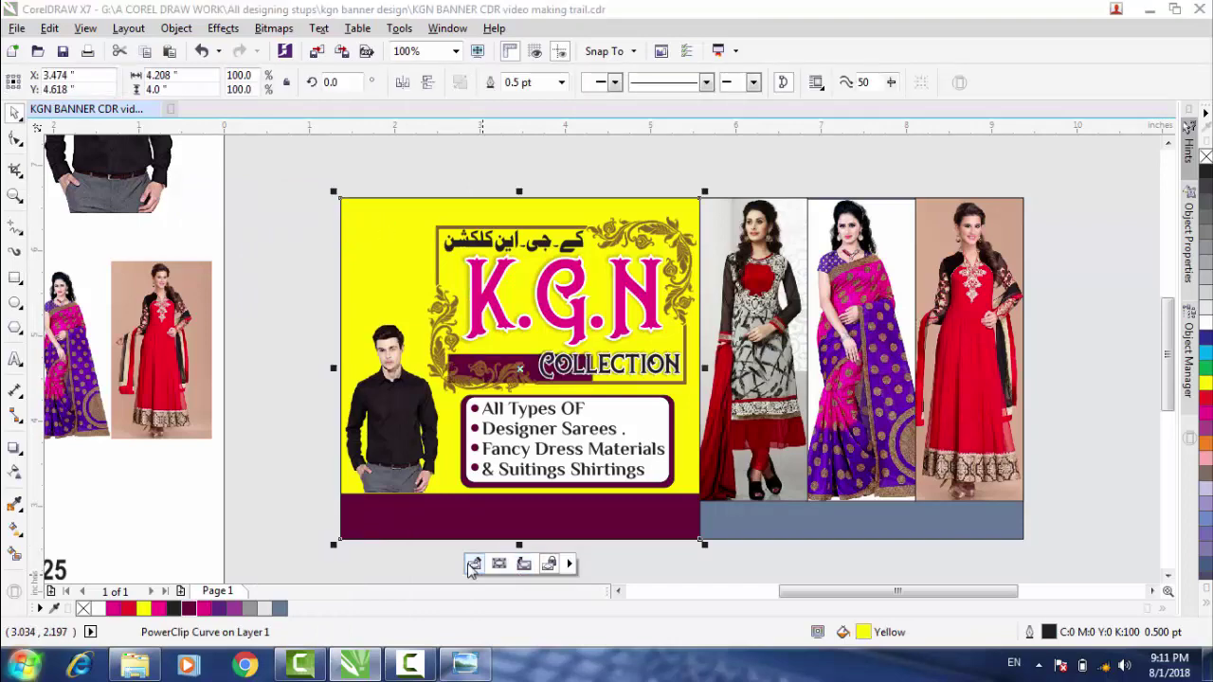
Edit the yellow panel's PowerClip contents, moving the maroon bar to the panel's upper-left corner and rotating it about 21 degrees.
click(473, 565)
drag(495, 370, 387, 244)
click(423, 243)
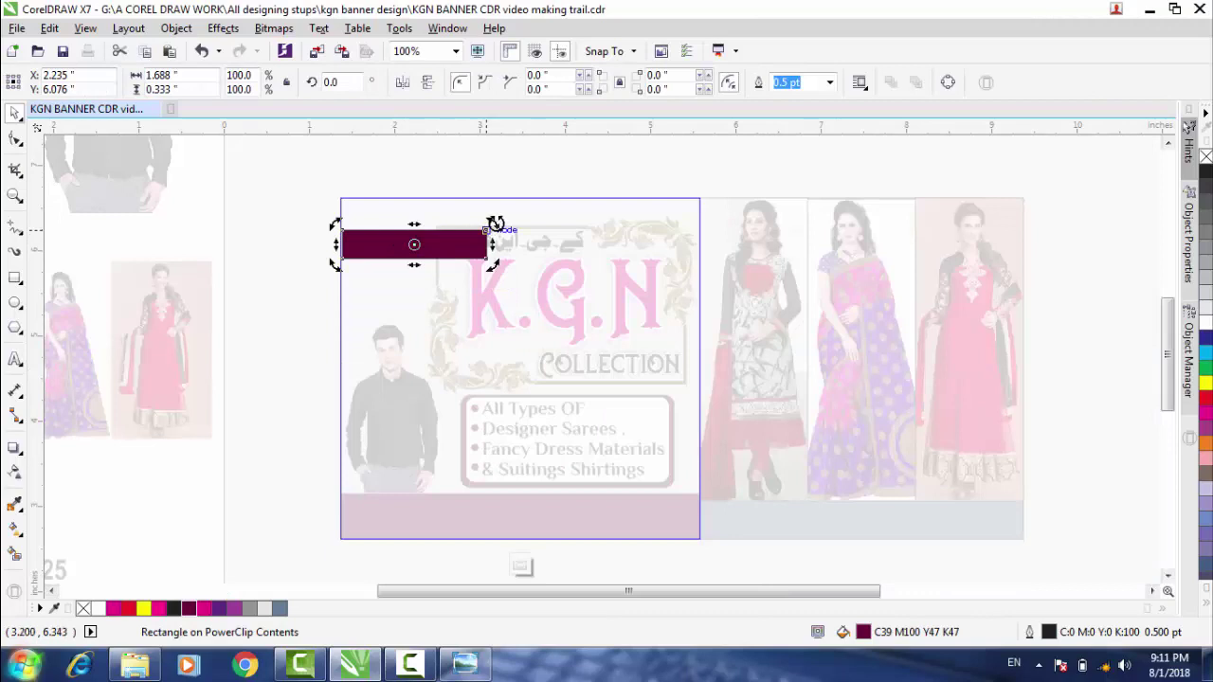
drag(495, 224, 479, 195)
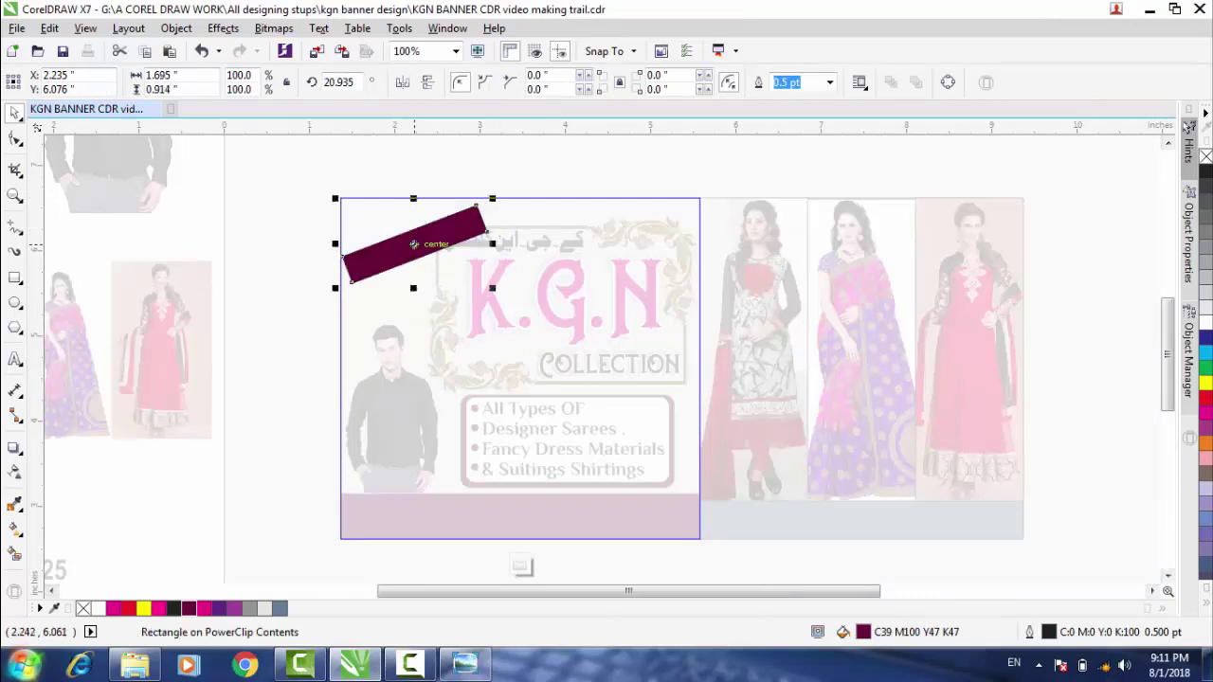
drag(414, 245, 387, 229)
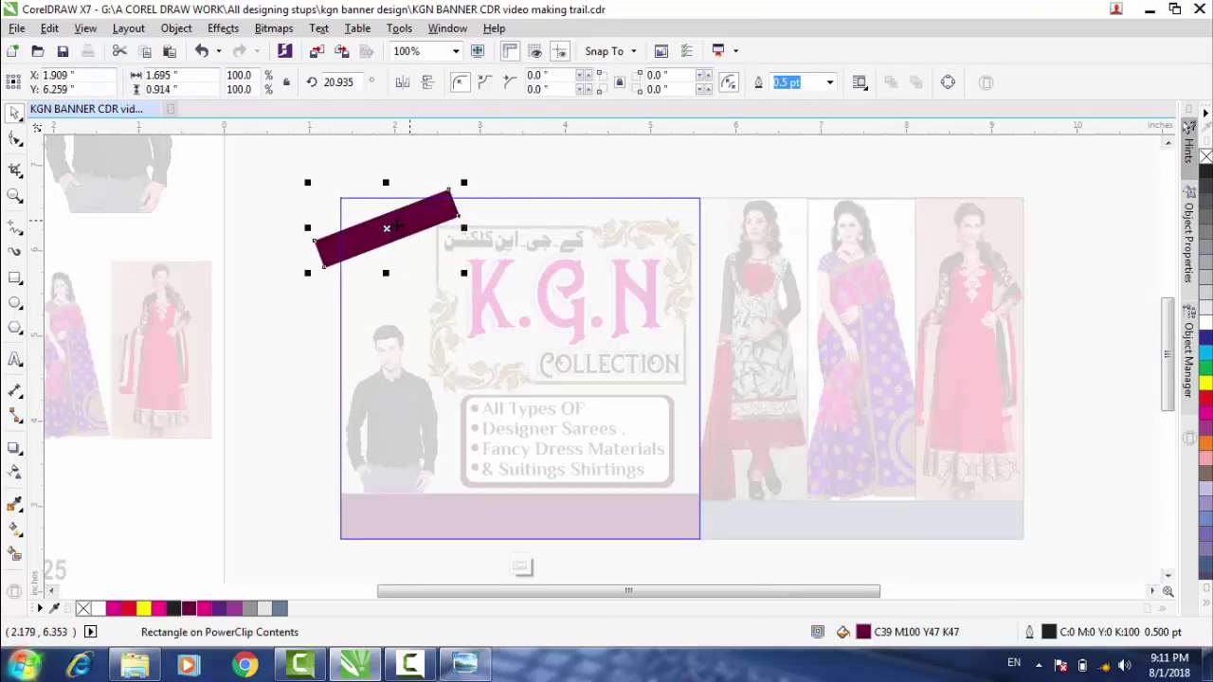
Steepen the maroon bar's rotation to about 33 degrees, shift it diagonally across the panel's corner, and finish editing the PowerClip.
click(387, 228)
drag(468, 184, 458, 176)
click(387, 228)
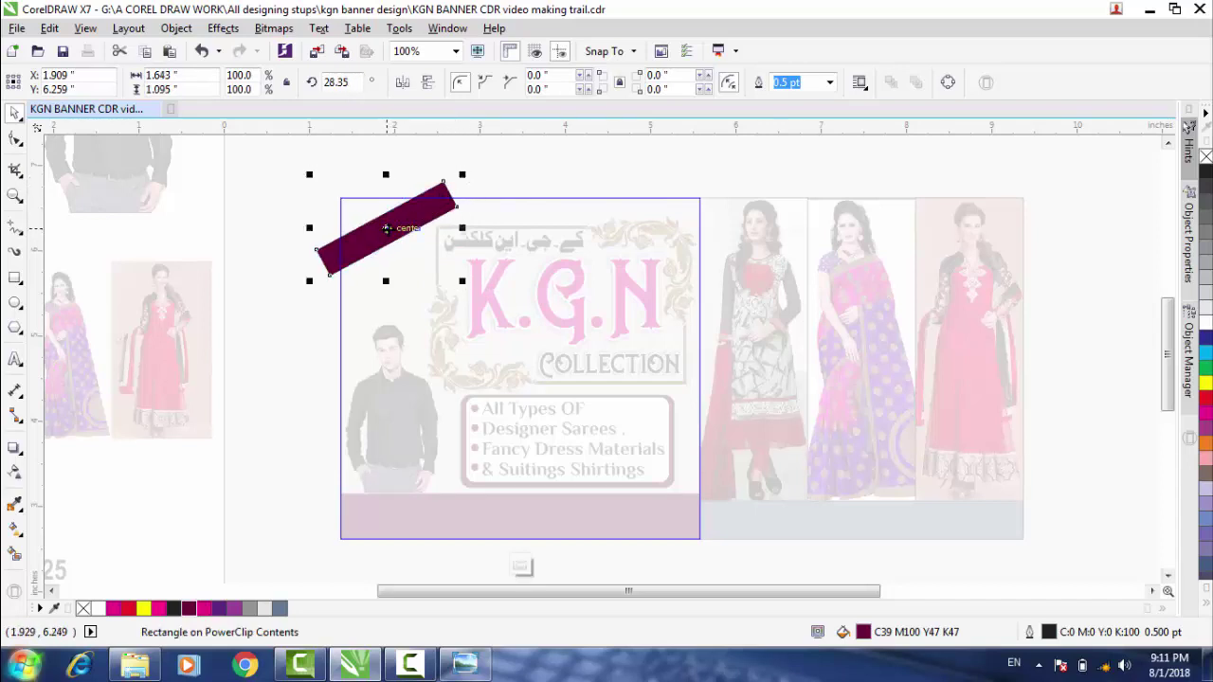
mouse_move(387, 228)
mouse_down()
mouse_move(379, 216)
mouse_move(387, 232)
mouse_up()
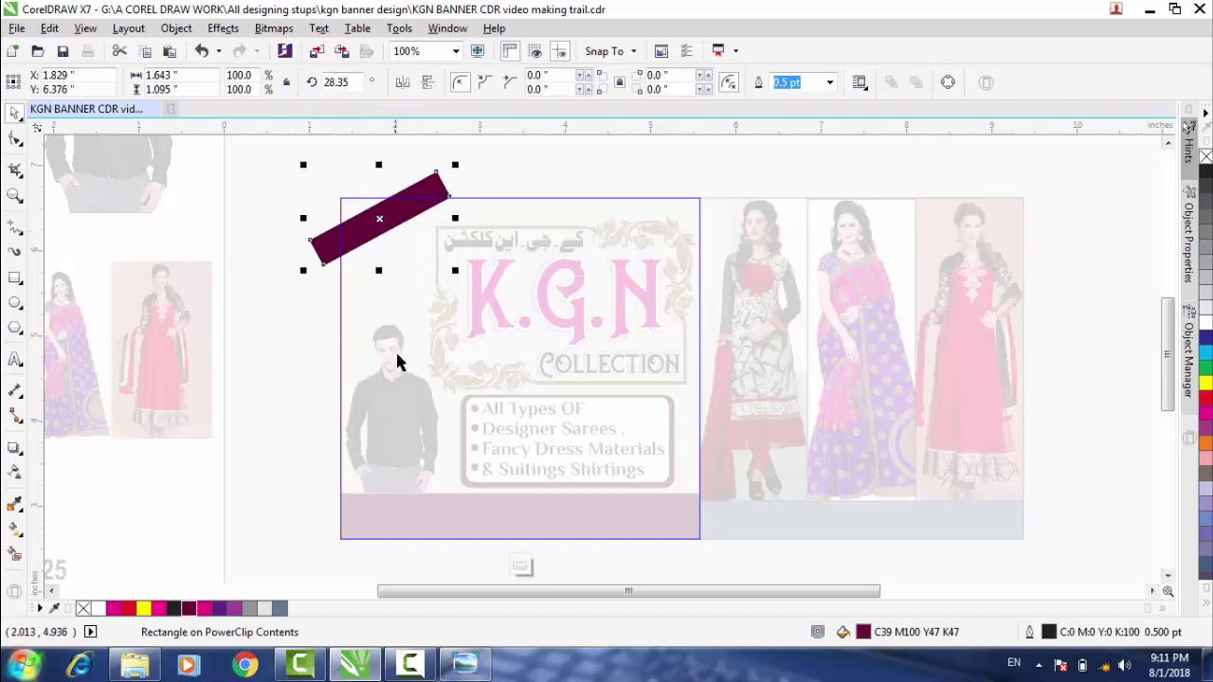
click(434, 193)
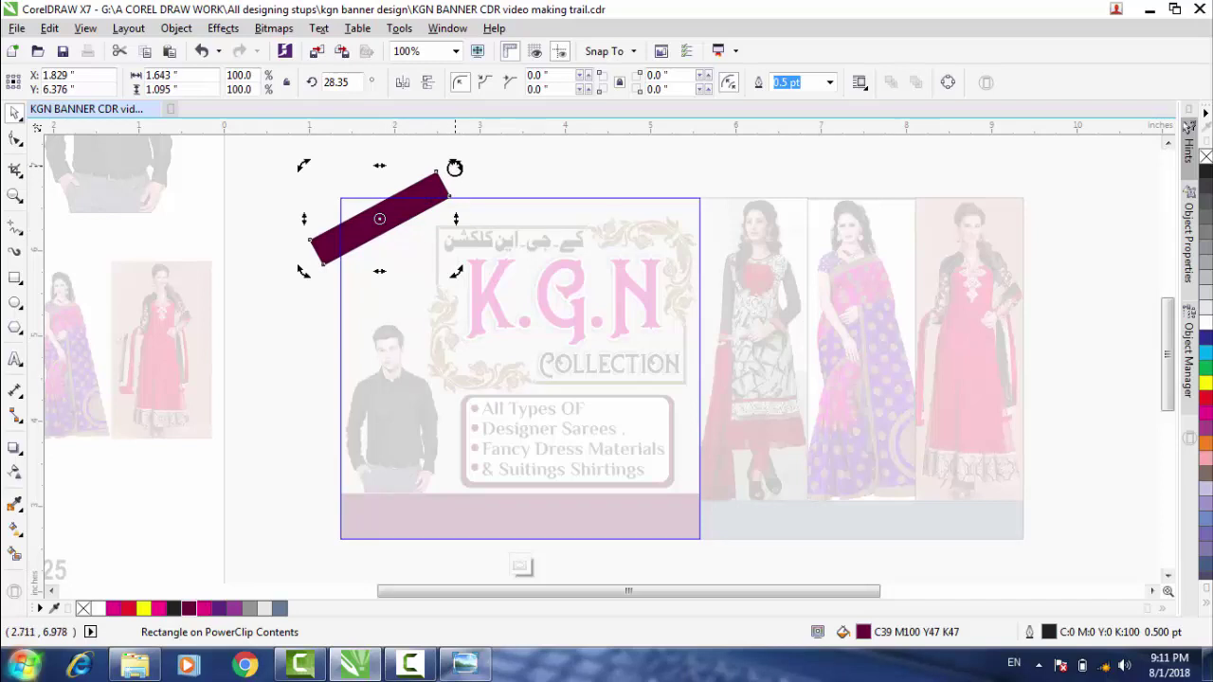
drag(455, 168, 446, 166)
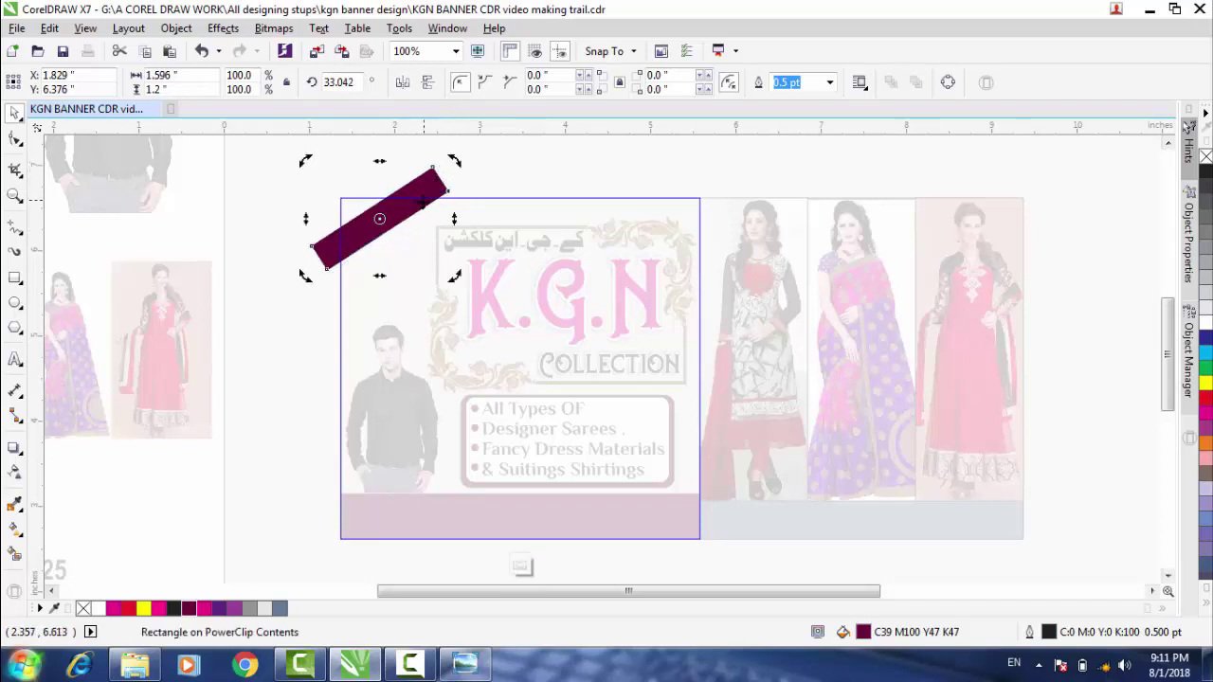
drag(409, 217, 404, 217)
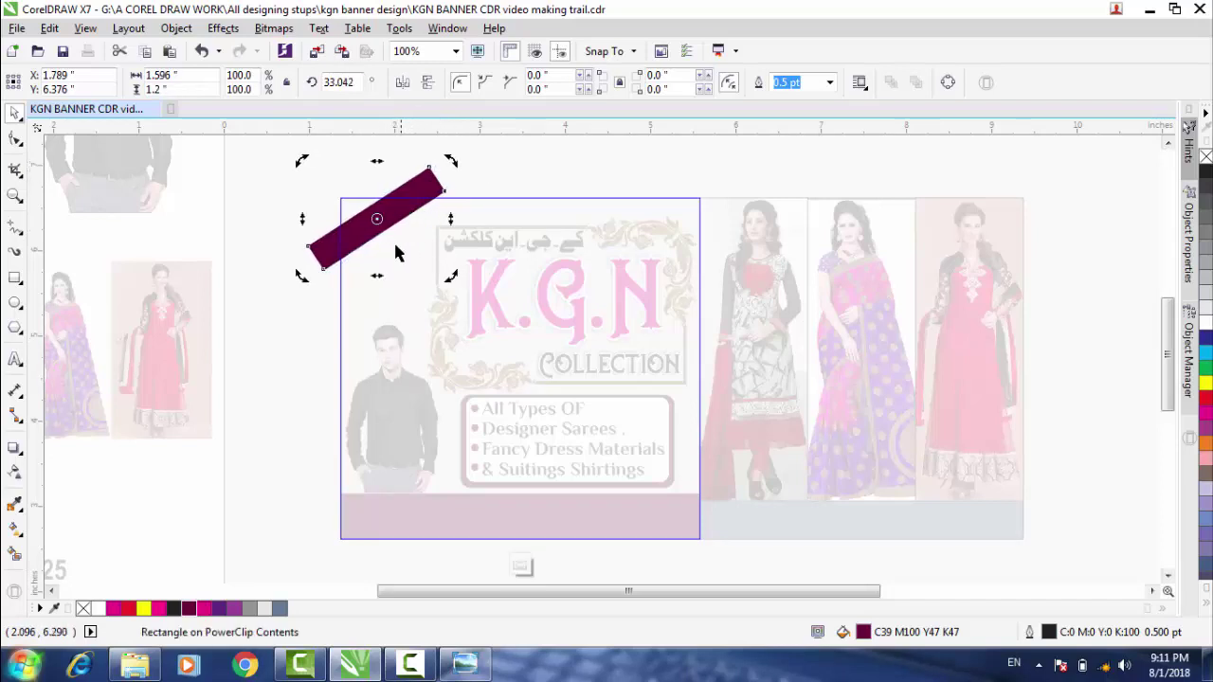
click(522, 566)
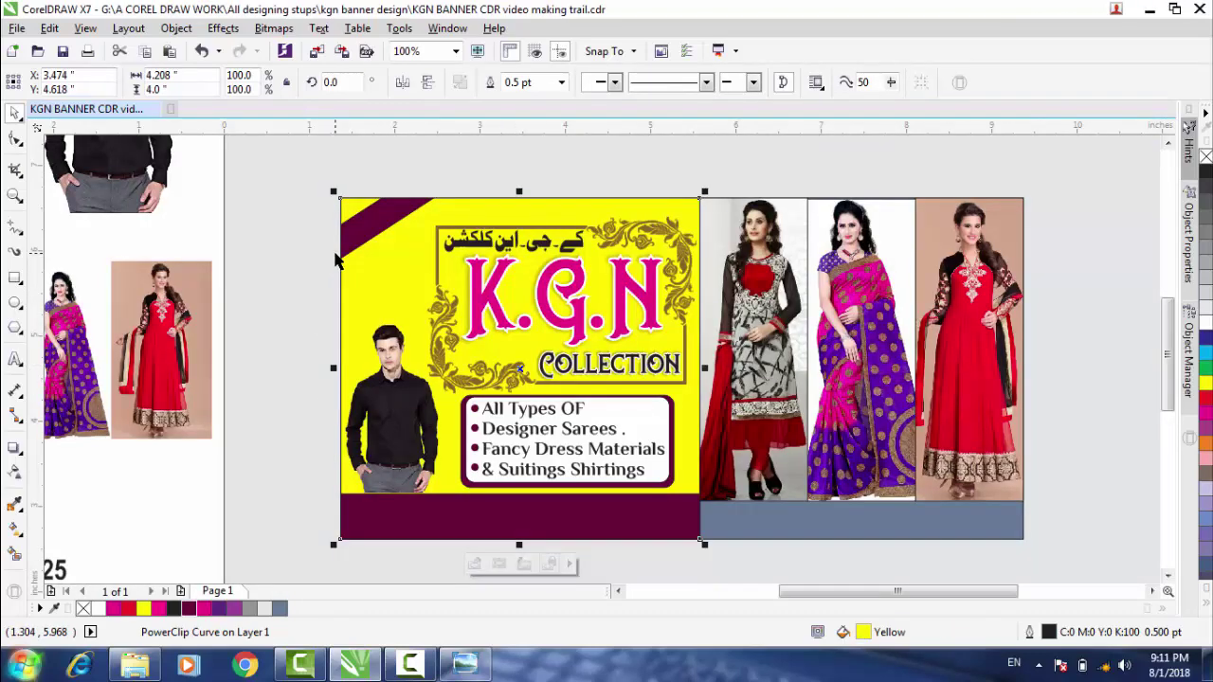
Draw a five-pointed star about 1.22 inches wide in the empty area beside the yellow panel.
scroll(337, 261, up, 1)
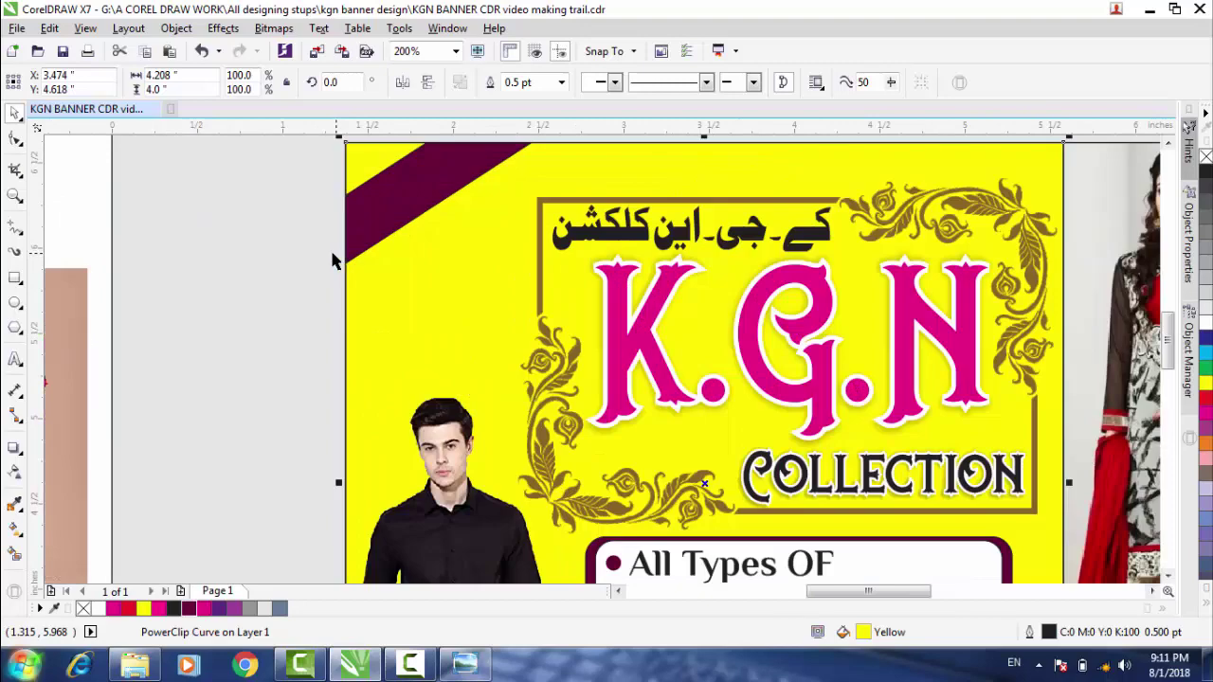
click(15, 328)
click(68, 346)
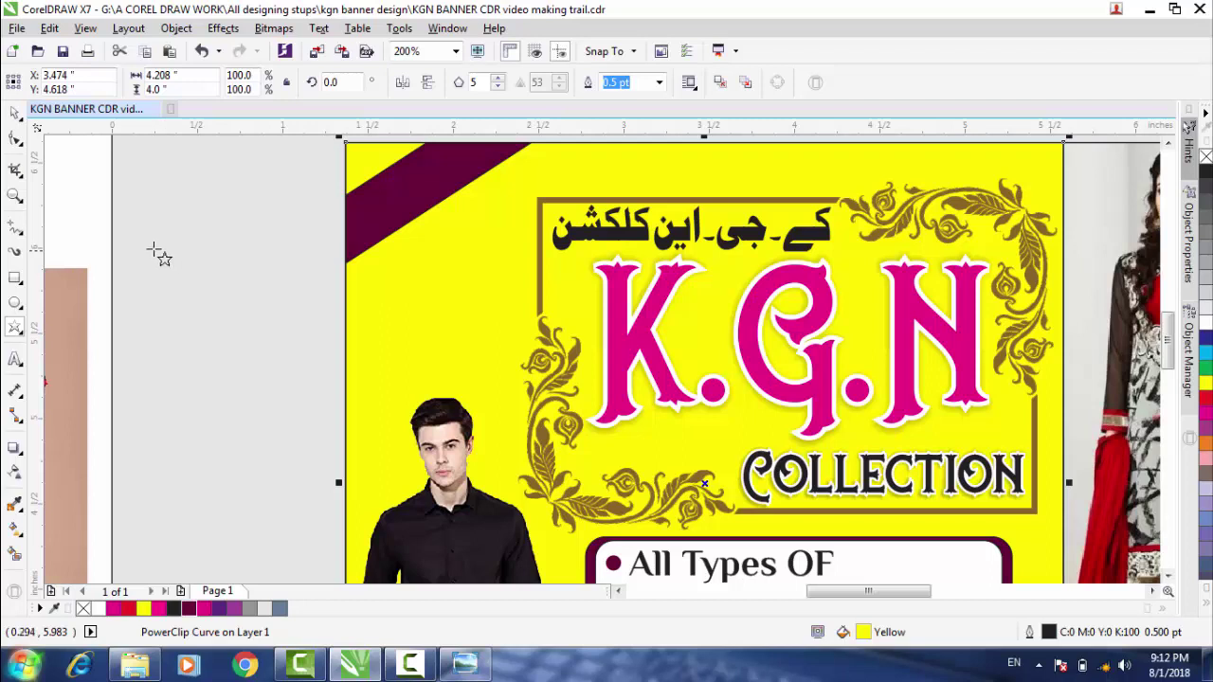
drag(158, 251, 306, 461)
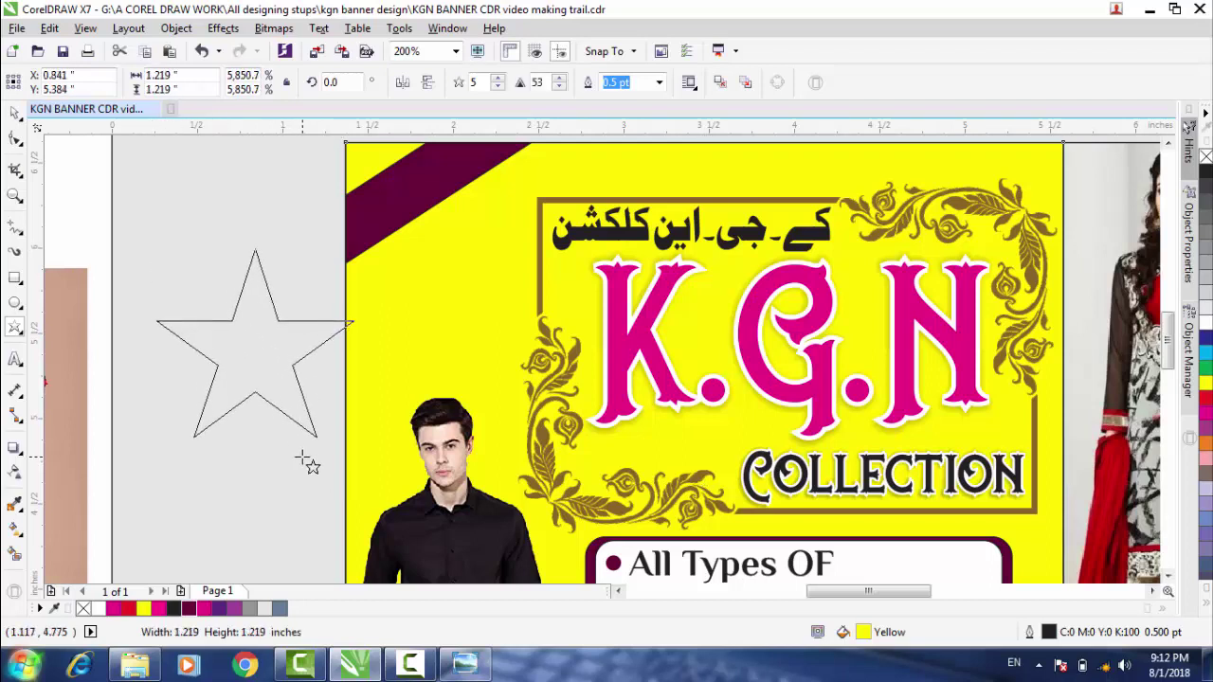
drag(252, 345, 220, 319)
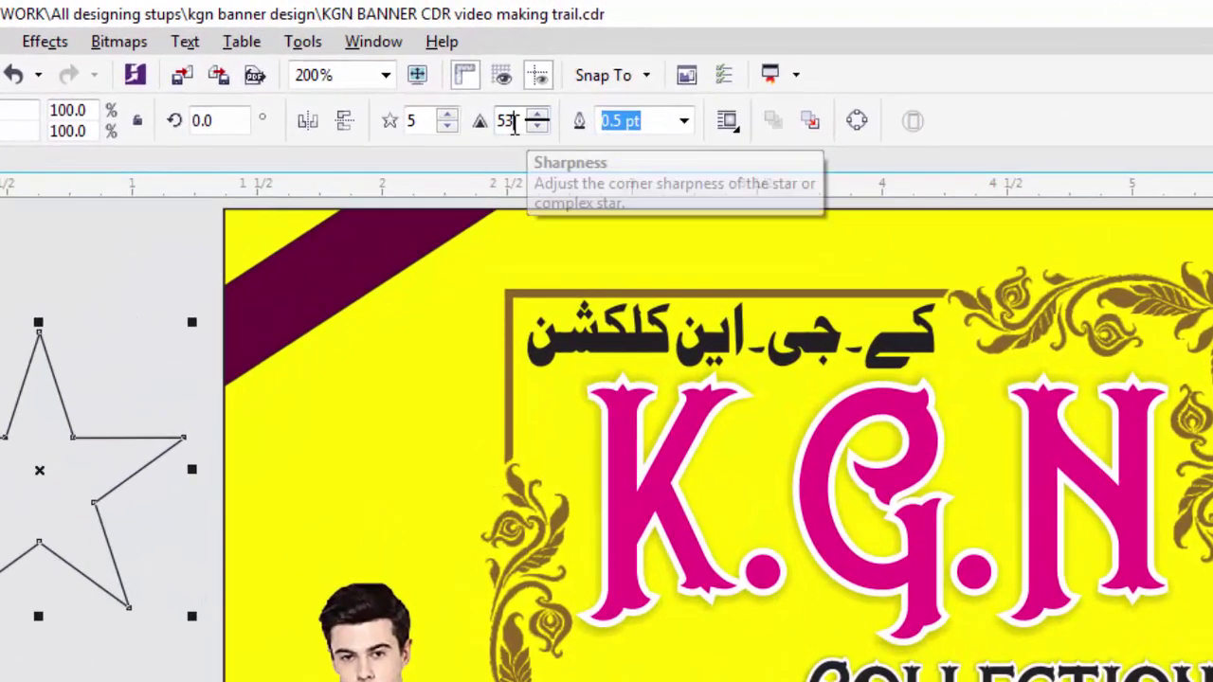
Set the star's sharpness to 10 and its number of points to 30.
double_click(510, 122)
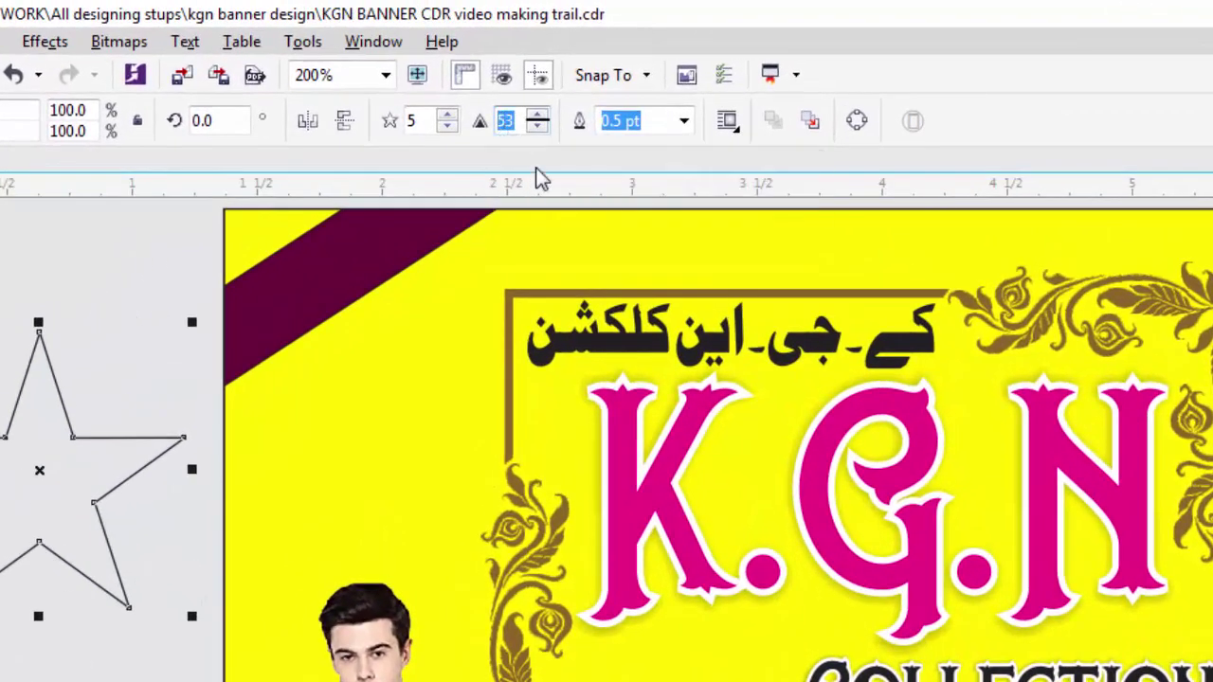
text(10)
click(415, 120)
double_click(414, 121)
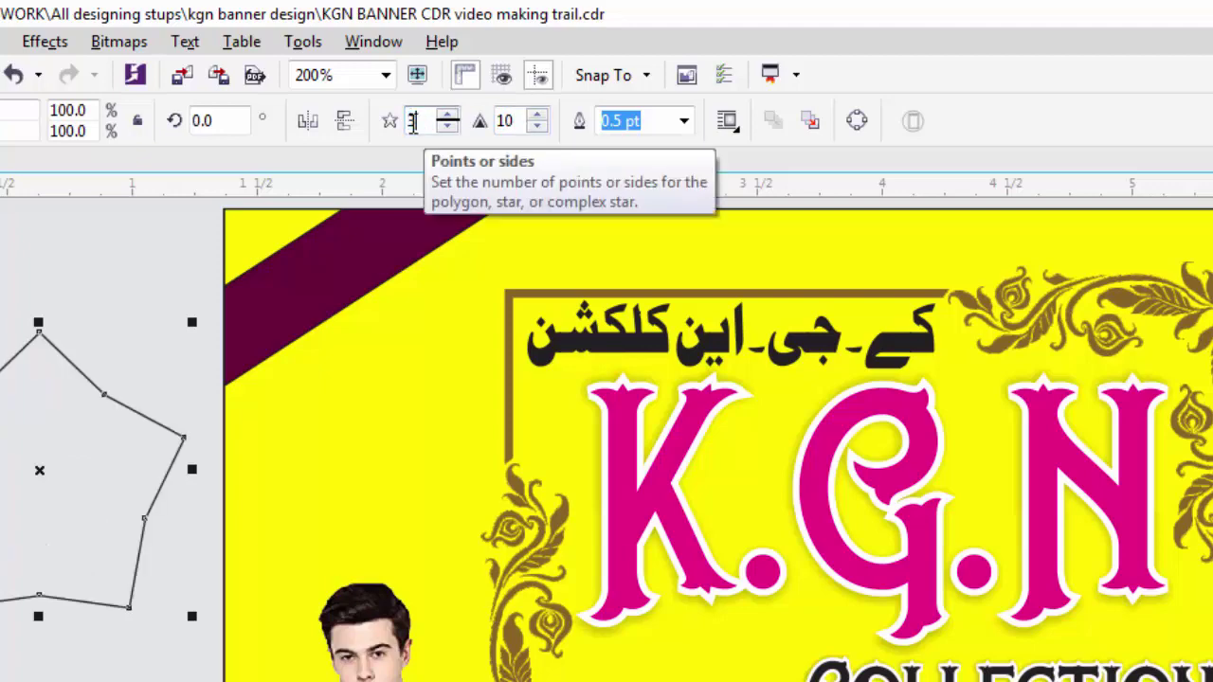
text(30)
key(Return)
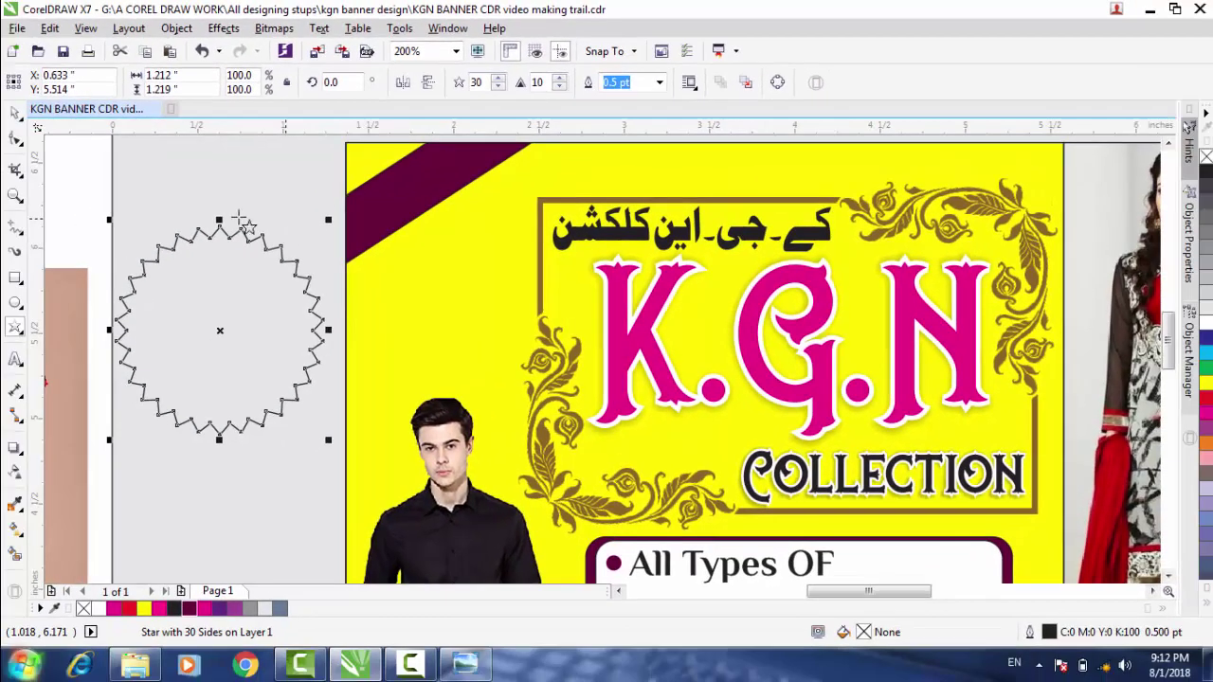
Shift the 30-point star slightly up and right beside the maroon ribbon, and fill it with white.
click(15, 114)
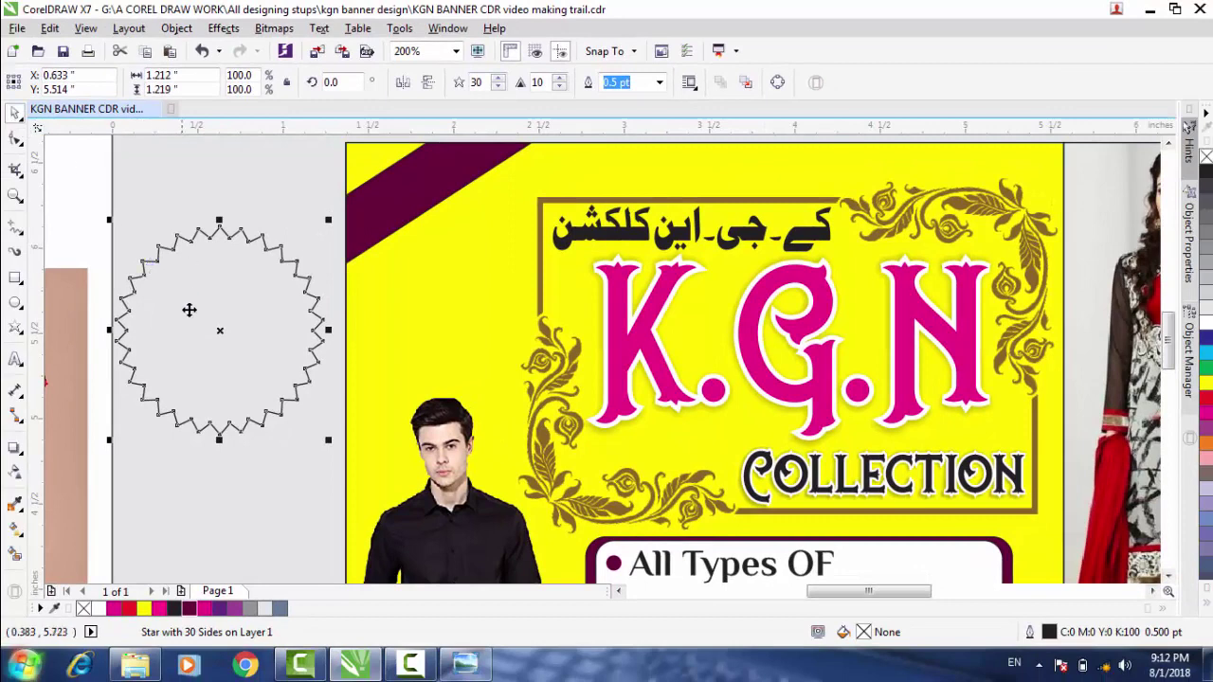
drag(219, 331, 234, 297)
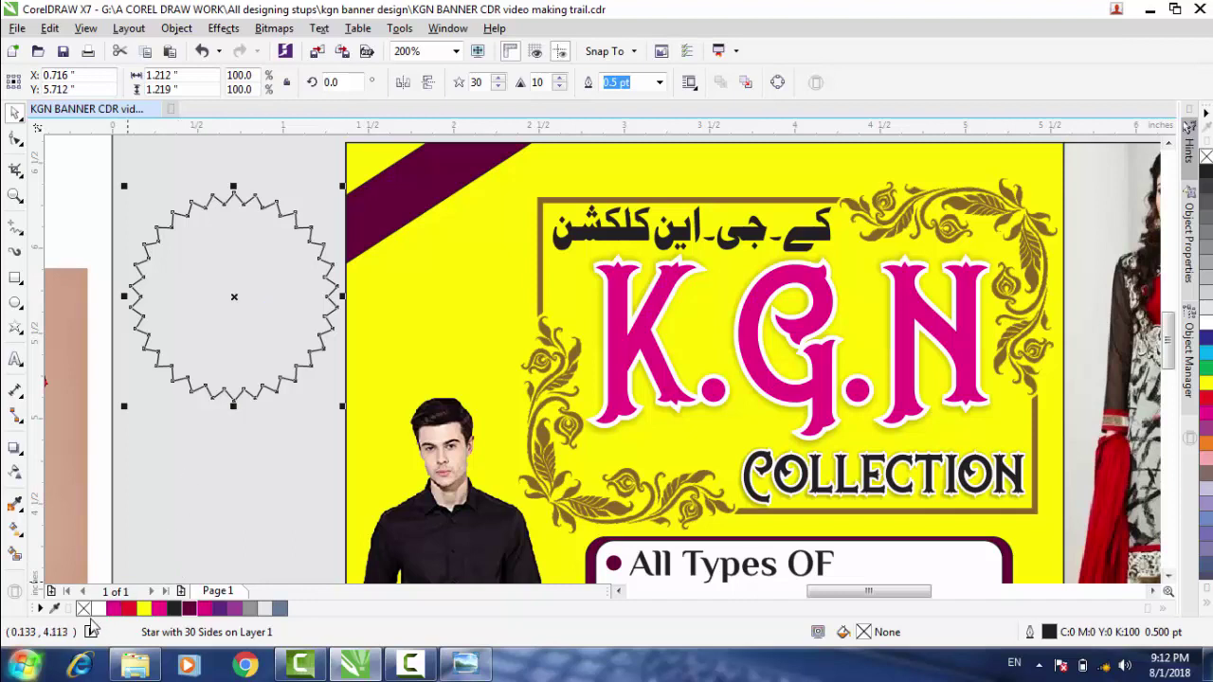
click(98, 608)
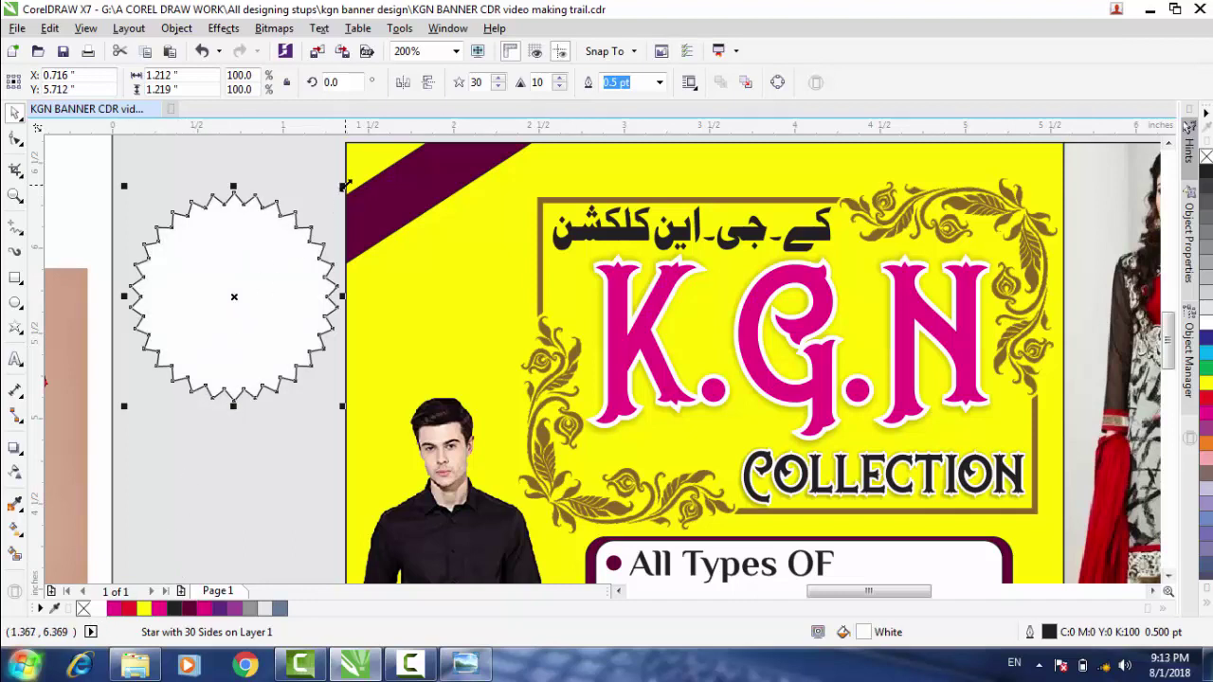
Add a concentric pink copy of the star scaled to 88.5%, and shrink both stars together to about 1.08 by 1.09 inches.
drag(345, 185, 332, 197)
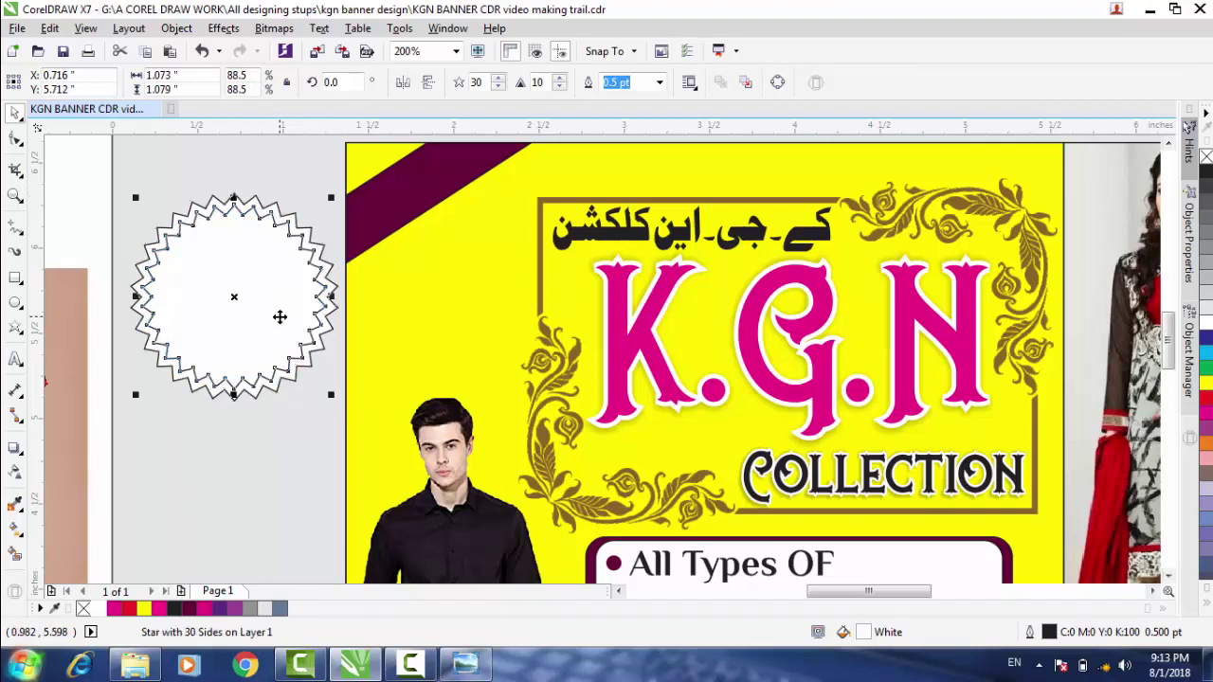
click(160, 609)
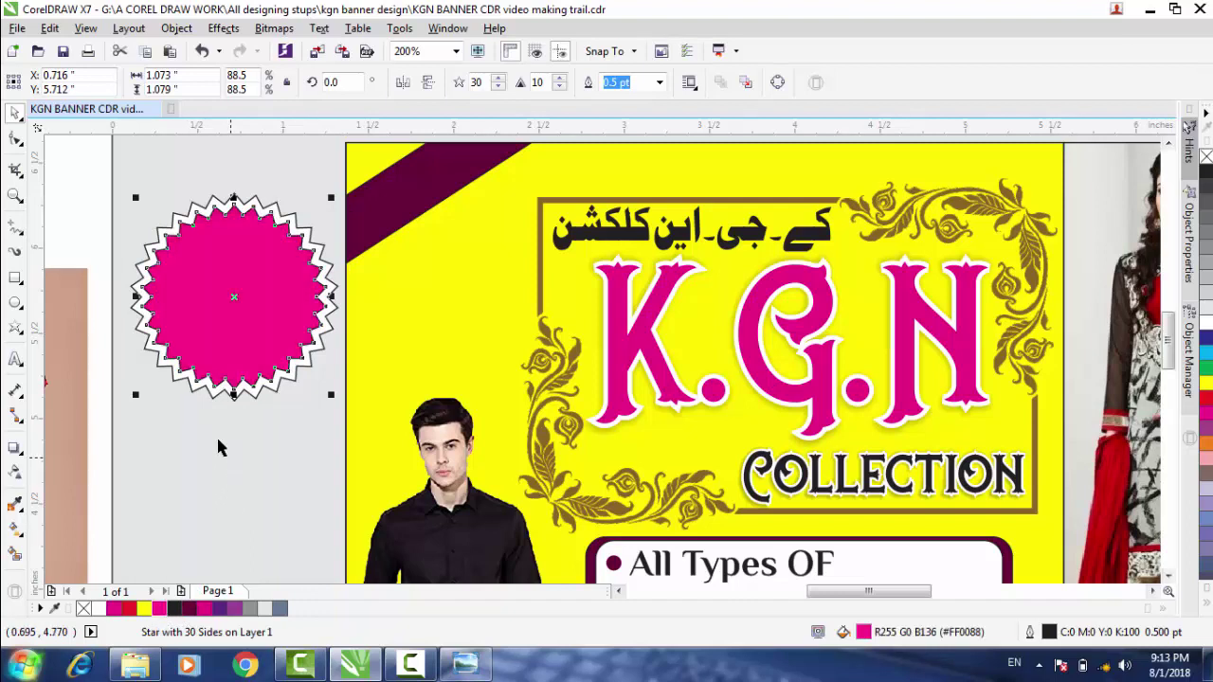
drag(96, 173, 320, 387)
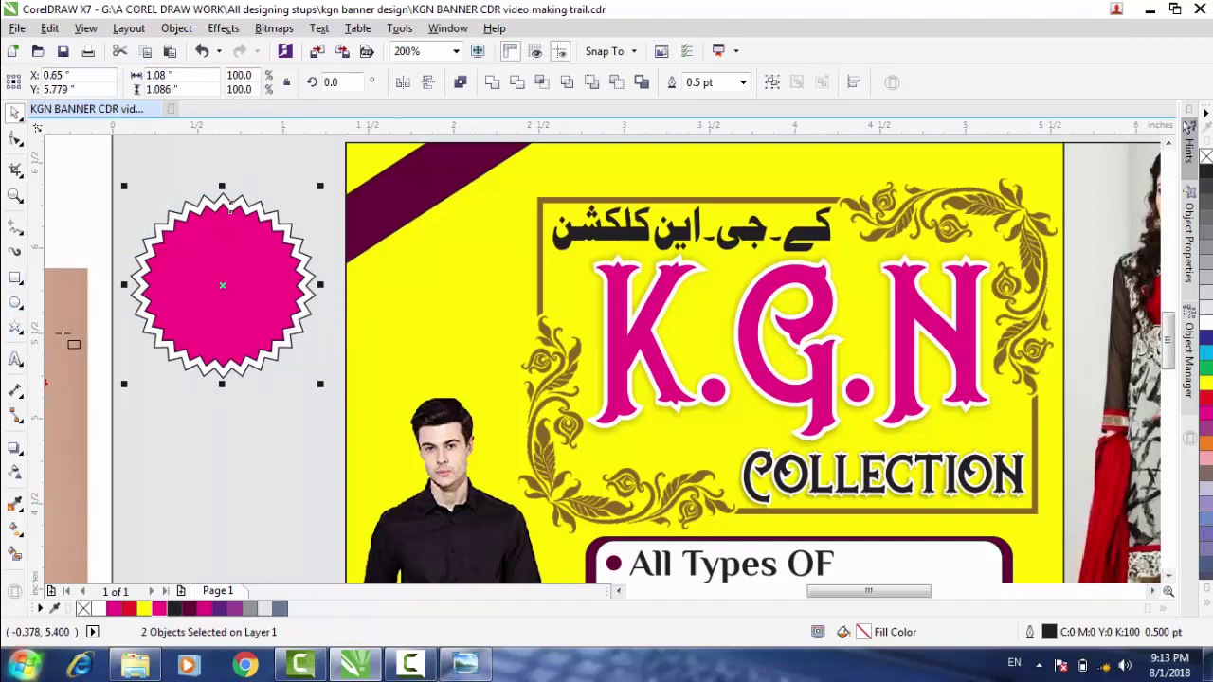
Draw a rectangle about 1.21 by 0.32 inches below the star badge, with a white fill and no outline.
click(15, 277)
drag(128, 423, 334, 476)
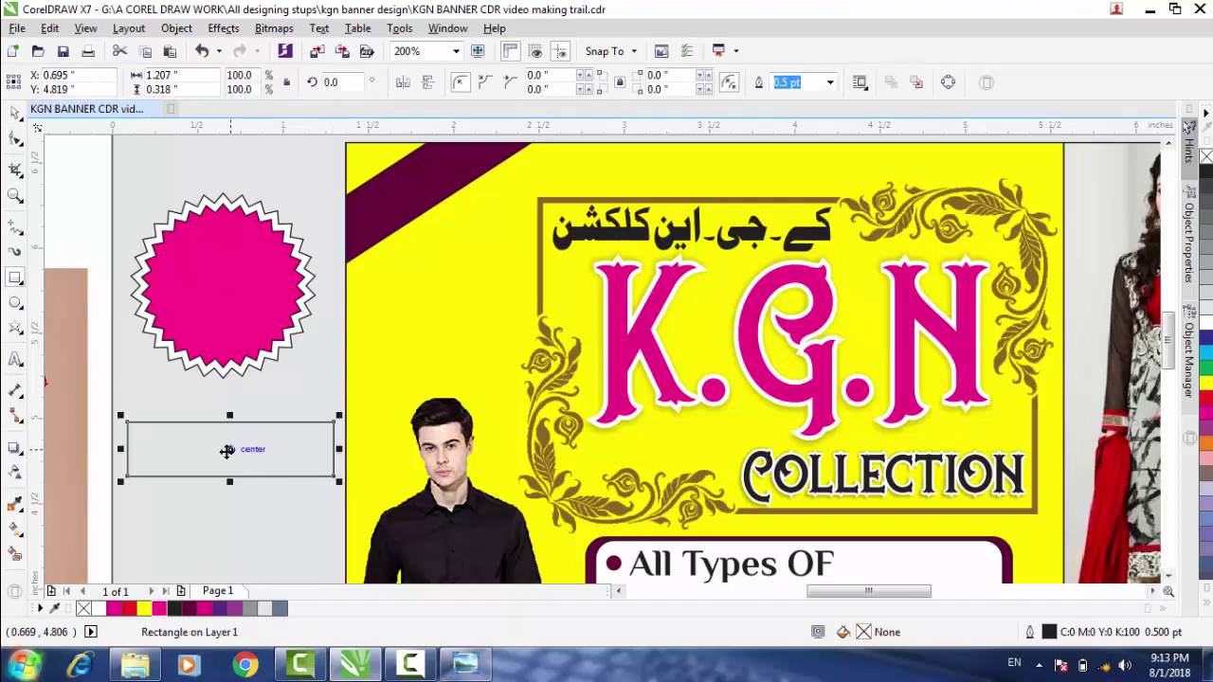
click(99, 610)
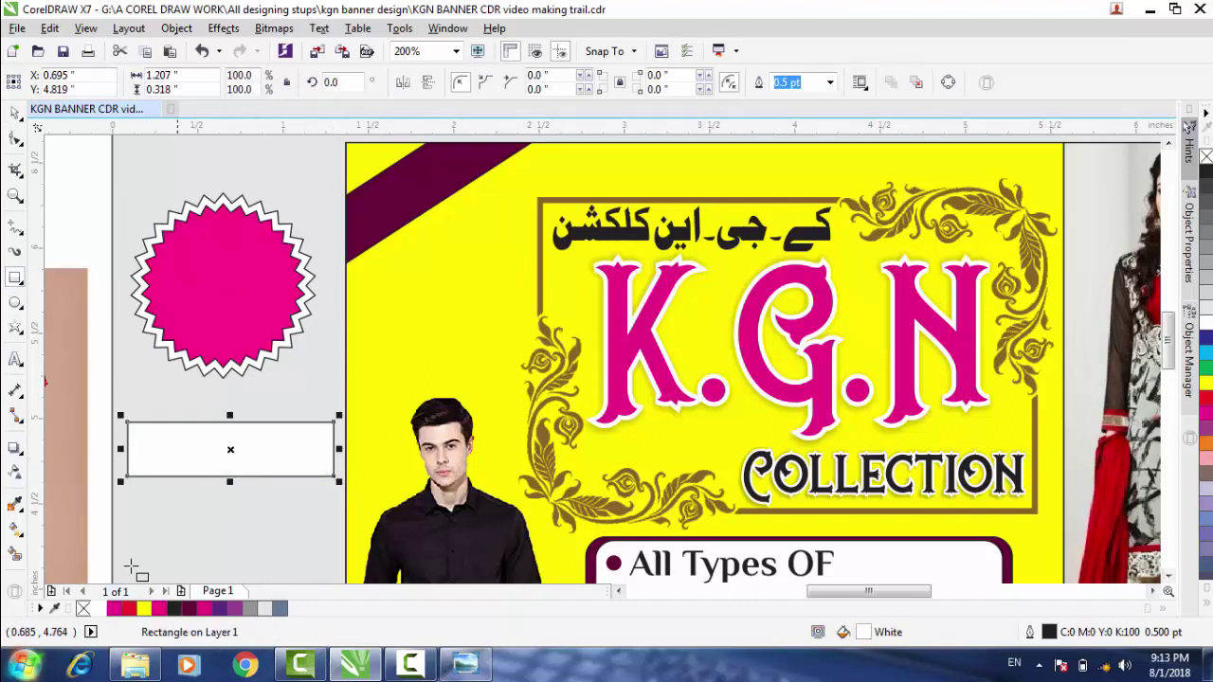
right_click(83, 609)
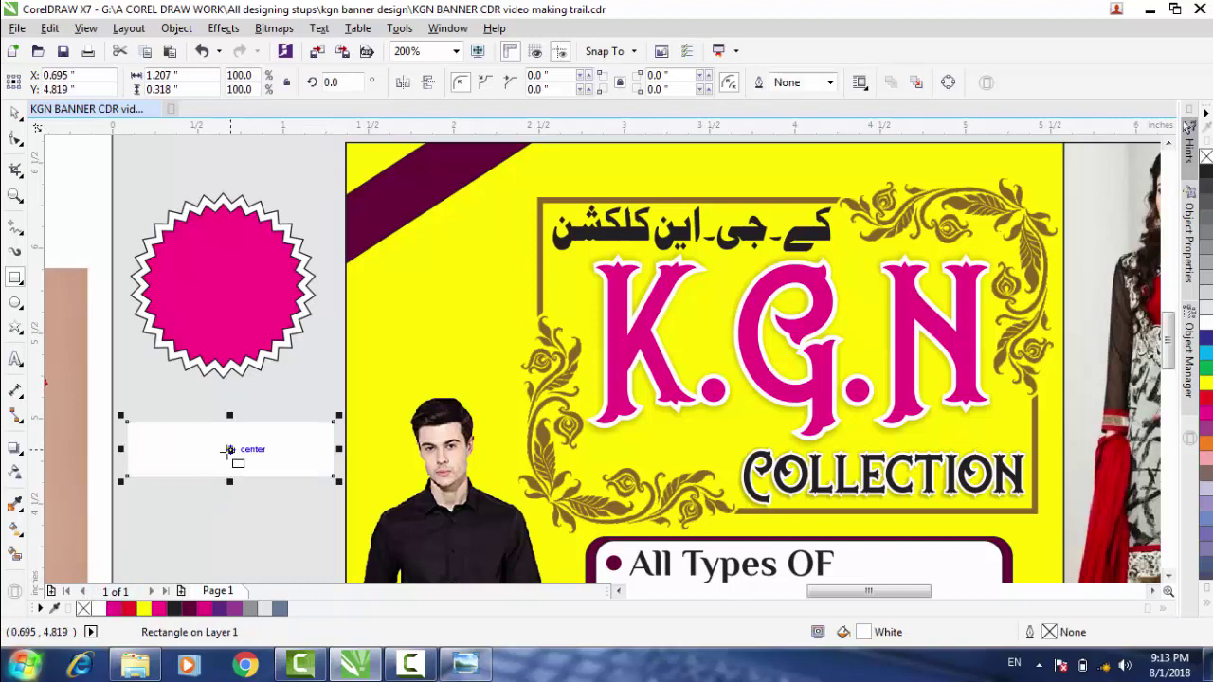
PowerClip the white rectangle inside the pink star.
right_click(229, 450)
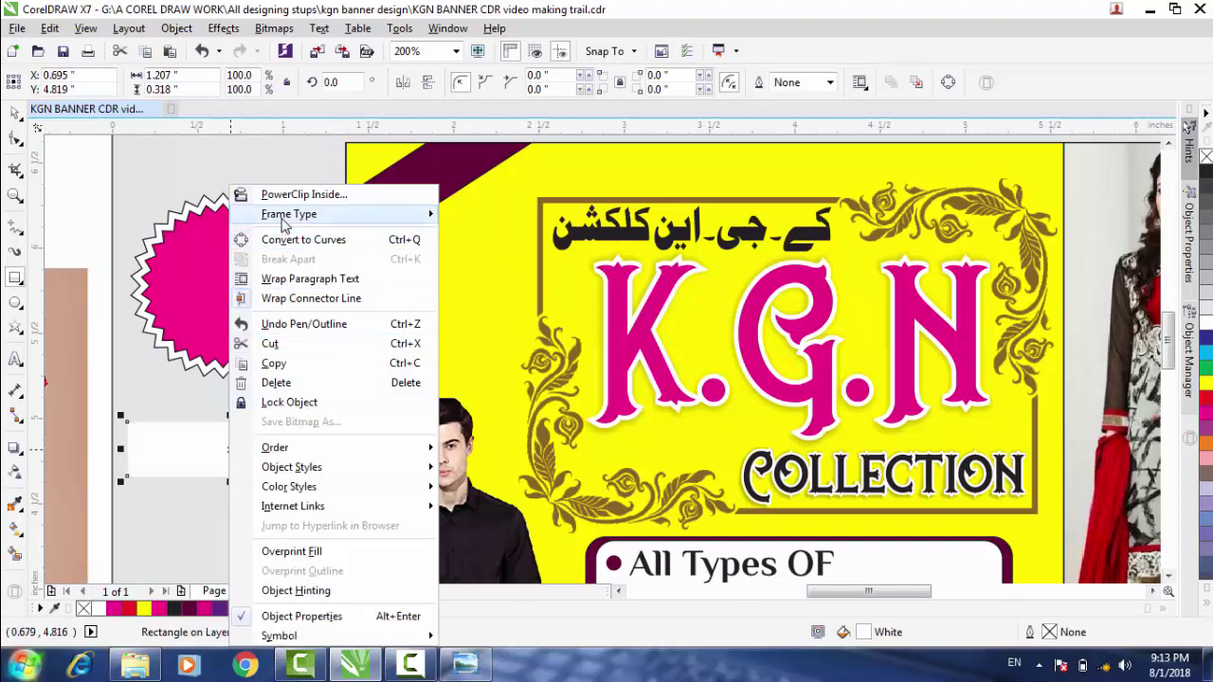
click(282, 195)
click(195, 293)
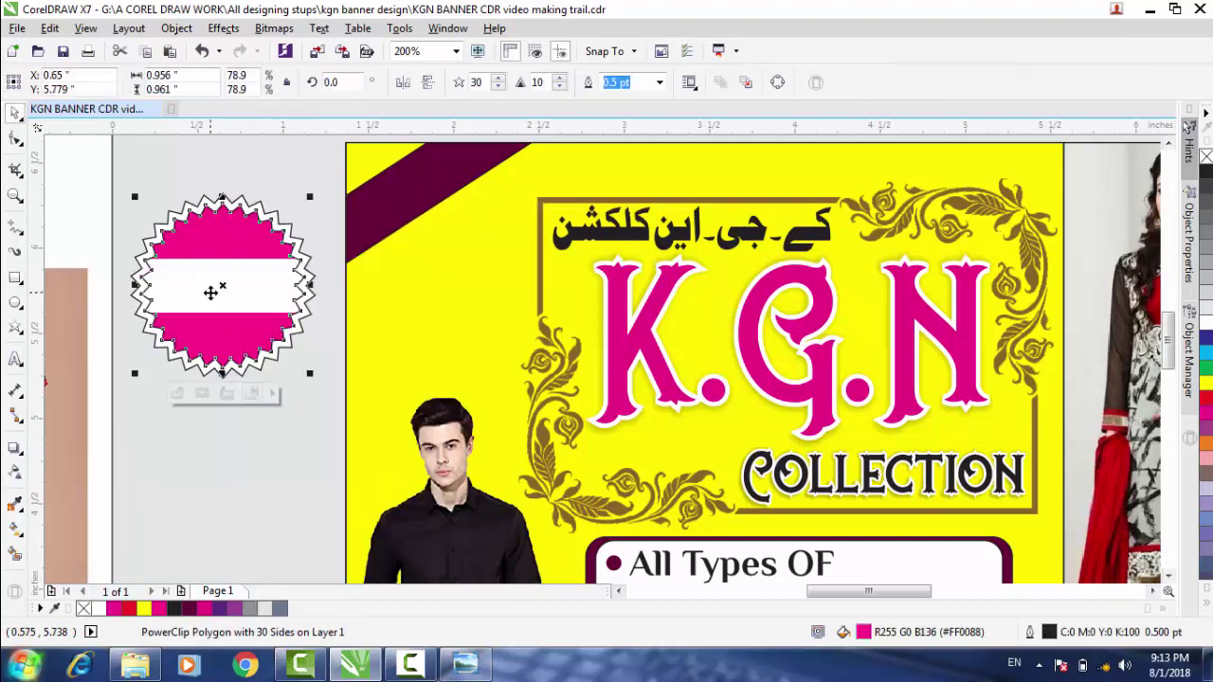
Nudge the white rectangle slightly down within the pink star's PowerClip contents.
click(179, 393)
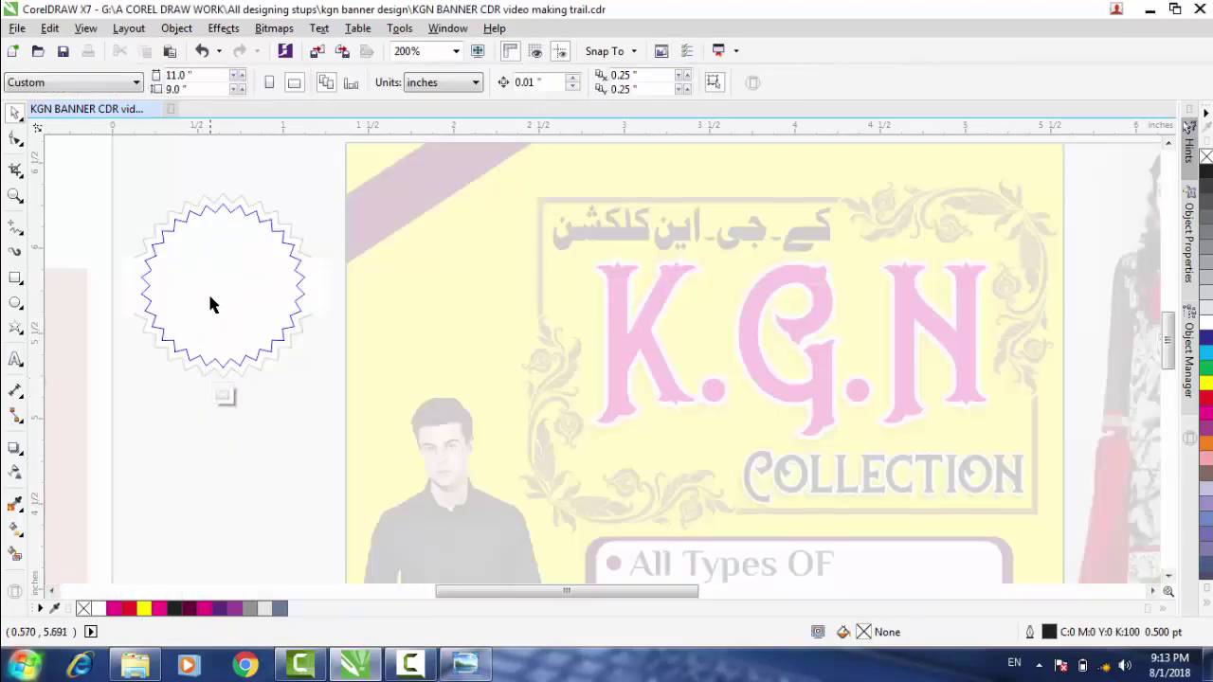
click(212, 294)
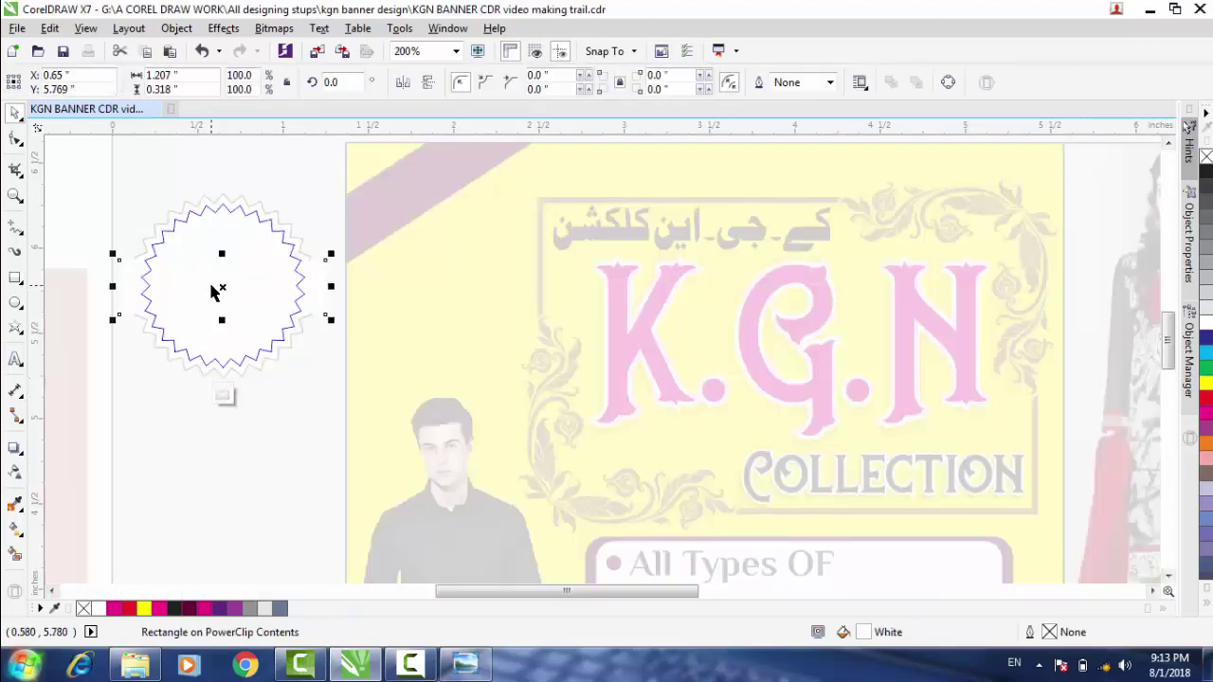
click(223, 394)
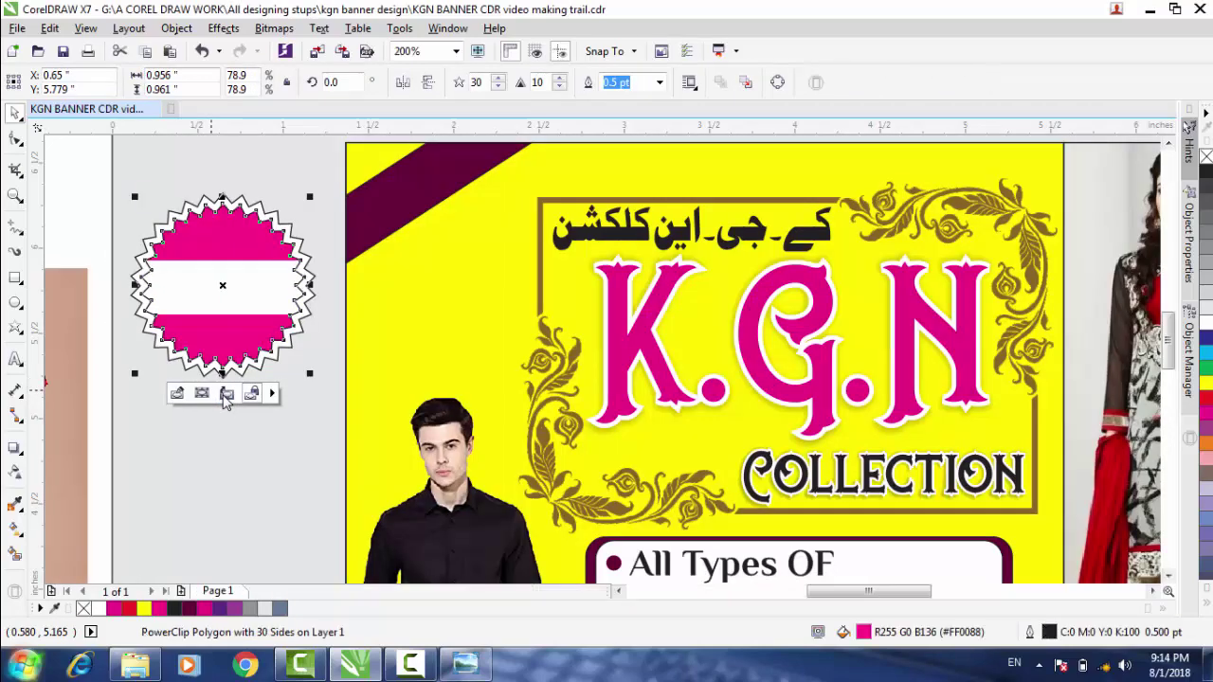
Move both stars onto the maroon ribbon in the banner's upper-left corner and shrink them to about 0.90 by 0.91 inches.
scroll(224, 410, down, 2)
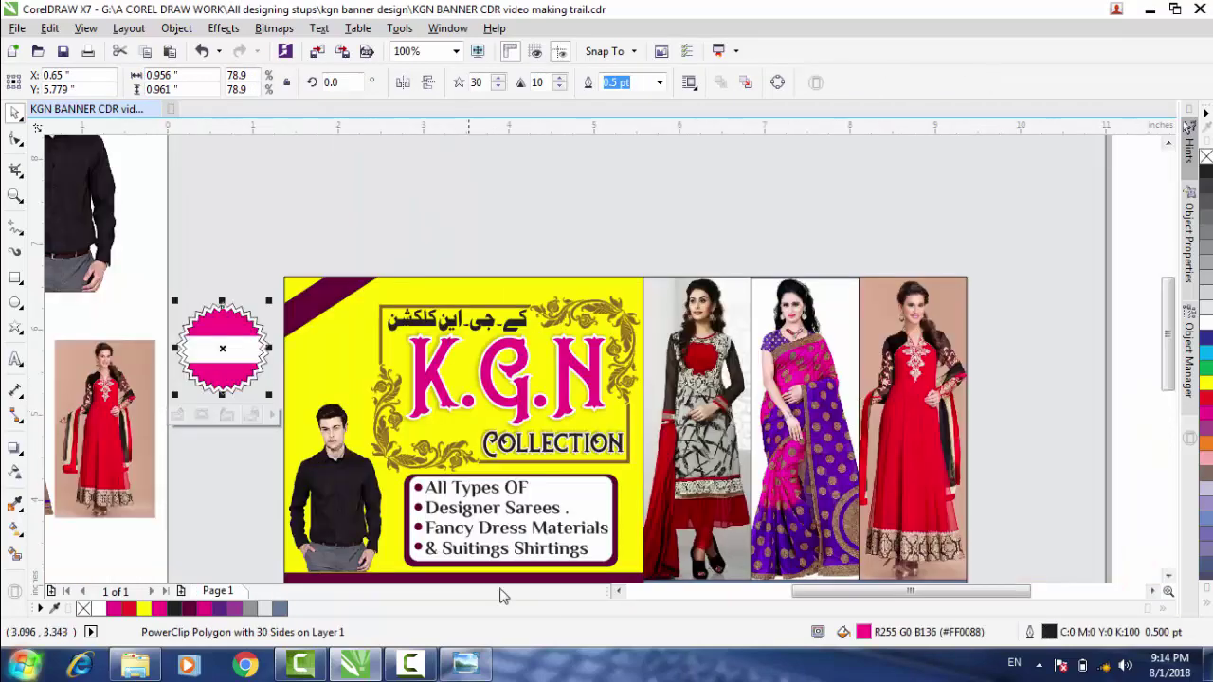
drag(788, 596, 753, 596)
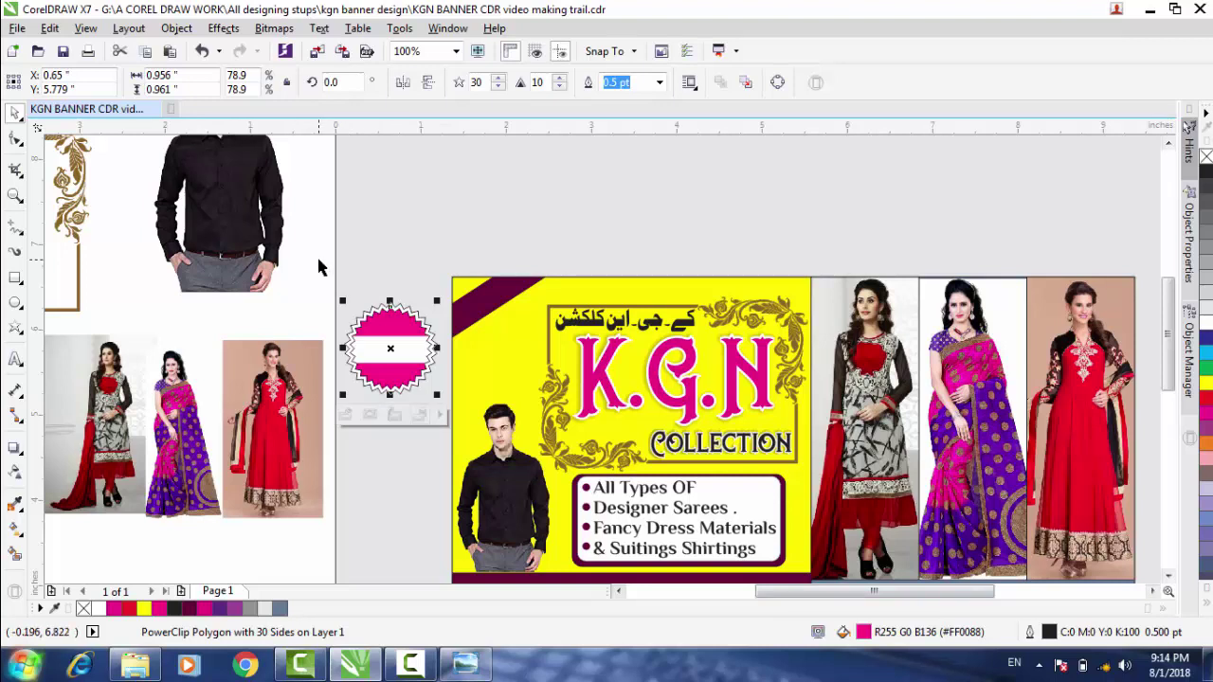
drag(319, 260, 442, 419)
drag(390, 349, 500, 331)
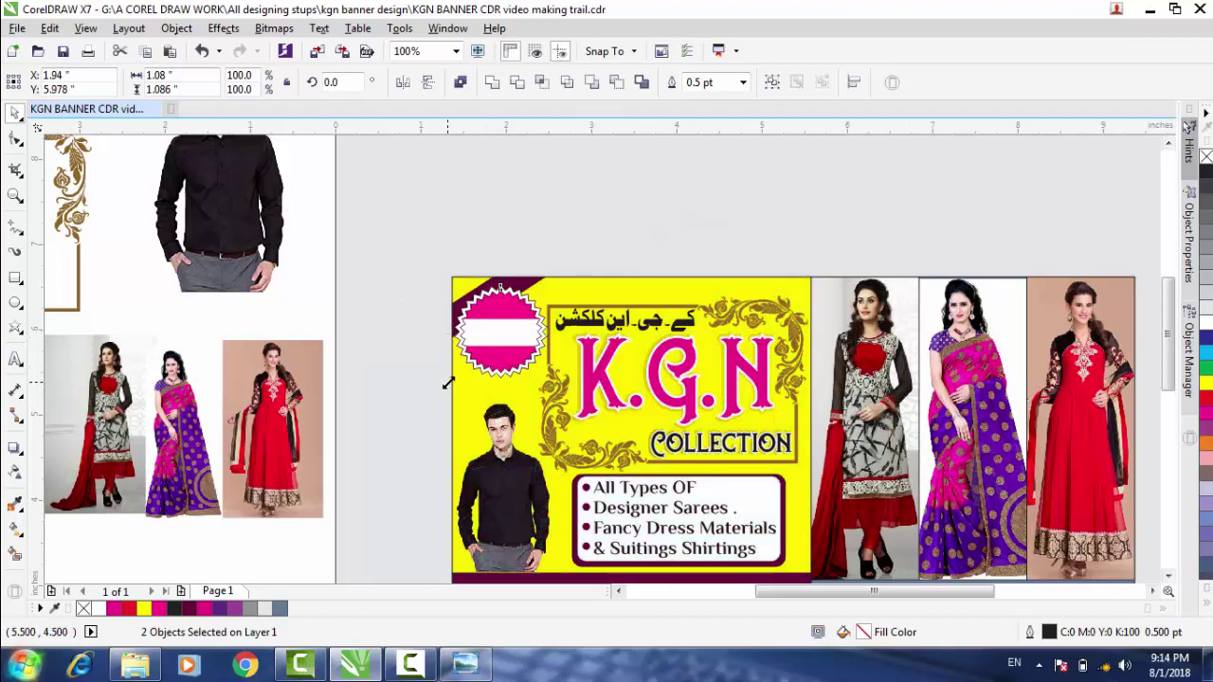
drag(447, 381, 456, 372)
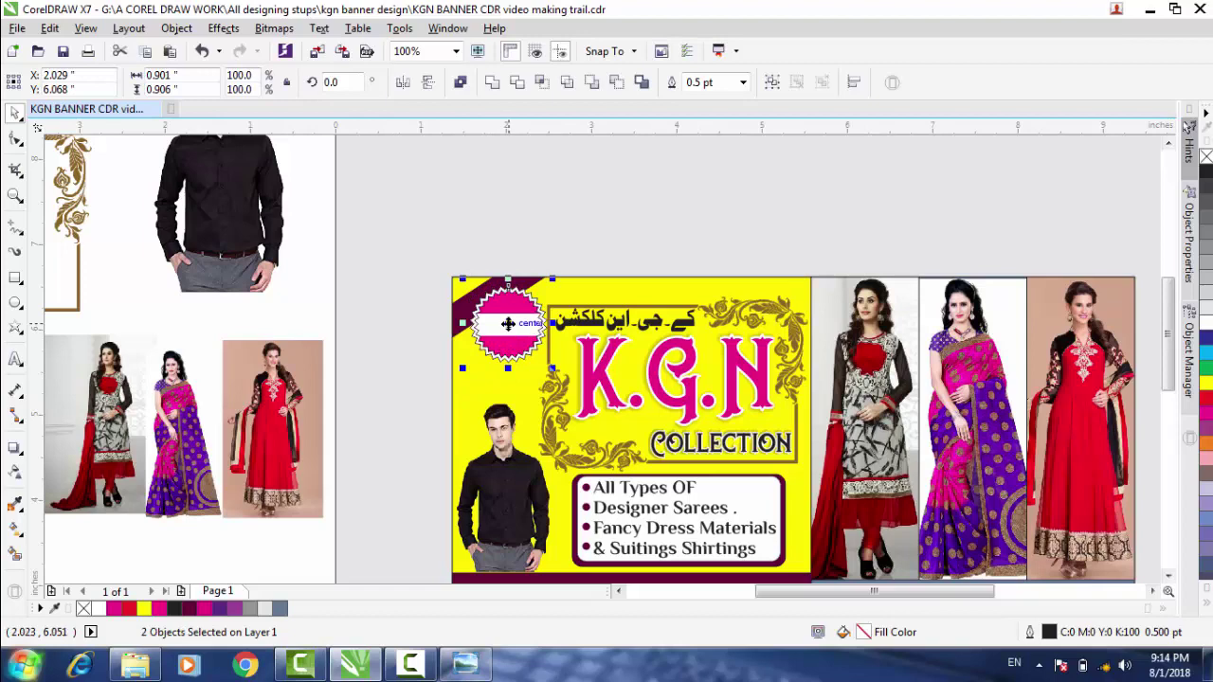
drag(508, 330, 497, 328)
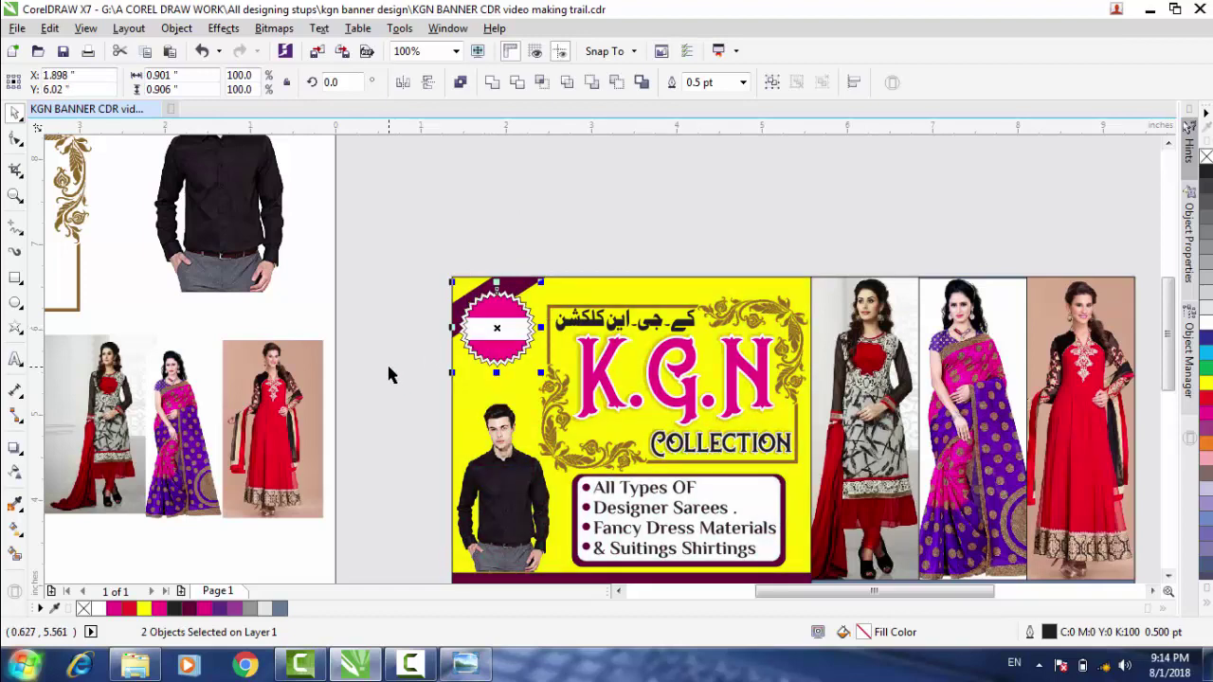
Shift both stars slightly up on the ribbon and shrink them to about 0.86 by 0.86 inches.
scroll(387, 362, right, 1)
scroll(480, 347, up, 2)
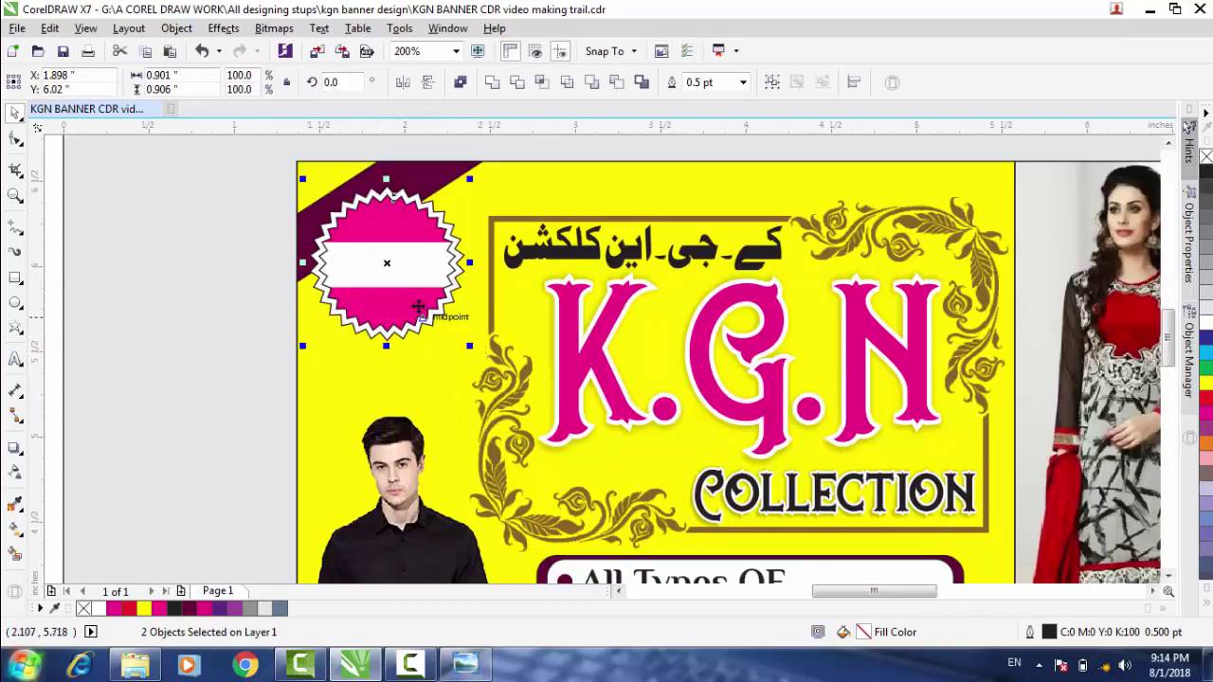
drag(386, 262, 387, 250)
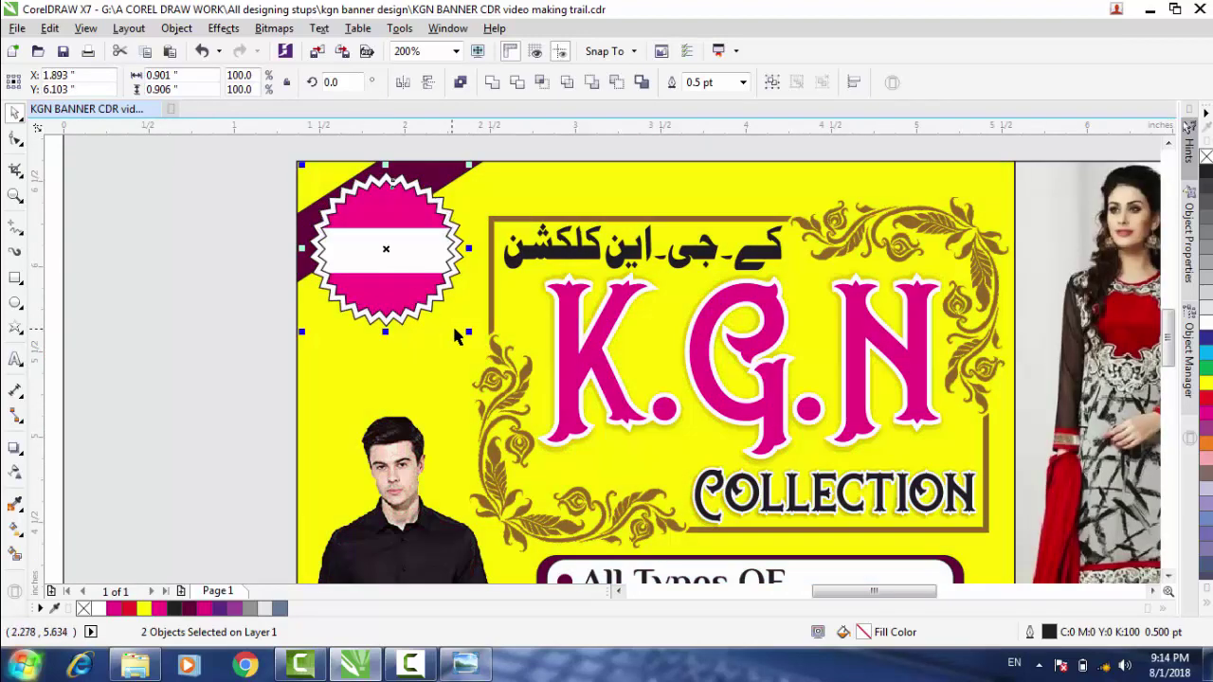
drag(465, 330, 471, 331)
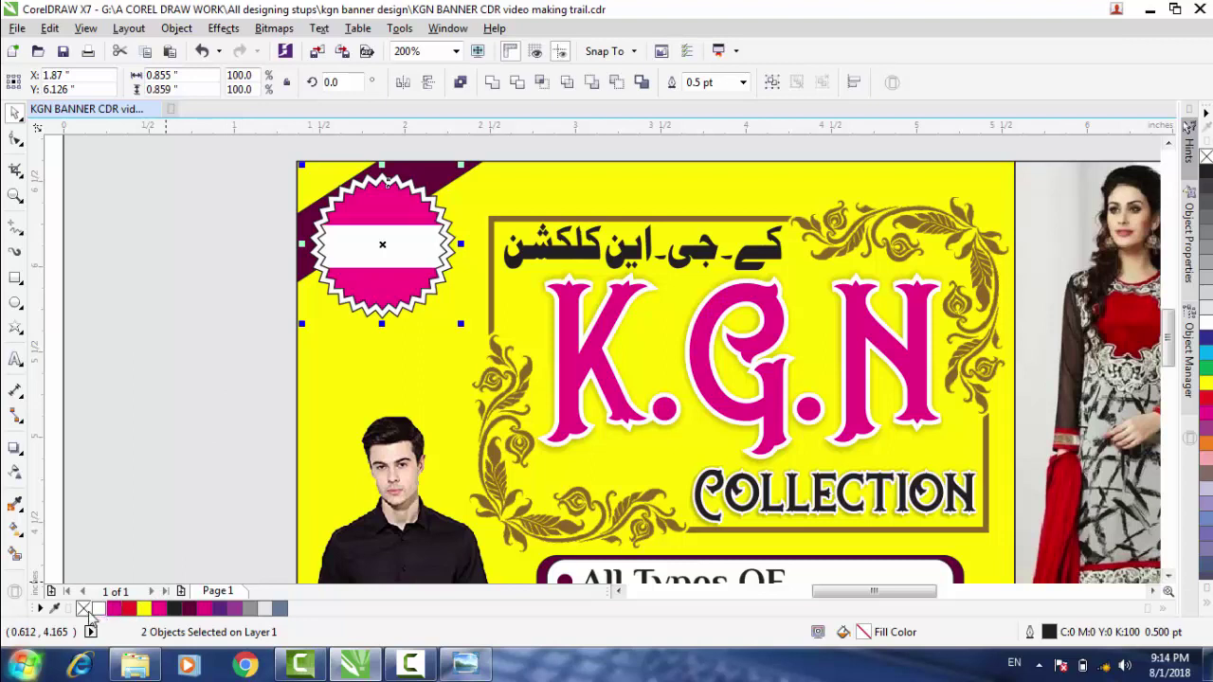
Group the two stars of the badge and remove their outline.
click(773, 83)
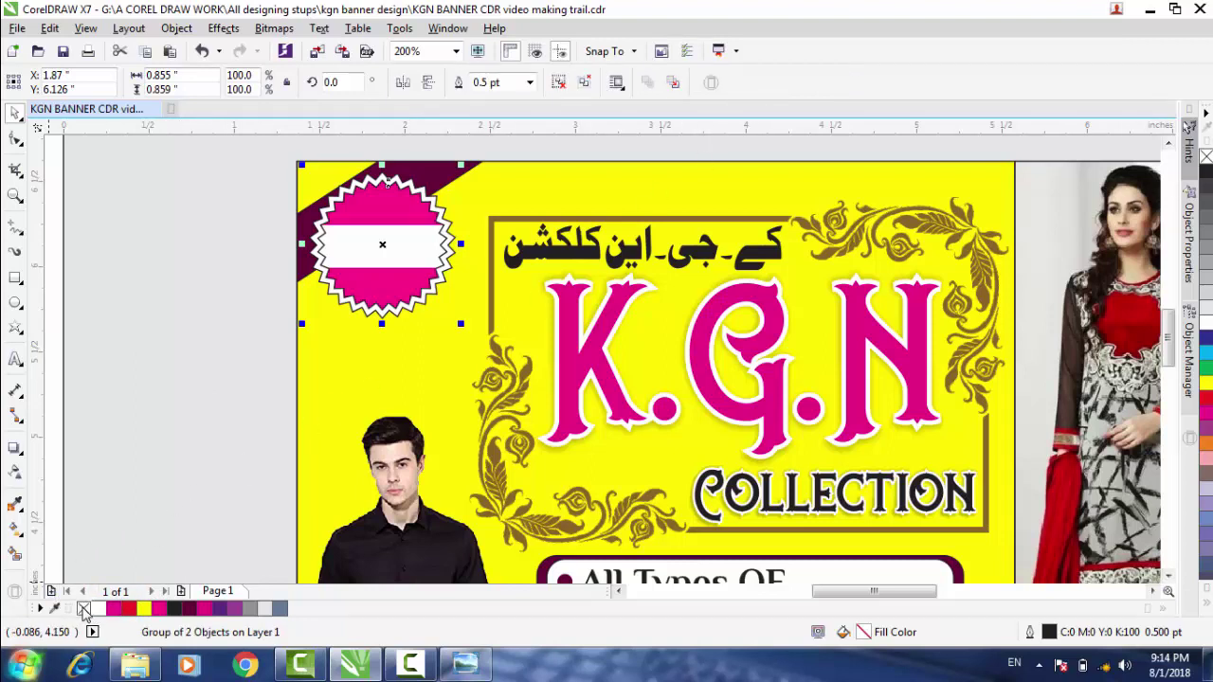
right_click(83, 608)
click(175, 384)
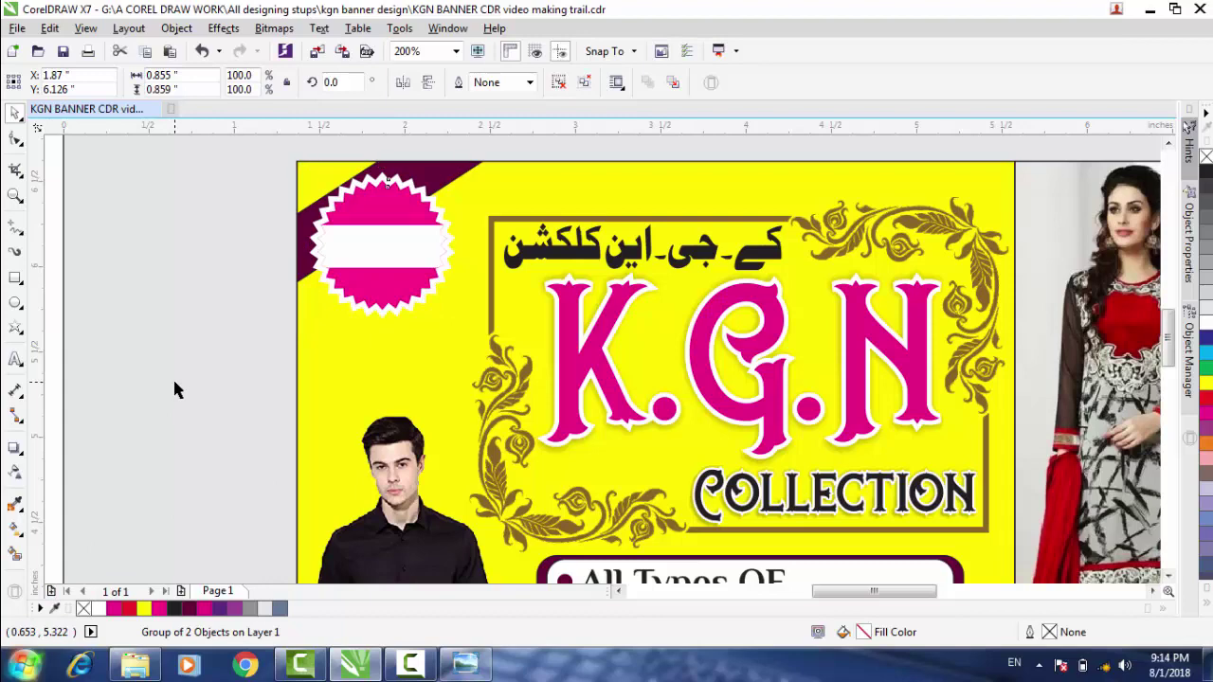
Move the three "Premium 100% Quality" text lines from beside the page to just above and left of the banner's star badge.
scroll(174, 384, down, 1)
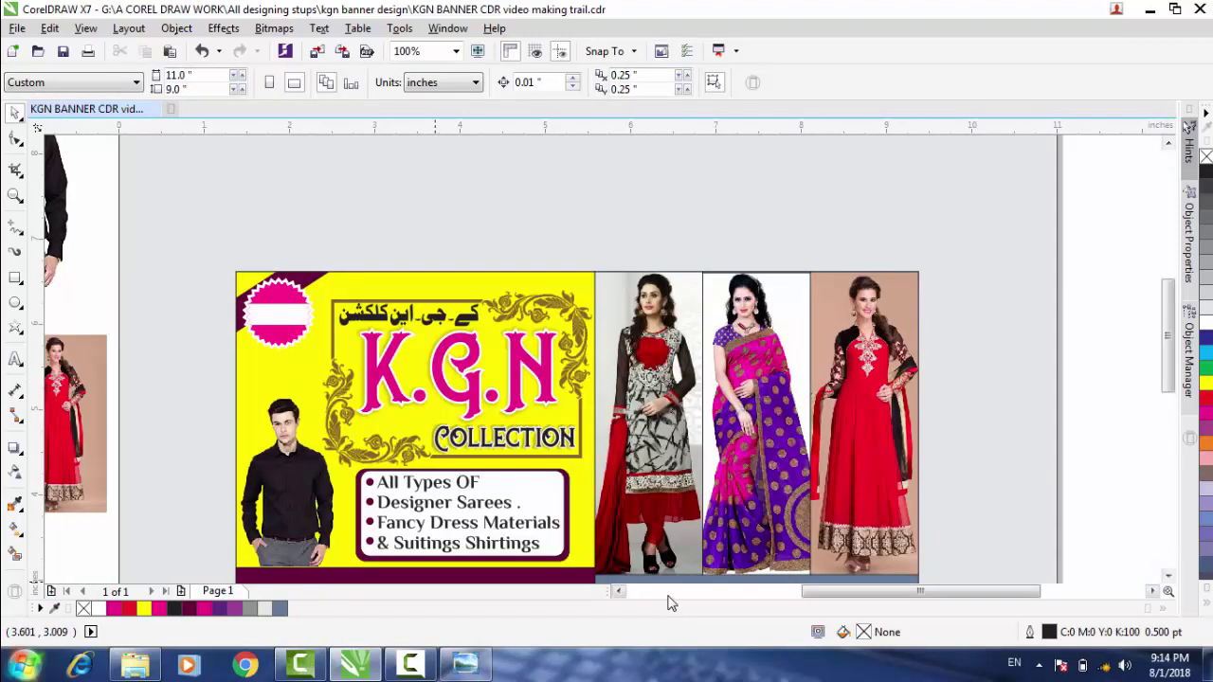
drag(834, 601, 804, 604)
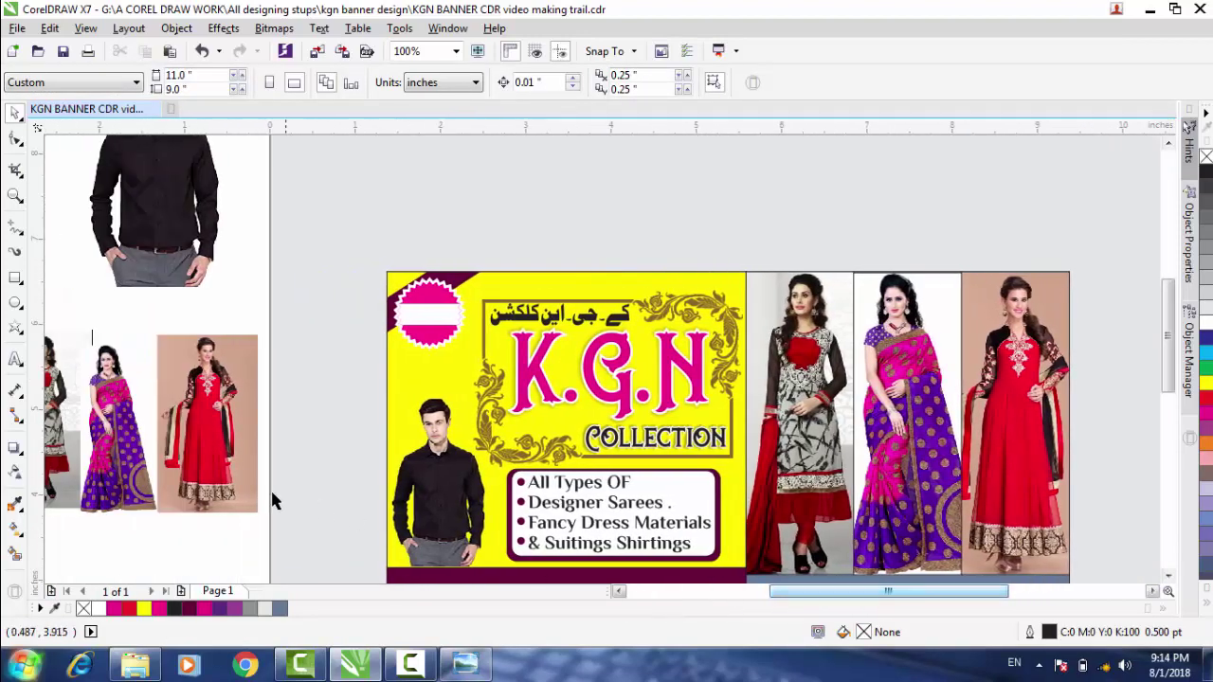
scroll(317, 469, down, 1)
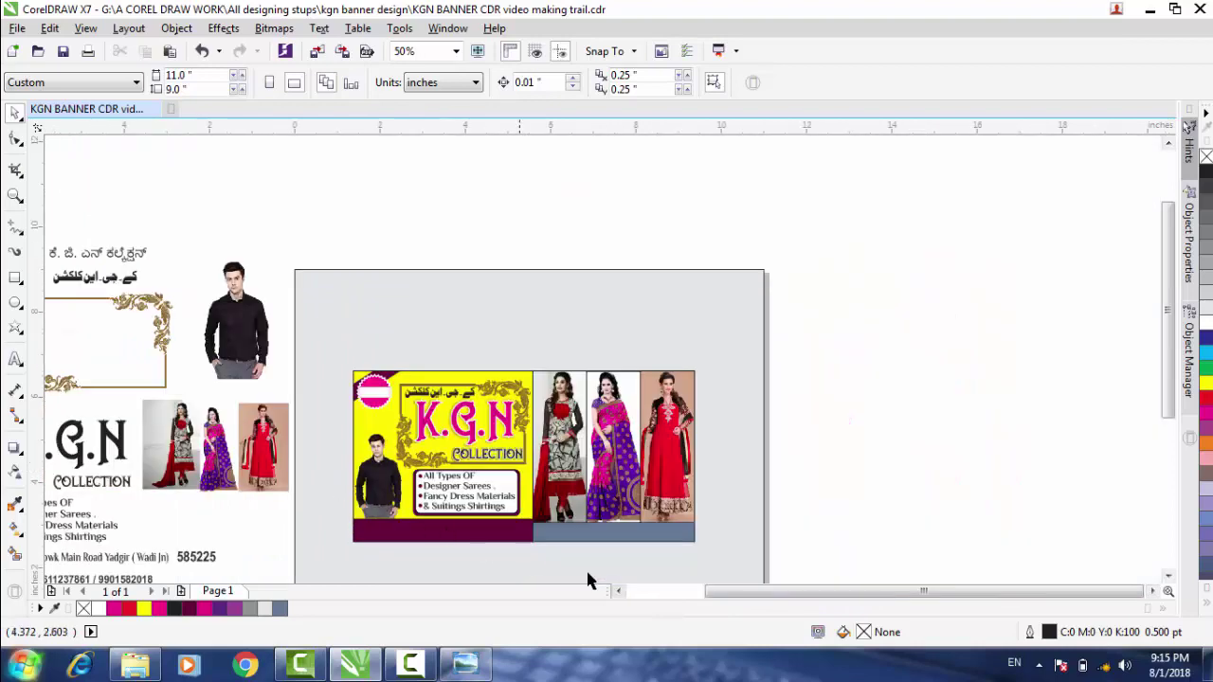
drag(750, 601, 698, 604)
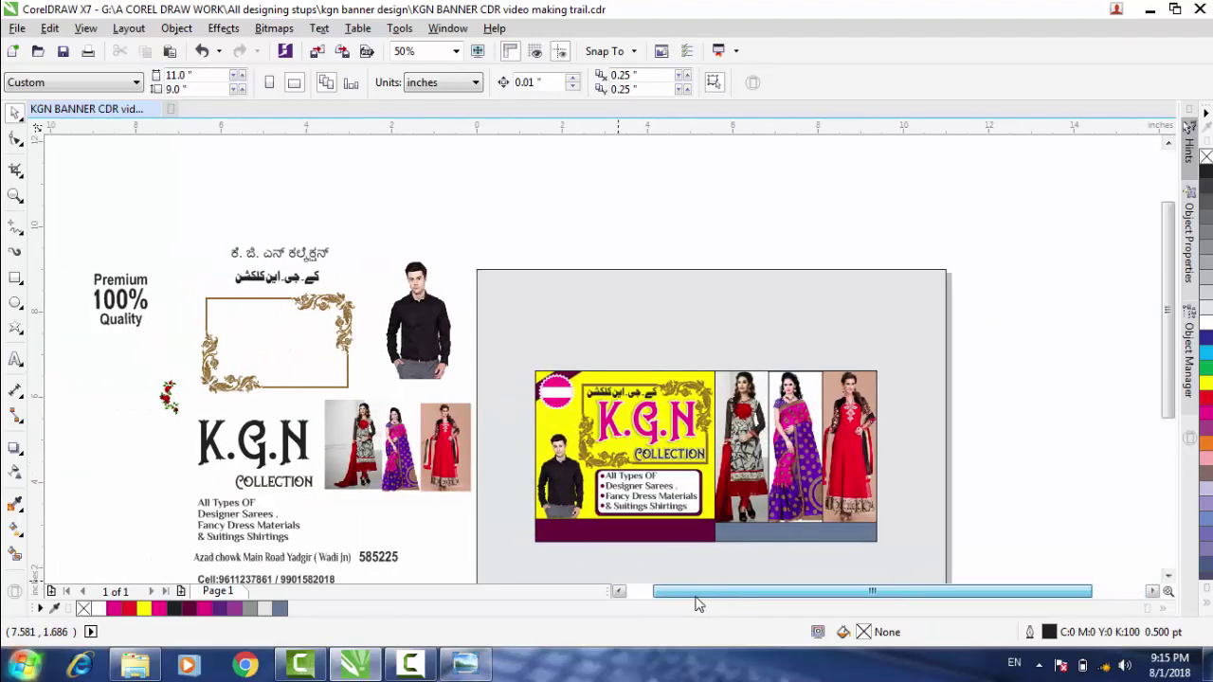
drag(74, 260, 164, 345)
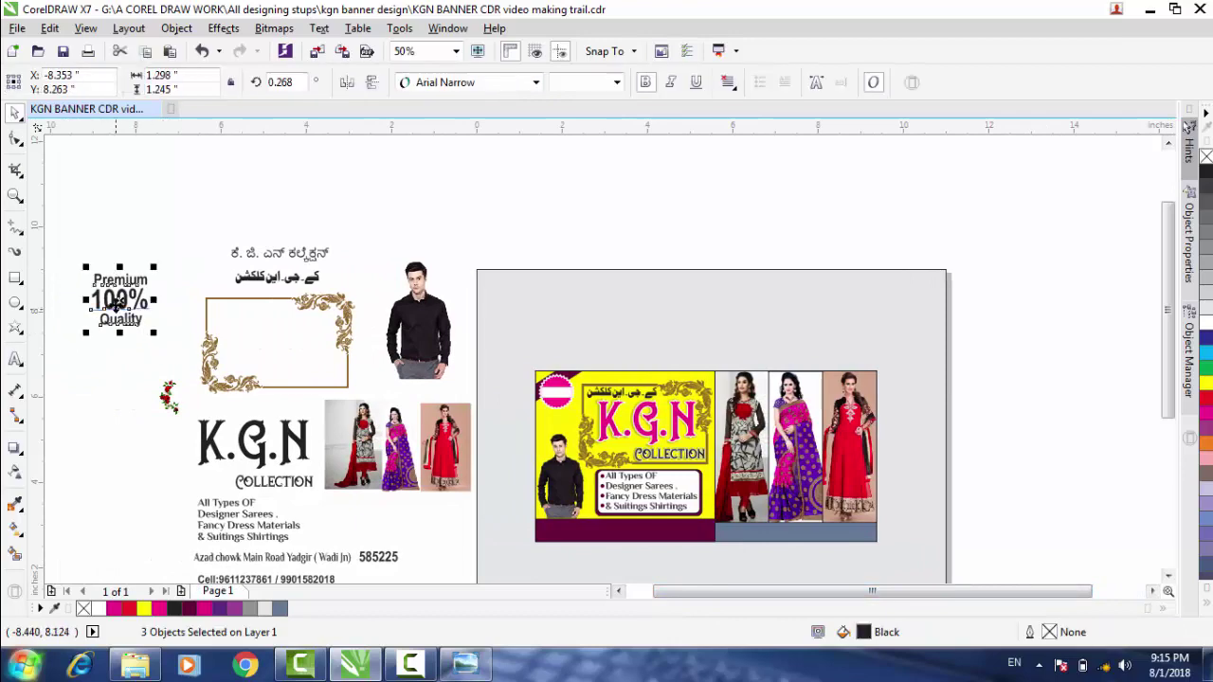
drag(119, 302, 505, 352)
Shrink the "Premium" and "Quality" texts together to about 0.50 by 0.51 inches and place them over the star badge's pink areas.
scroll(512, 389, up, 2)
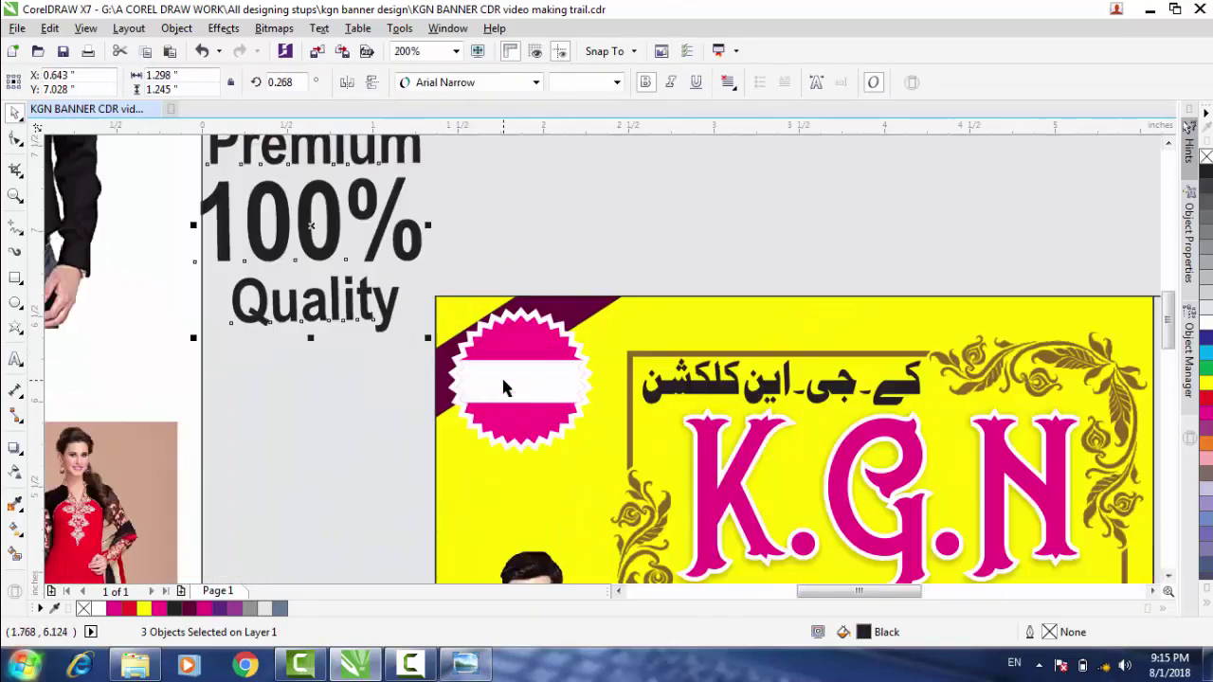
click(1166, 144)
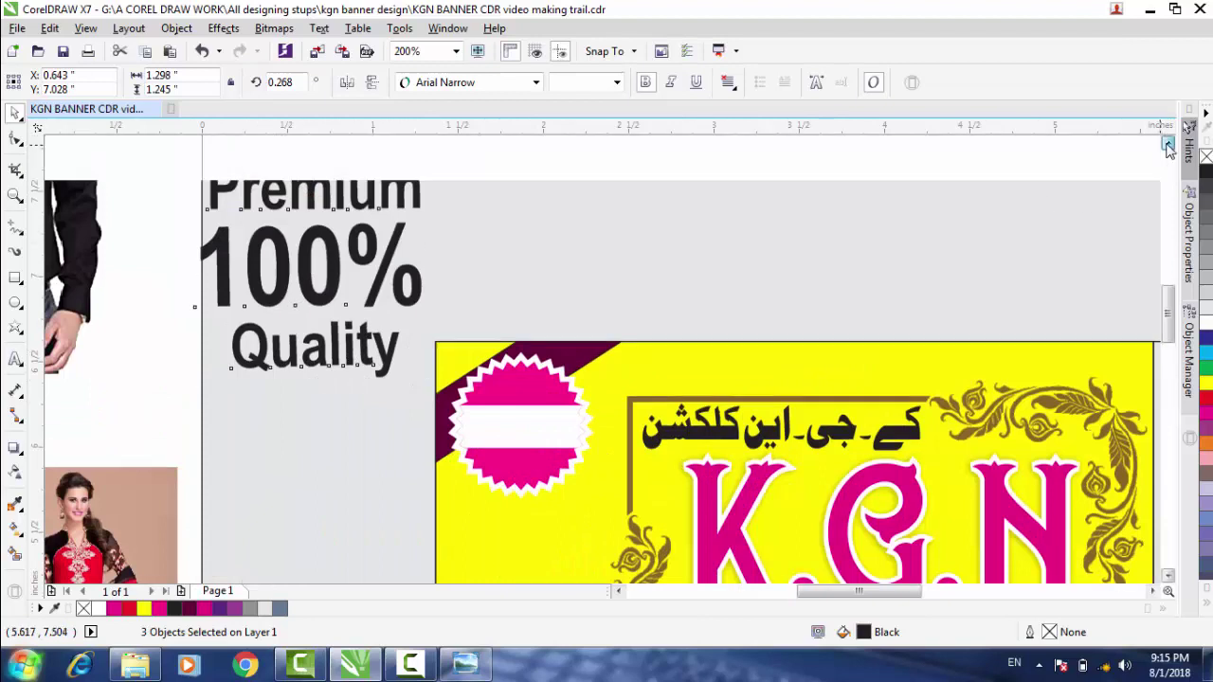
click(686, 217)
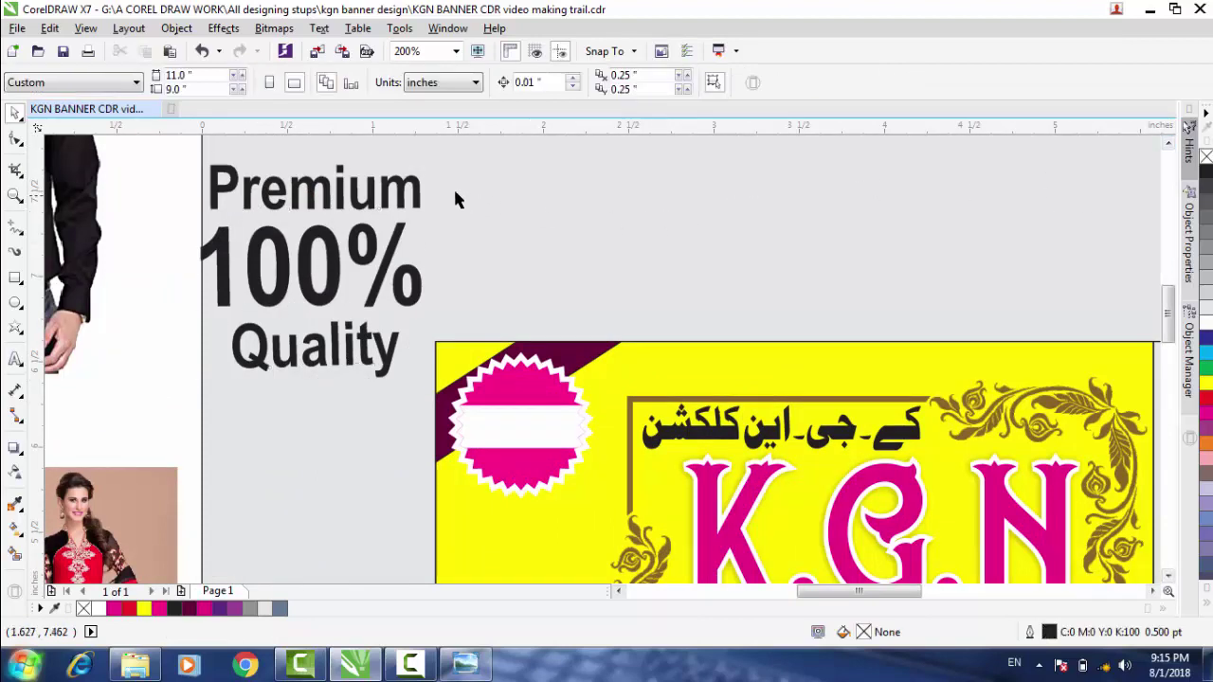
click(362, 208)
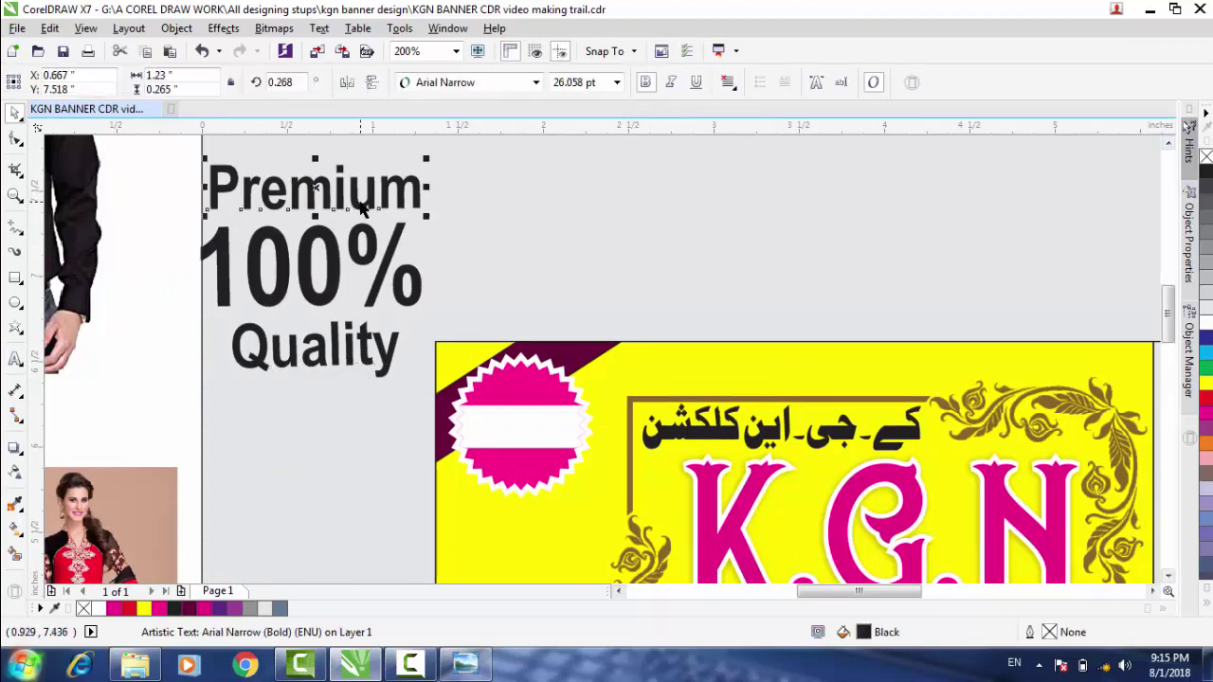
shift+click(367, 351)
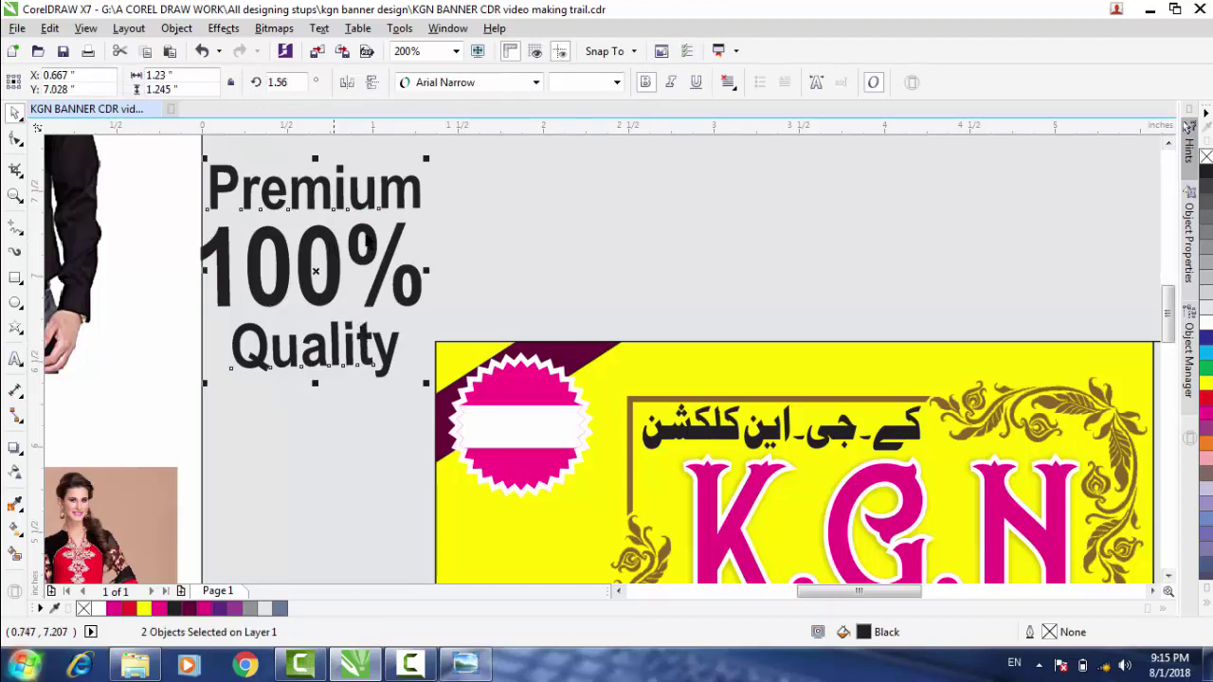
drag(314, 272, 541, 414)
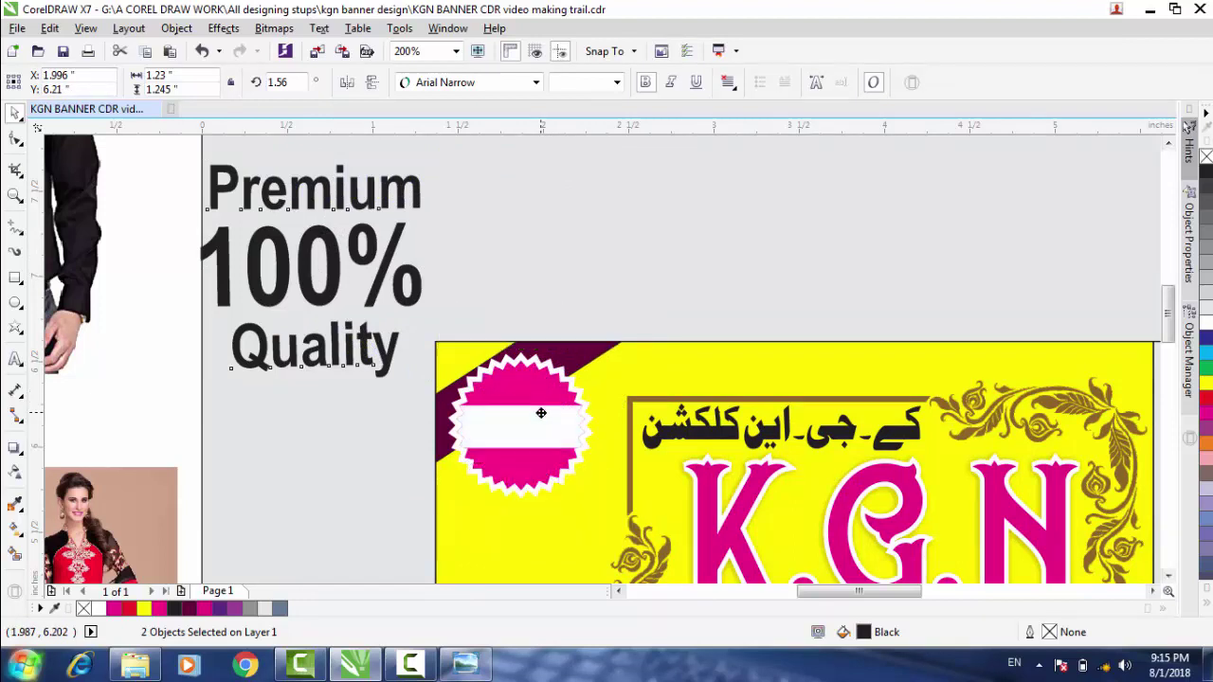
drag(426, 524, 556, 396)
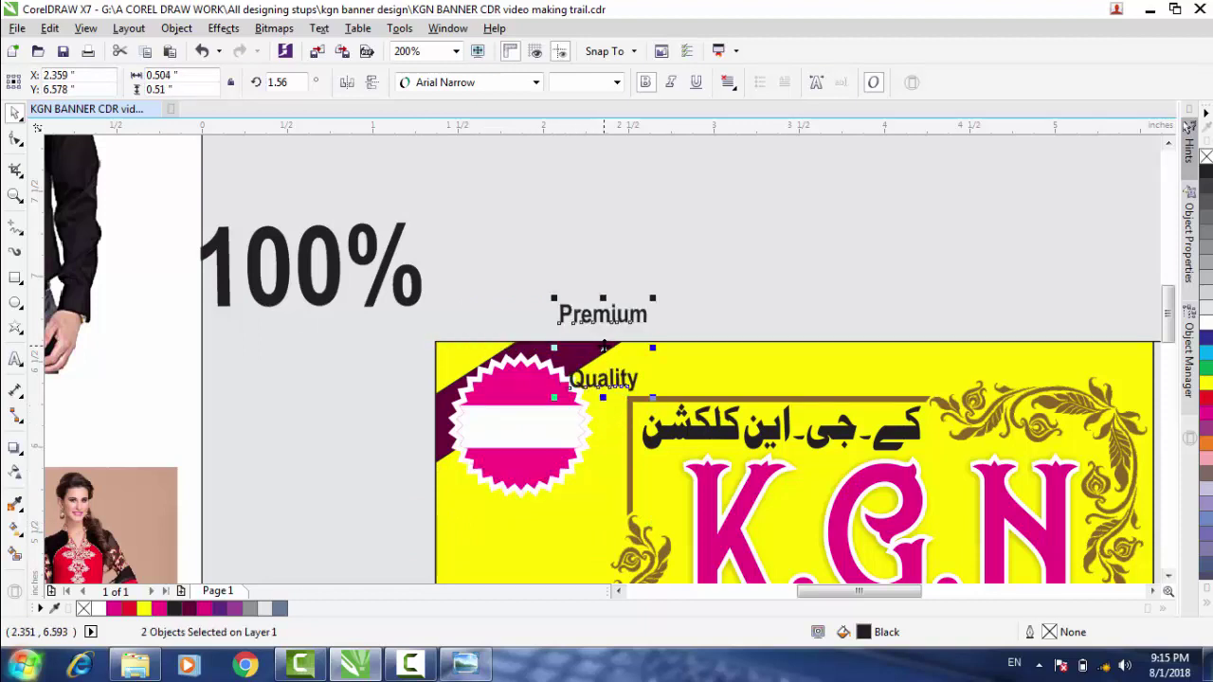
drag(604, 346, 519, 424)
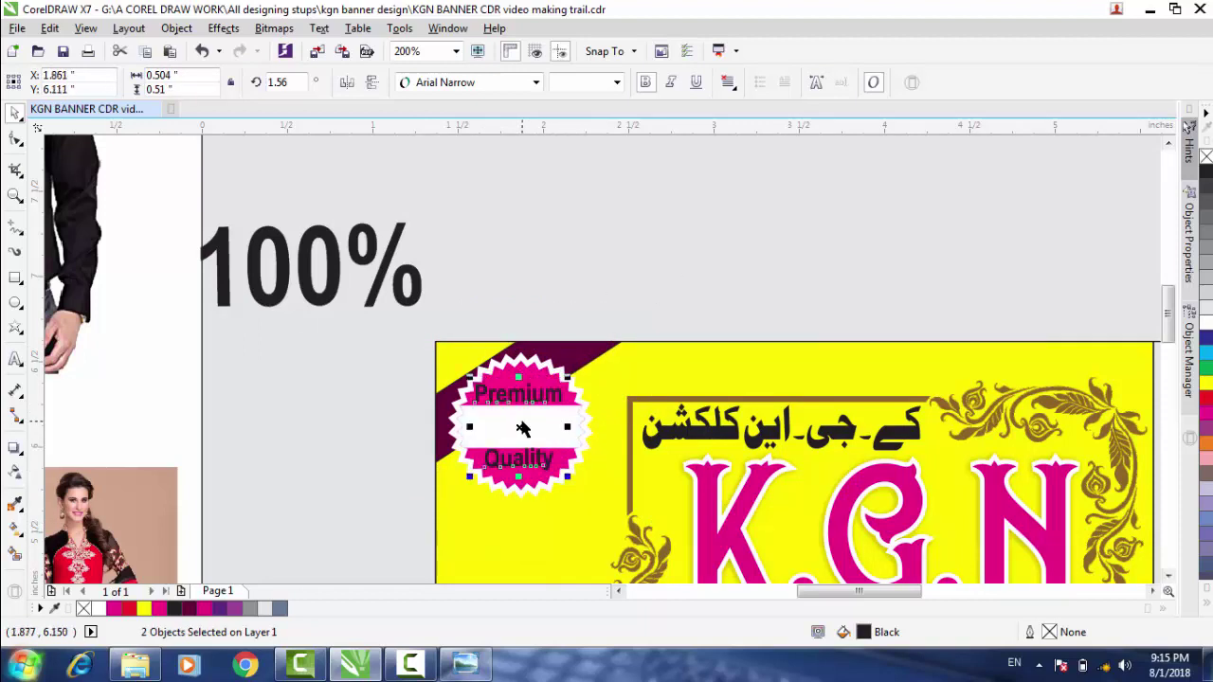
Nudge "Quality" slightly down and right, and shift "Premium" slightly right to center both words on the star badge.
click(358, 424)
click(531, 464)
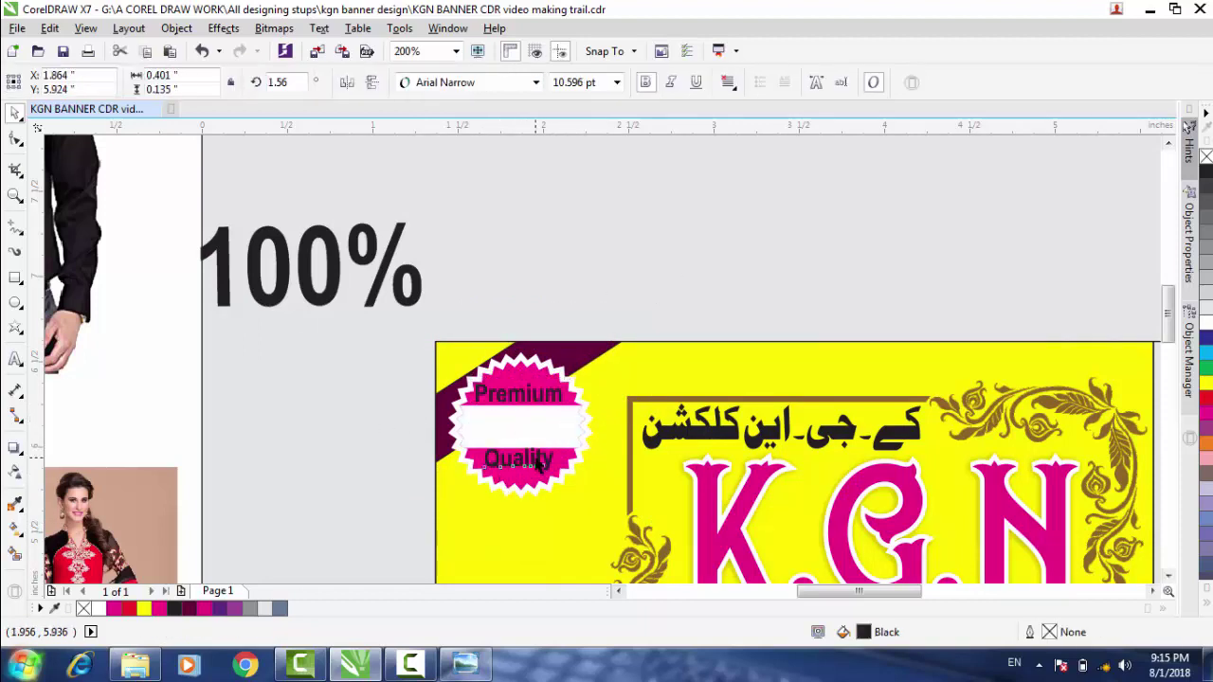
key(Down)
key(Right)
key(Down)
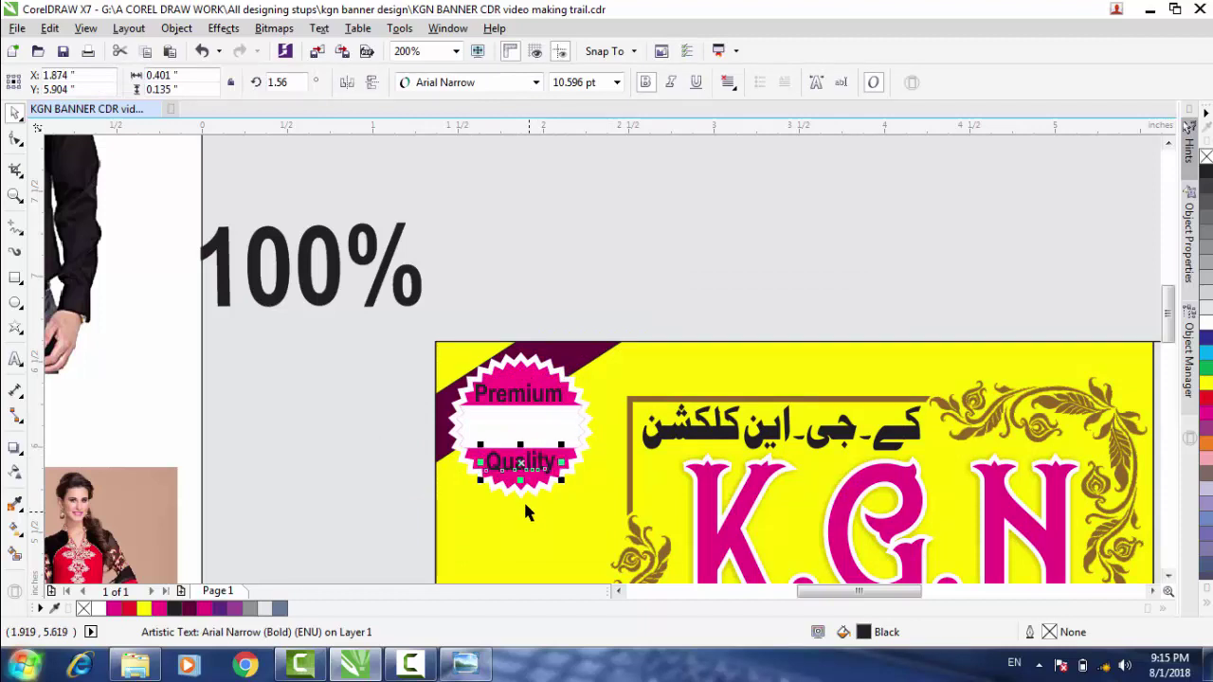
click(525, 401)
drag(518, 394, 522, 397)
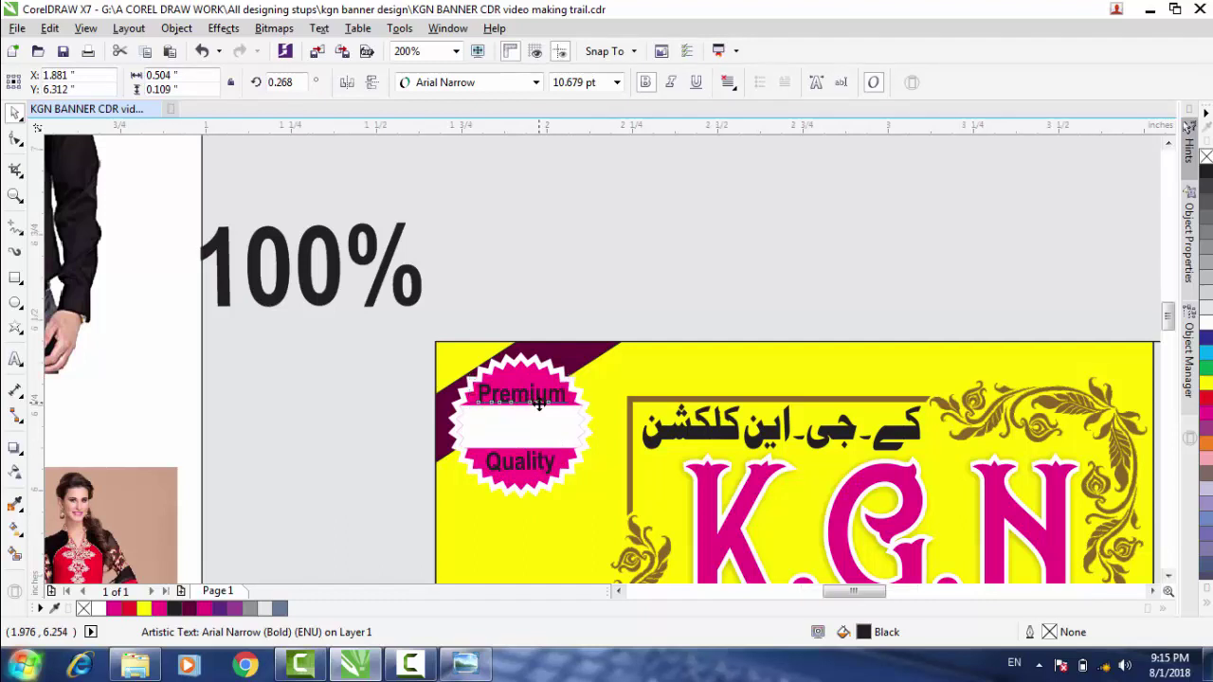
Fill the "Premium" and "Quality" texts on the star badge with white.
scroll(534, 412, up, 1)
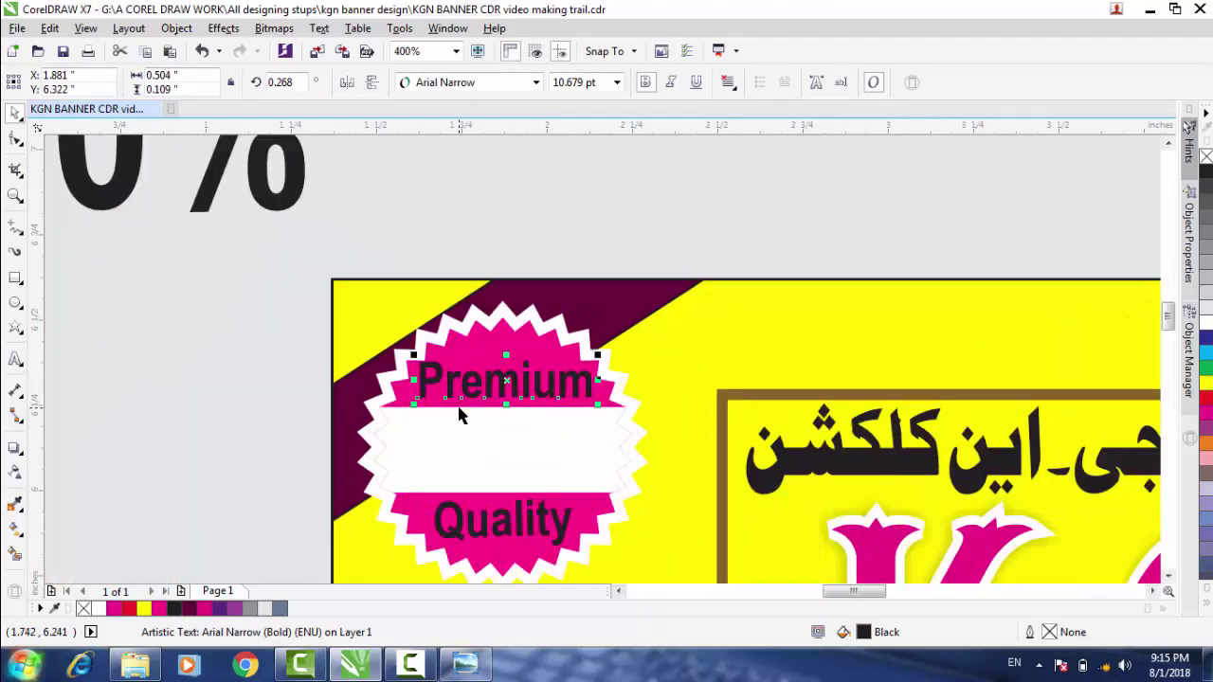
click(500, 532)
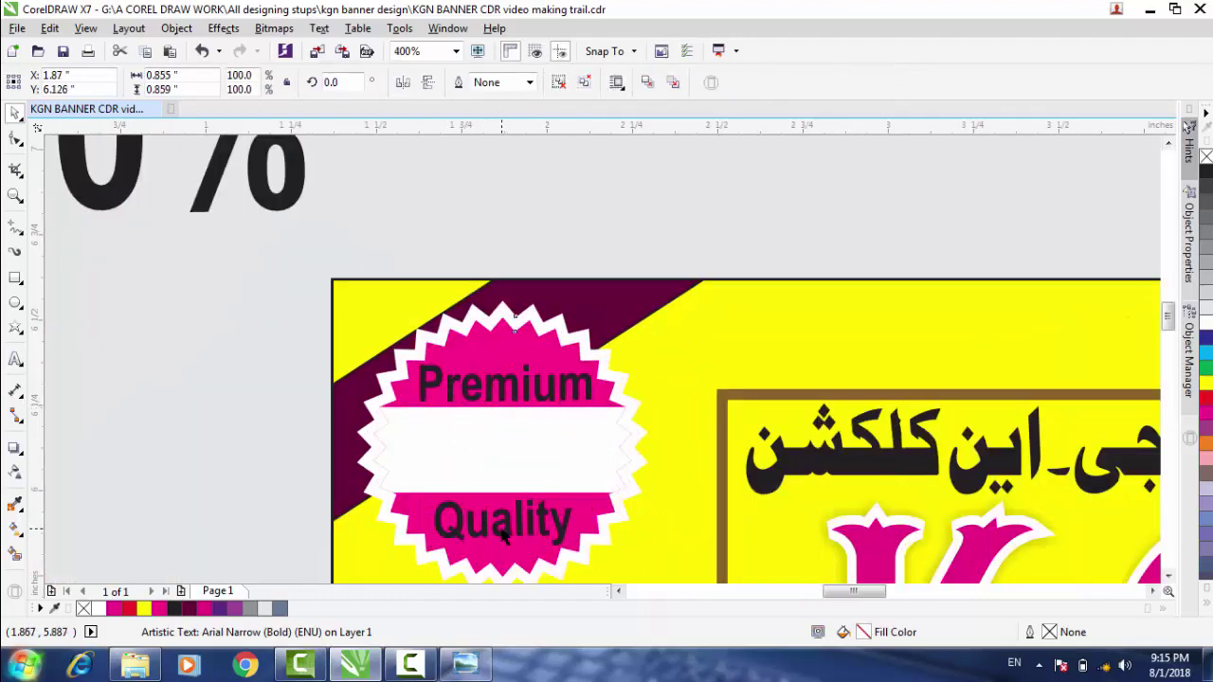
click(505, 529)
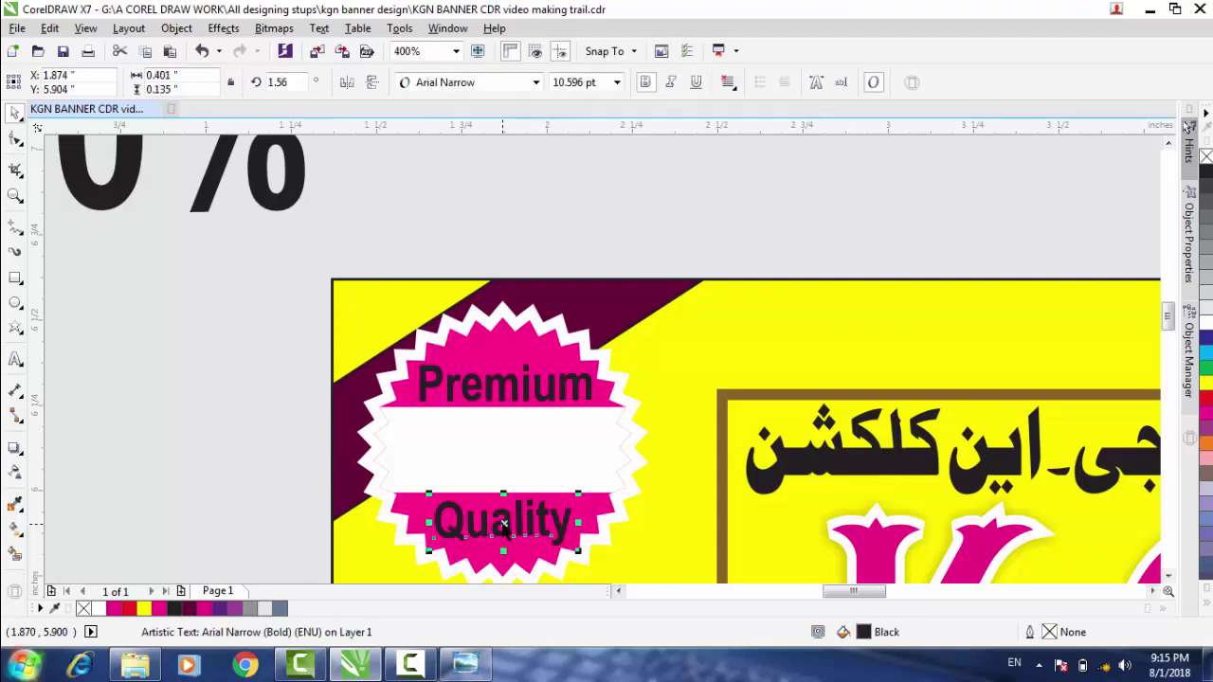
shift+click(496, 384)
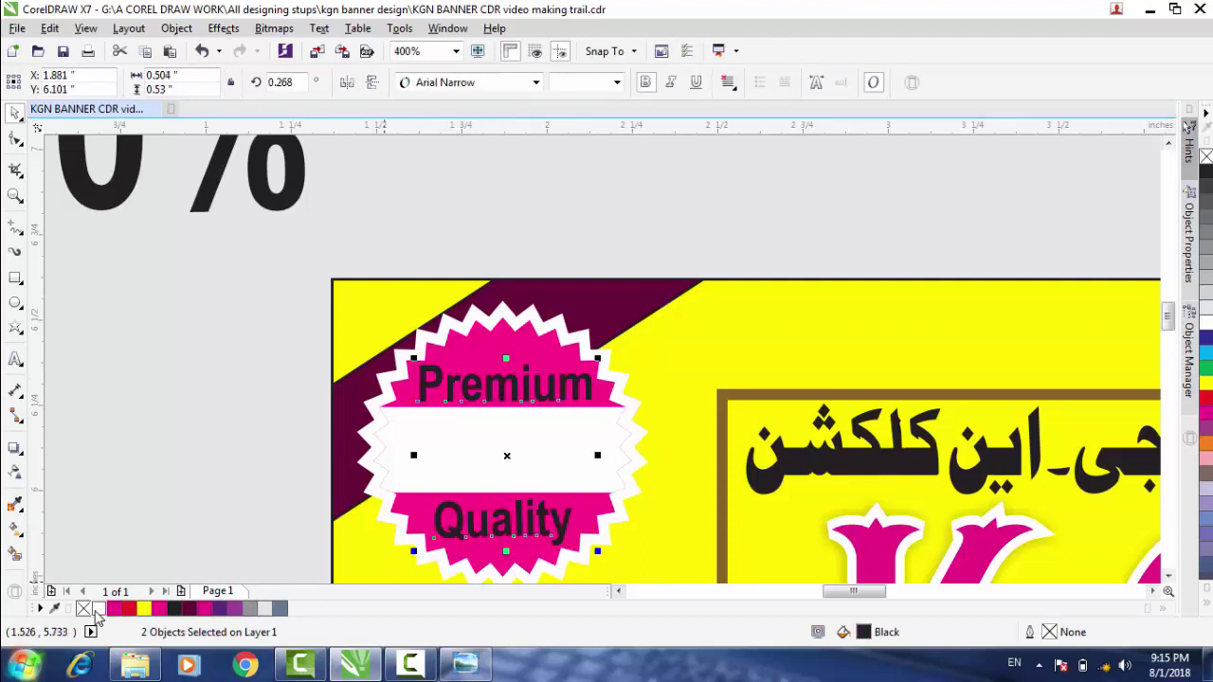
click(99, 608)
scroll(193, 443, down, 1)
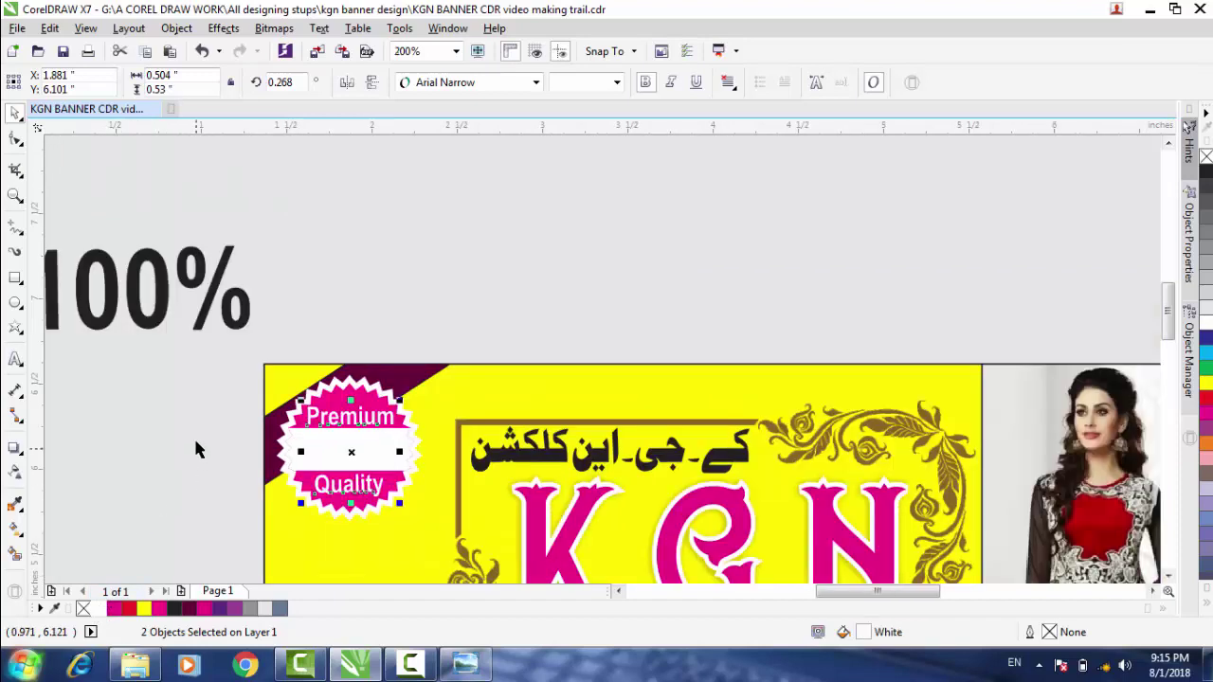
Shrink the "100%" text to about 0.57 by 0.22 inches and center it on the star badge's white band.
drag(163, 318, 375, 295)
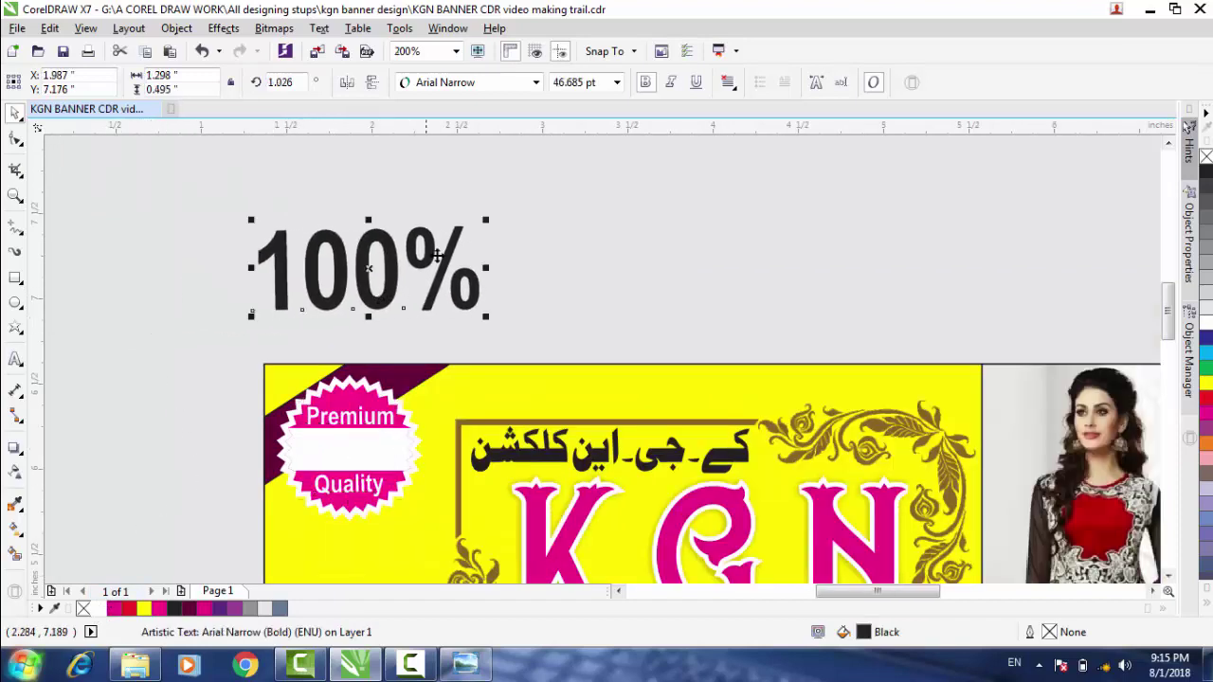
drag(486, 221, 366, 265)
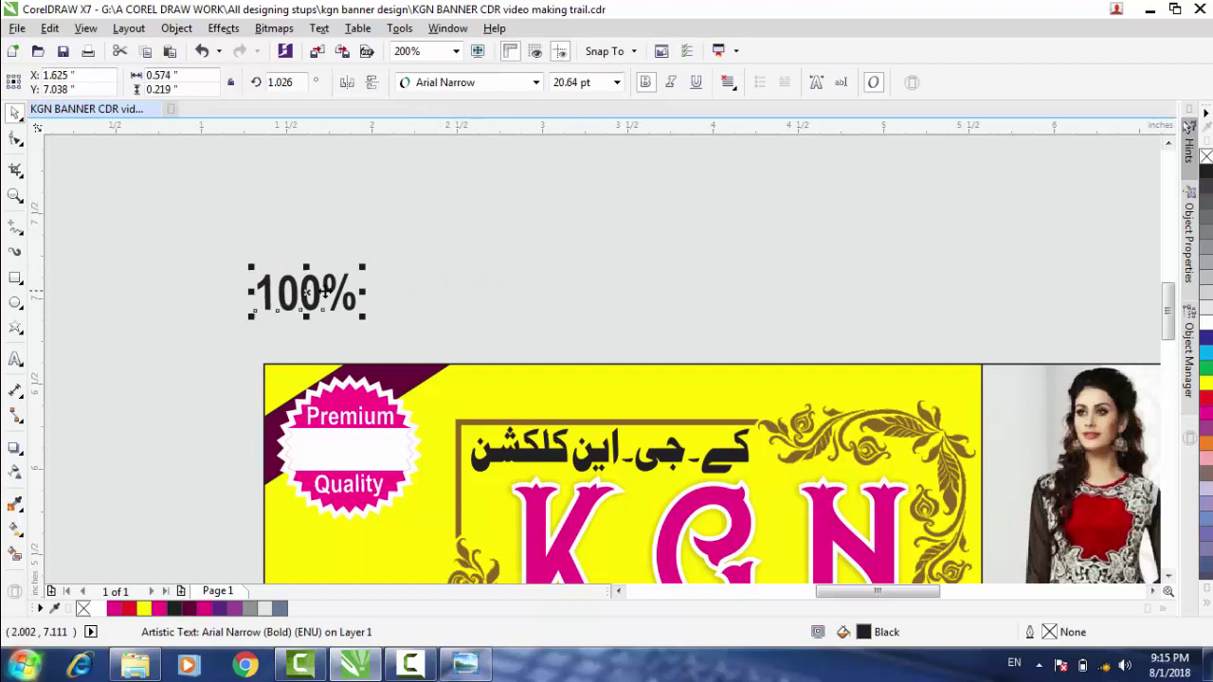
drag(308, 295, 353, 464)
scroll(352, 463, up, 2)
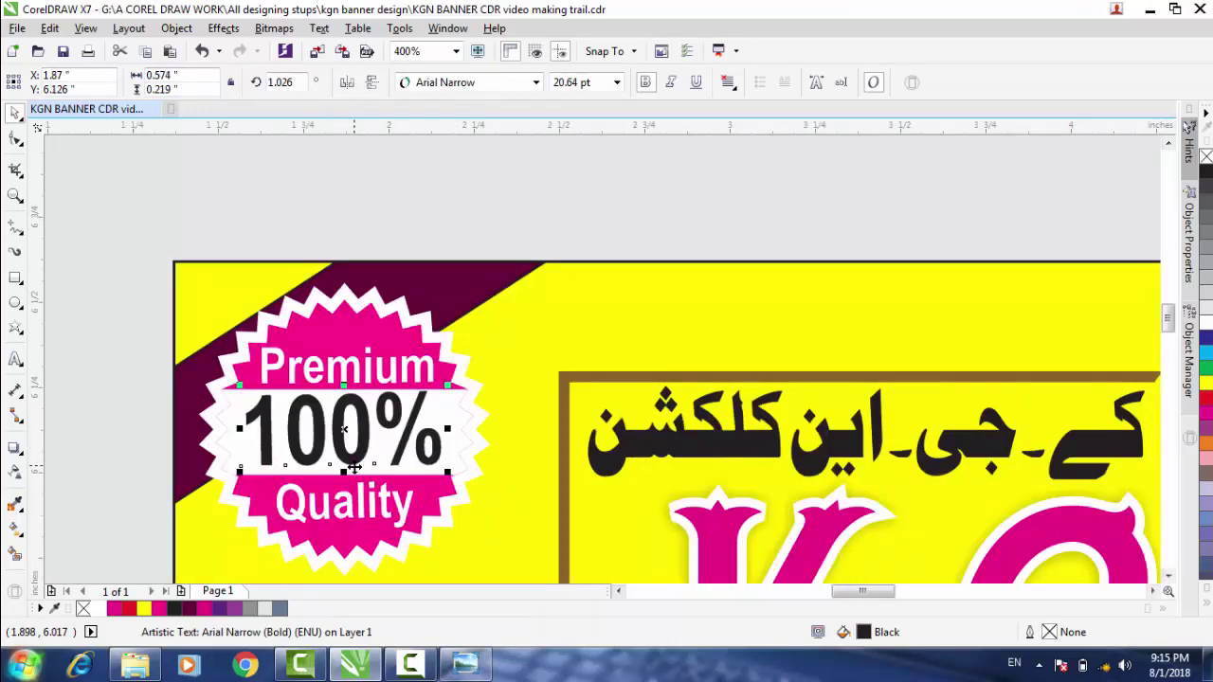
drag(353, 466, 350, 470)
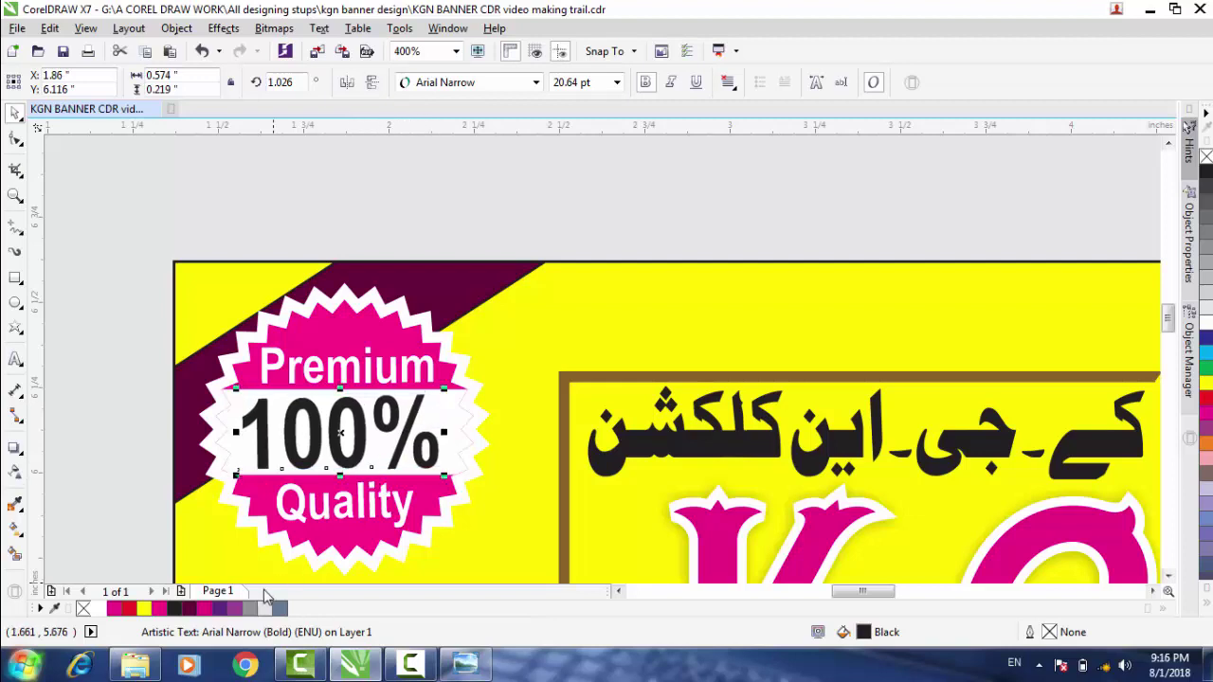
Fill the "100%" text on the badge with dark maroon (C39 M100 Y47 K47), after trying bright pink.
click(191, 608)
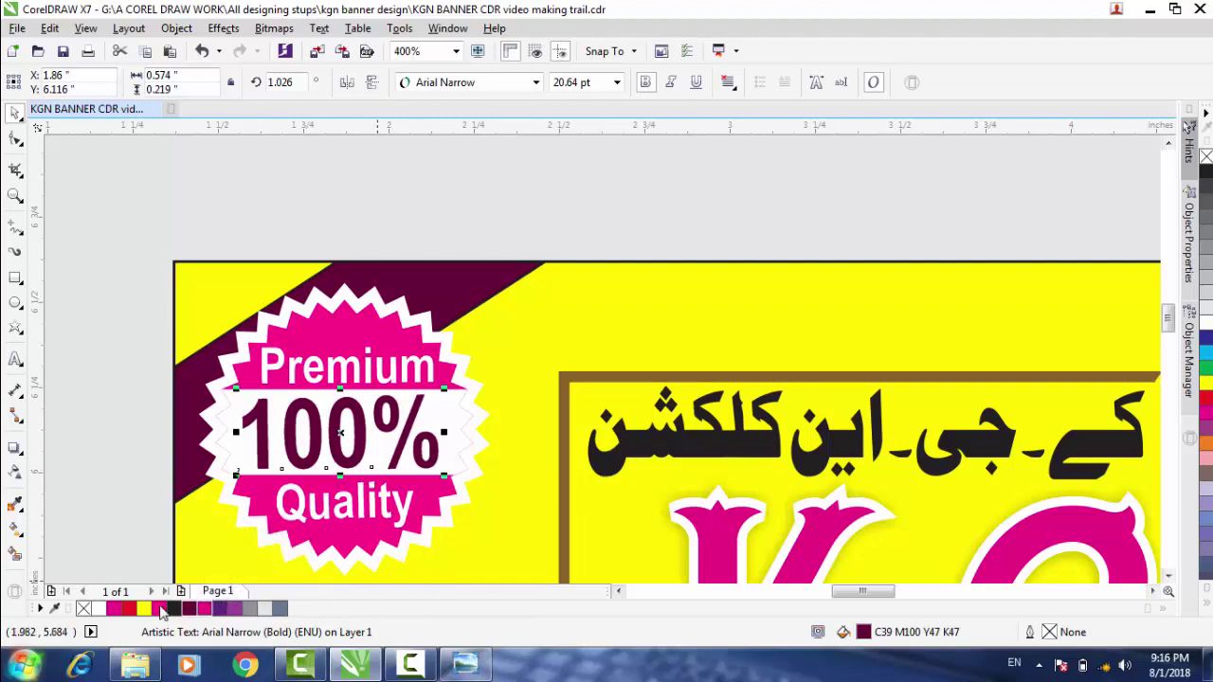
click(160, 609)
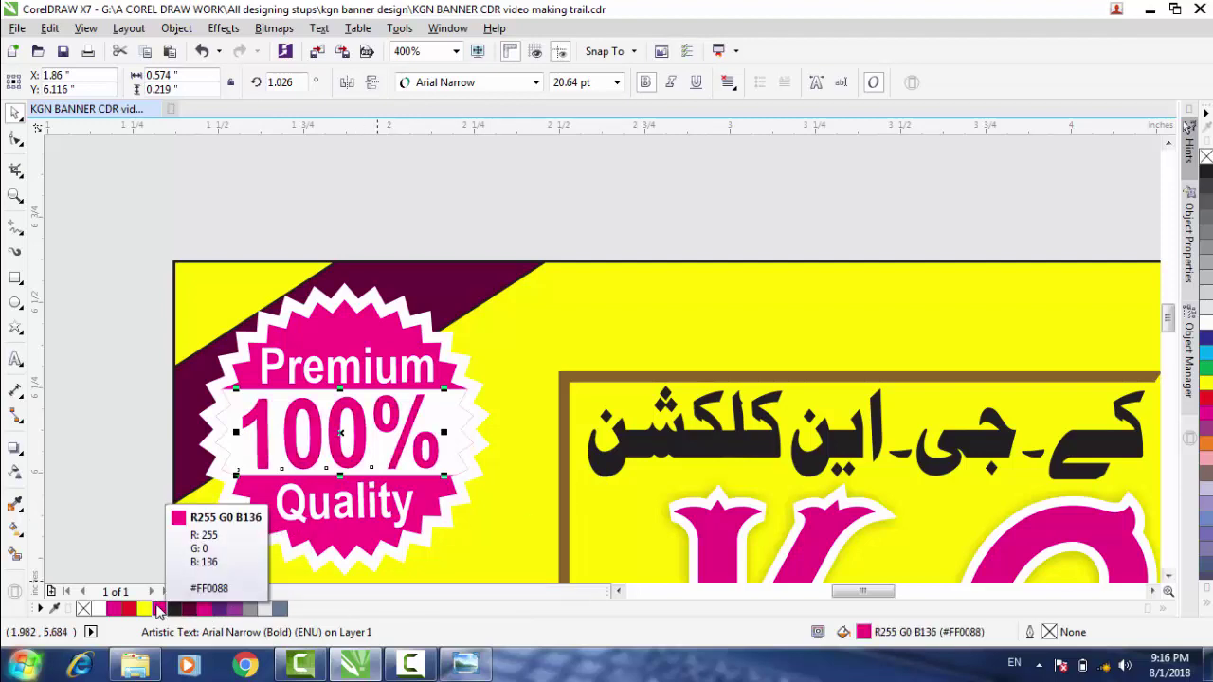
click(192, 609)
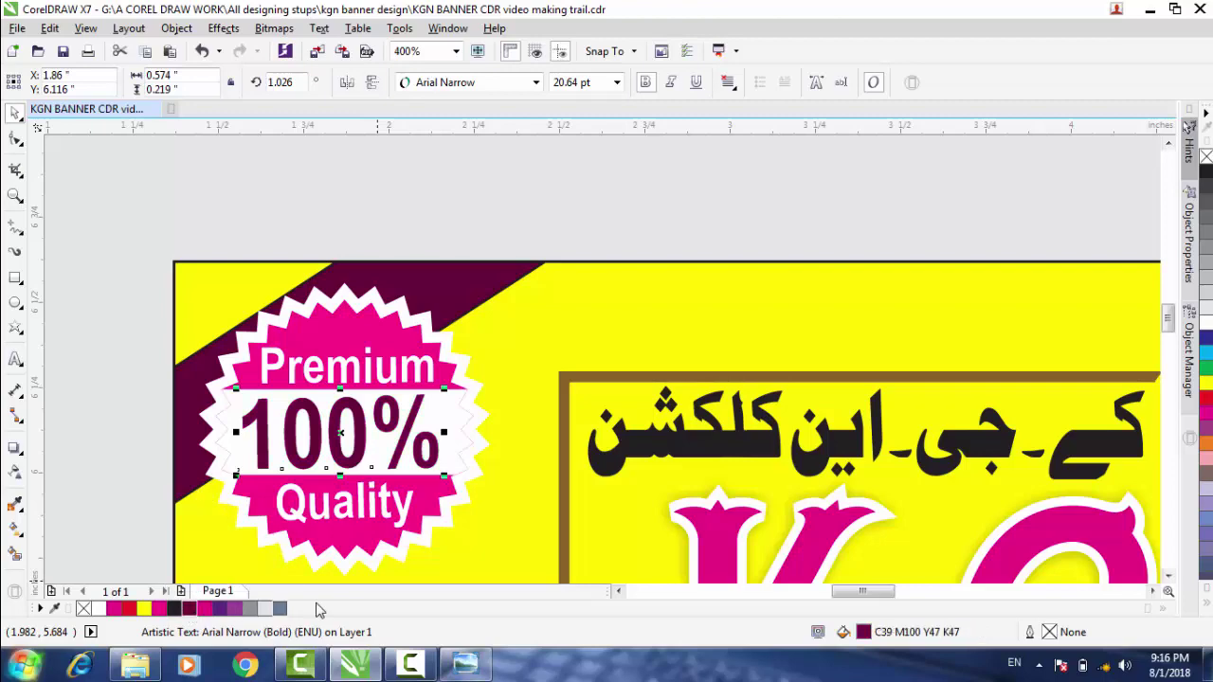
Apply a drop shadow to the pink star badge, cast from its left edge towards its right edge.
scroll(622, 528, down, 2)
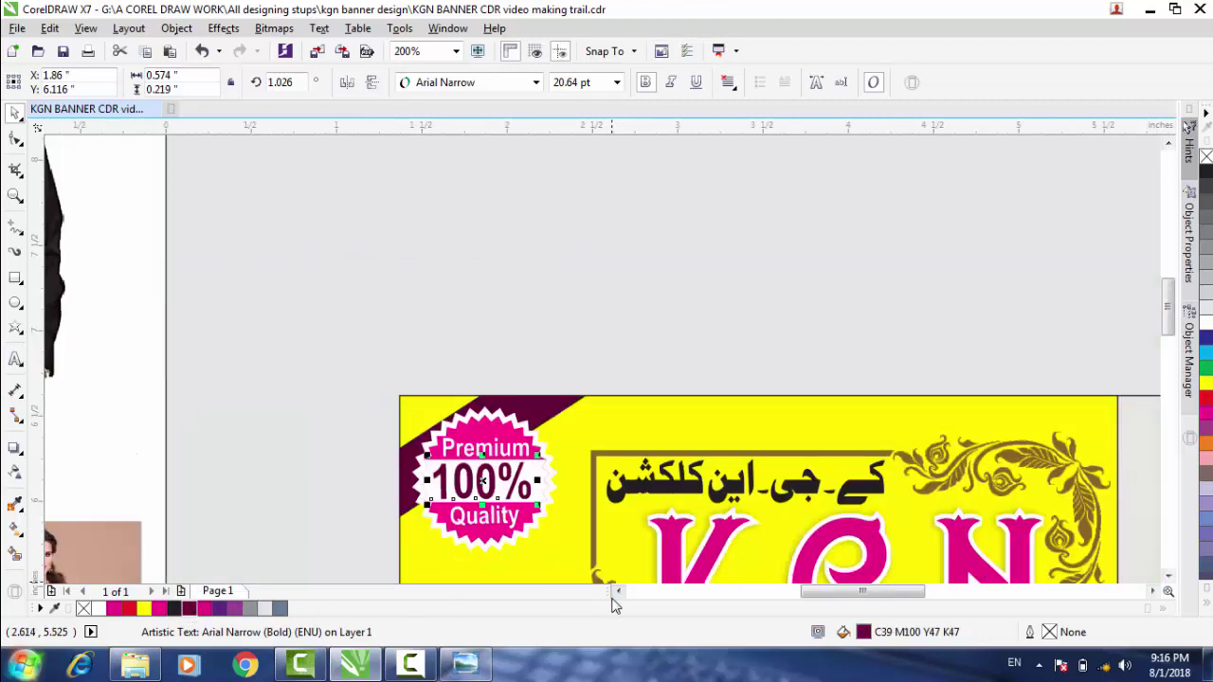
drag(825, 597, 843, 597)
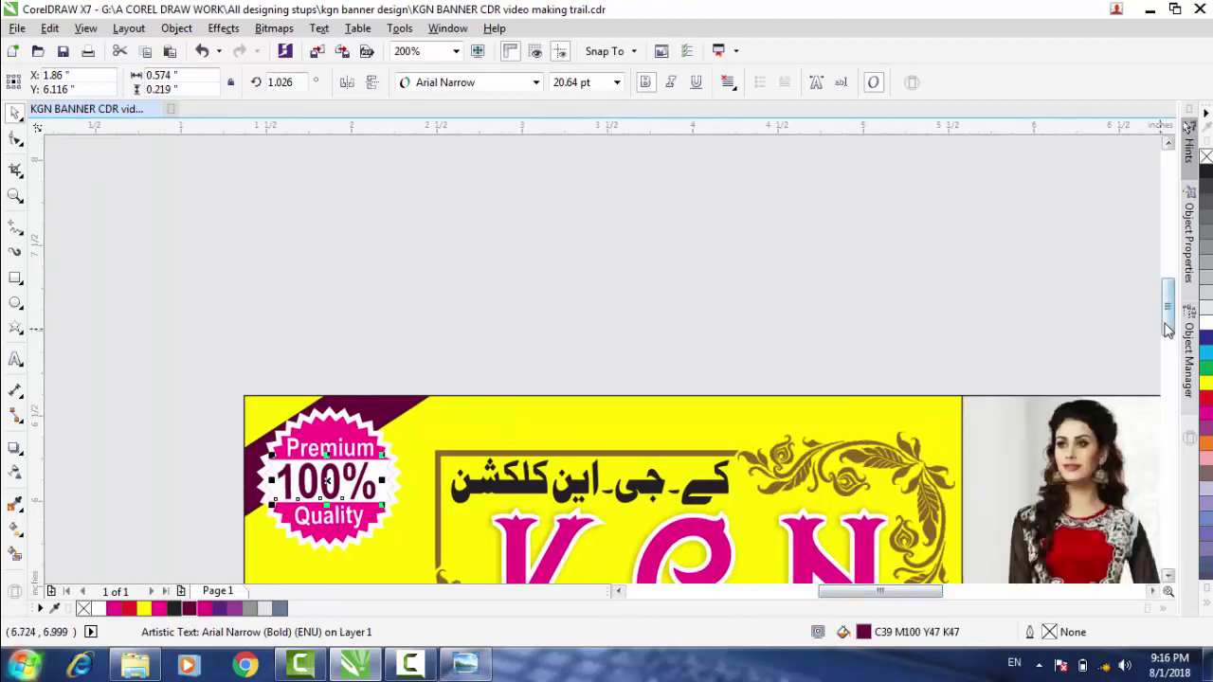
drag(1172, 334, 1171, 364)
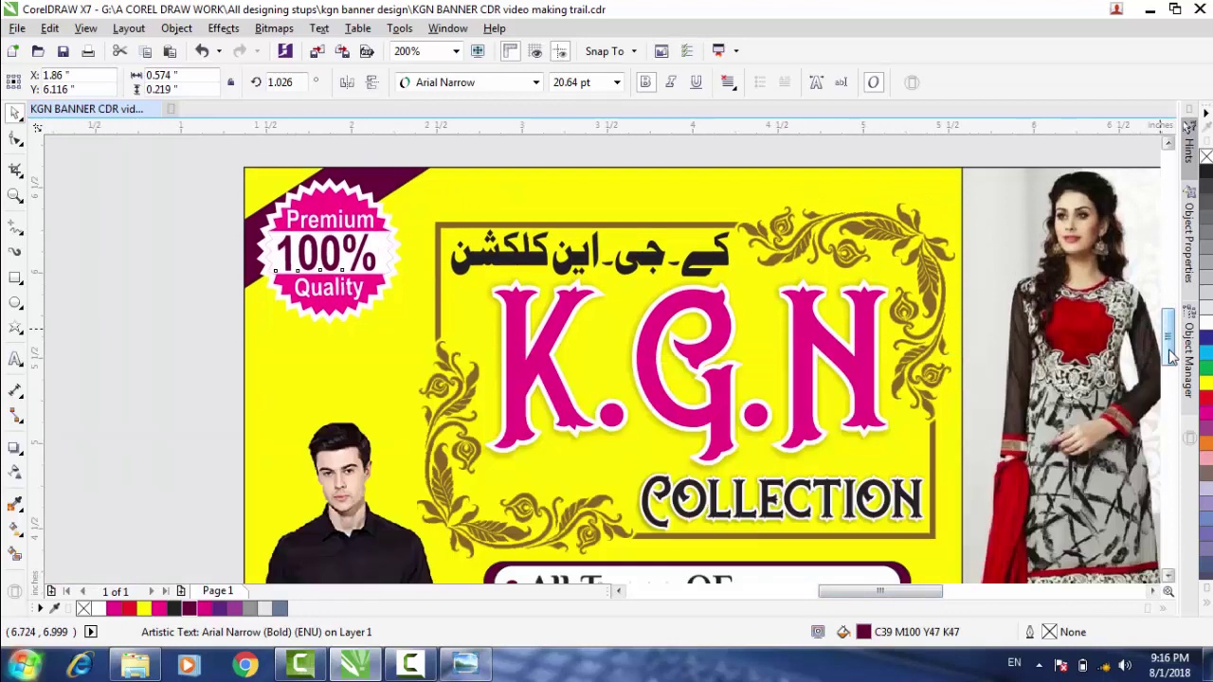
click(102, 256)
click(322, 194)
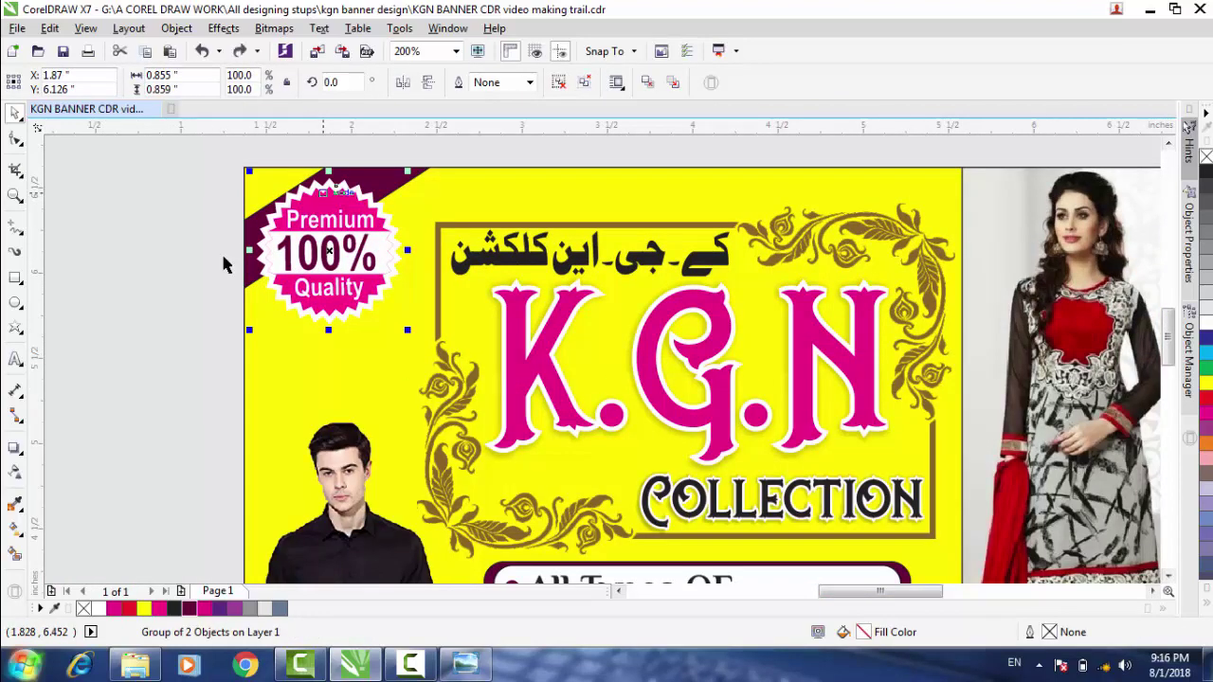
click(15, 448)
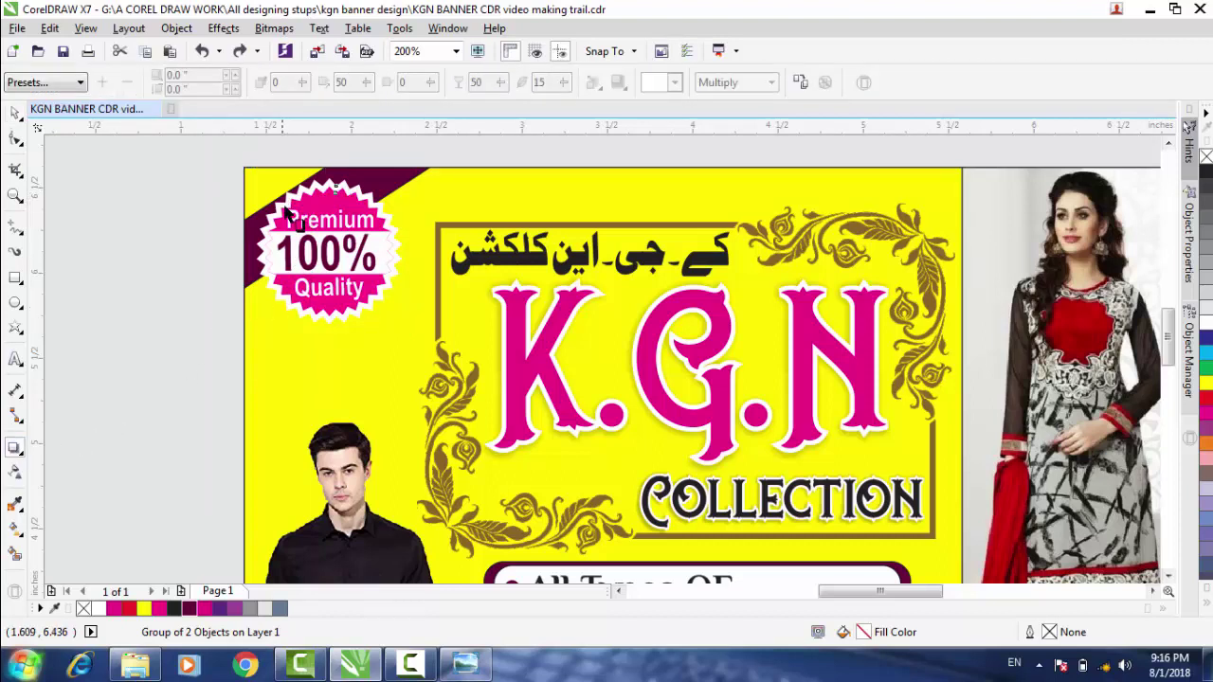
drag(320, 235, 396, 255)
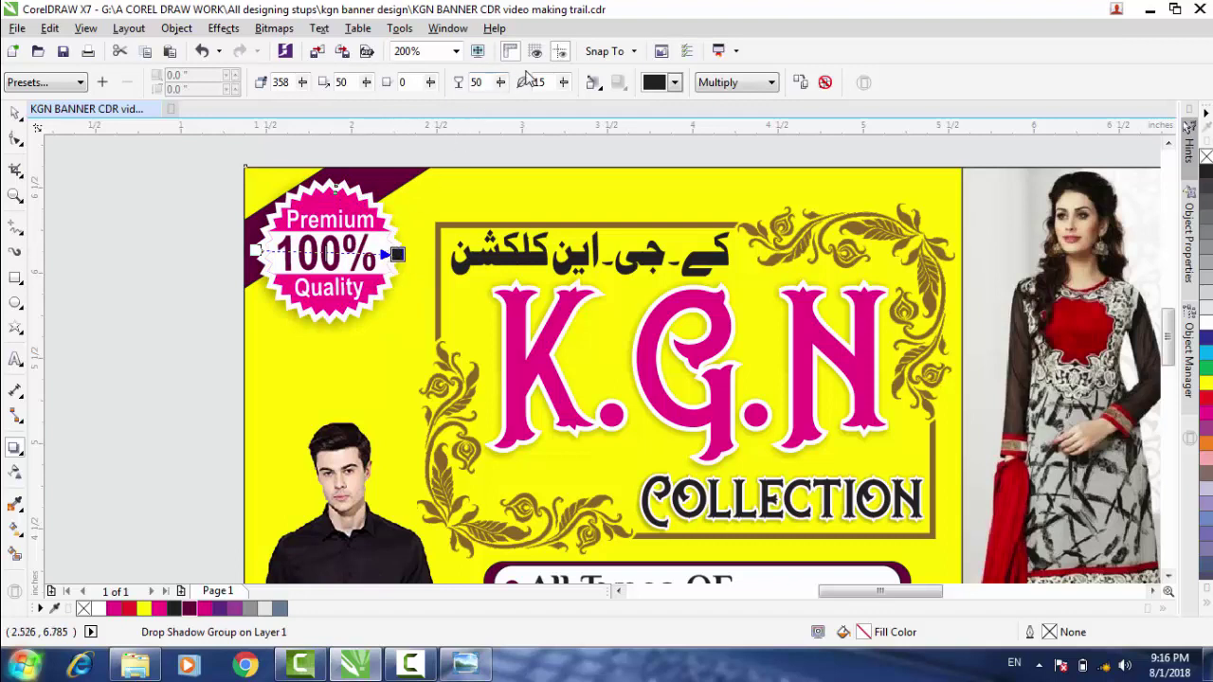
Set the badge shadow's feathering to 5 and opacity to 30, and stretch the shadow slightly further to the right.
double_click(545, 82)
key(Return)
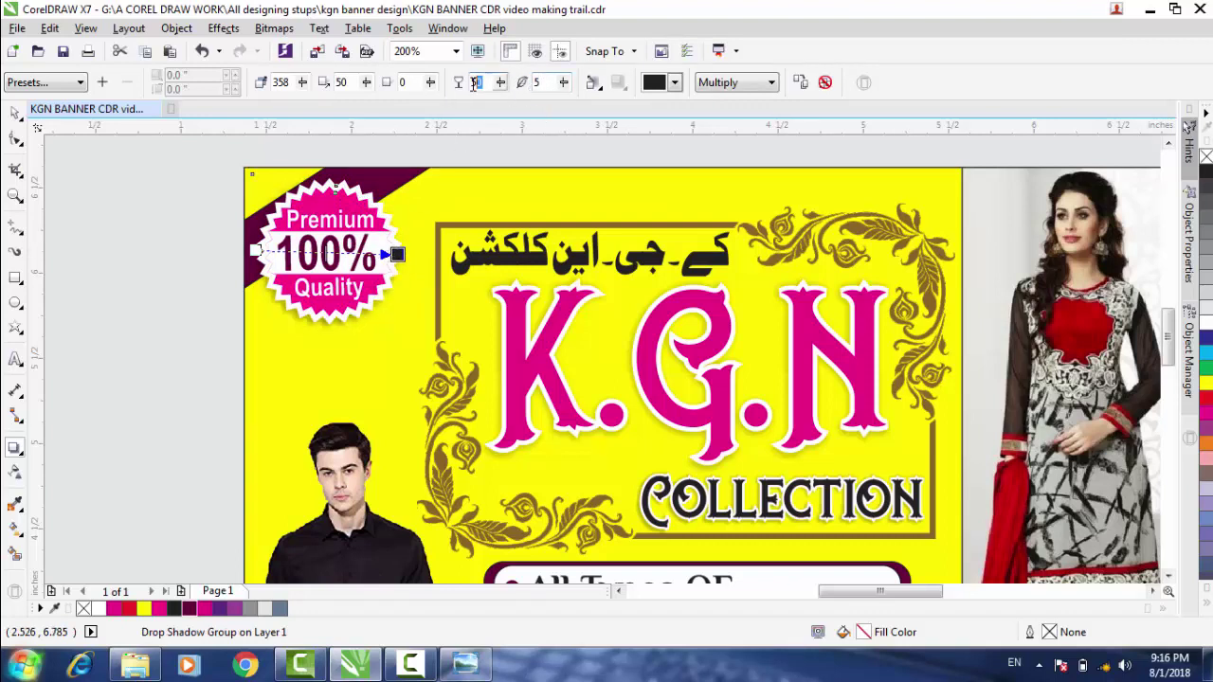
text(30)
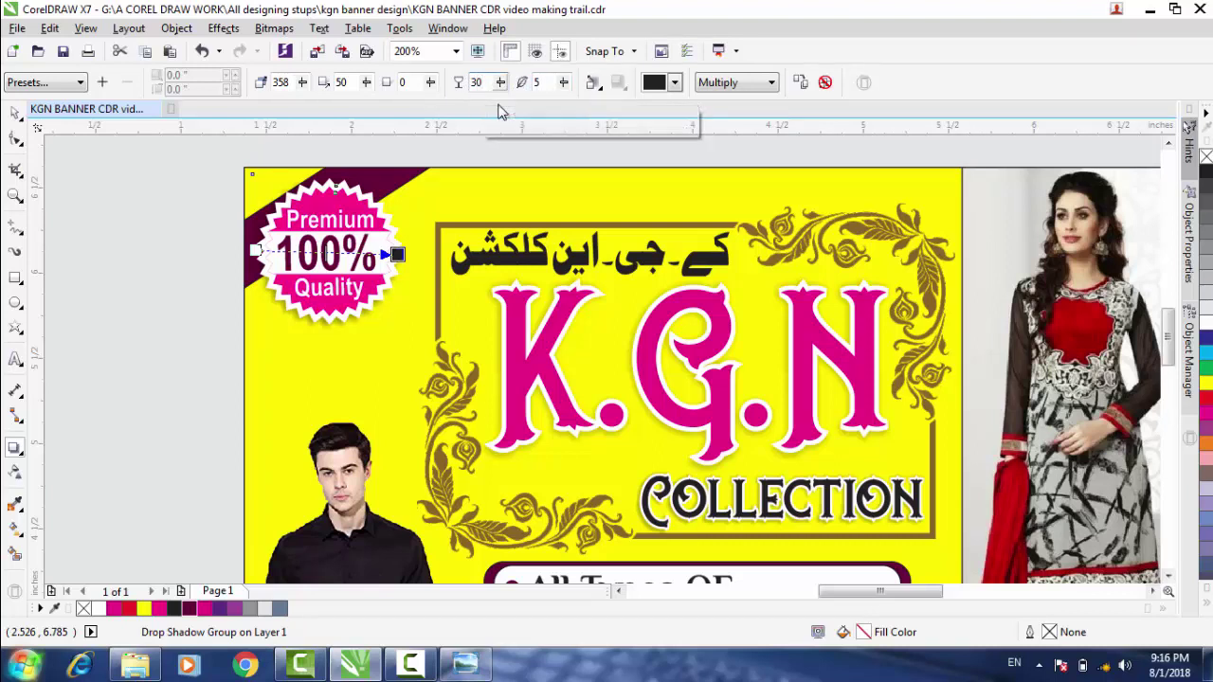
key(Return)
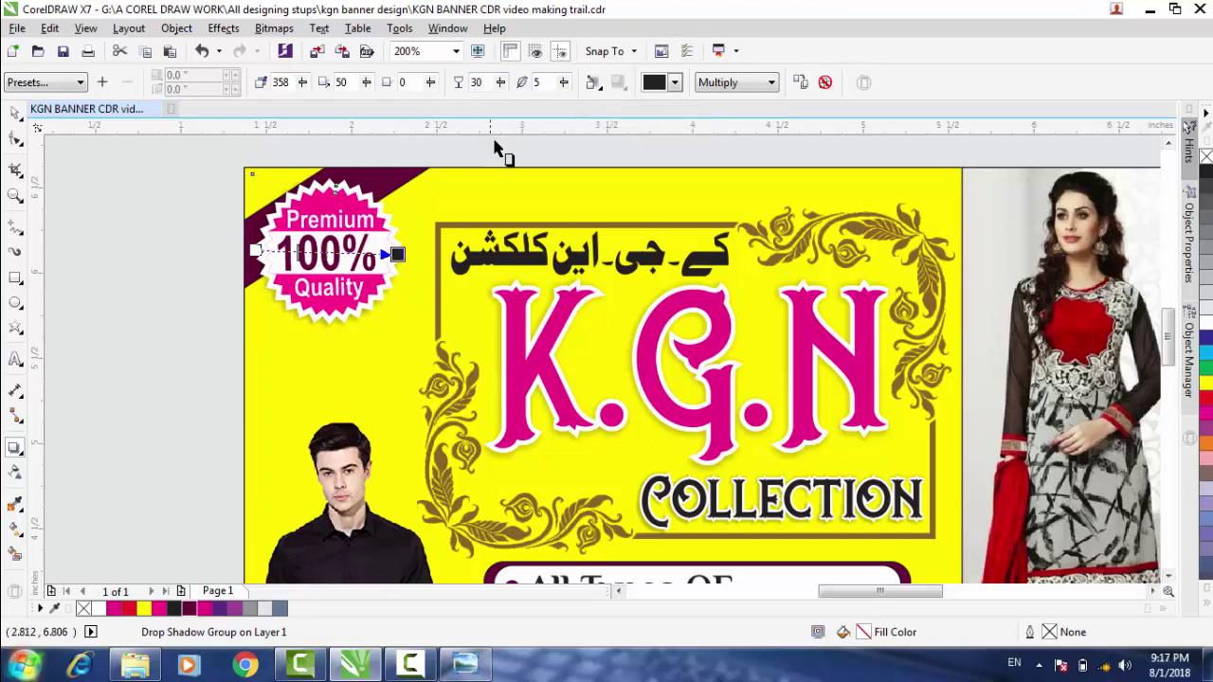
click(403, 287)
drag(403, 288, 410, 301)
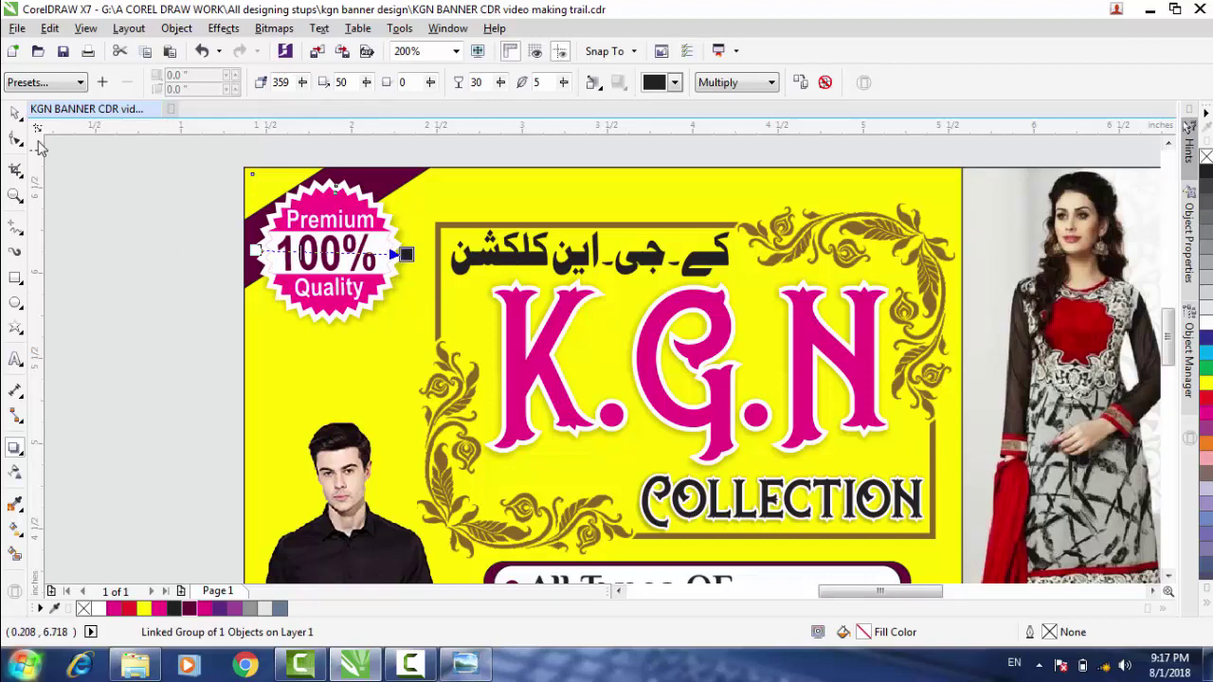
click(15, 113)
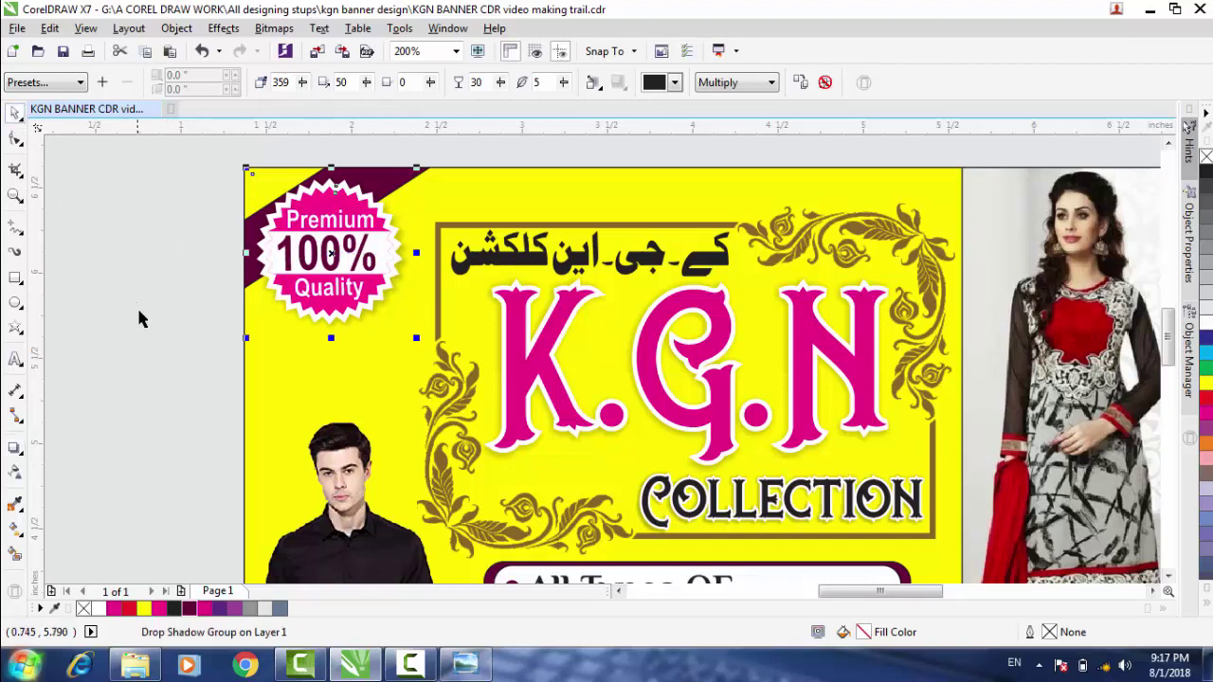
scroll(136, 305, down, 1)
click(168, 348)
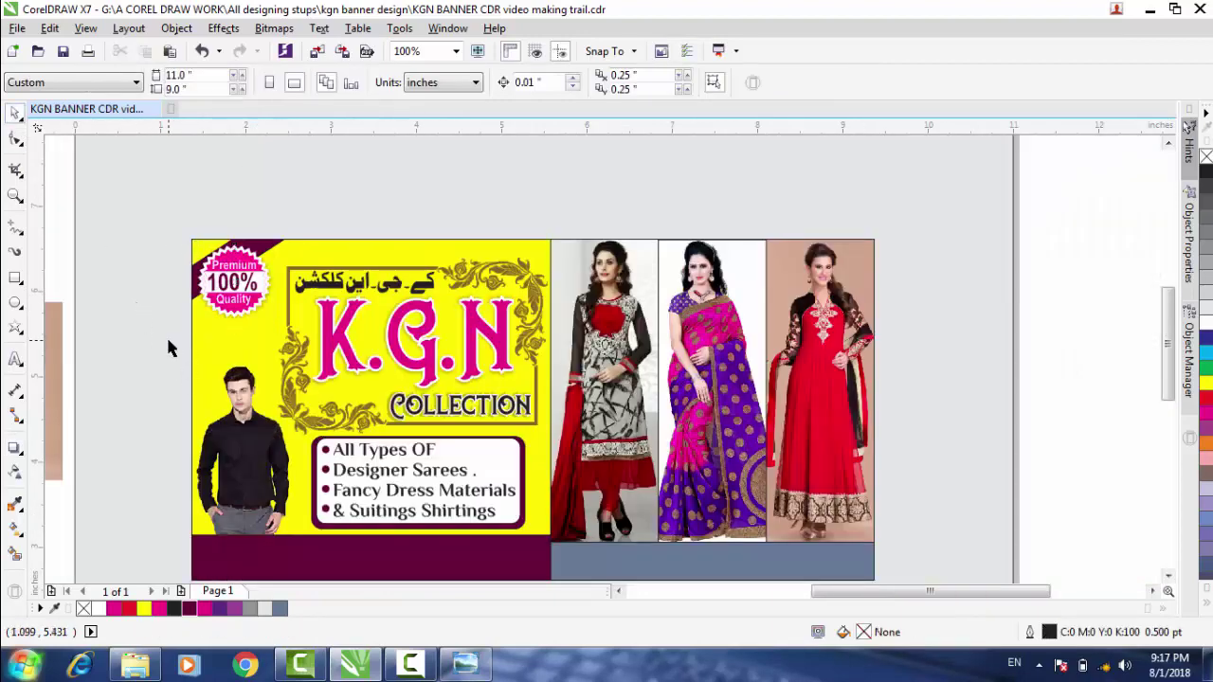
Move the red rose clip art from beside the page onto the banner, between the star badge and the male model.
drag(815, 592, 768, 576)
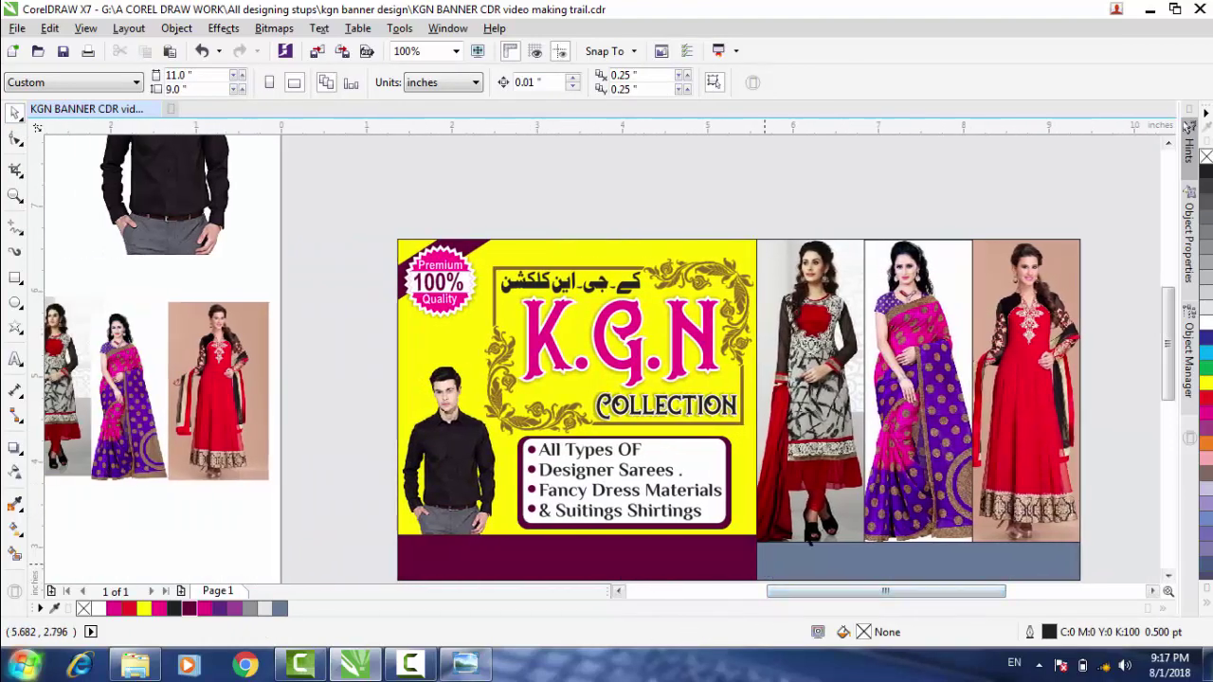
drag(1167, 340, 1168, 371)
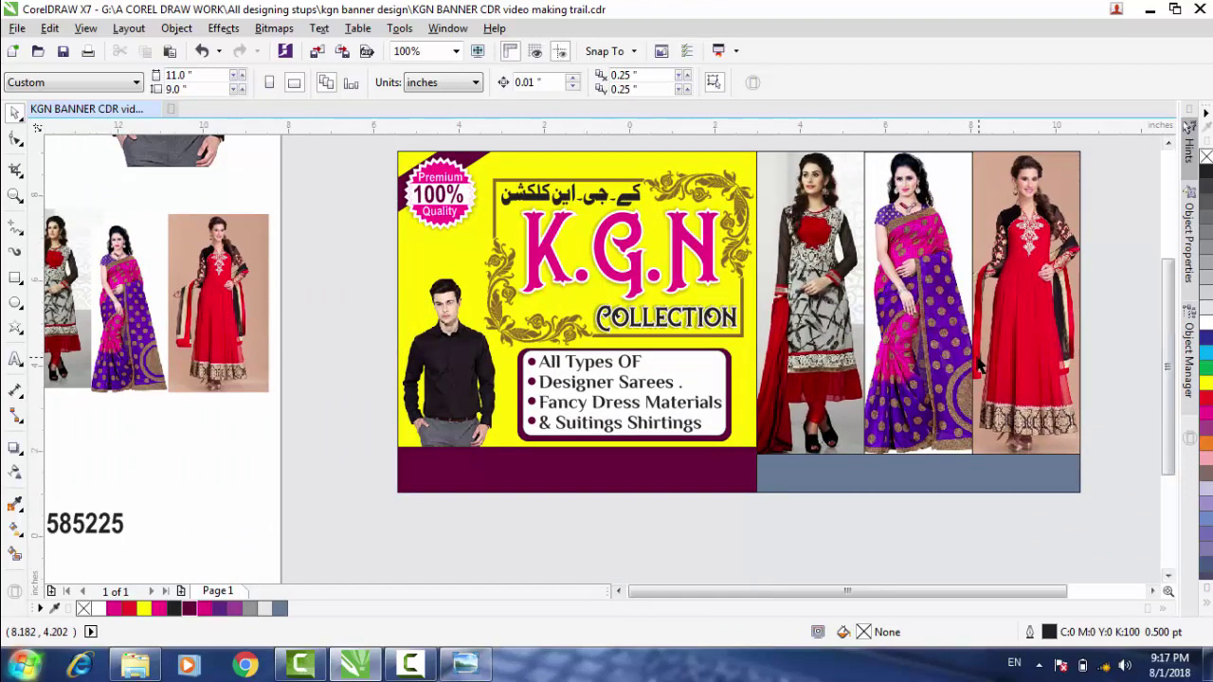
scroll(976, 367, down, 1)
click(324, 285)
drag(419, 306, 678, 311)
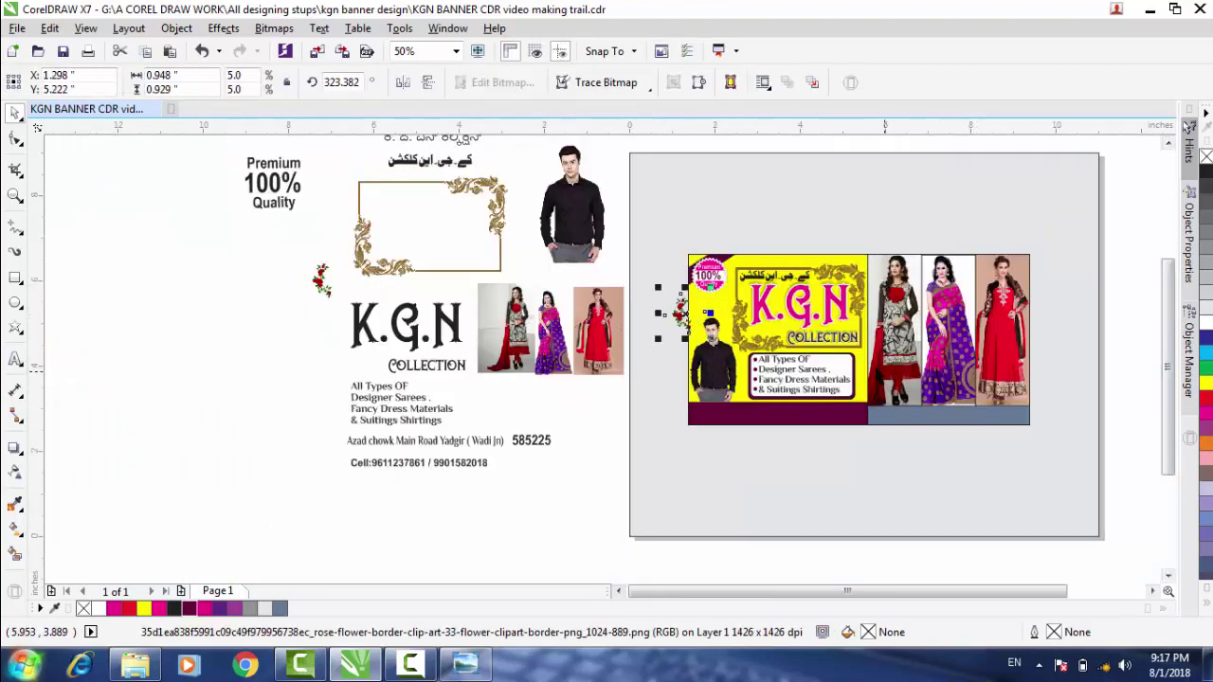
scroll(866, 364, up, 1)
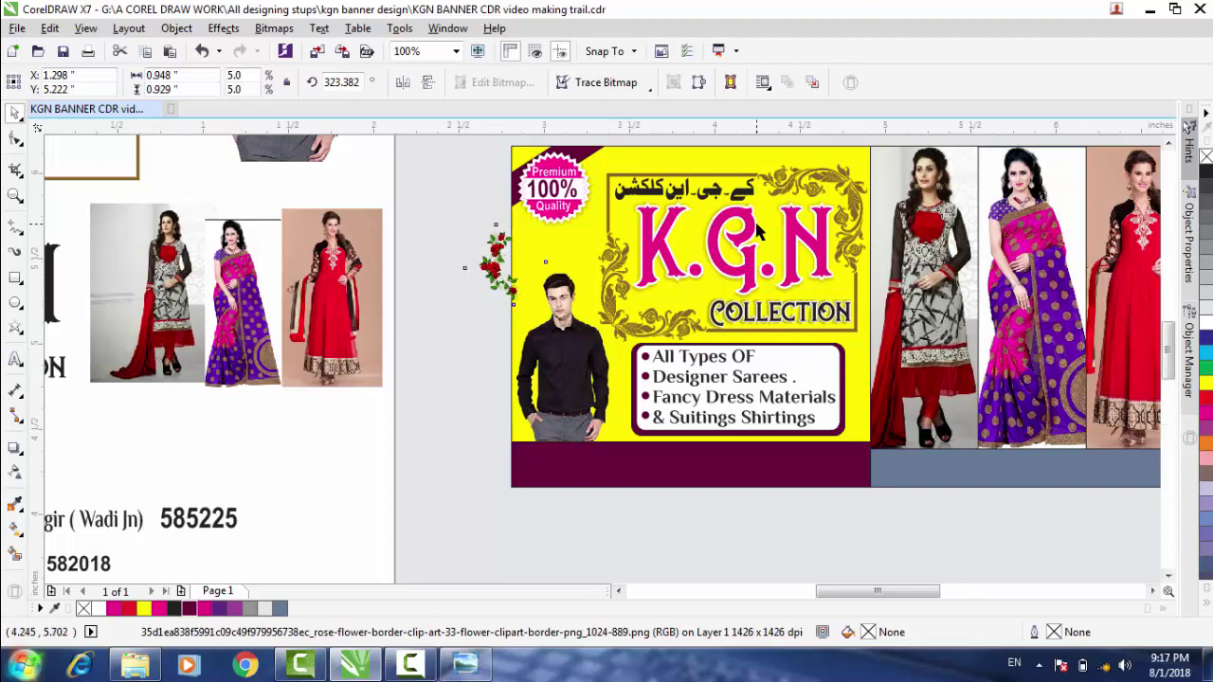
scroll(748, 241, up, 1)
drag(255, 306, 314, 270)
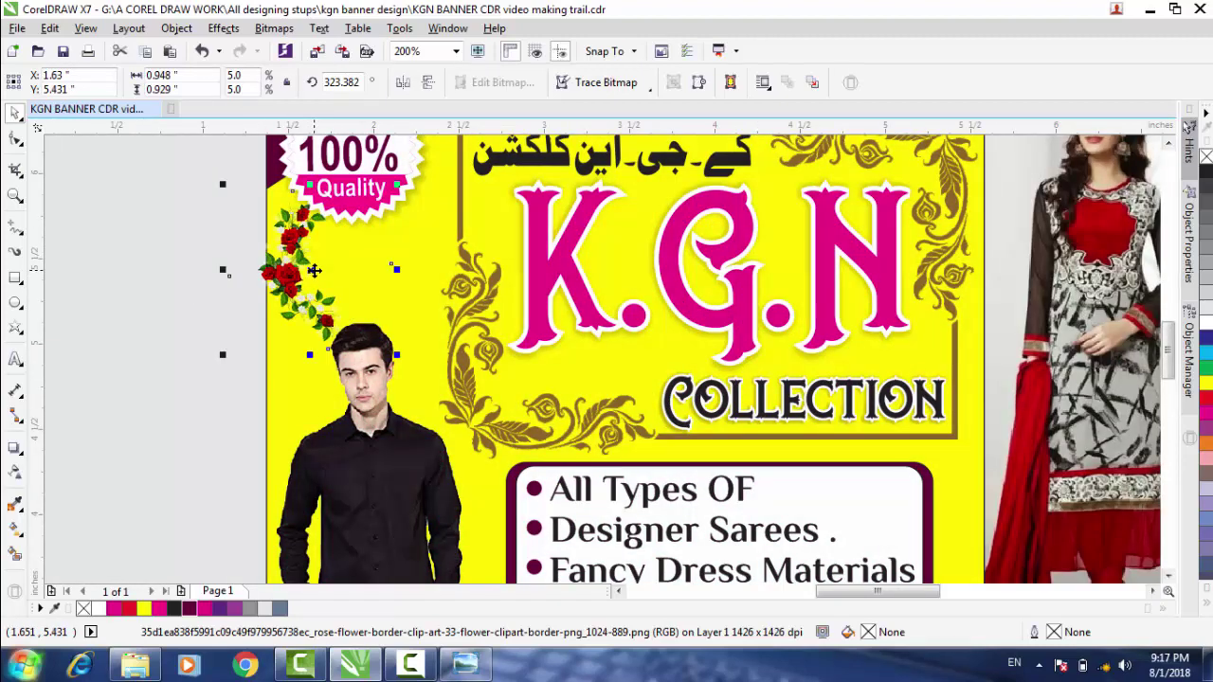
Nudge the rose clip art up and right so it sits inside the banner's left edge, just below the badge.
key(Up)
key(Up)
key(Up)
key(Up)
key(Up)
key(Up)
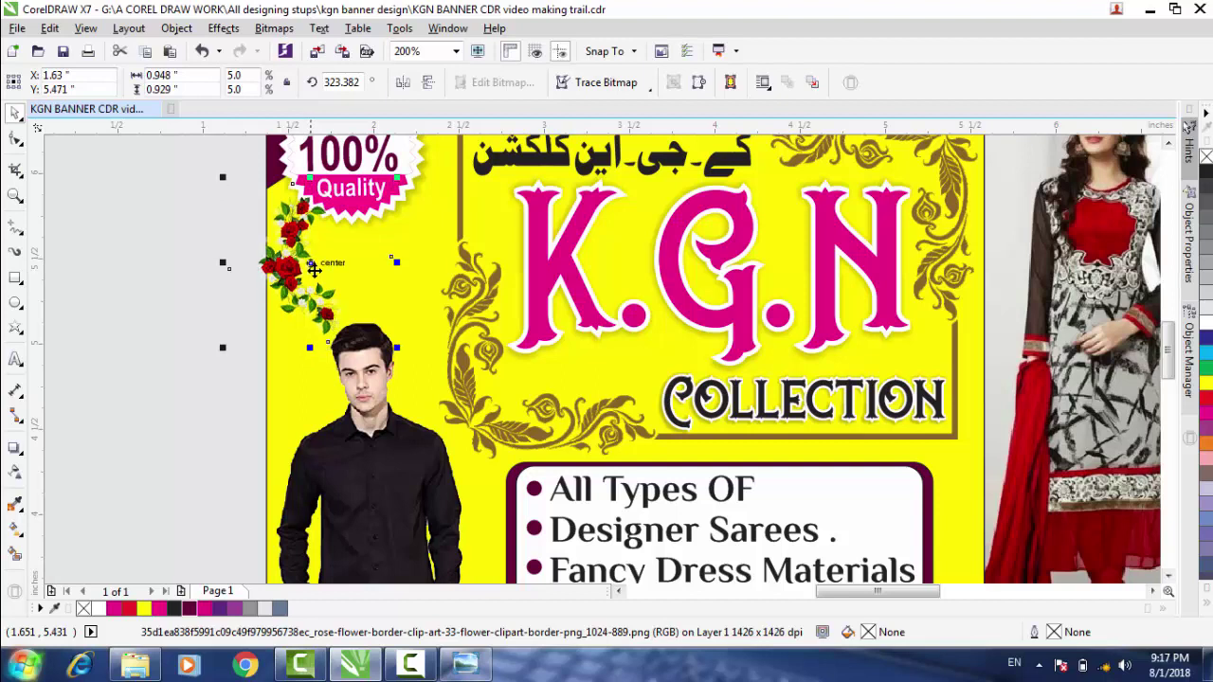
key(Up)
key(Right)
key(Right)
key(Right)
key(Right)
key(Right)
key(Right)
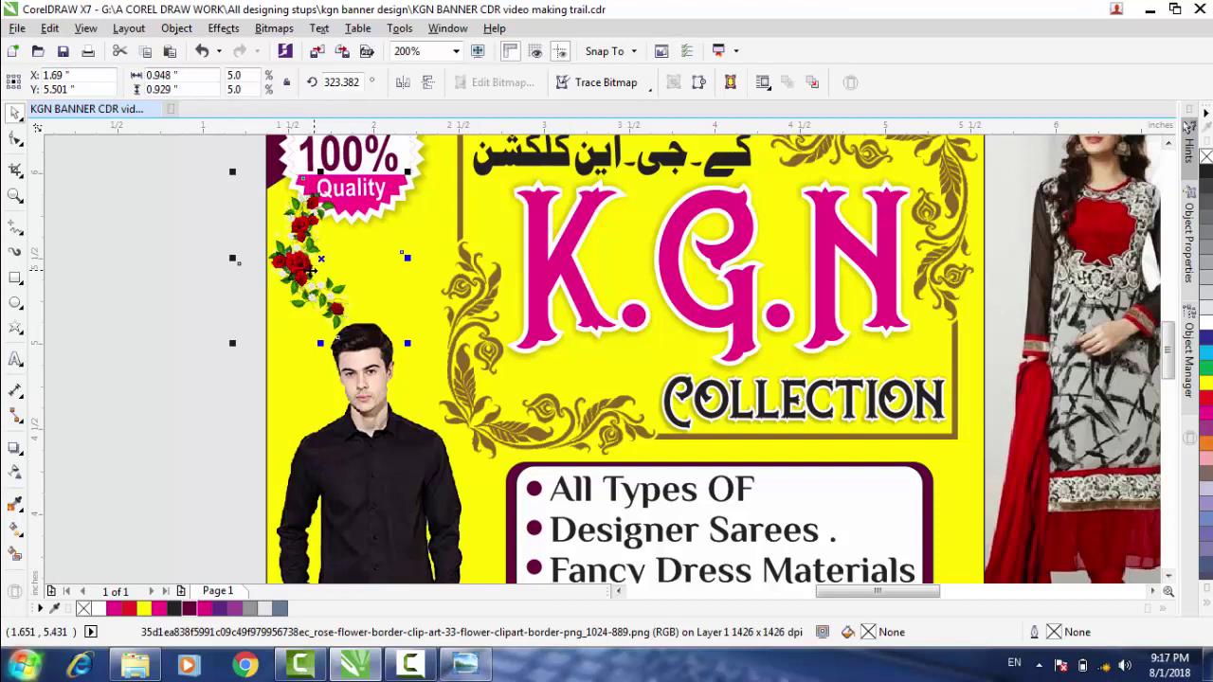
Rotate the rose clip art to about 334 degrees and nudge it slightly left and up along the banner's edge.
mouse_move(407, 177)
mouse_down()
mouse_move(395, 166)
mouse_move(404, 180)
mouse_up()
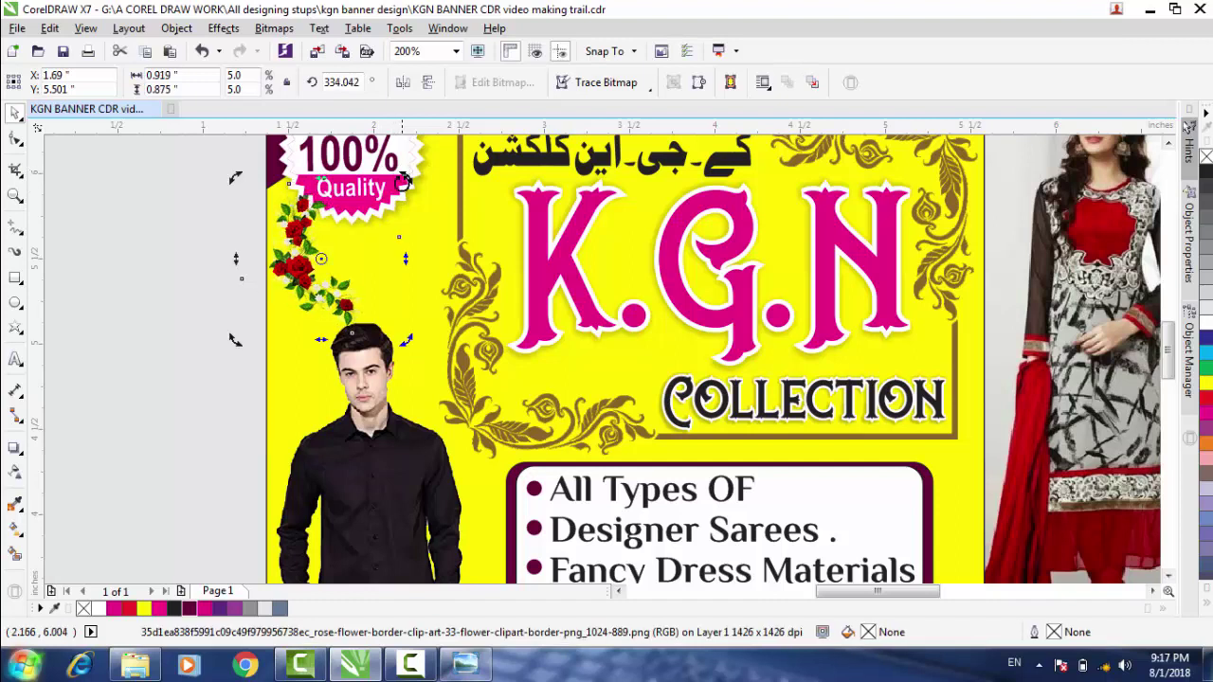
key(Left)
key(Left)
key(Up)
key(Up)
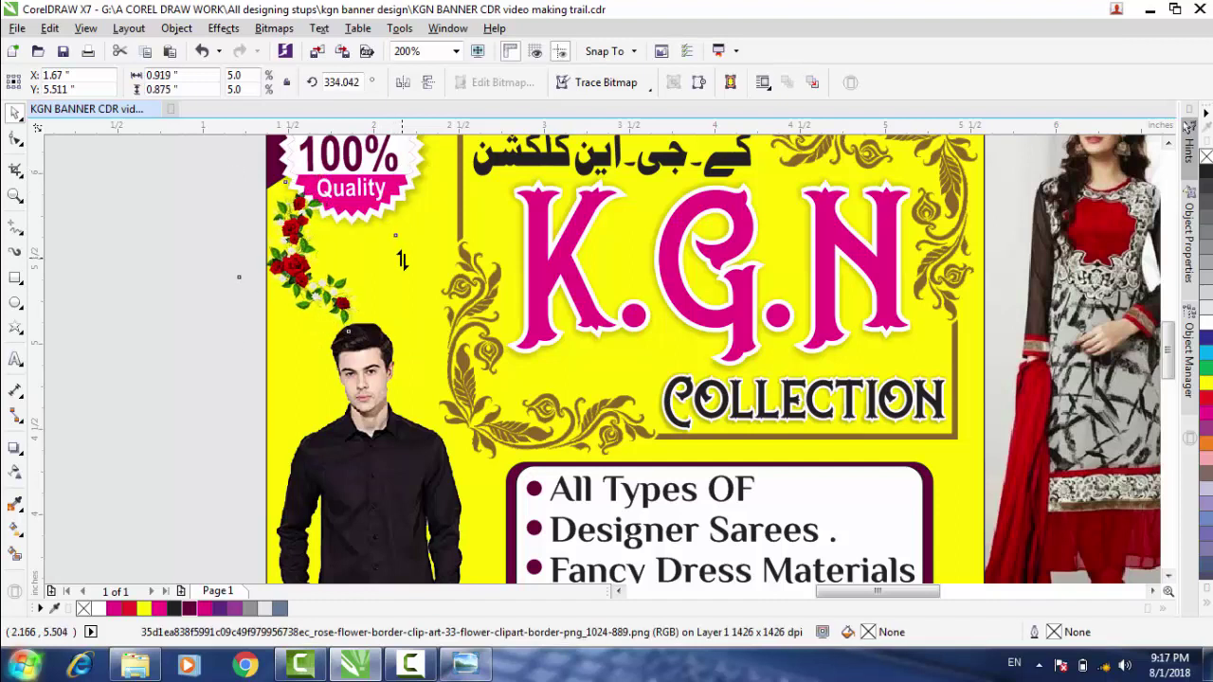
key(Up)
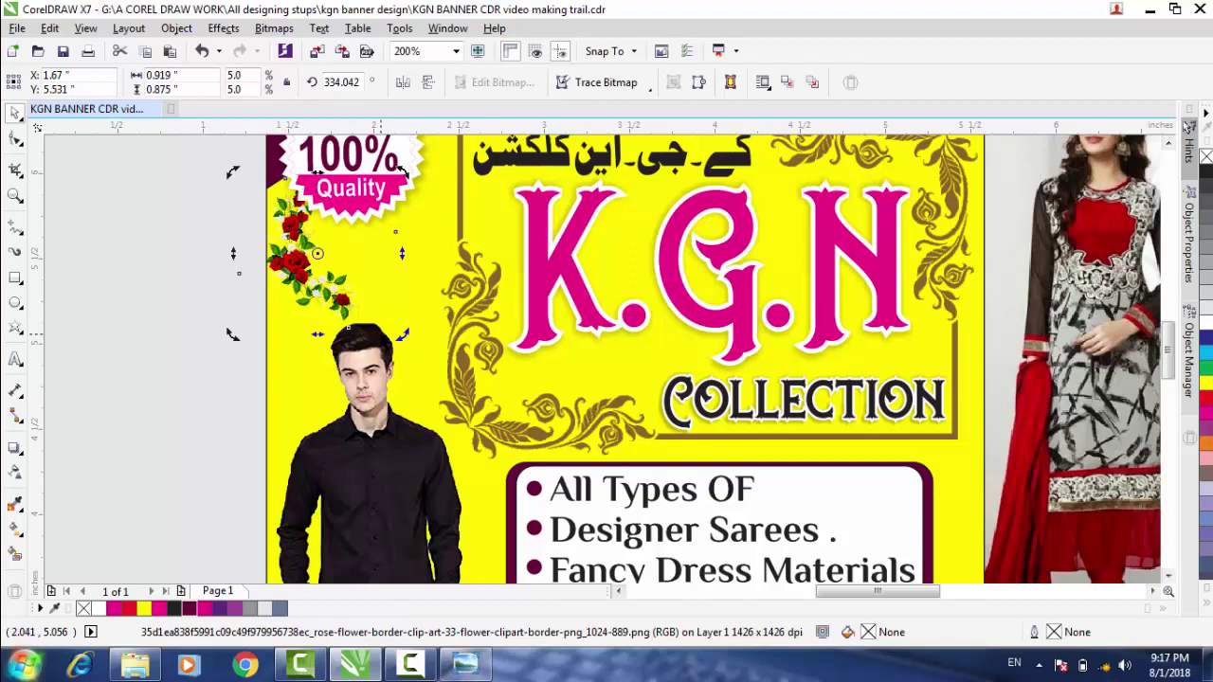
Place the rose clip art over the upper-right corner of the ornamental frame around K.G.N.
scroll(310, 361, down, 2)
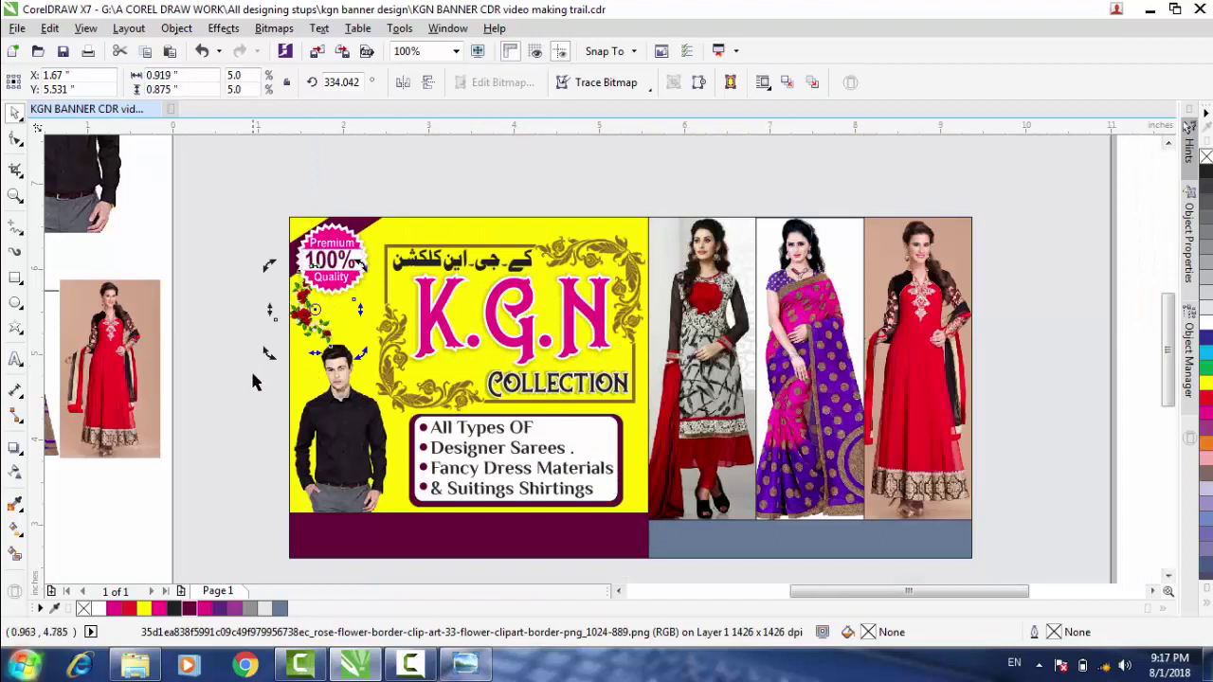
click(246, 370)
click(302, 319)
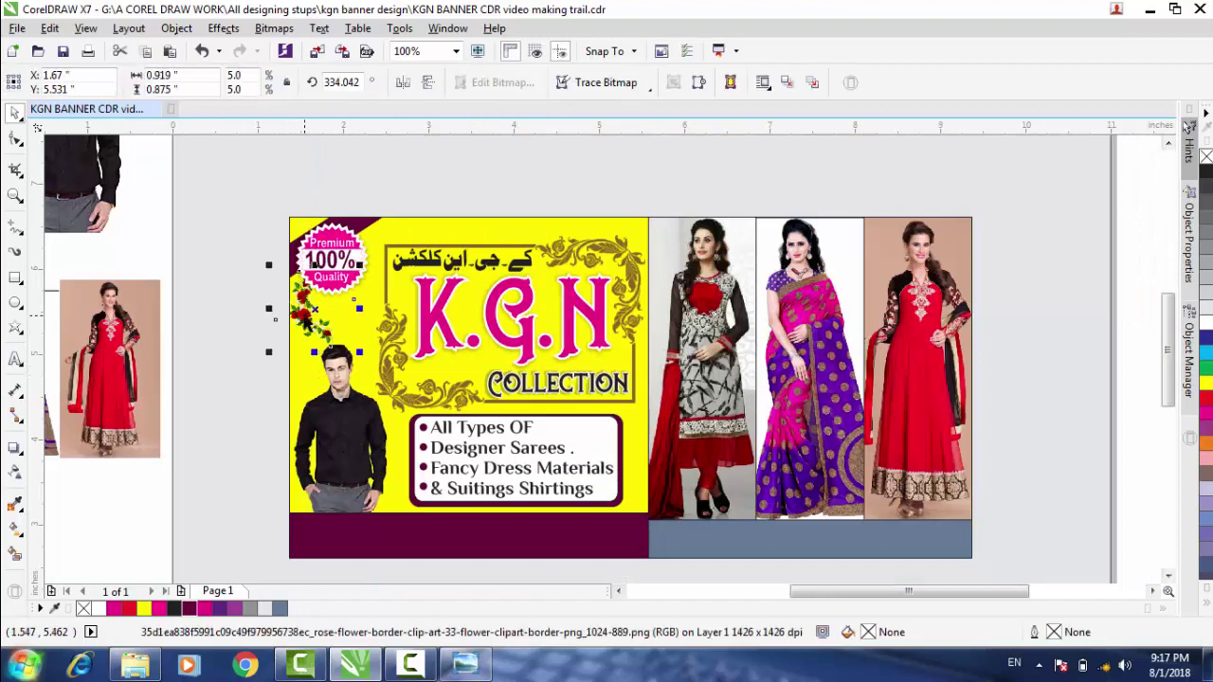
drag(304, 316, 615, 254)
scroll(663, 249, up, 2)
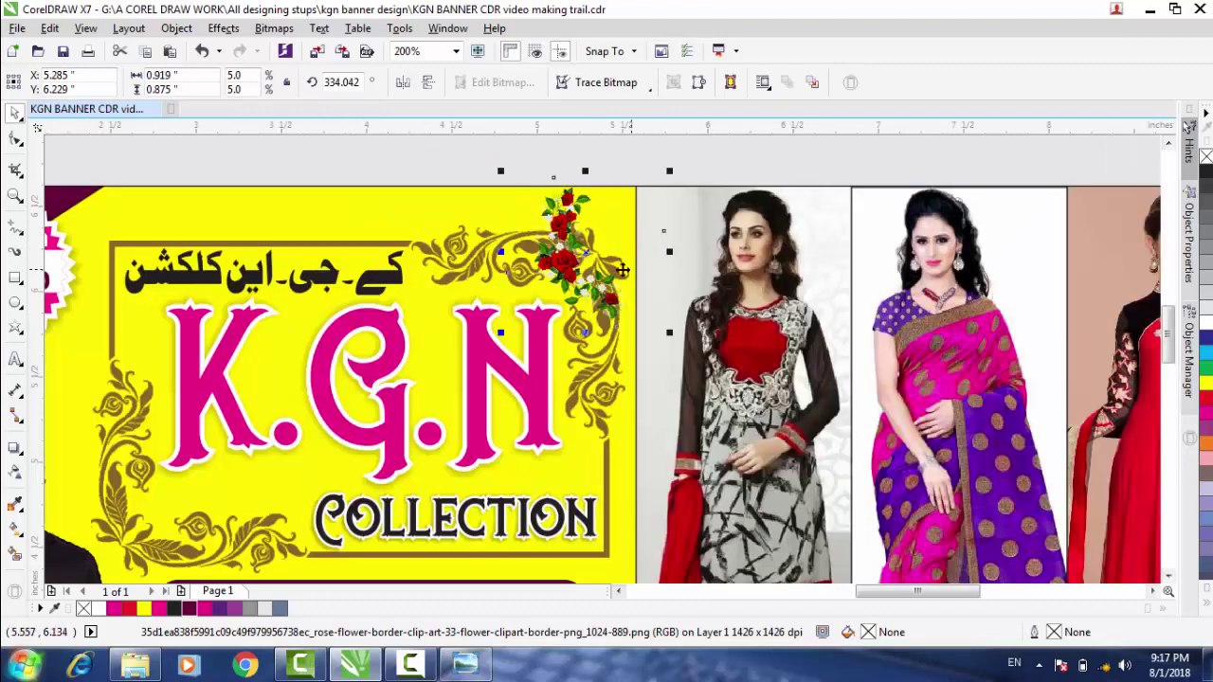
Mirror the roses at the frame's upper-right corner horizontally and rotate them to about 250 degrees to follow the corner.
click(403, 83)
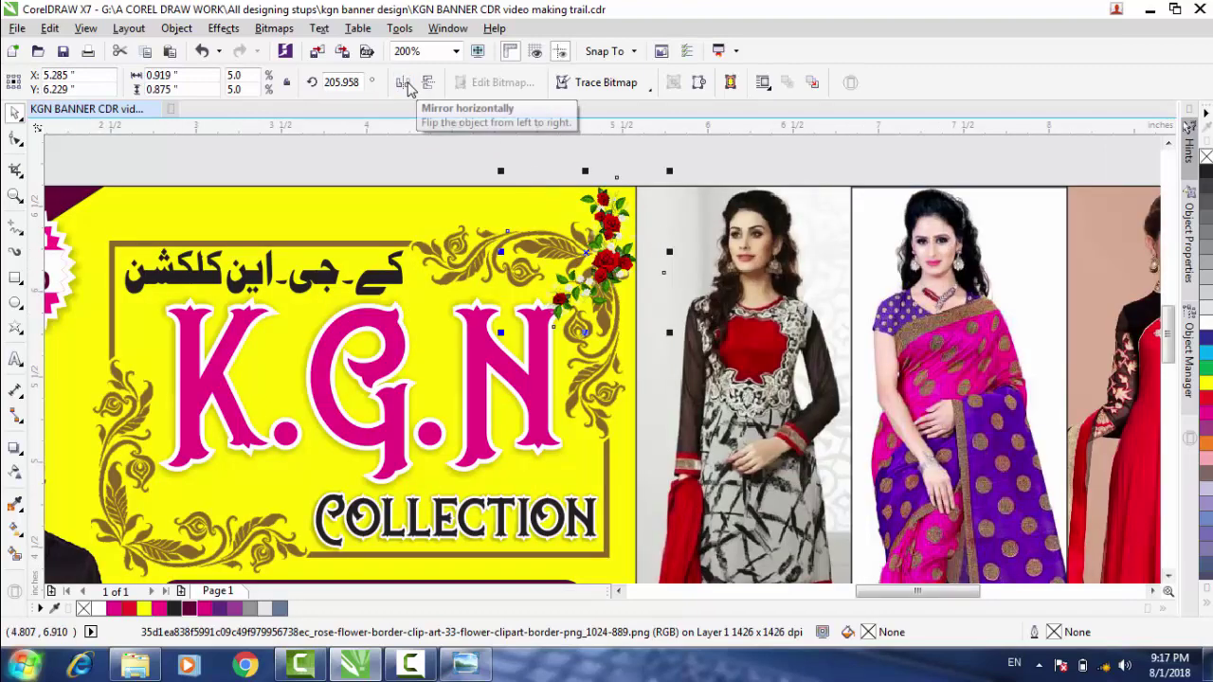
click(591, 254)
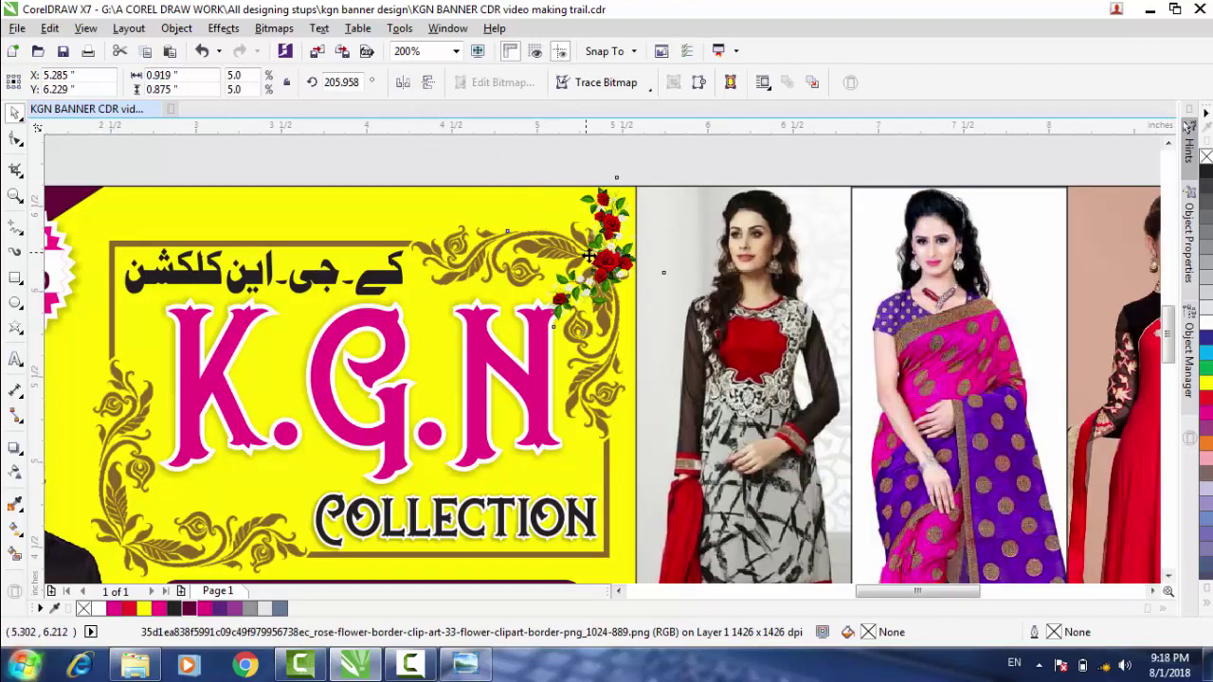
drag(668, 168, 591, 169)
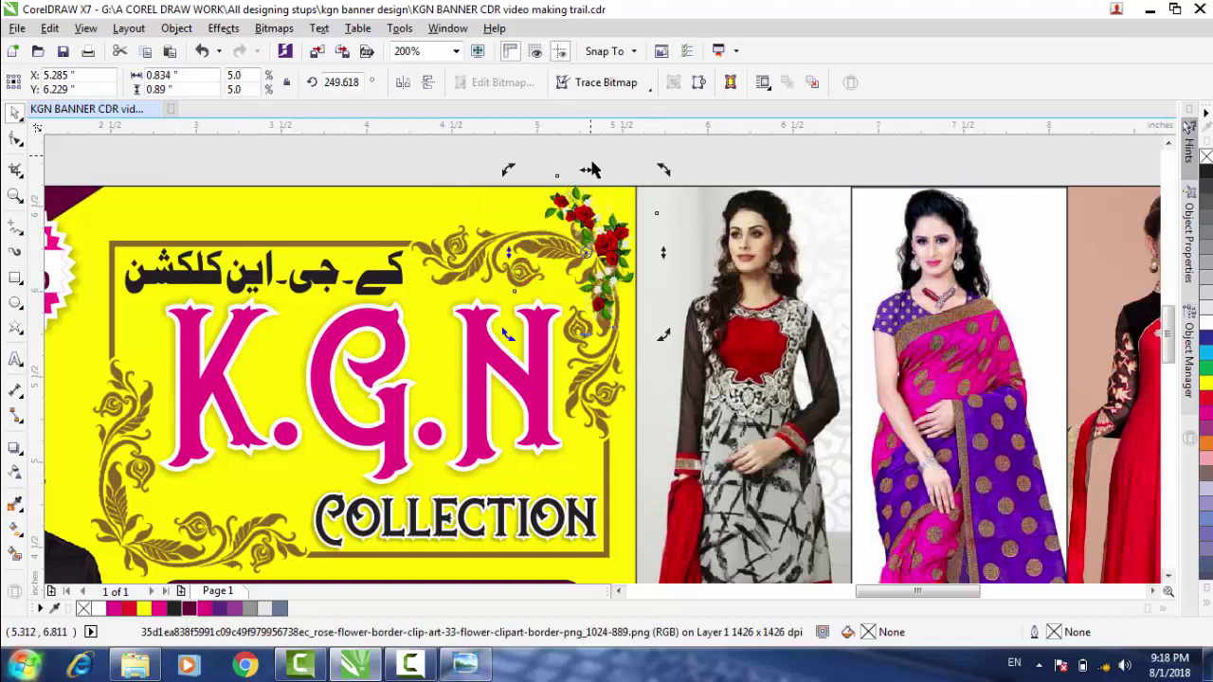
Shift the roses at the frame's upper-right corner outward and rotate them to about 264 degrees to follow the corner.
drag(508, 332, 511, 293)
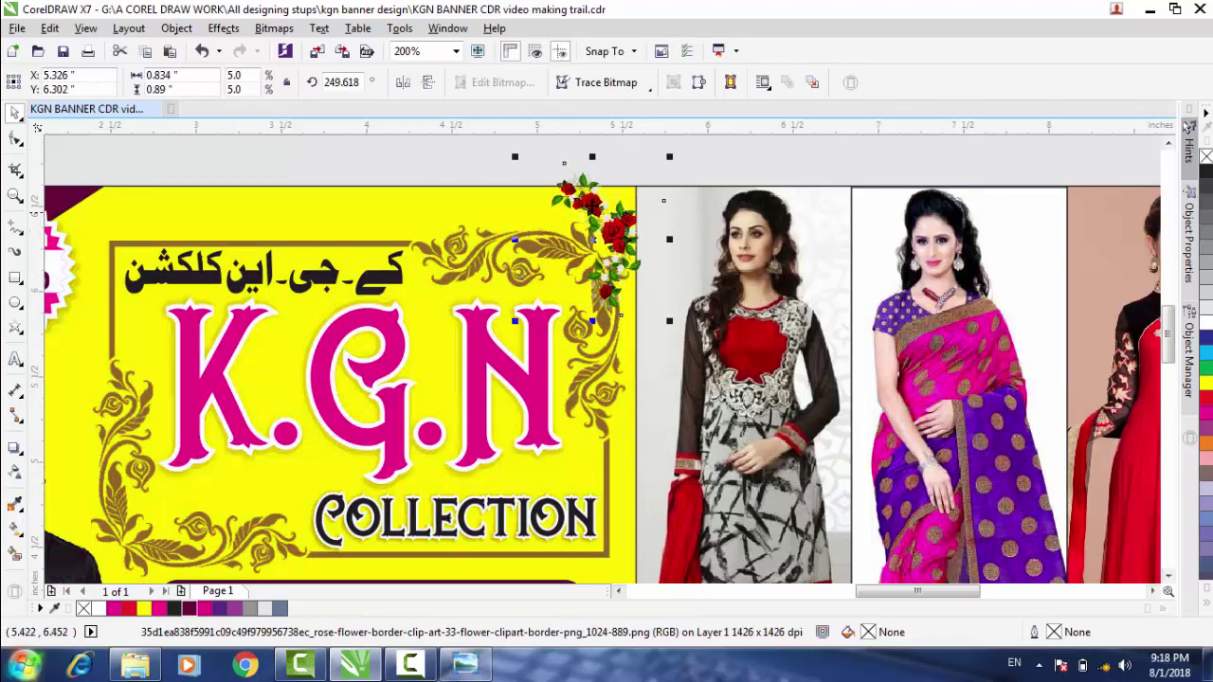
click(597, 235)
drag(669, 157, 642, 162)
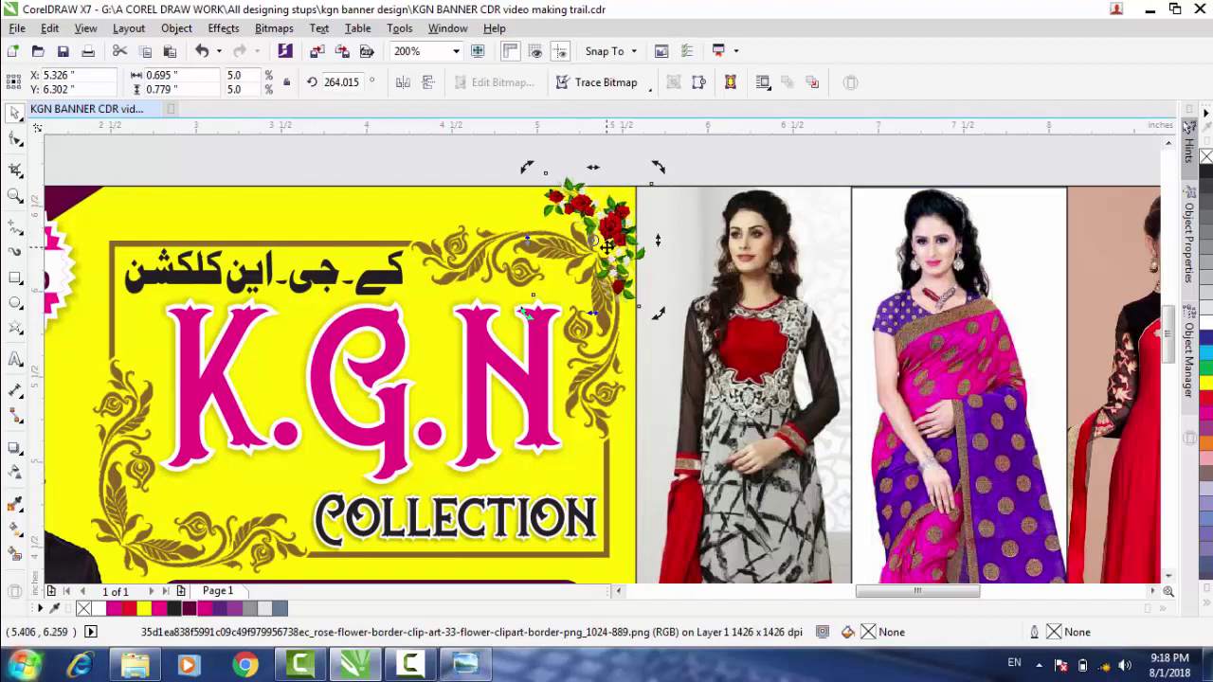
drag(606, 246, 604, 248)
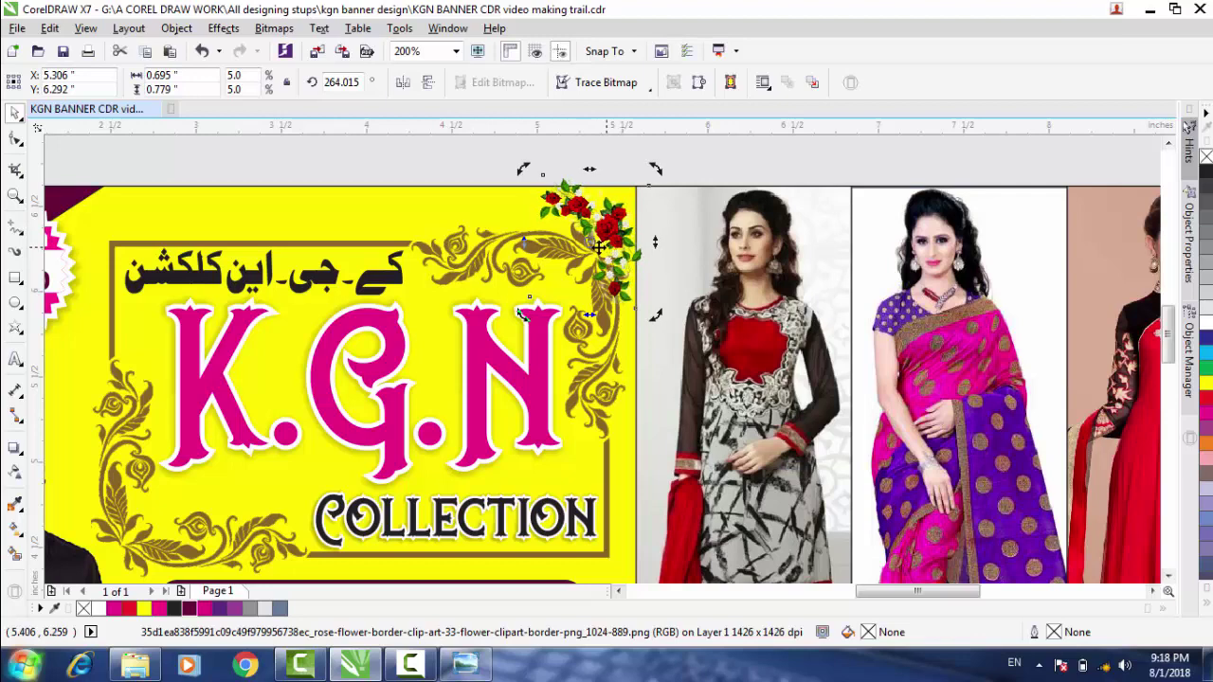
click(498, 176)
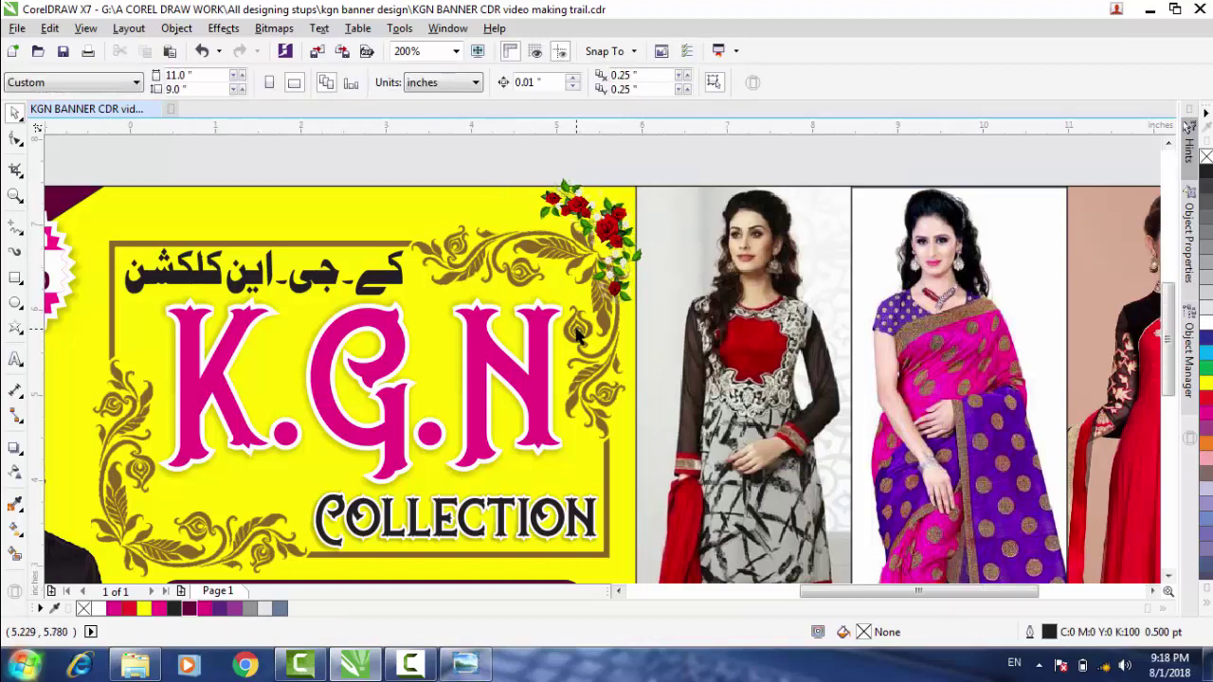
Move the corner roses aside above the banner, scale the ornamental frame with its shop names to about 96.6%, and nudge the group down and left.
scroll(577, 334, down, 2)
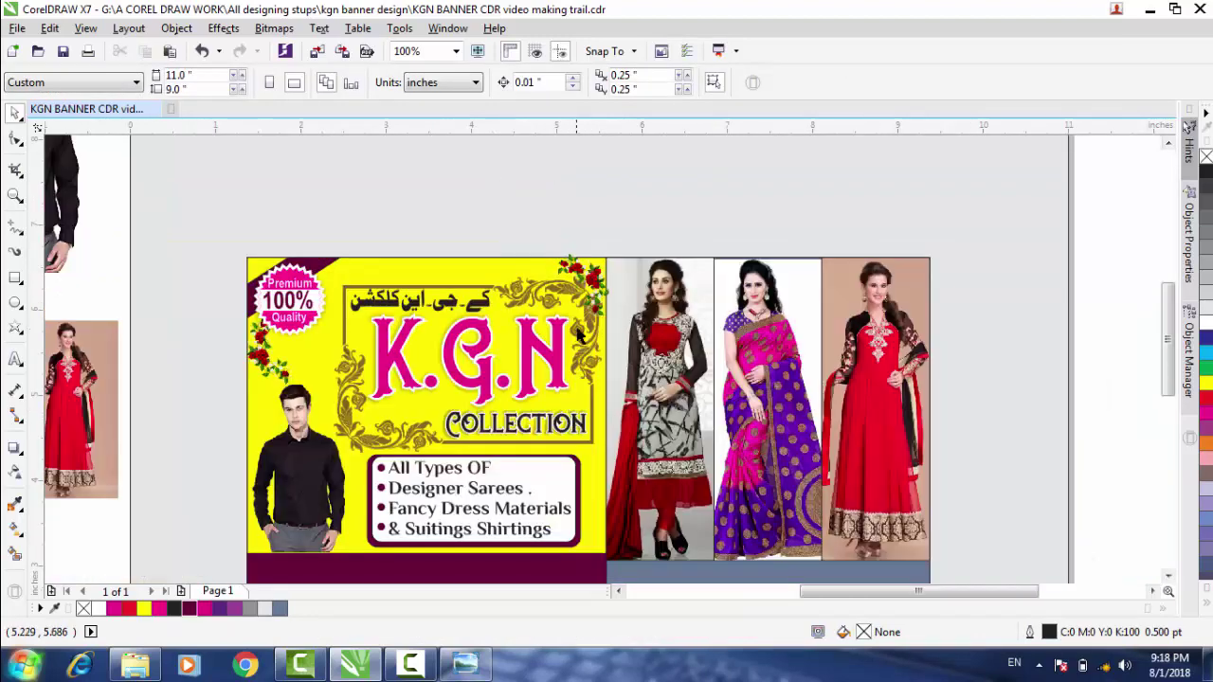
drag(592, 275, 637, 212)
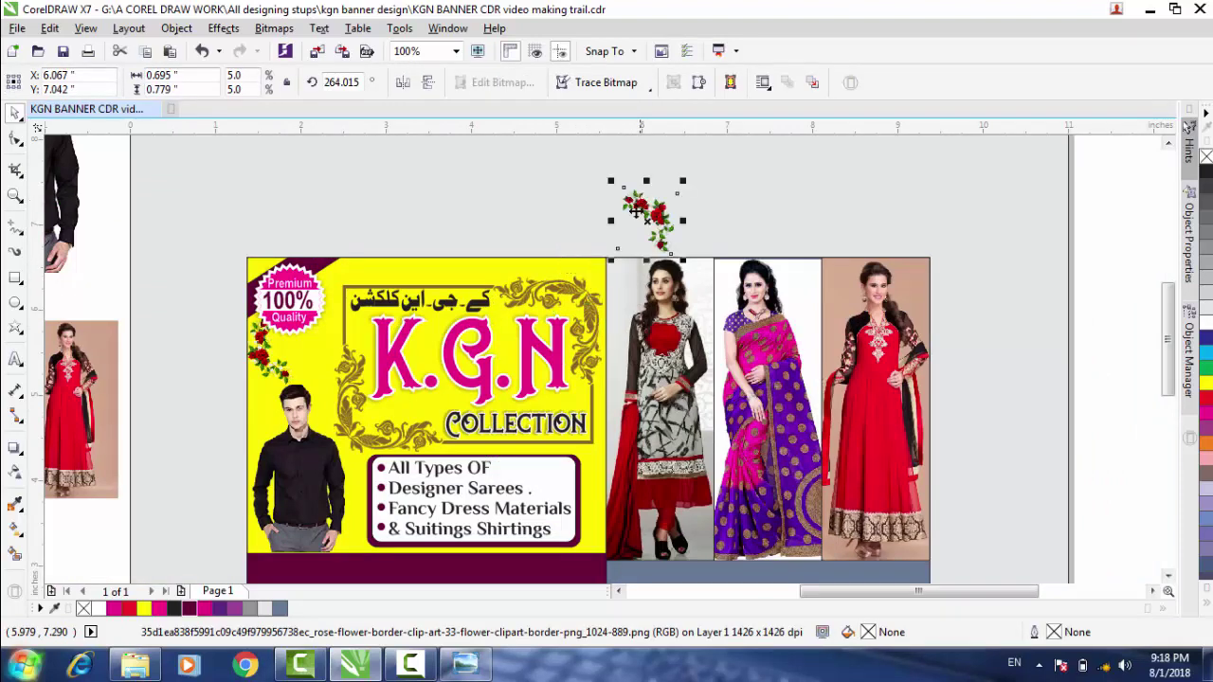
drag(326, 231, 606, 458)
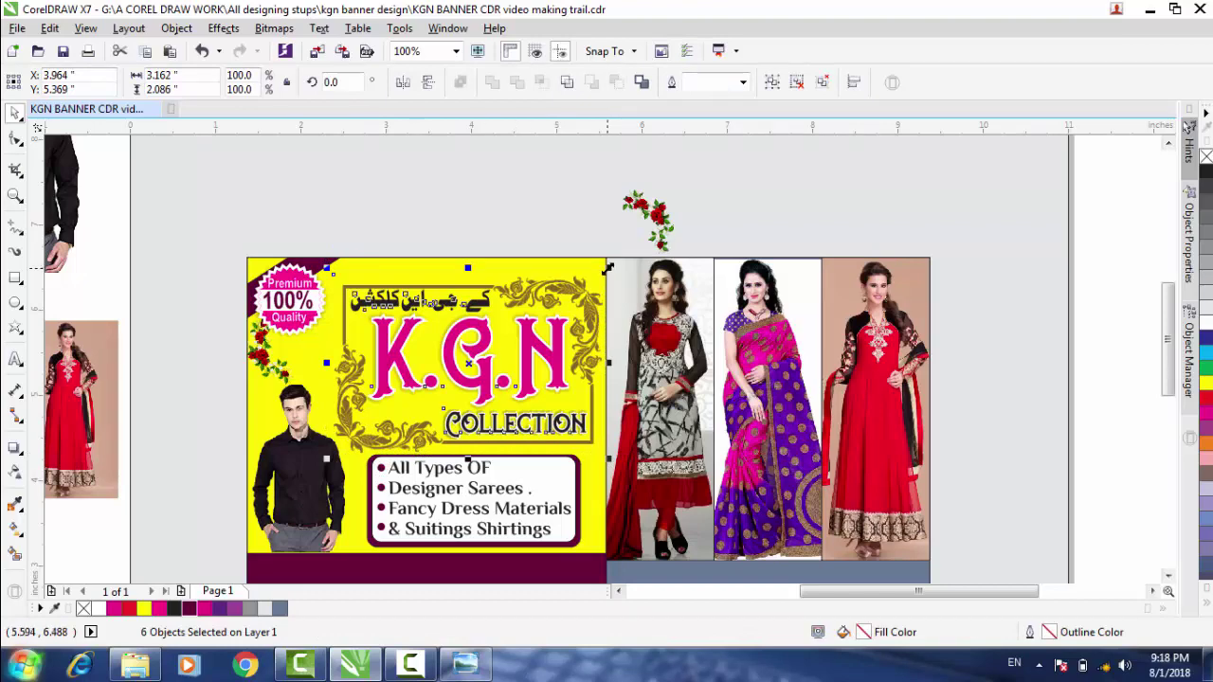
drag(608, 268, 597, 275)
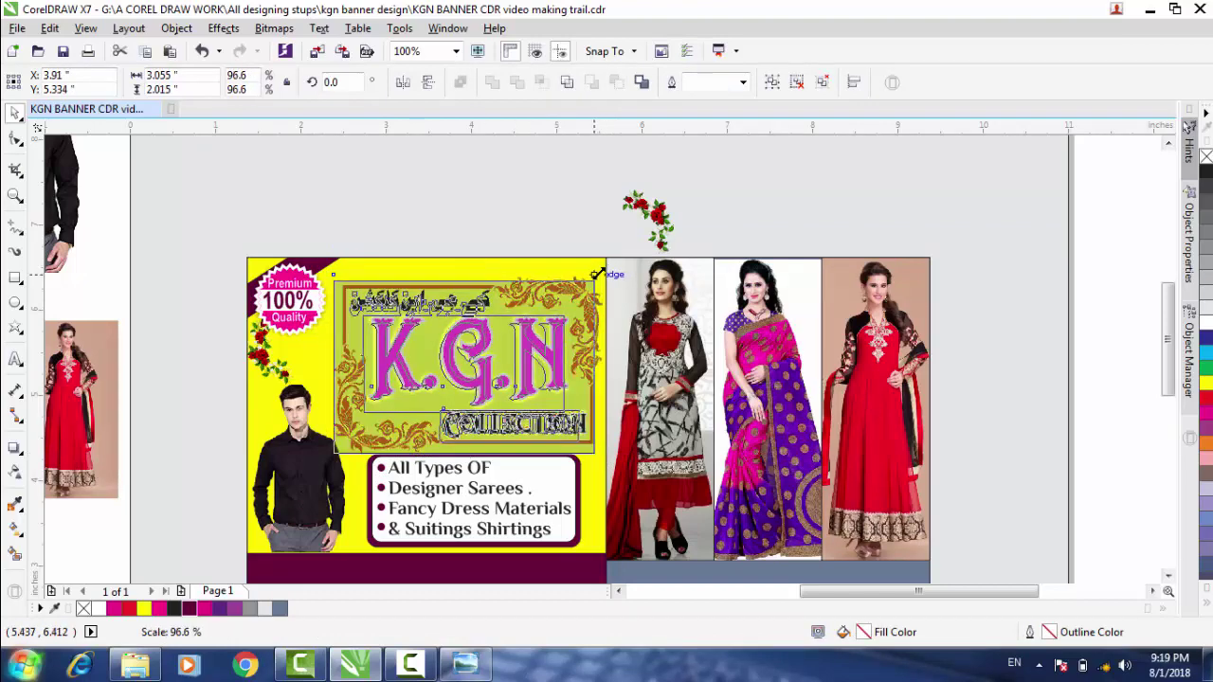
key(Escape)
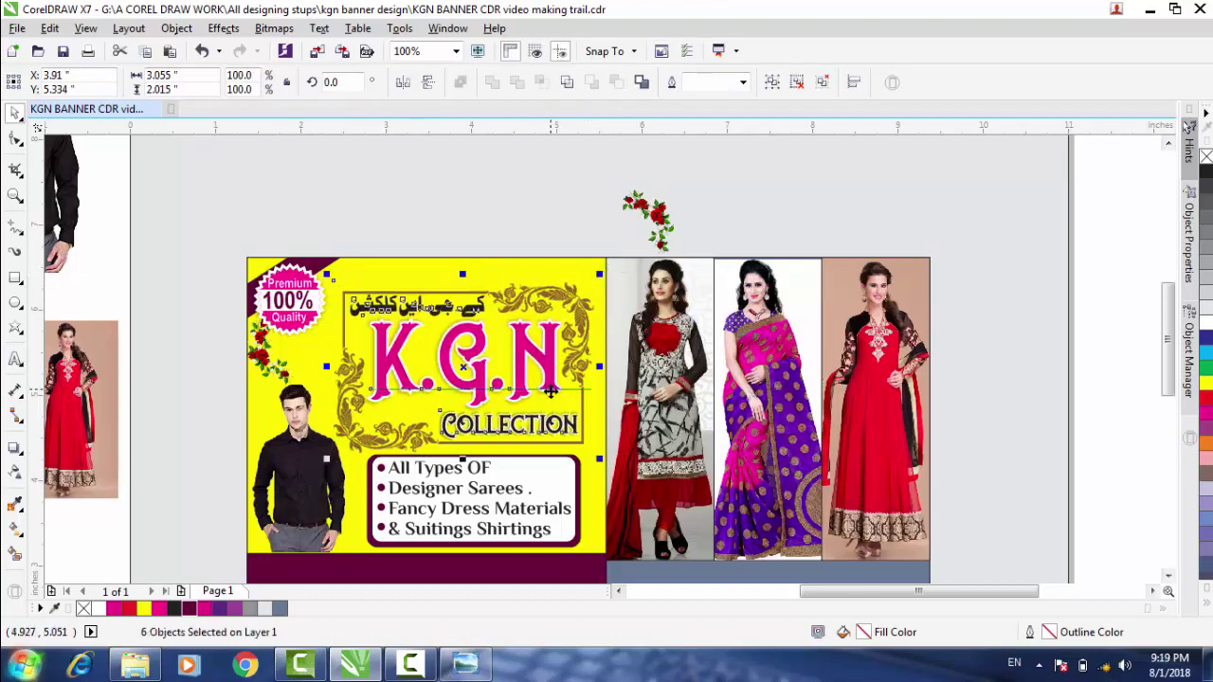
key(ctrl+Down)
key(ctrl+Down)
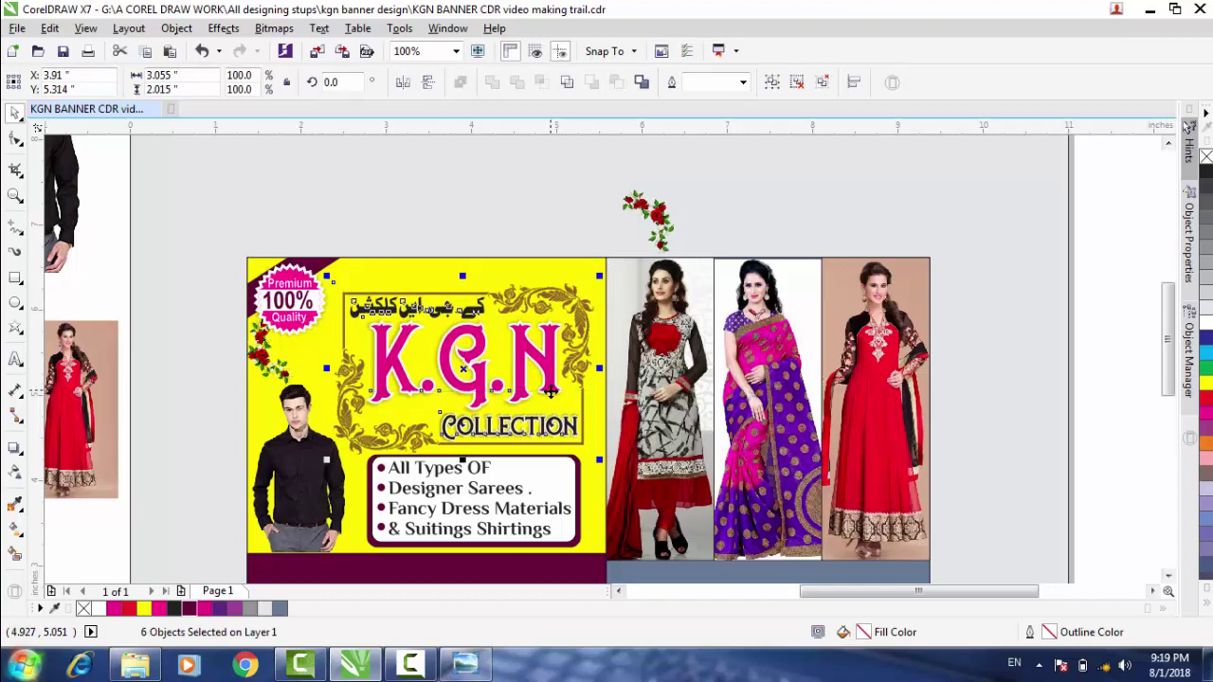
key(ctrl+Left)
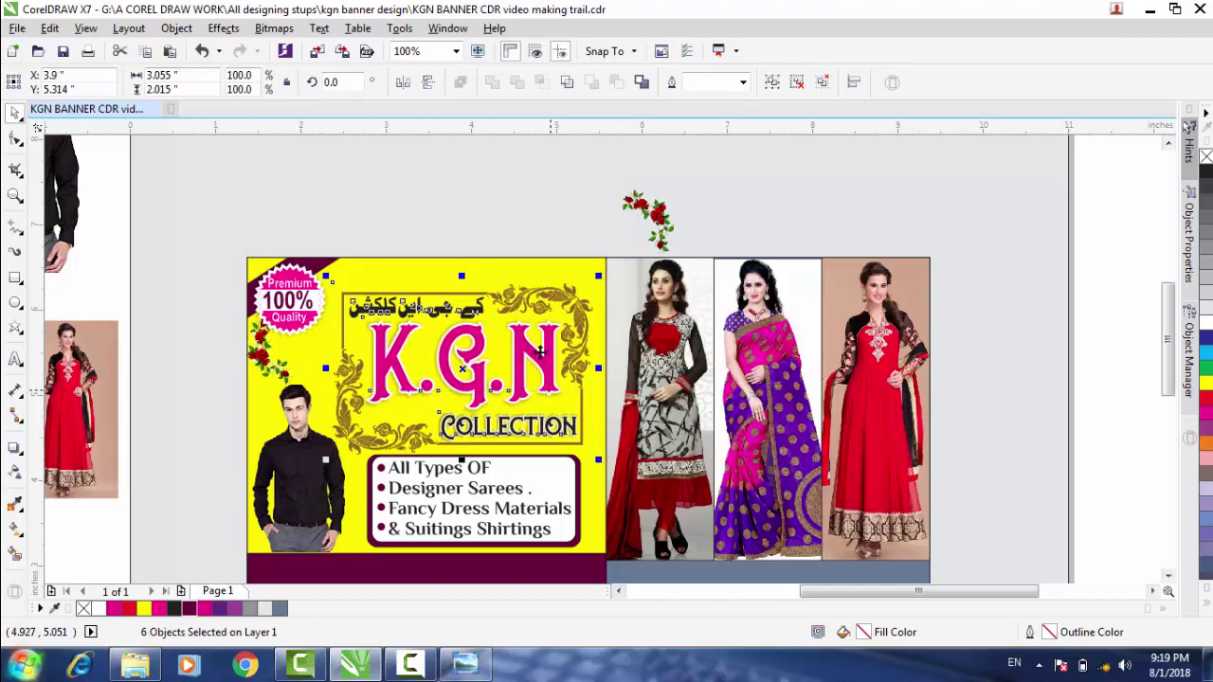
Put the roses back over the upper-right corner of the ornamental frame and nudge them down inside the yellow panel.
click(494, 195)
drag(664, 216, 582, 280)
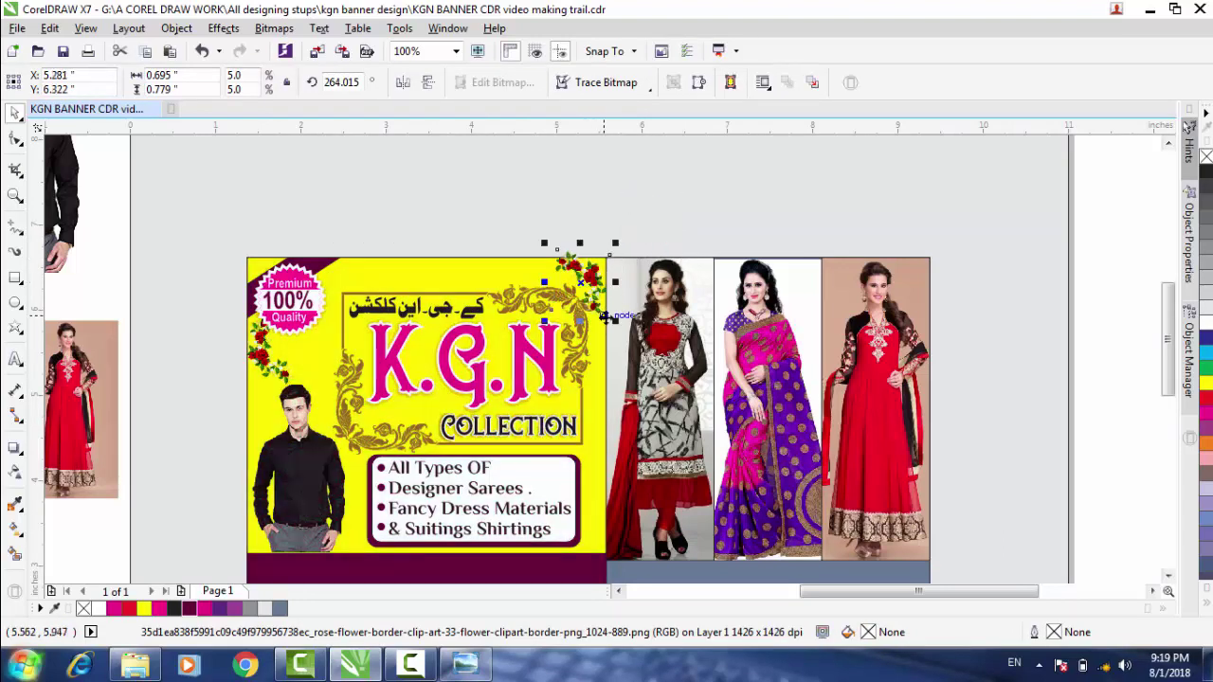
key(ctrl+Down)
key(ctrl+Down)
key(ctrl+Down)
key(ctrl+Down)
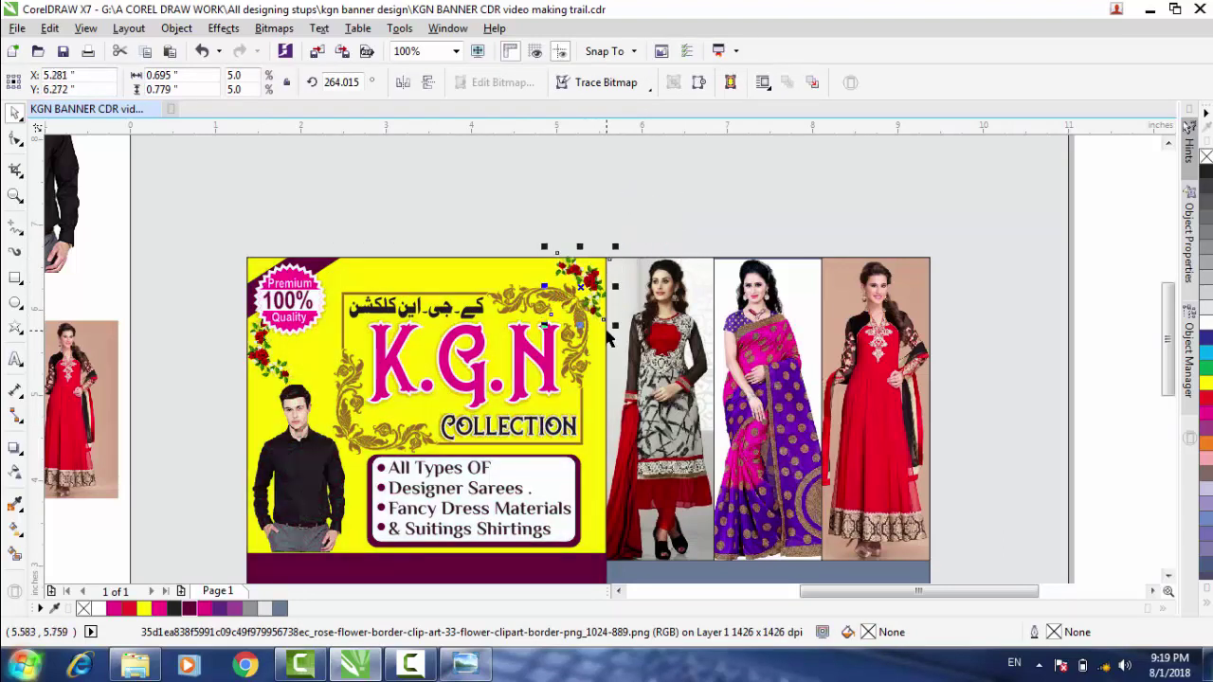
Rotate the corner roses to about 270 degrees and nudge them slightly left and down, inside the yellow panel's edges.
scroll(575, 289, up, 3)
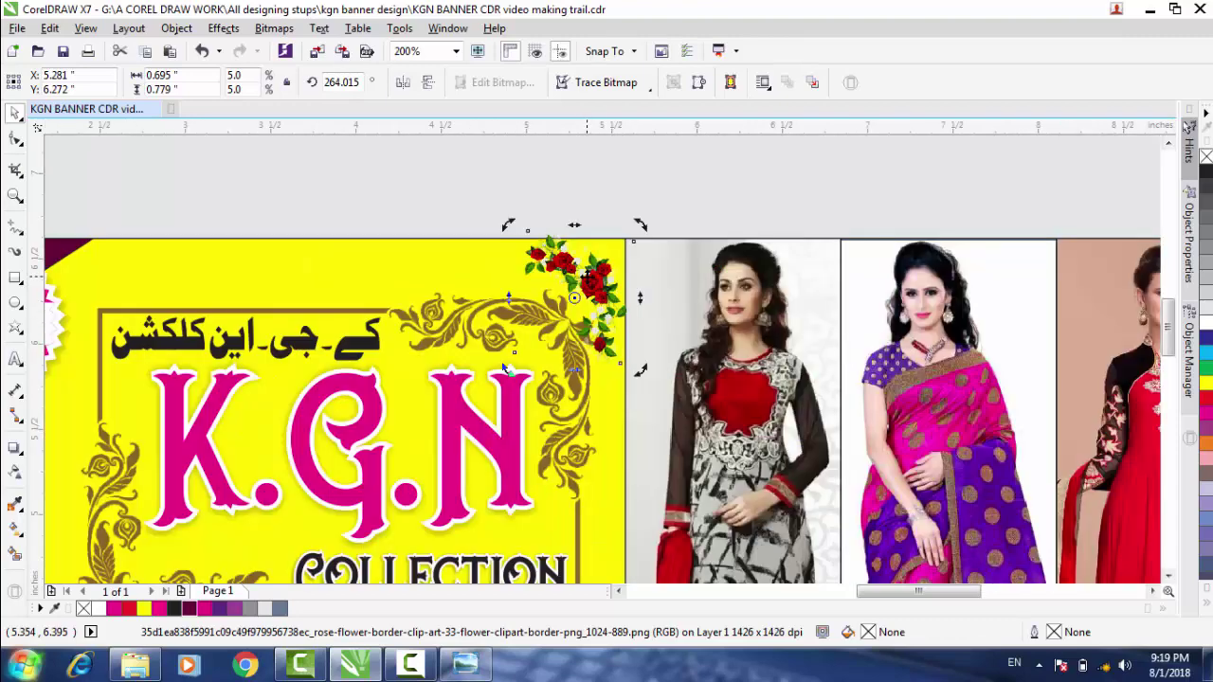
mouse_move(685, 179)
mouse_down()
mouse_move(664, 179)
mouse_move(667, 189)
mouse_up()
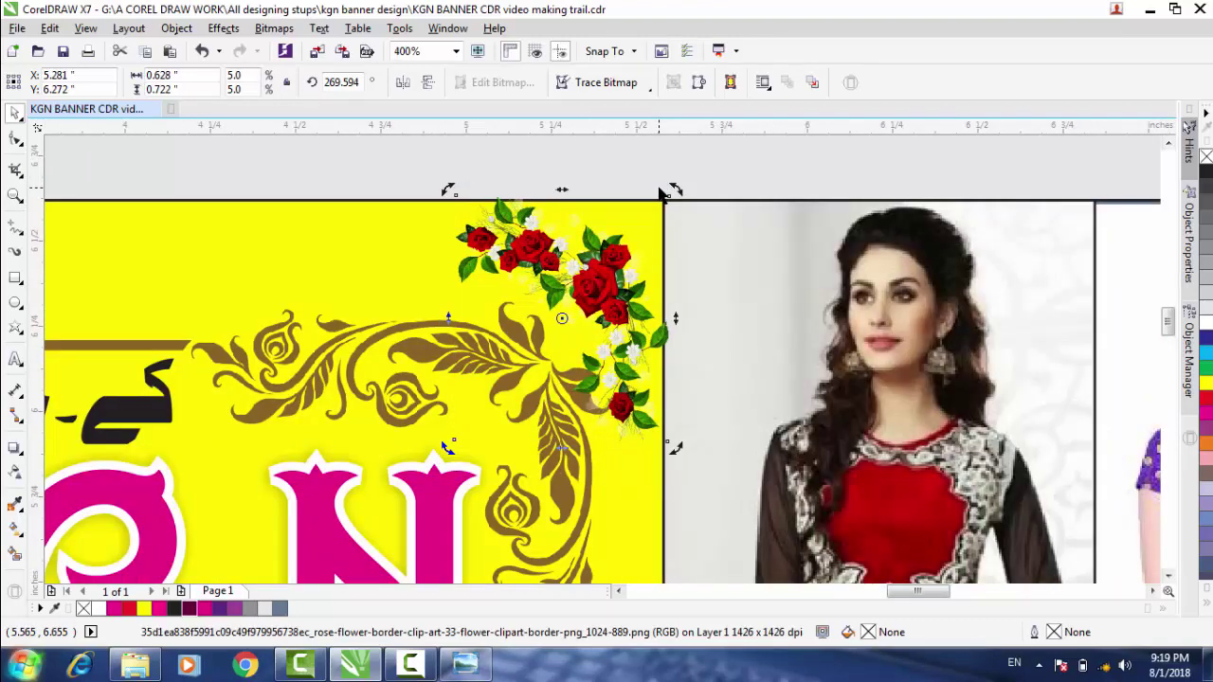
key(ctrl+Left)
key(ctrl+Left)
key(ctrl+Down)
key(ctrl+Down)
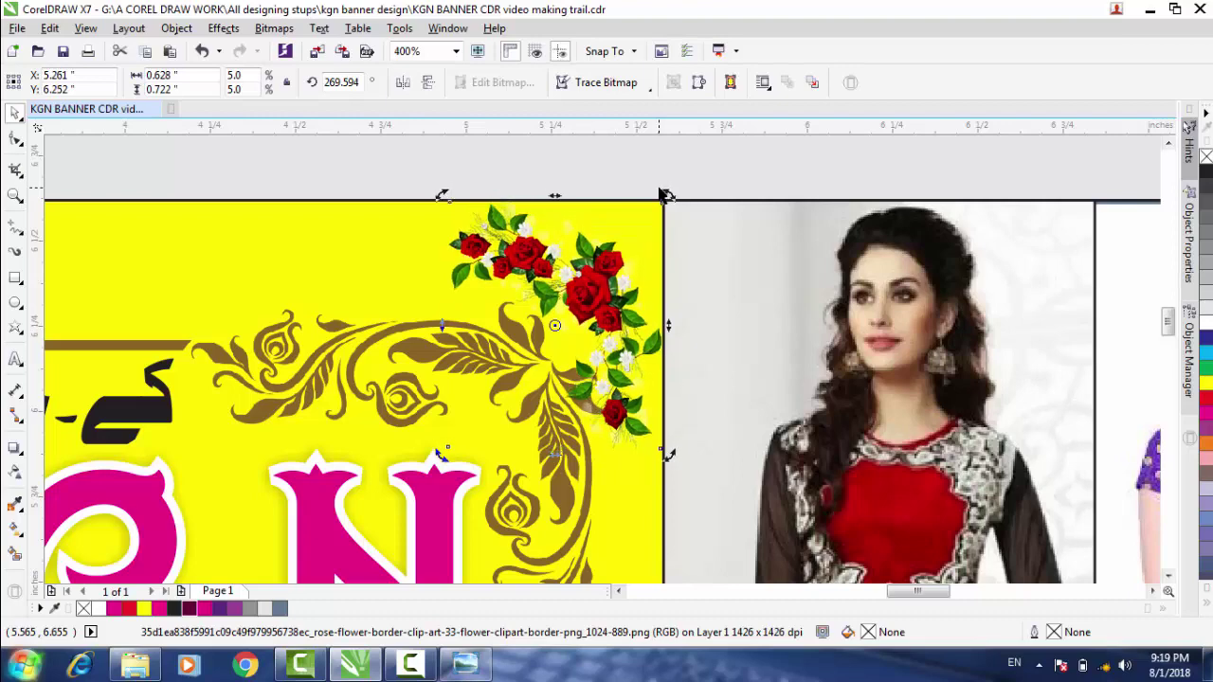
Place a copy of the Kannada shop name from beside the page onto the yellow panel, above the Urdu name.
scroll(626, 248, down, 1)
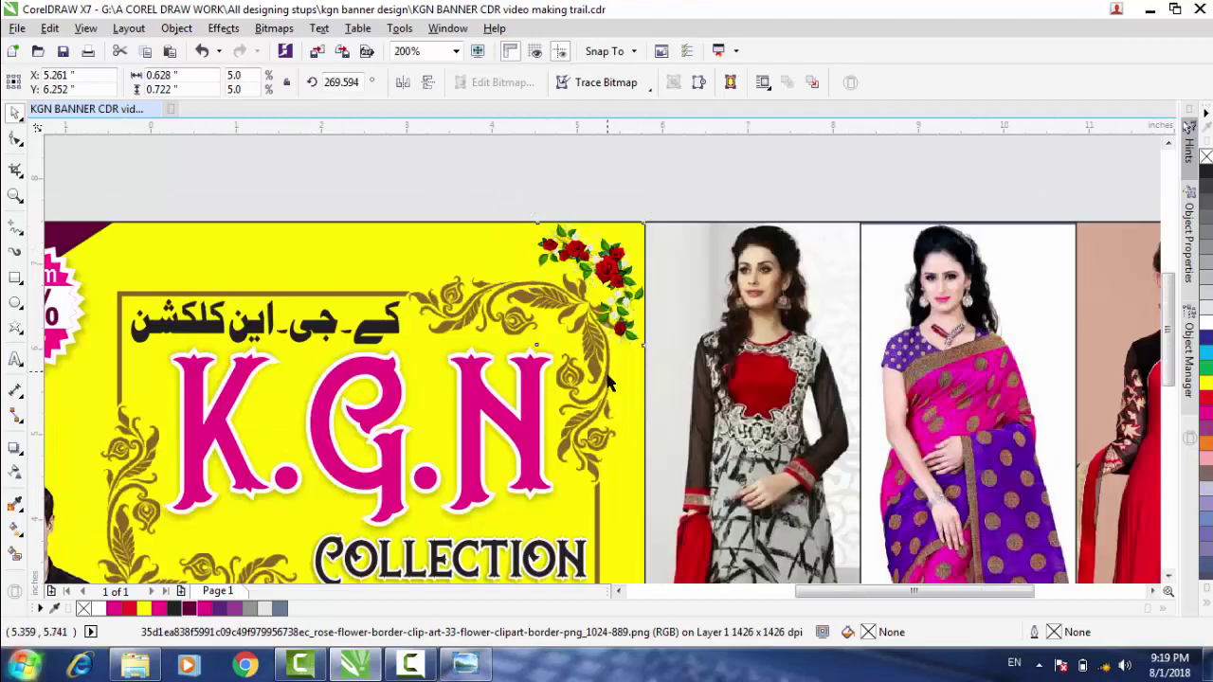
scroll(611, 374, down, 1)
scroll(1170, 306, down, 3)
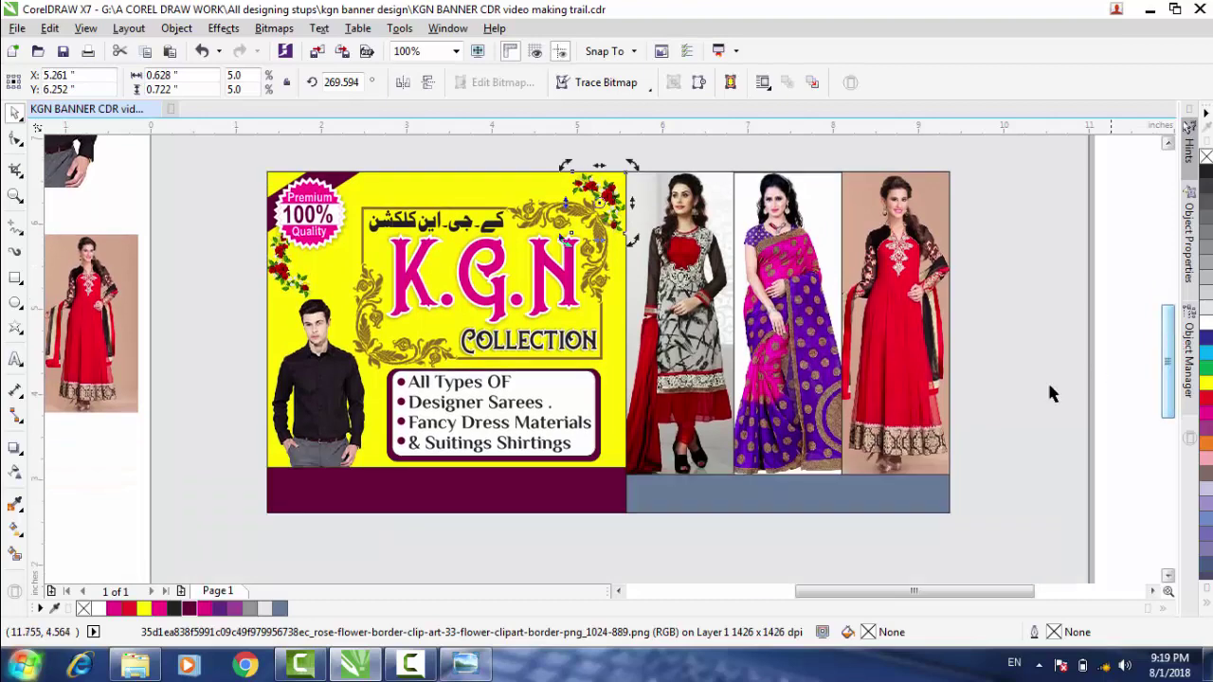
drag(853, 595, 843, 595)
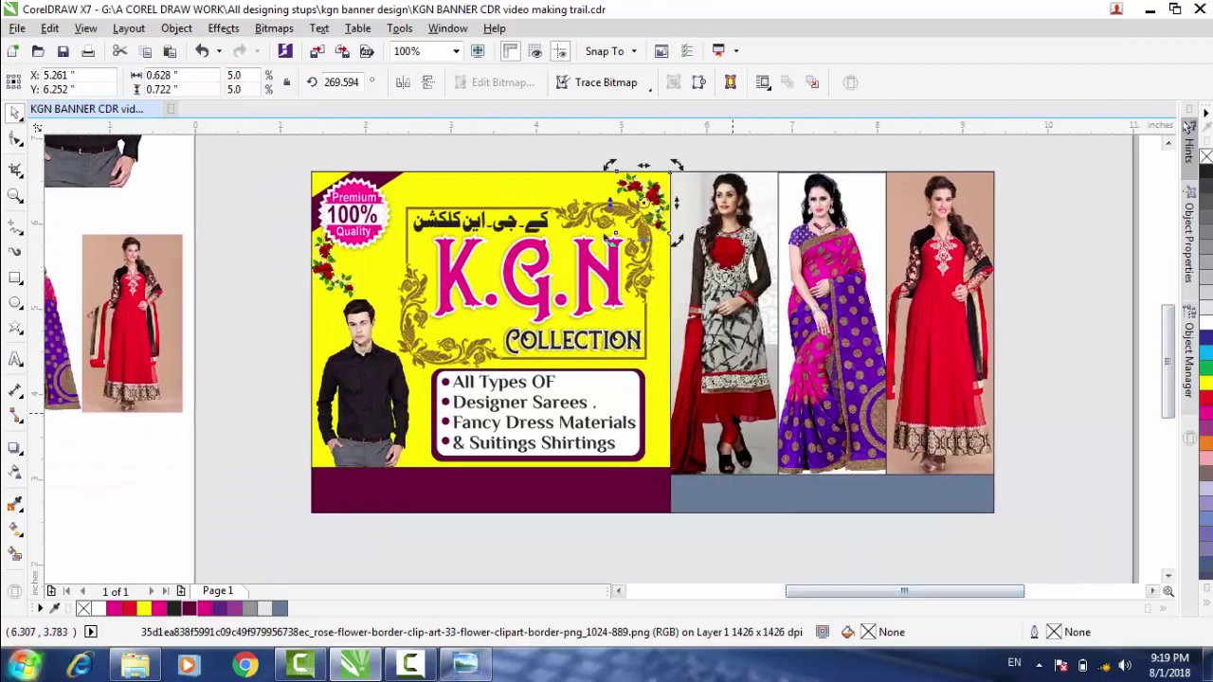
scroll(732, 414, down, 1)
click(209, 392)
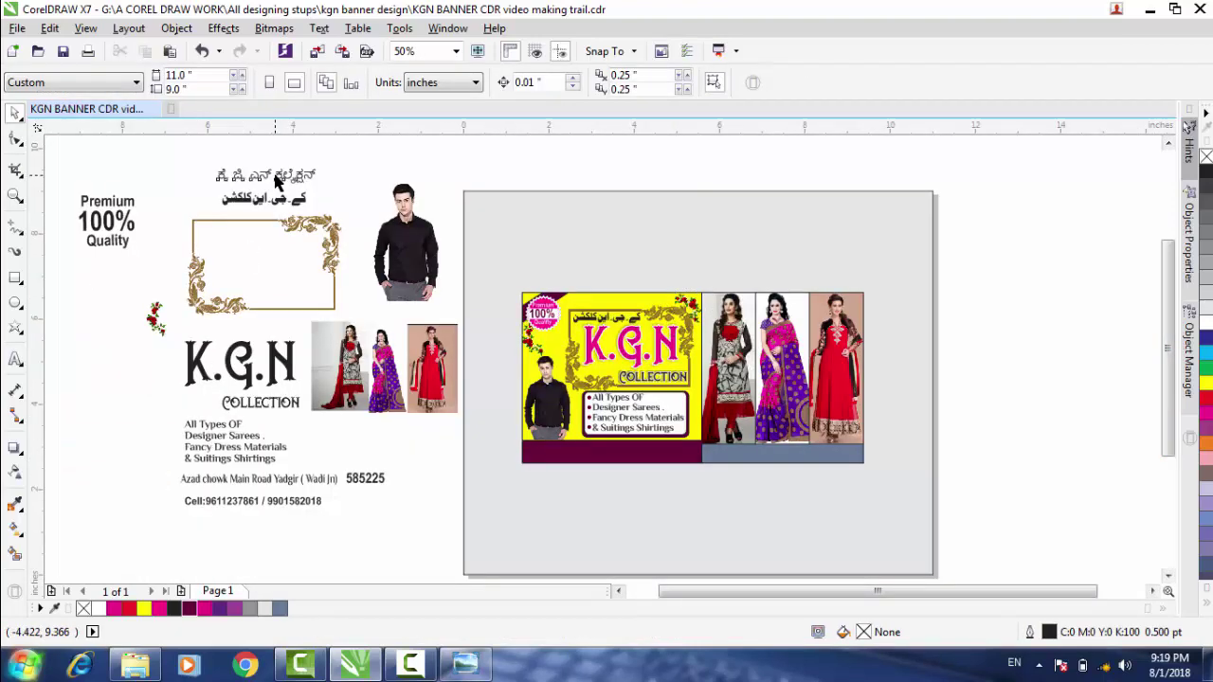
drag(275, 180, 605, 305)
scroll(605, 305, up, 2)
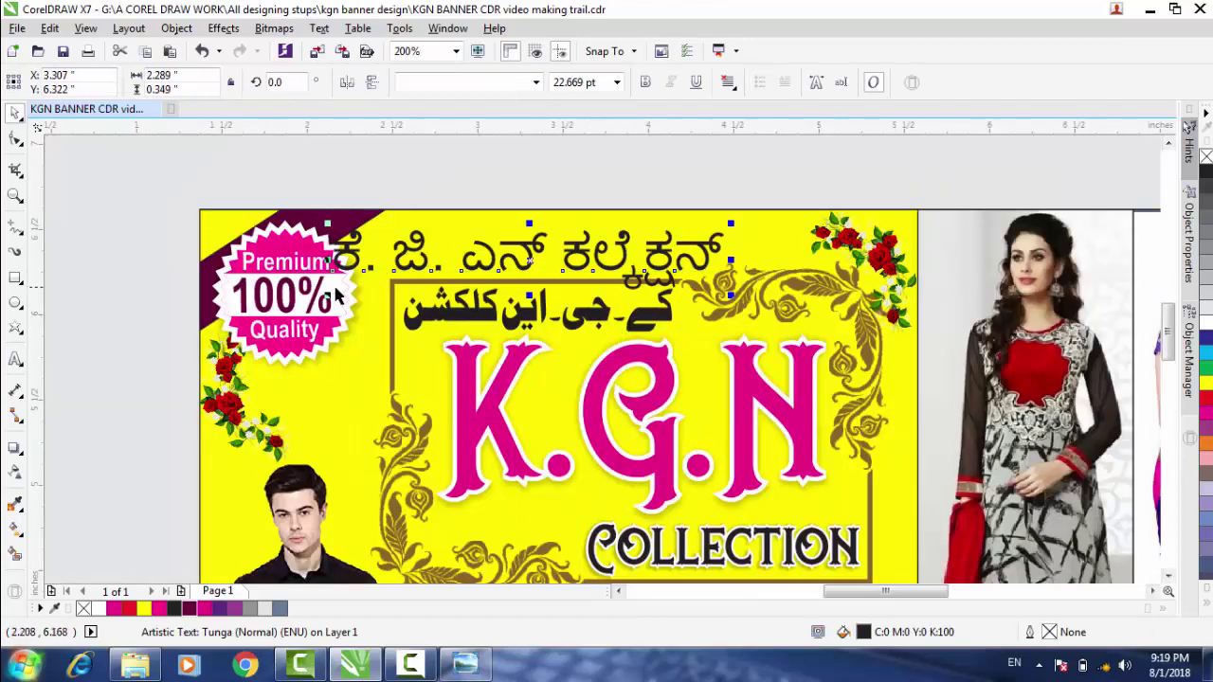
Fit the Kannada shop name above the ornamental frame at about 19.9 pt, with a 2 pt white outline.
drag(326, 222, 454, 245)
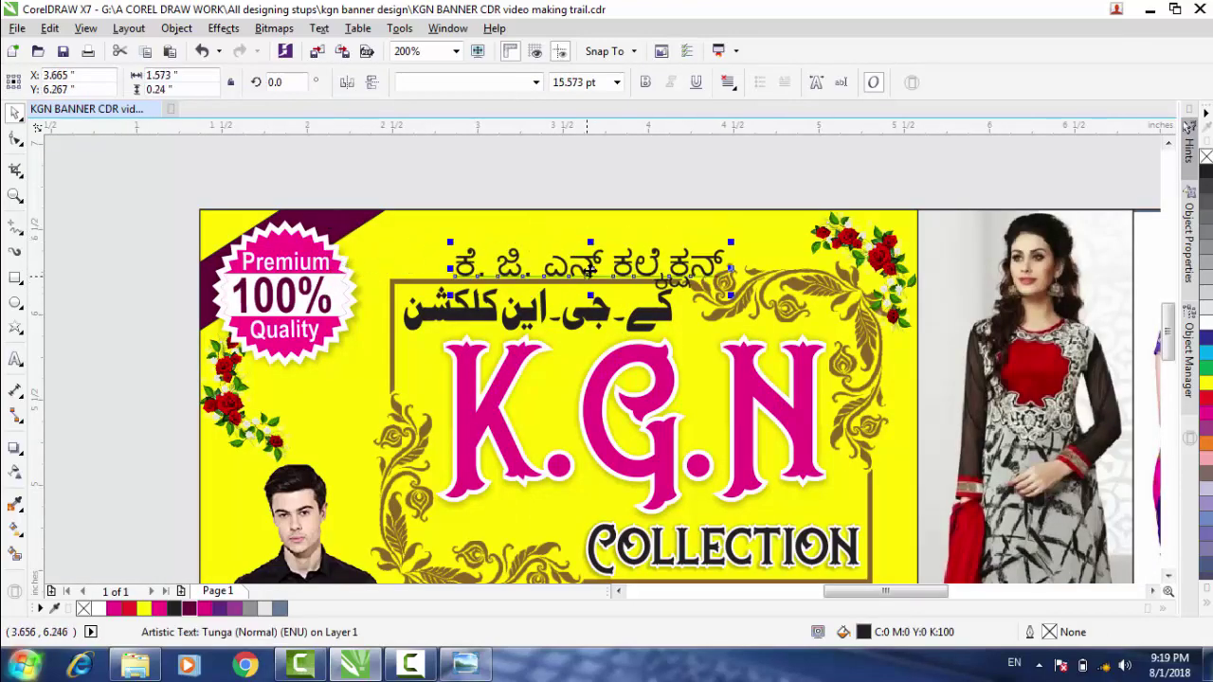
drag(596, 277, 526, 244)
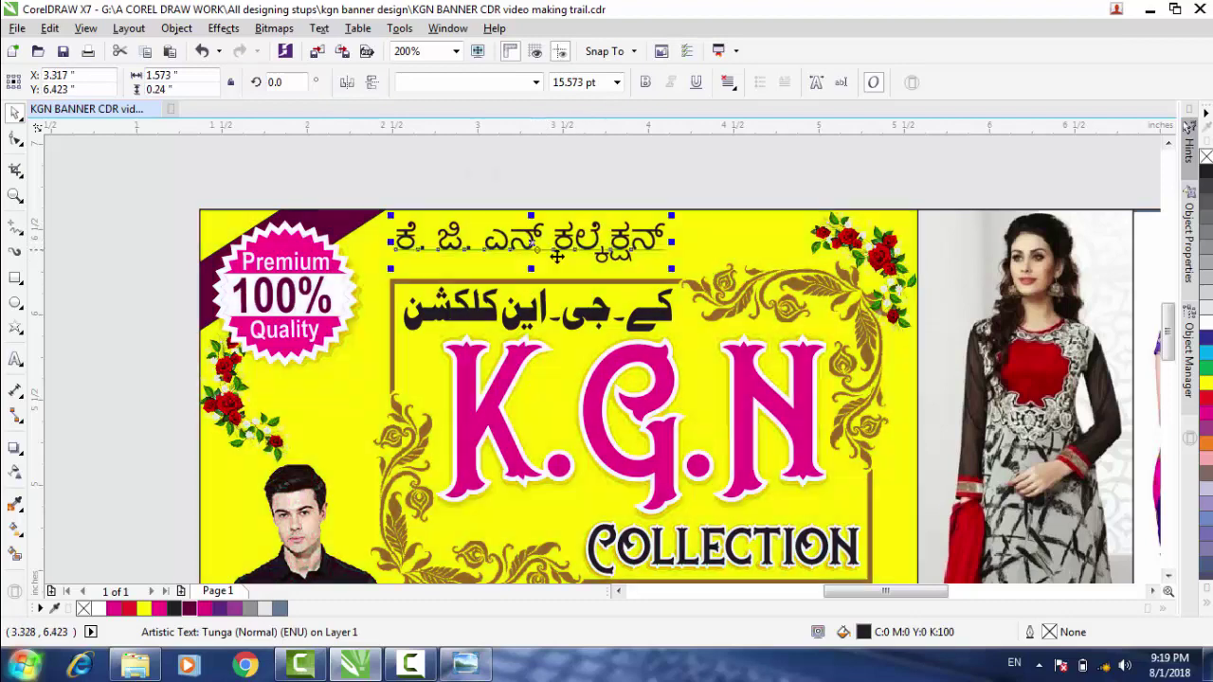
drag(668, 269, 736, 332)
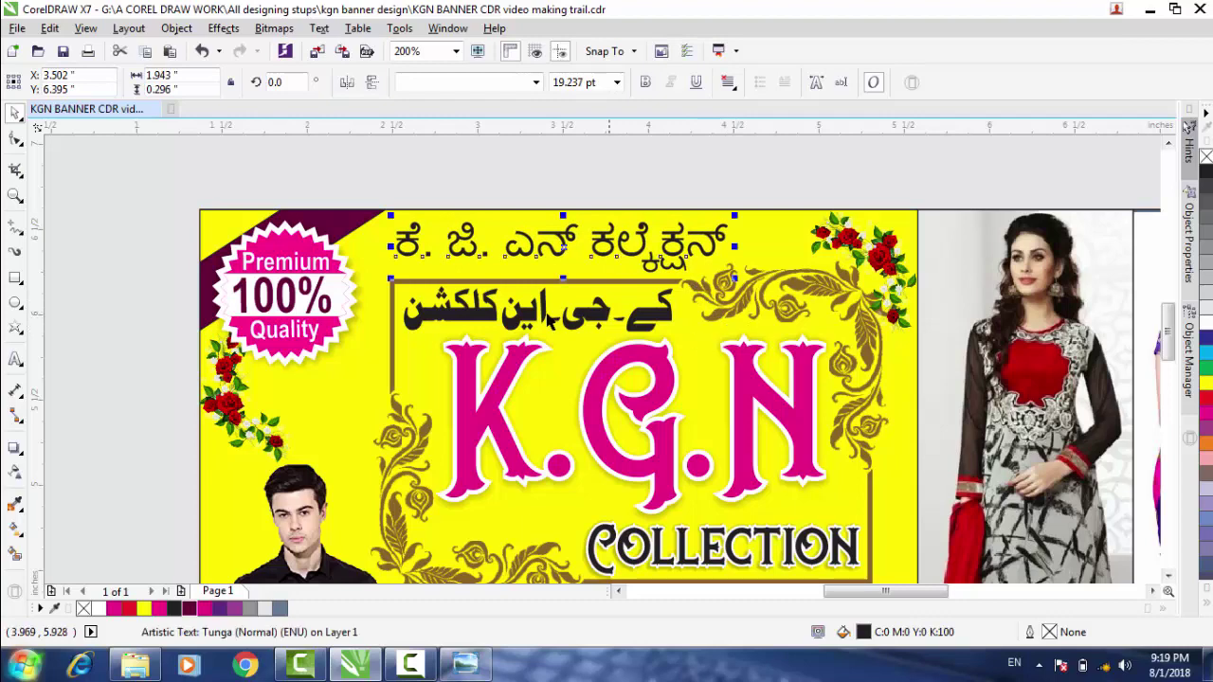
drag(394, 278, 384, 282)
scroll(612, 512, down, 1)
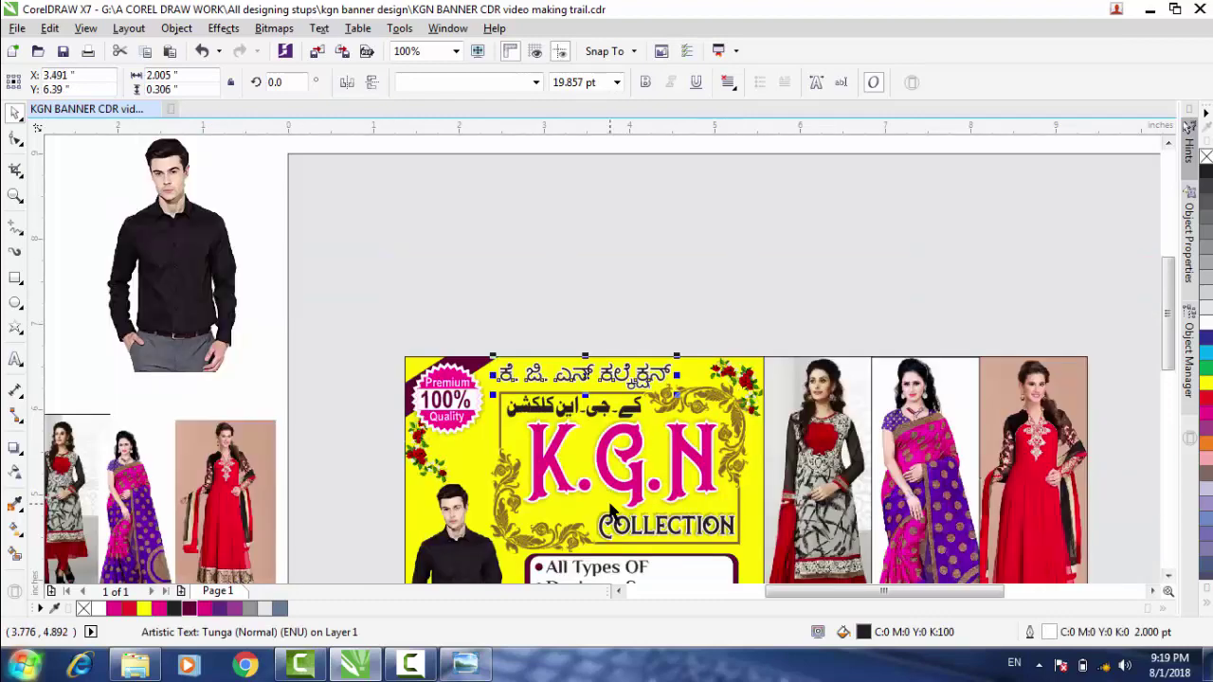
click(365, 396)
Place the shop's address line and postal code from beside the page onto the maroon strip below the yellow panel.
drag(1170, 337, 1171, 370)
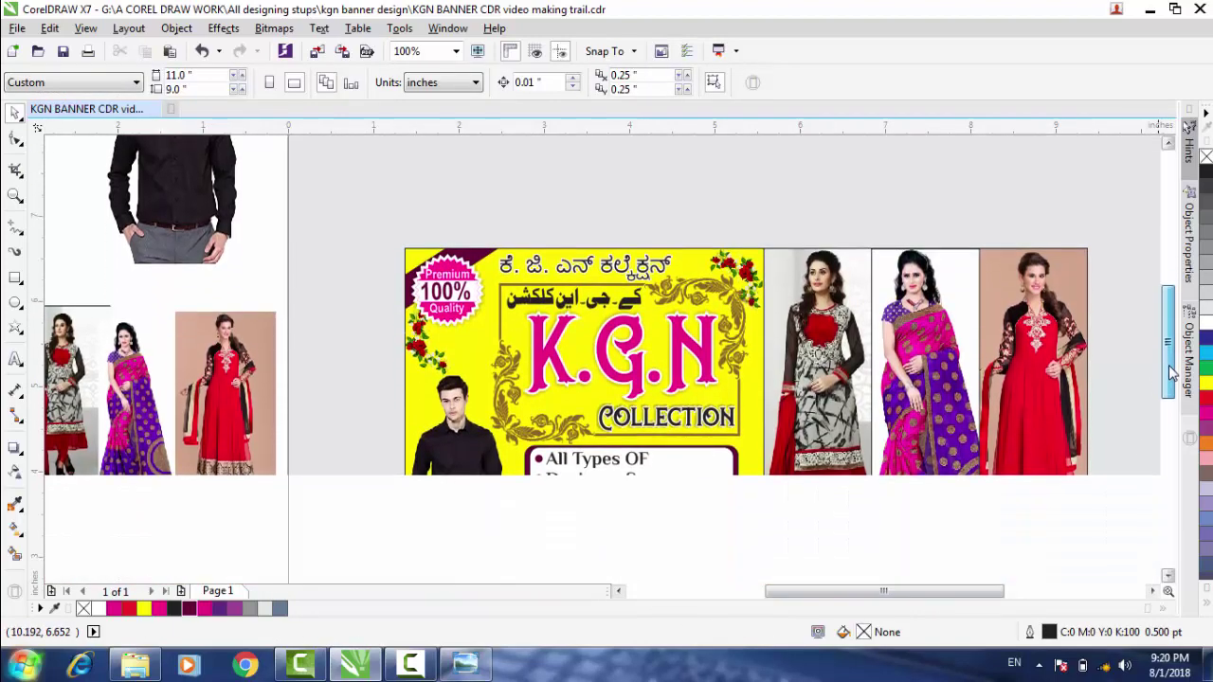
drag(894, 591, 909, 592)
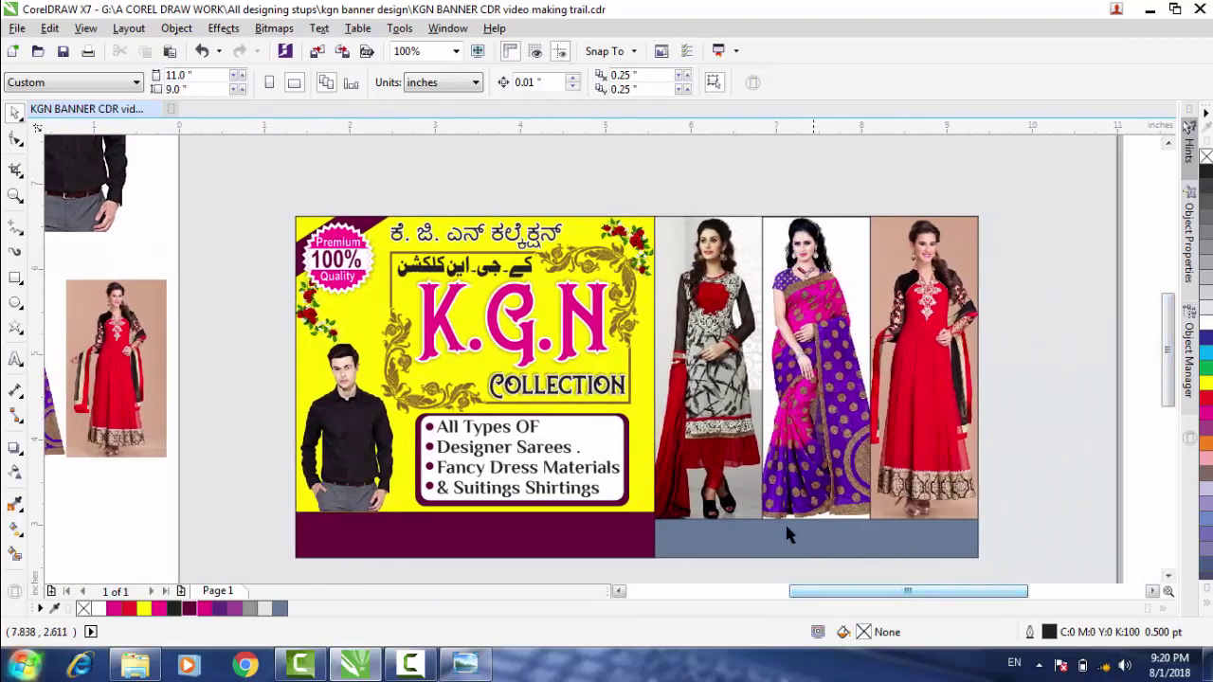
scroll(736, 507, down, 1)
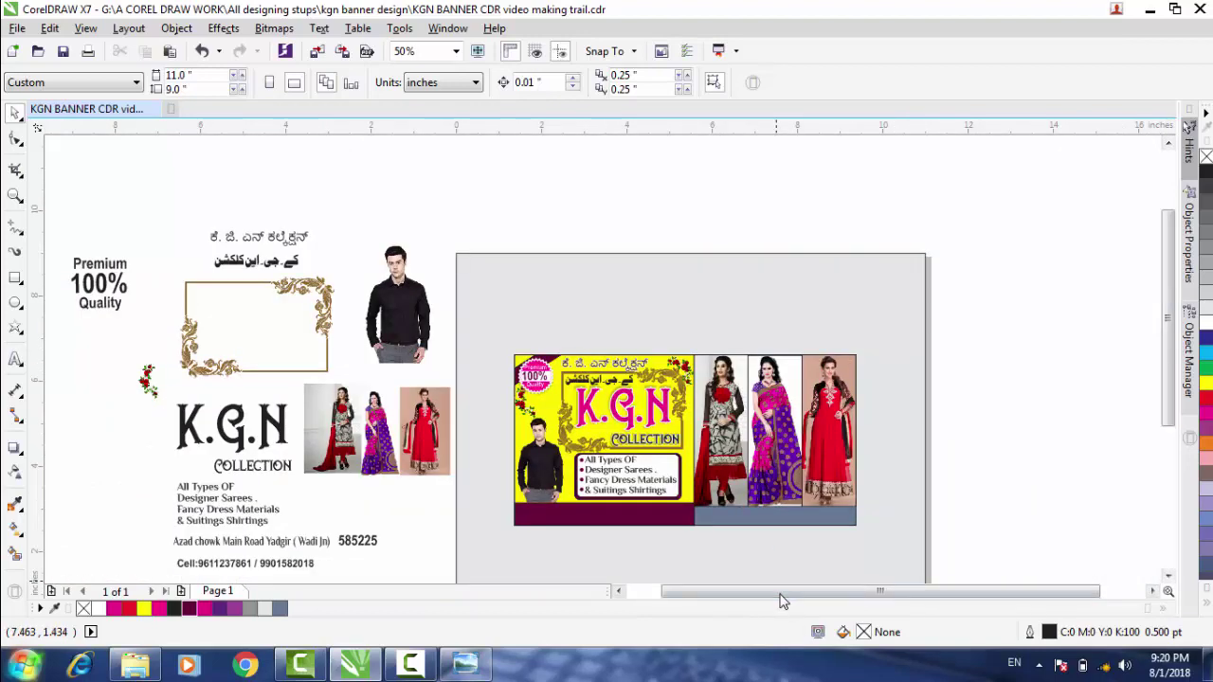
drag(783, 601, 802, 596)
drag(1166, 349, 1170, 382)
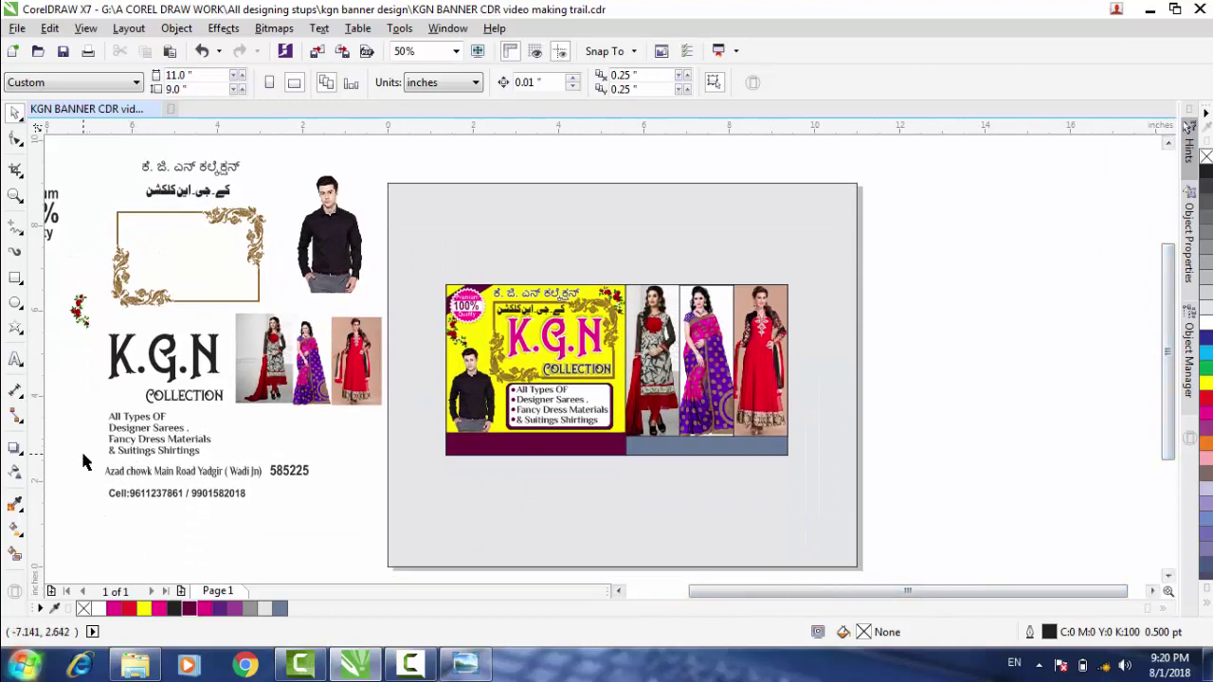
drag(256, 484, 317, 483)
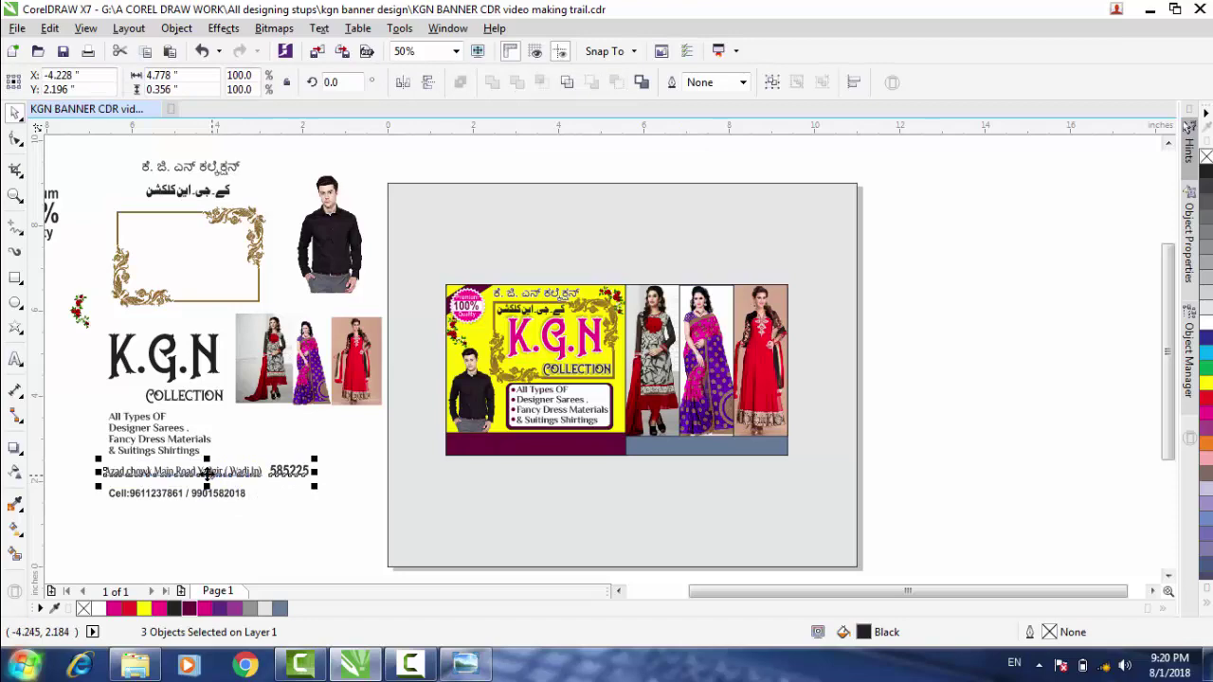
drag(207, 474, 536, 443)
scroll(553, 459, up, 2)
scroll(556, 471, up, 1)
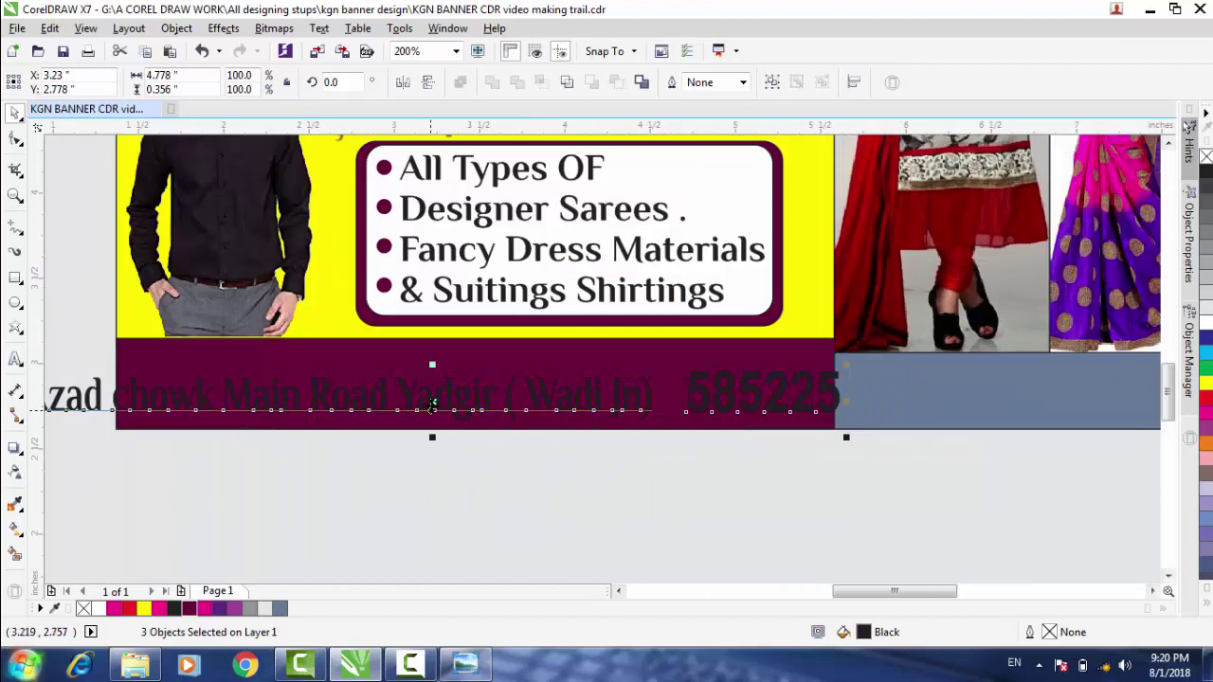
Close up the postal code to the address text and resize both to about 4.1 inches wide to fit the maroon strip.
drag(431, 406, 535, 405)
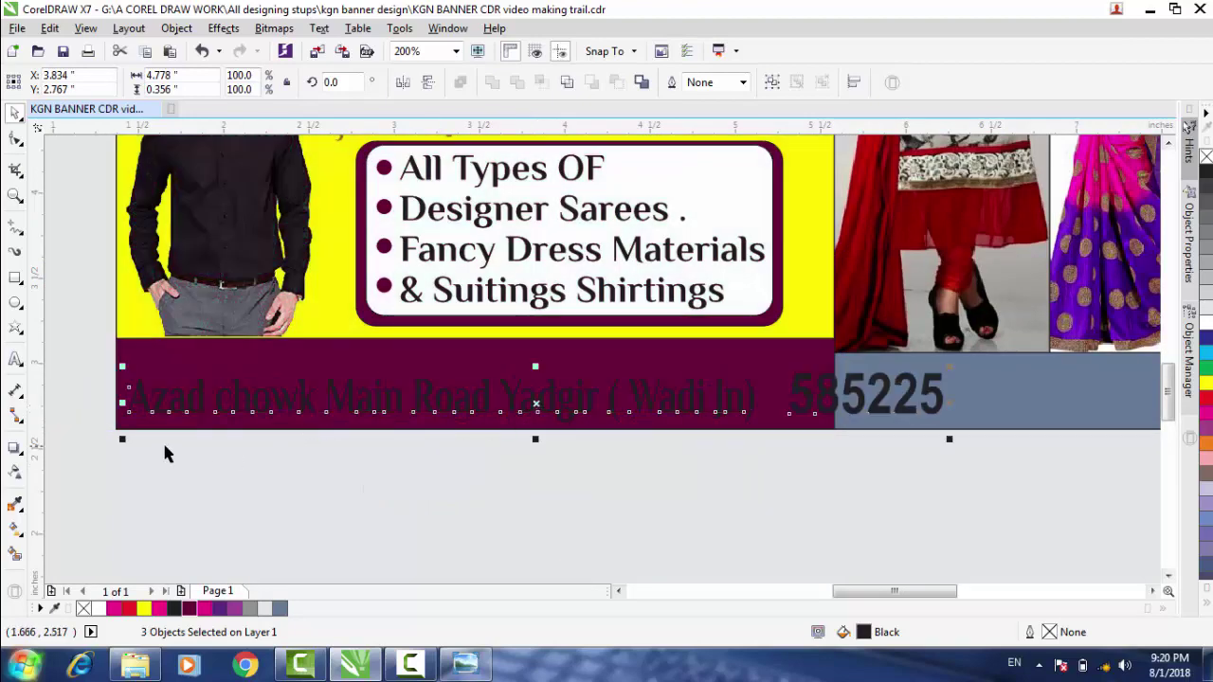
key(ctrl+z)
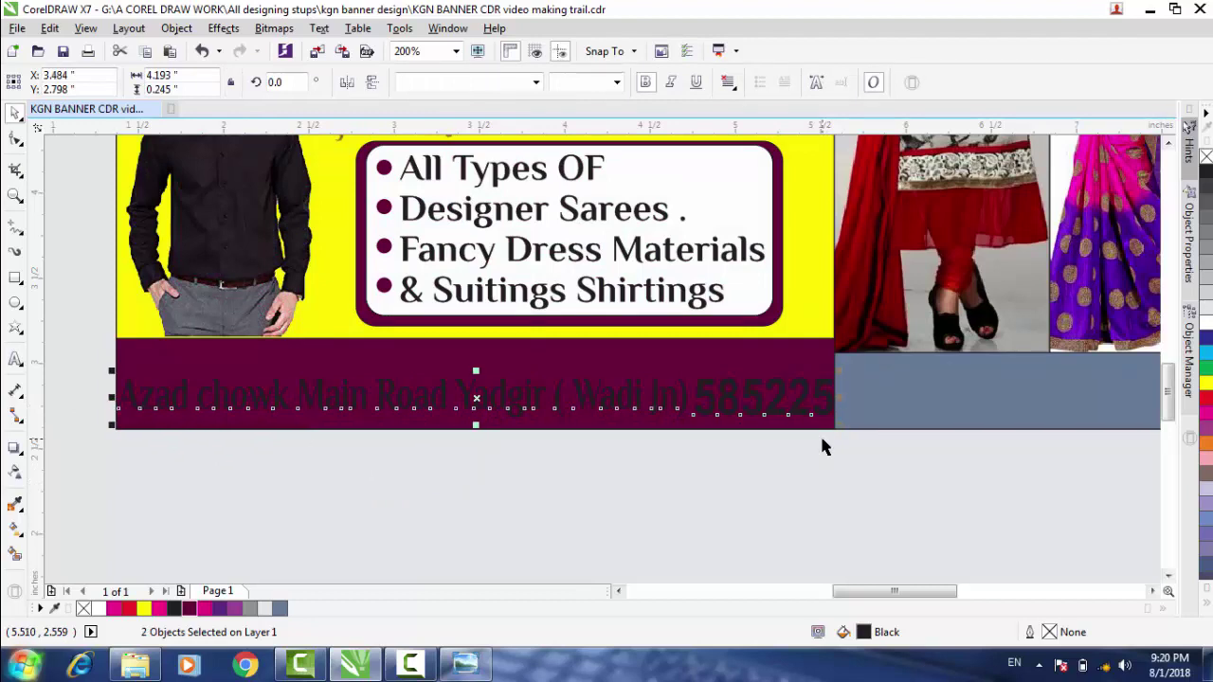
click(749, 425)
click(690, 432)
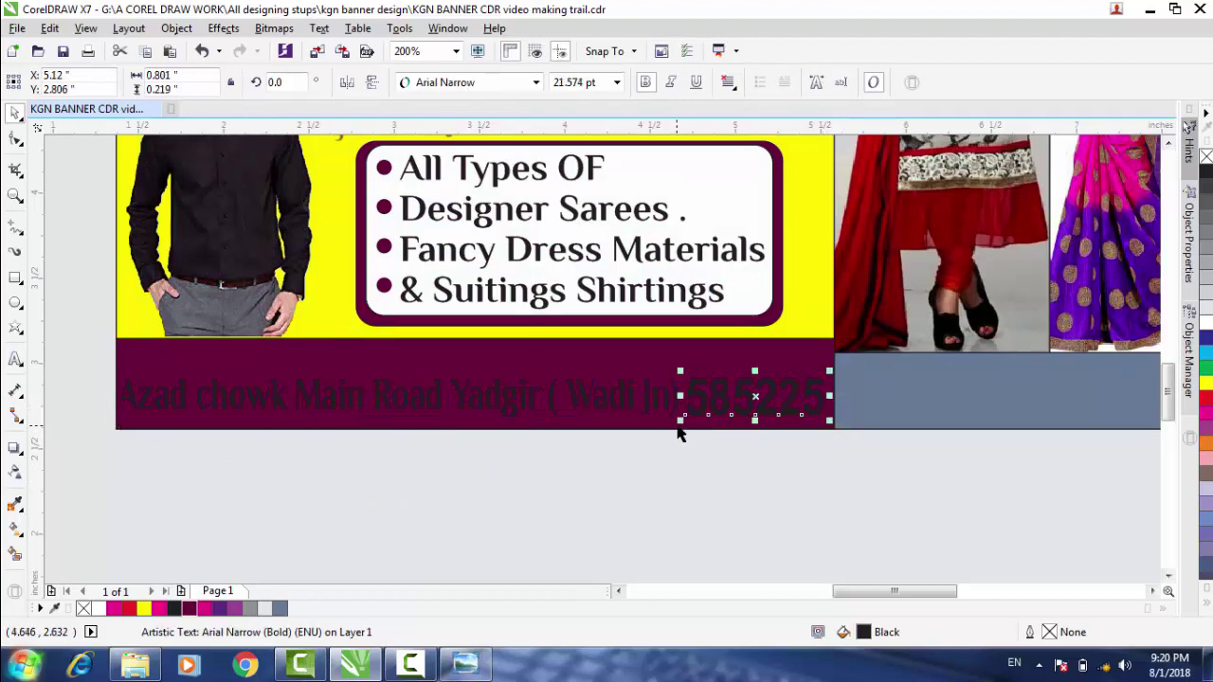
mouse_move(679, 419)
mouse_down()
mouse_move(703, 433)
mouse_move(691, 432)
mouse_up()
click(652, 416)
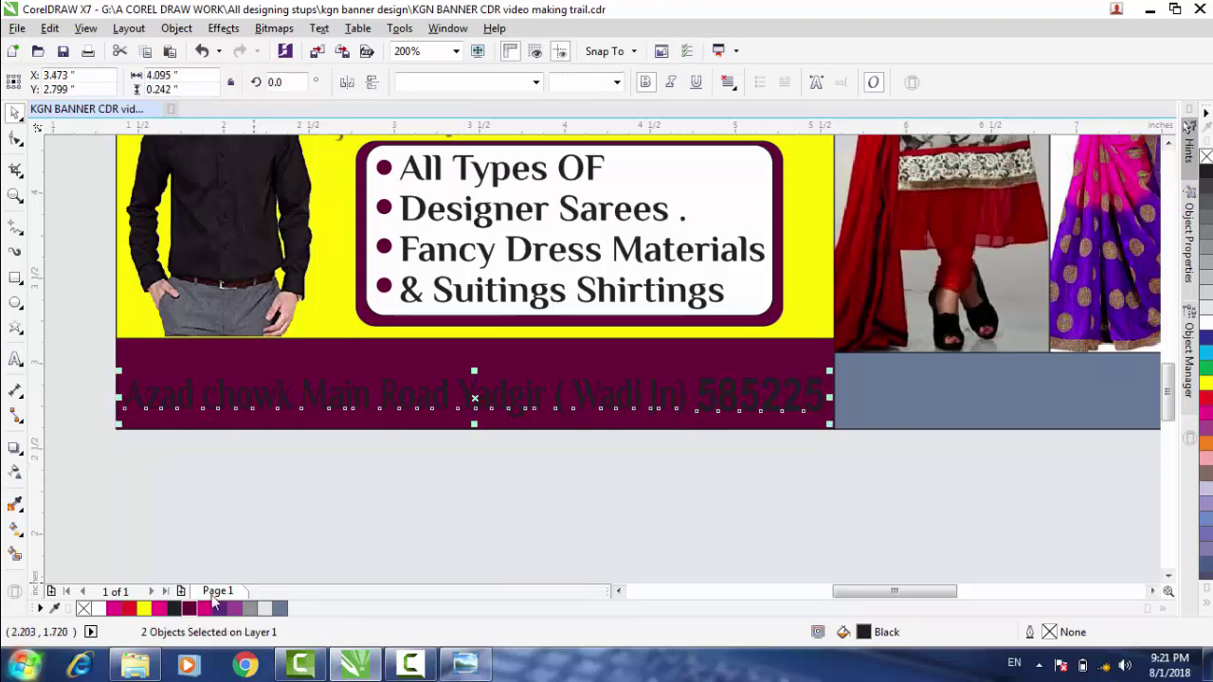
Fill the address text and postal code on the maroon strip white and apply a downward drop shadow to both.
click(99, 608)
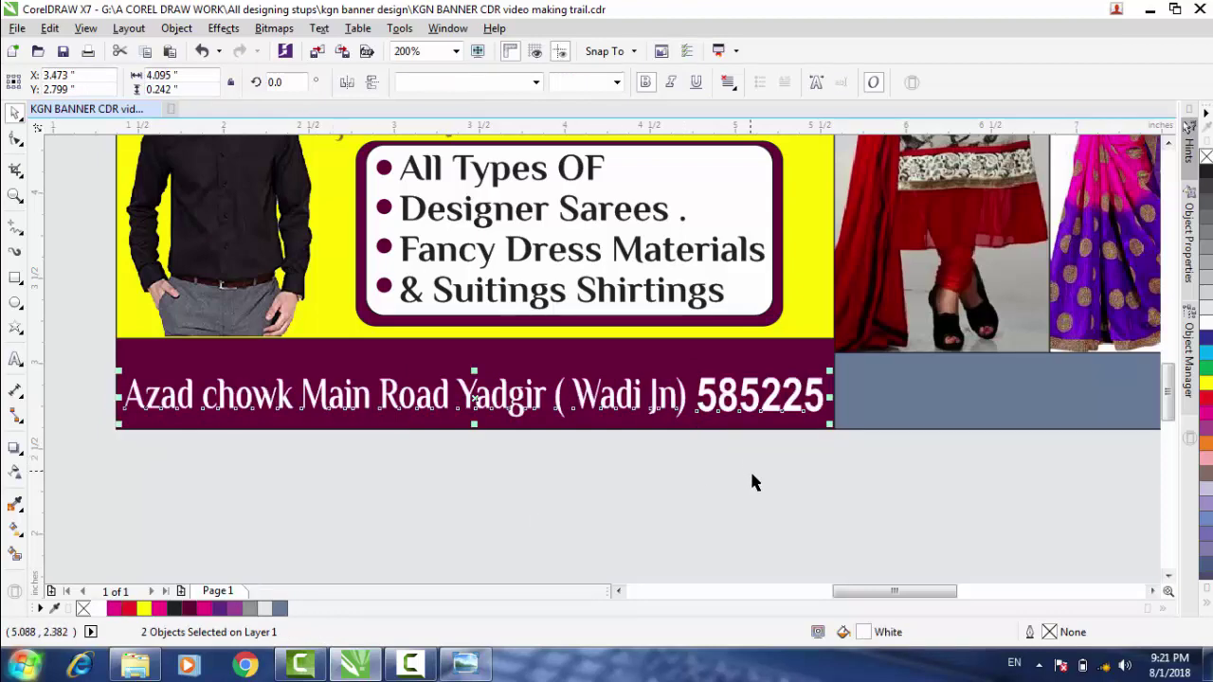
scroll(759, 496, down, 2)
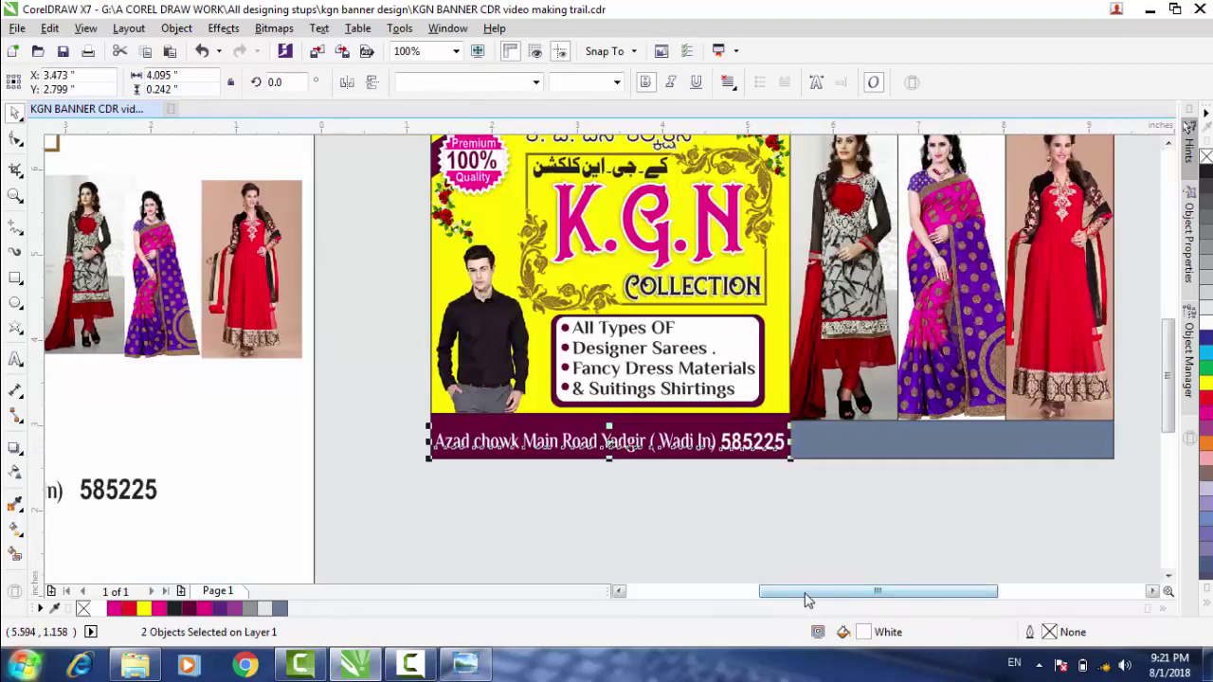
scroll(616, 480, up, 2)
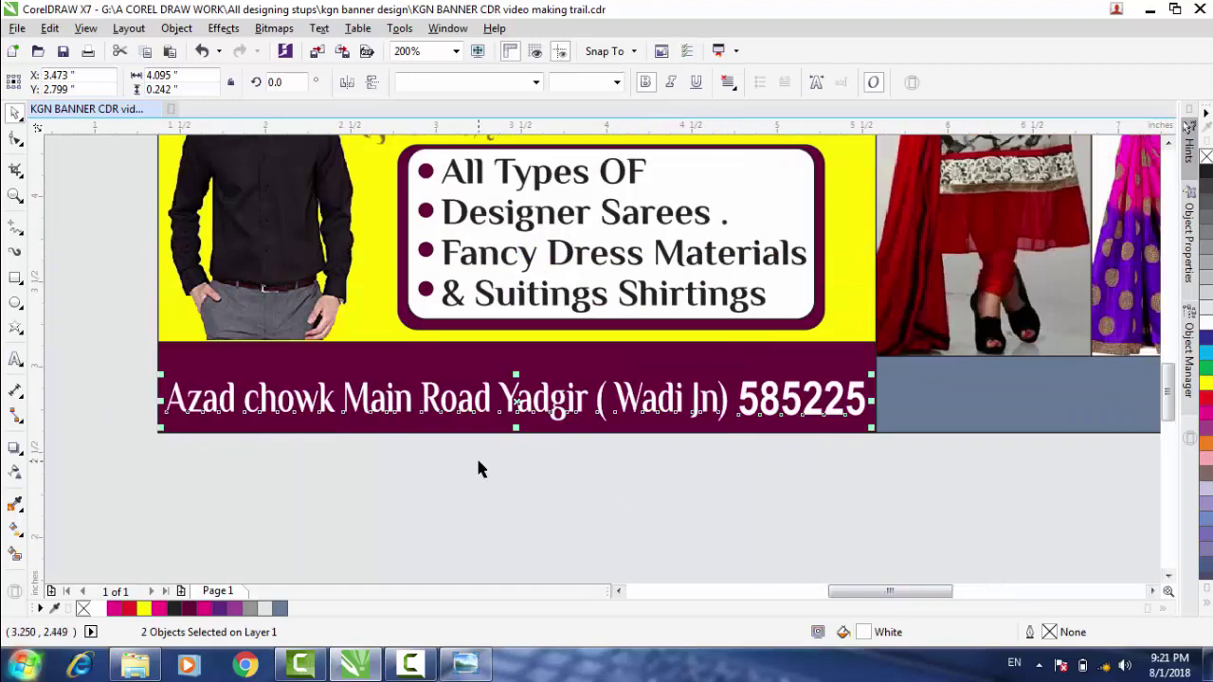
click(17, 450)
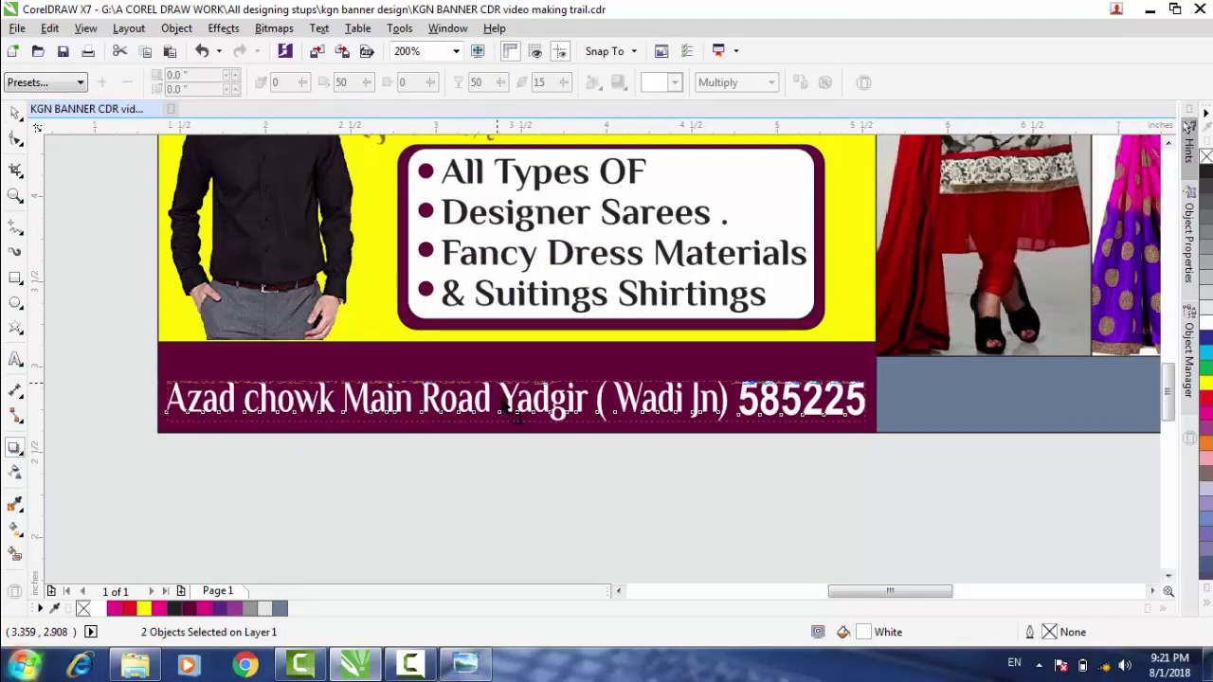
click(535, 438)
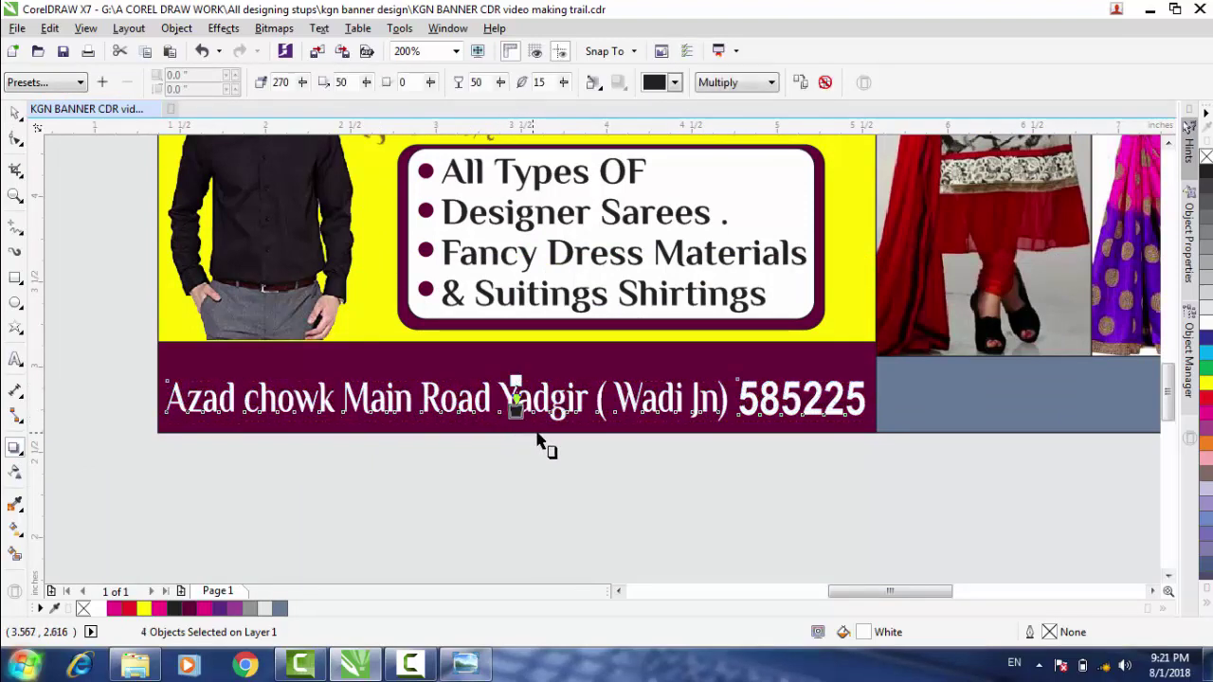
scroll(536, 438, up, 1)
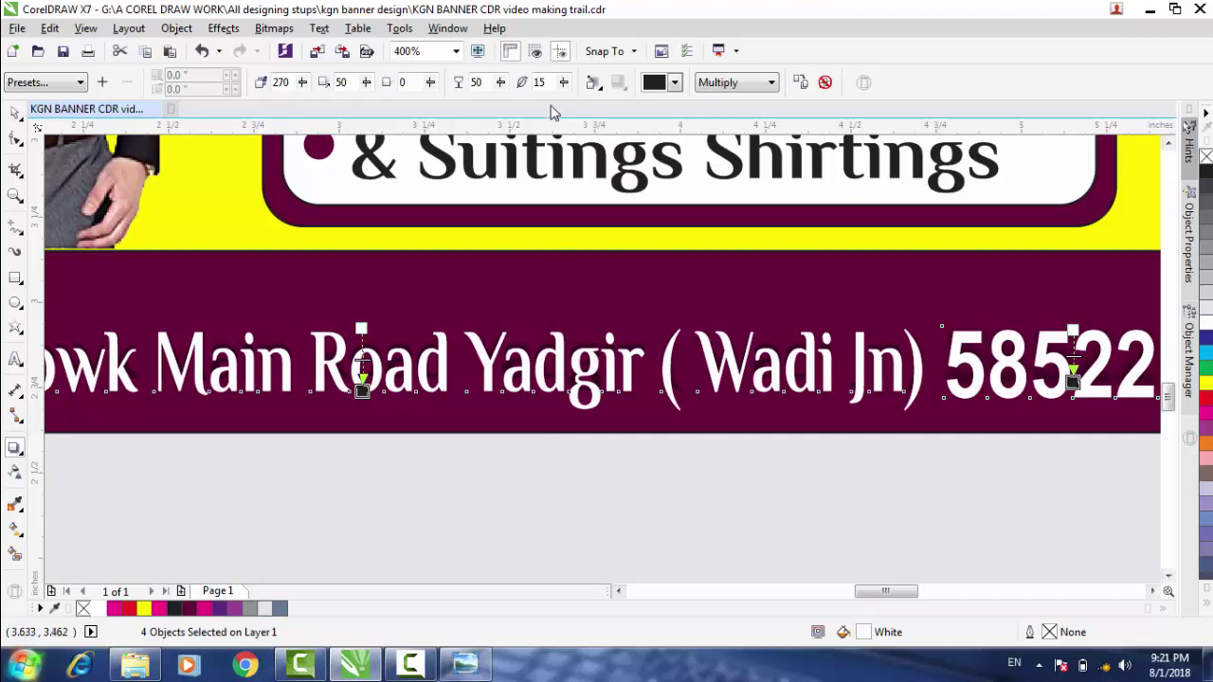
Set the address text shadow's feathering to 5 and its opacity to 30.
drag(549, 85, 531, 82)
text(5)
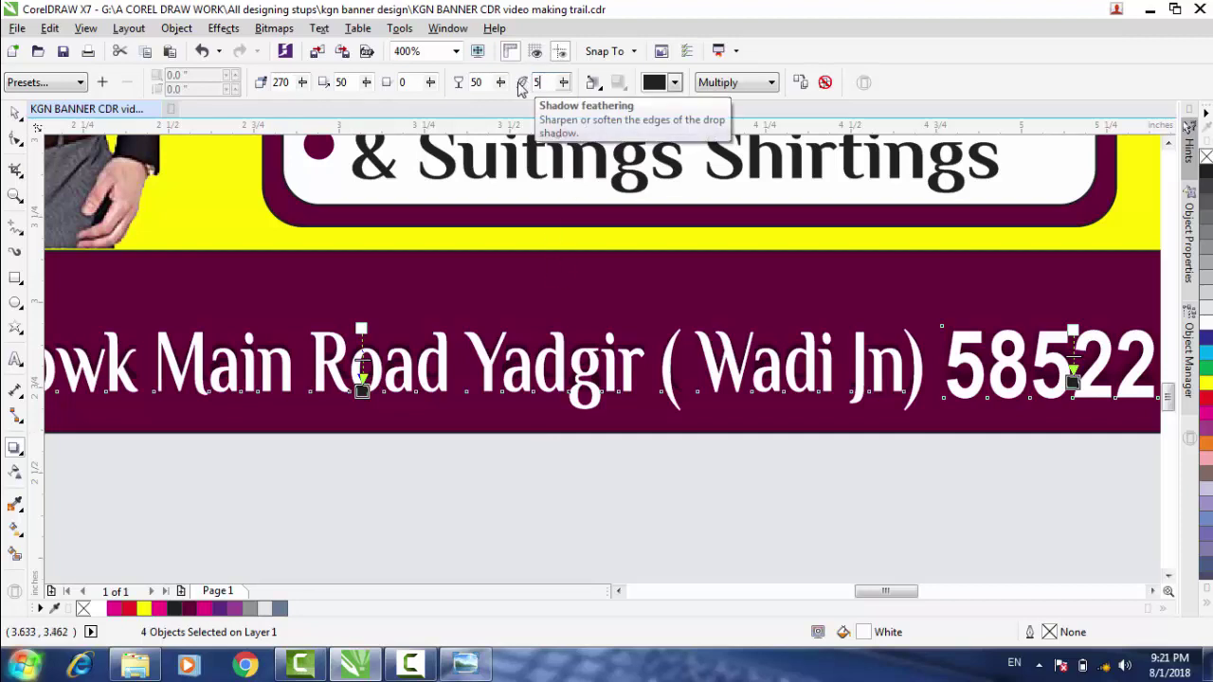
double_click(478, 82)
text(3)
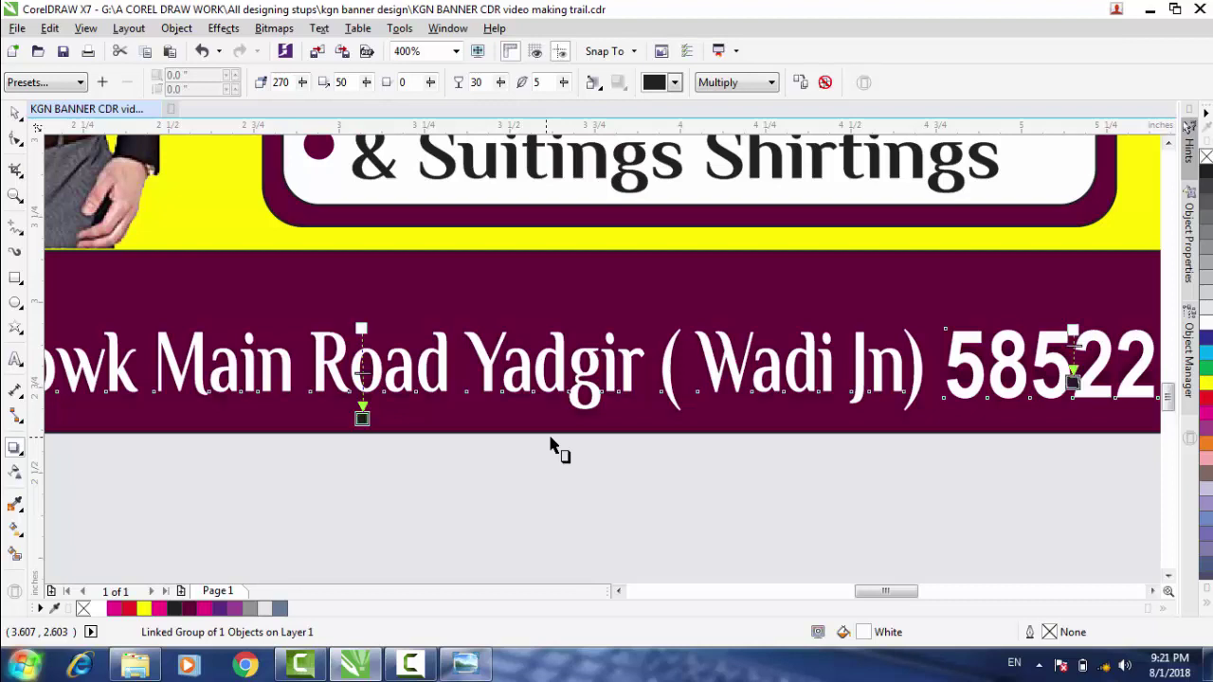
scroll(550, 445, down, 2)
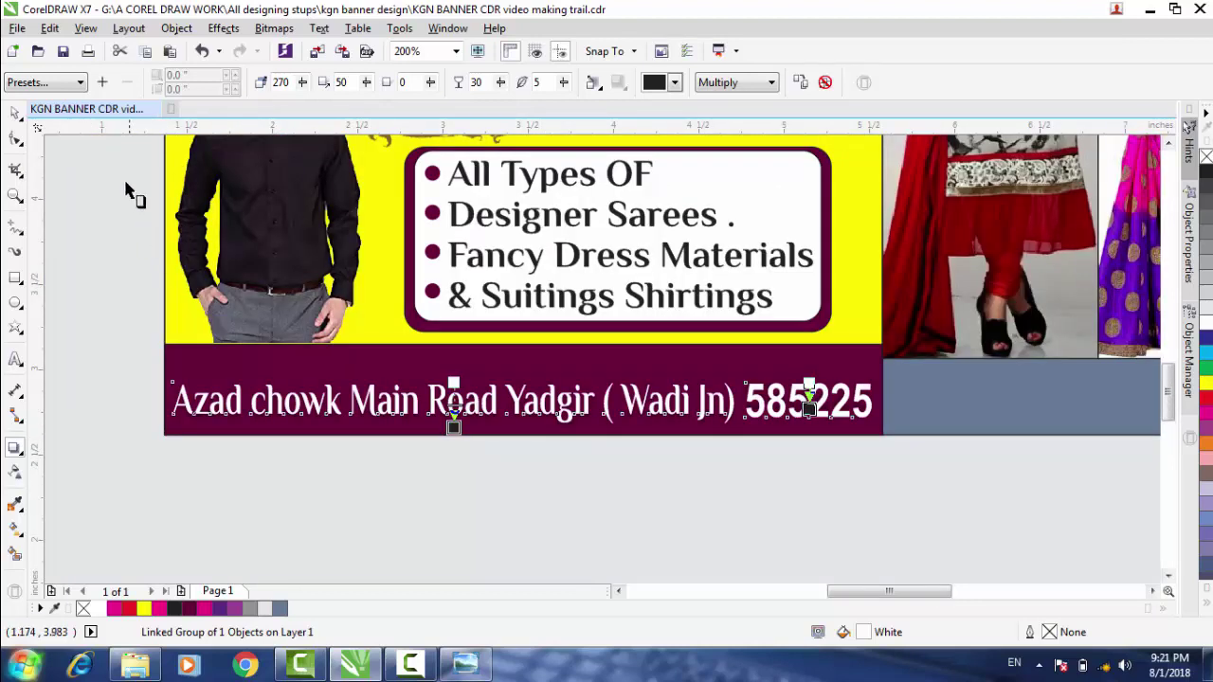
click(17, 113)
Create a separate purple strip (C76 M100 Y7 K7) with Smart Fill in the empty area below the fashion photos.
scroll(472, 490, down, 2)
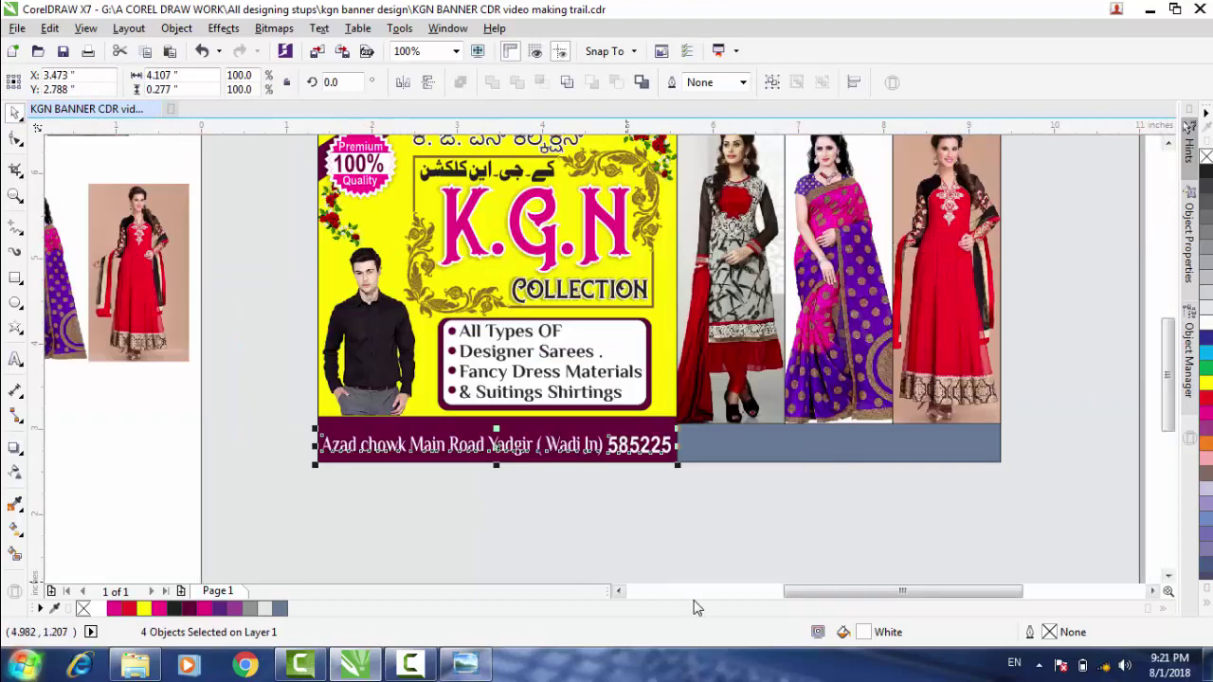
scroll(796, 590, right, 3)
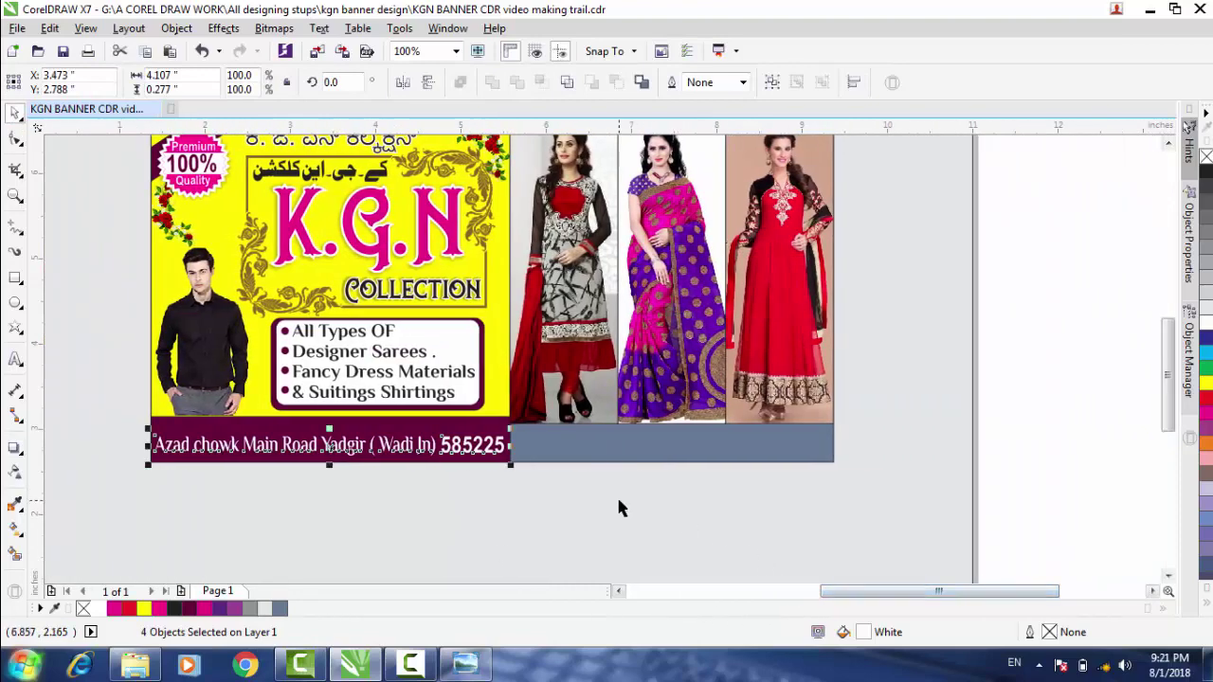
click(589, 438)
click(588, 504)
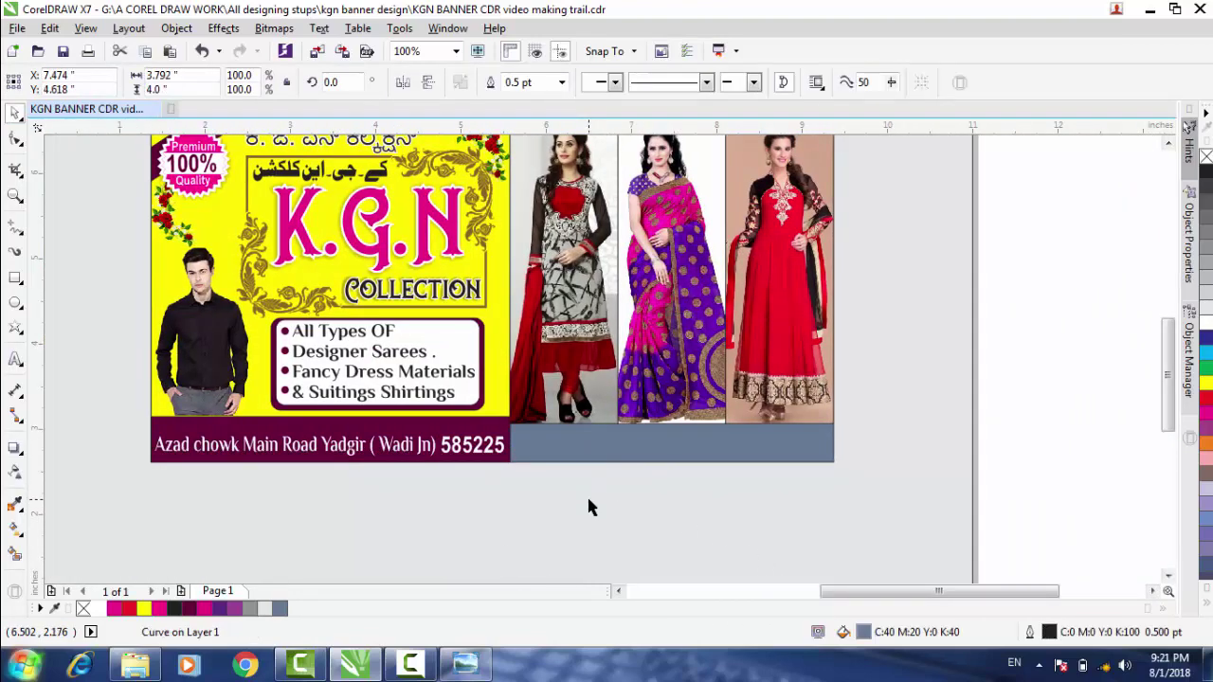
click(14, 560)
click(623, 433)
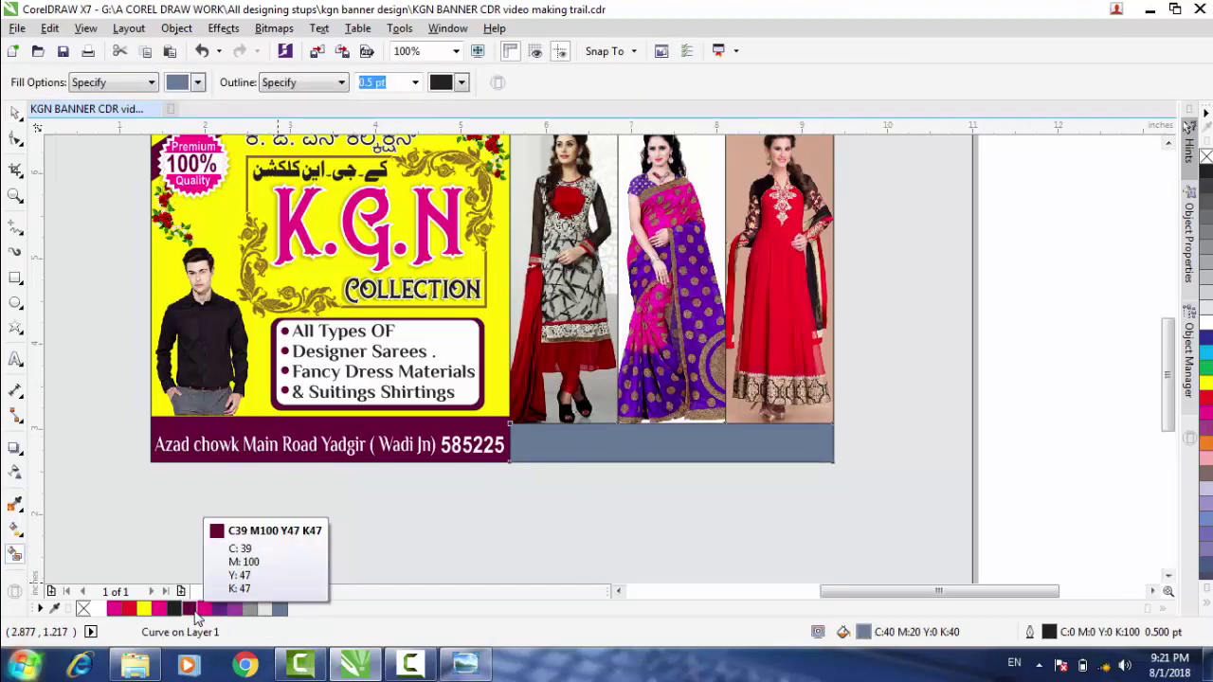
click(225, 609)
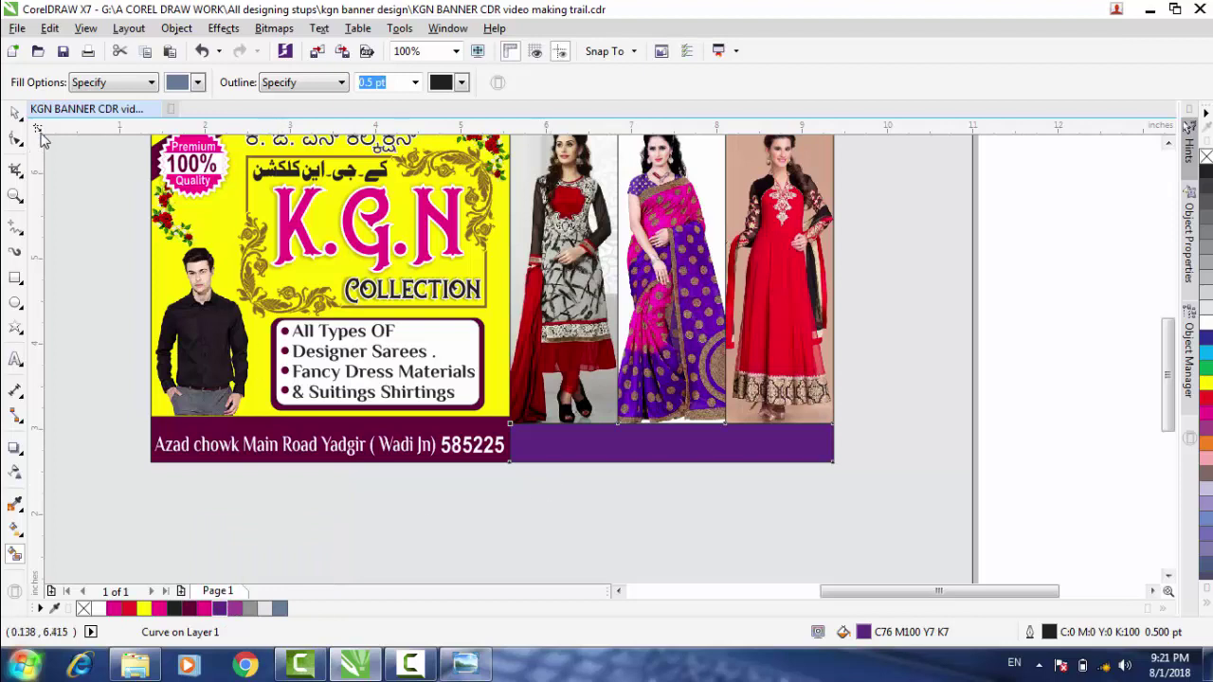
click(14, 114)
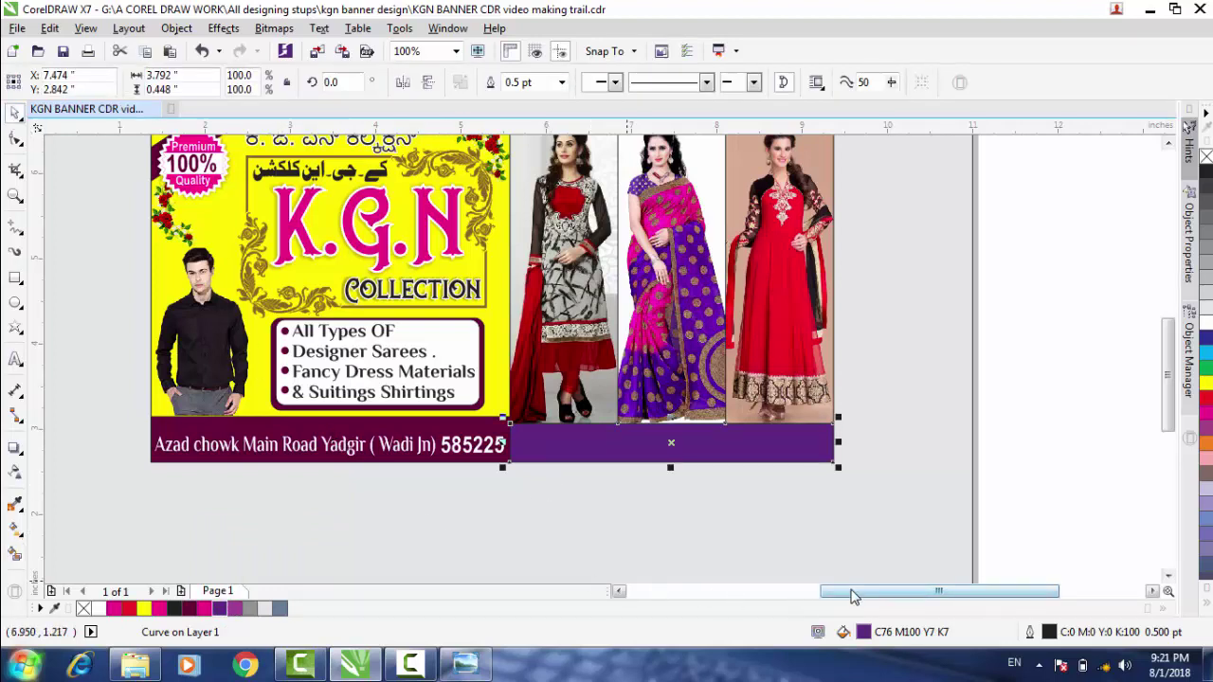
Place a copy of the cell number line from beside the page onto the purple strip.
drag(853, 592, 769, 531)
scroll(767, 526, down, 2)
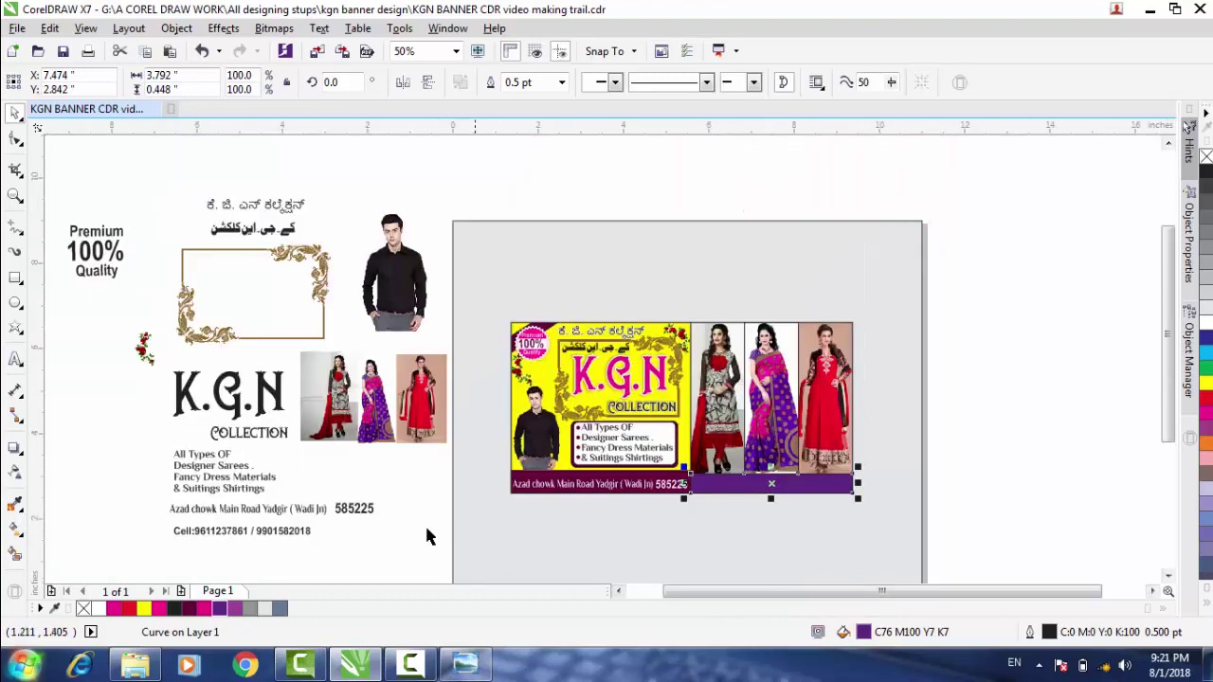
click(254, 537)
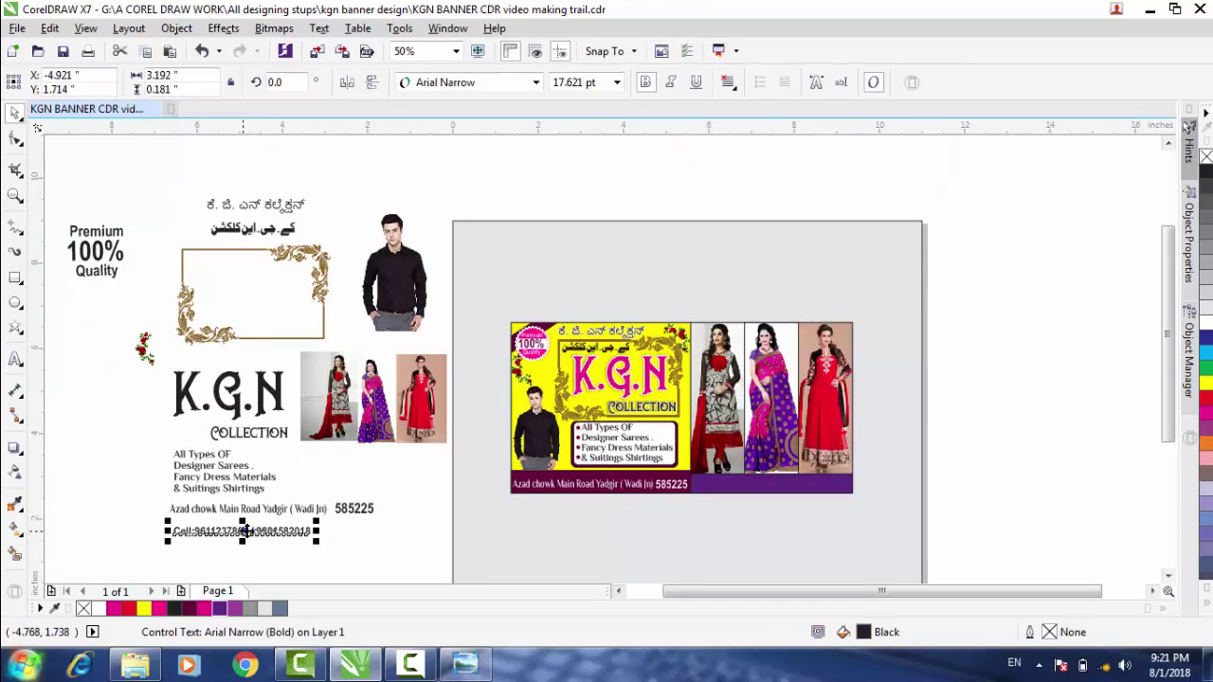
drag(254, 536, 798, 485)
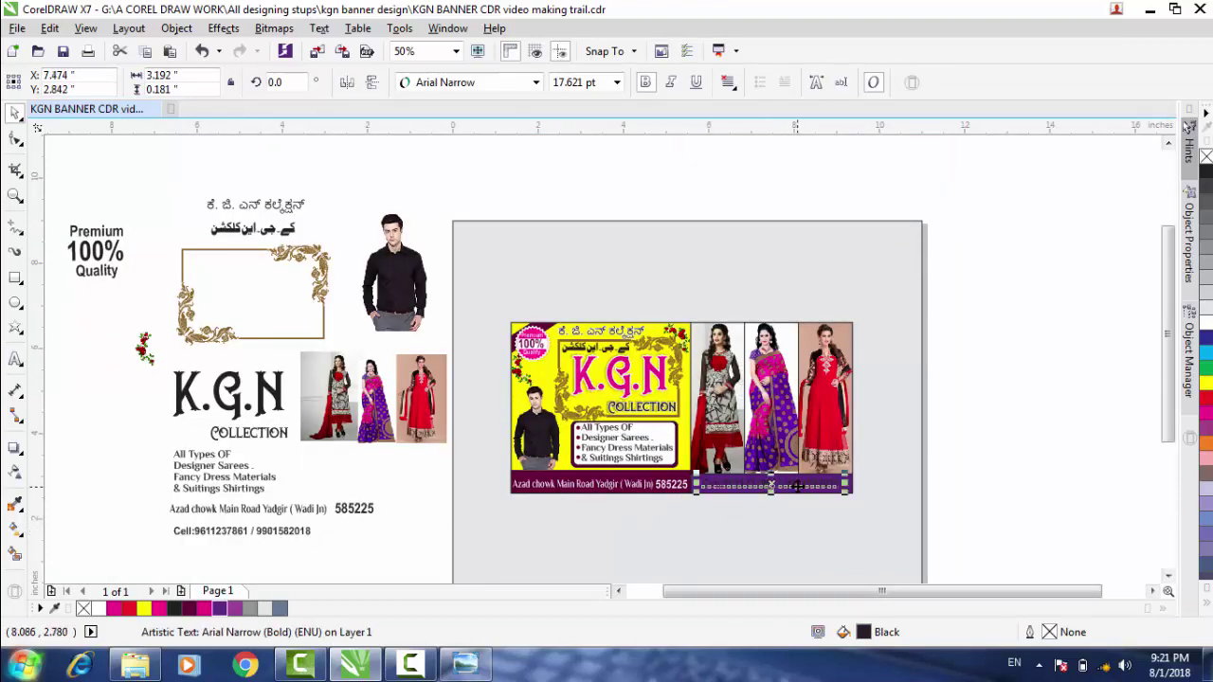
Enlarge the cell number line to about 3.69 inches wide to fit the purple strip and fill it white.
scroll(799, 485, up, 2)
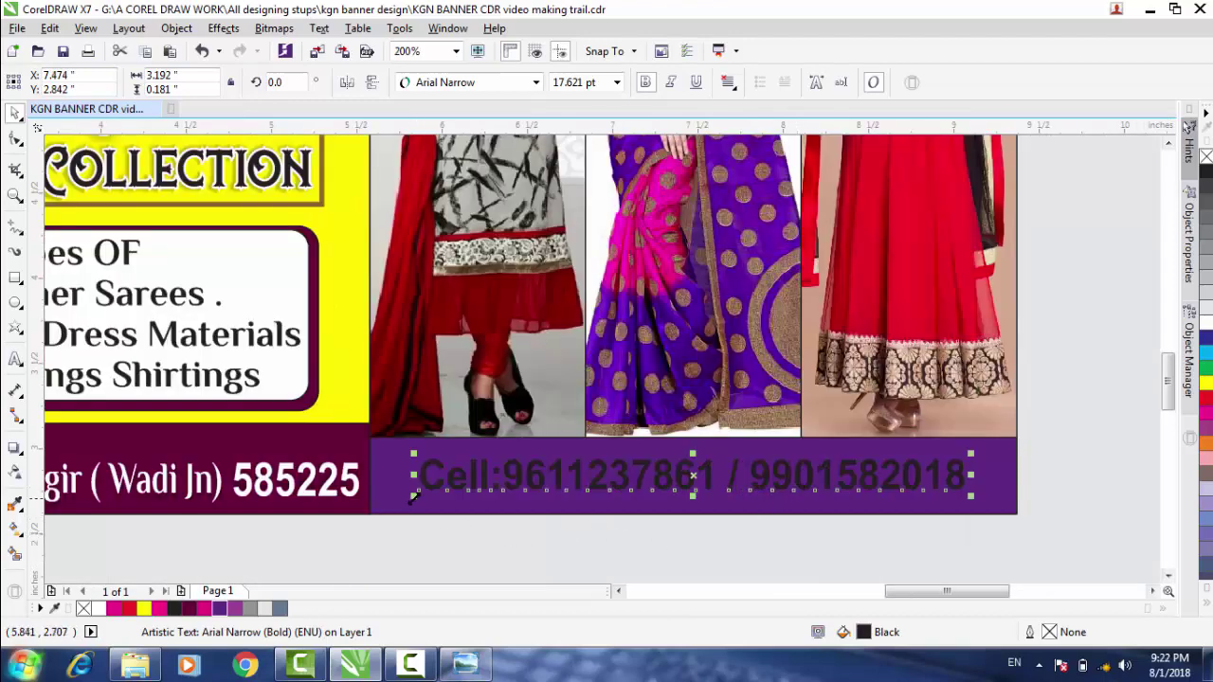
drag(413, 497, 376, 512)
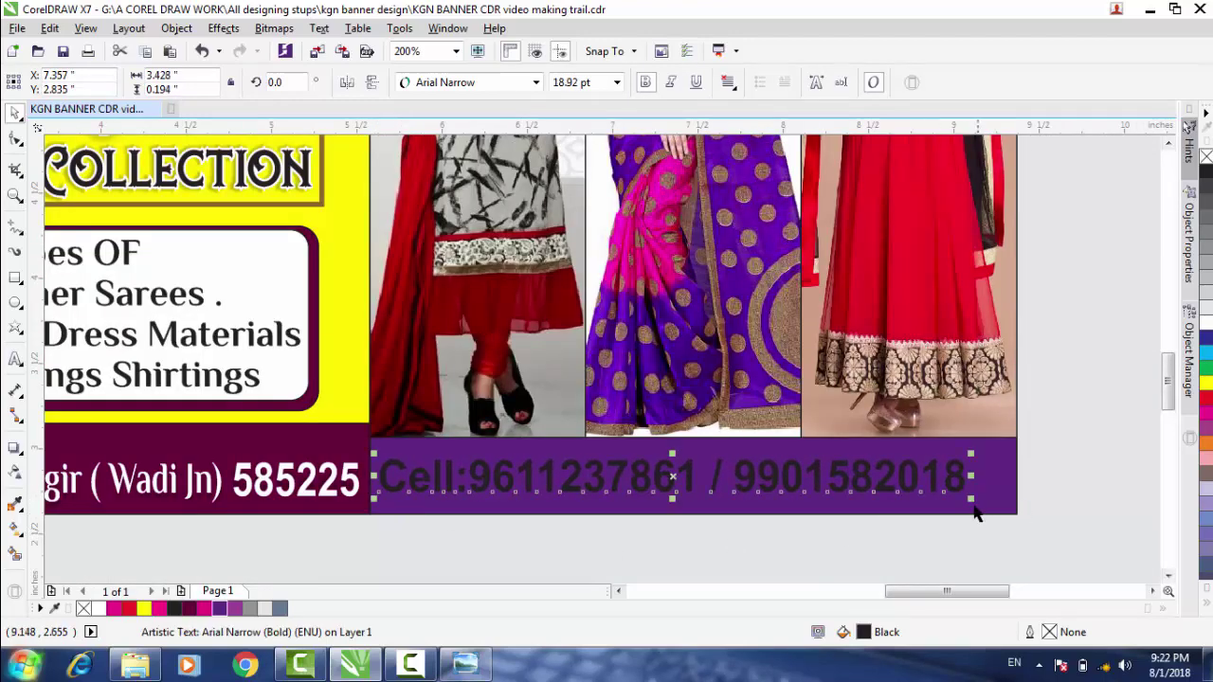
drag(971, 498, 1016, 517)
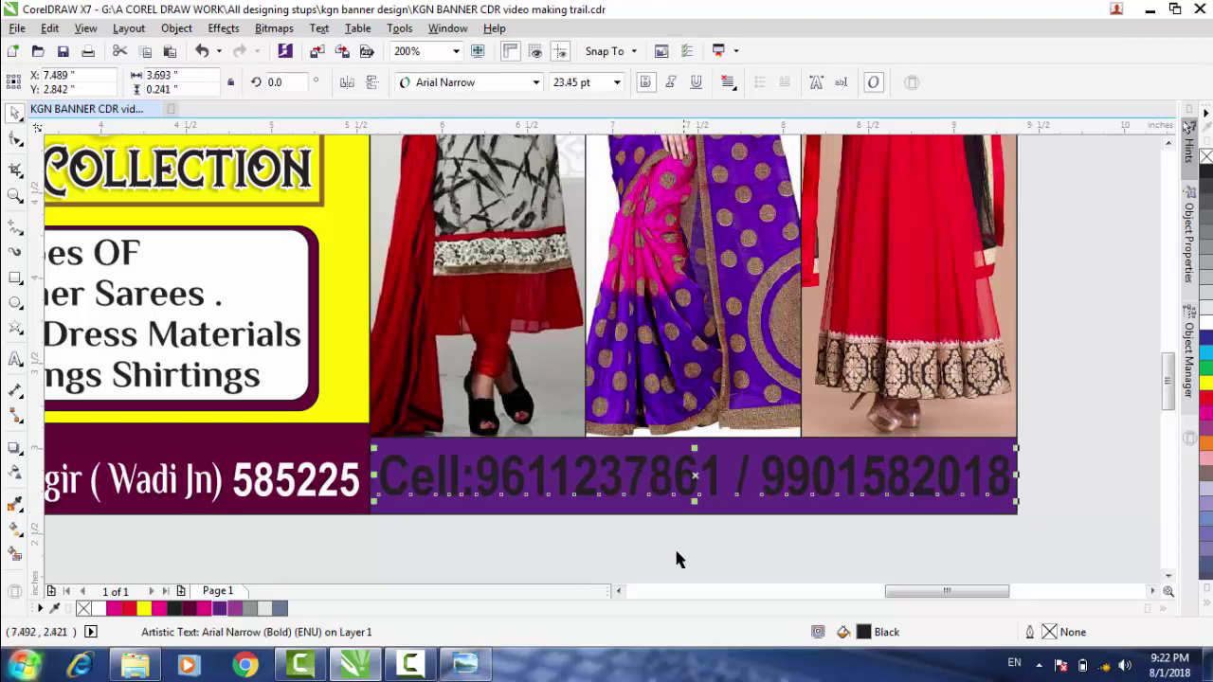
click(99, 607)
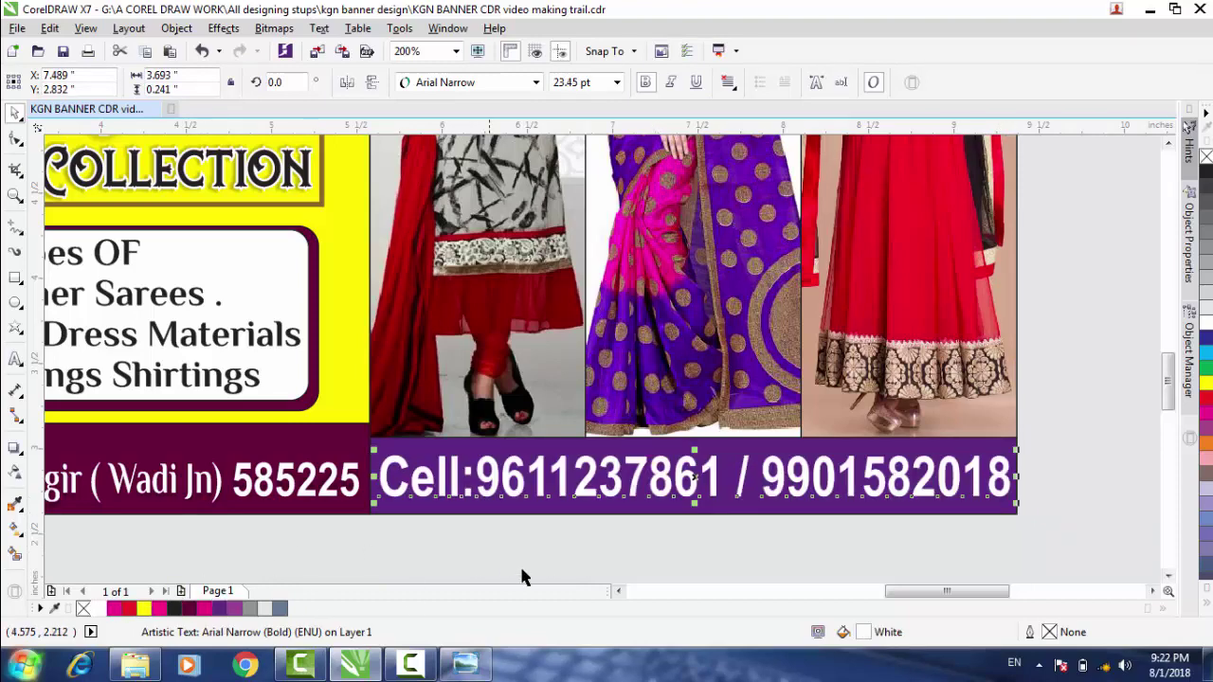
click(567, 567)
Give the male model's photo a downward drop shadow with feathering 5 and opacity 30.
scroll(598, 516, down, 3)
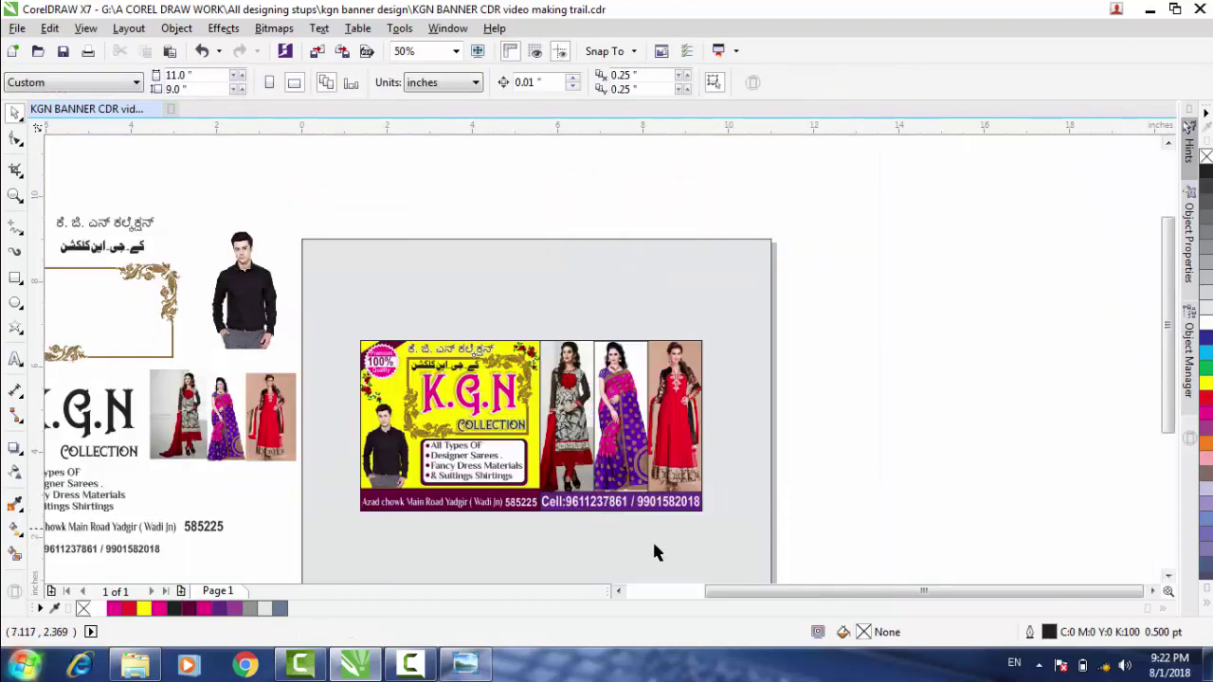
drag(780, 591, 748, 597)
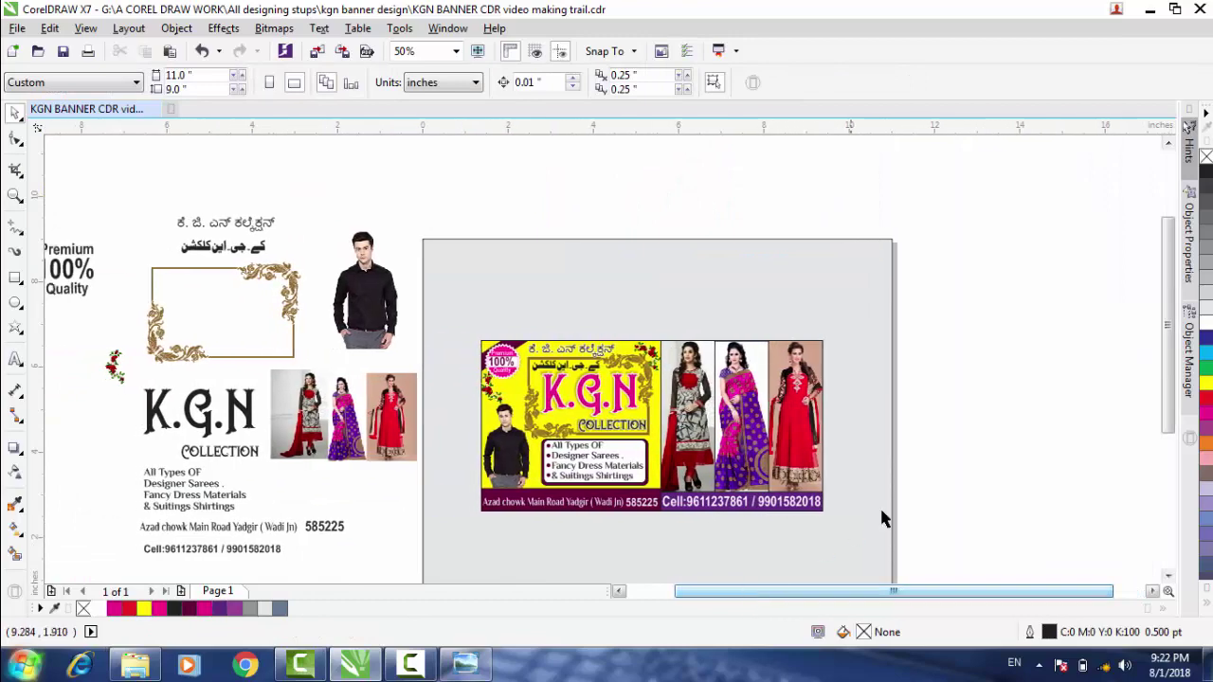
drag(1170, 309, 1169, 346)
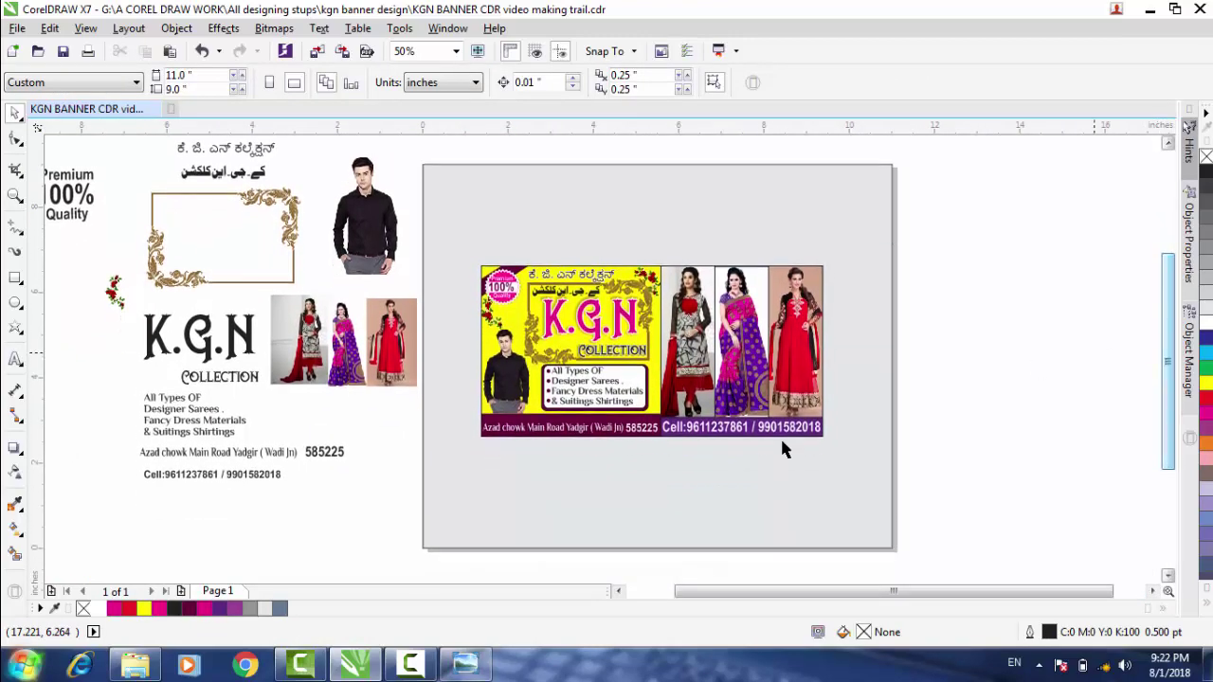
scroll(569, 424, up, 3)
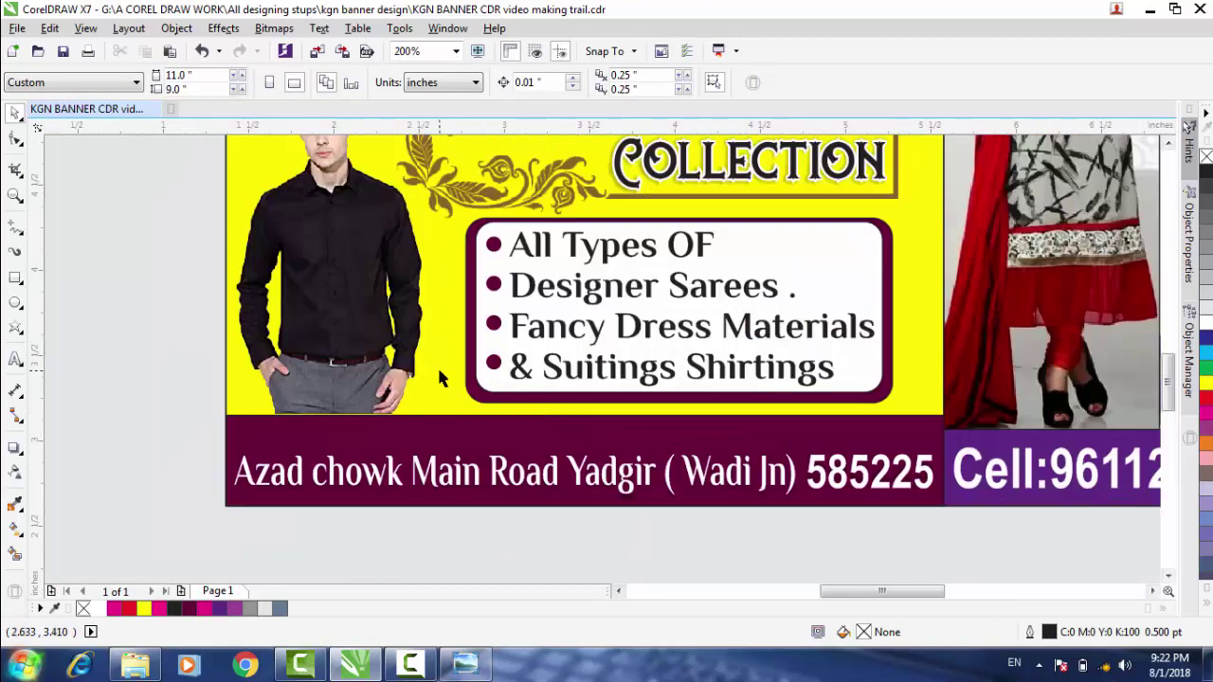
click(1168, 143)
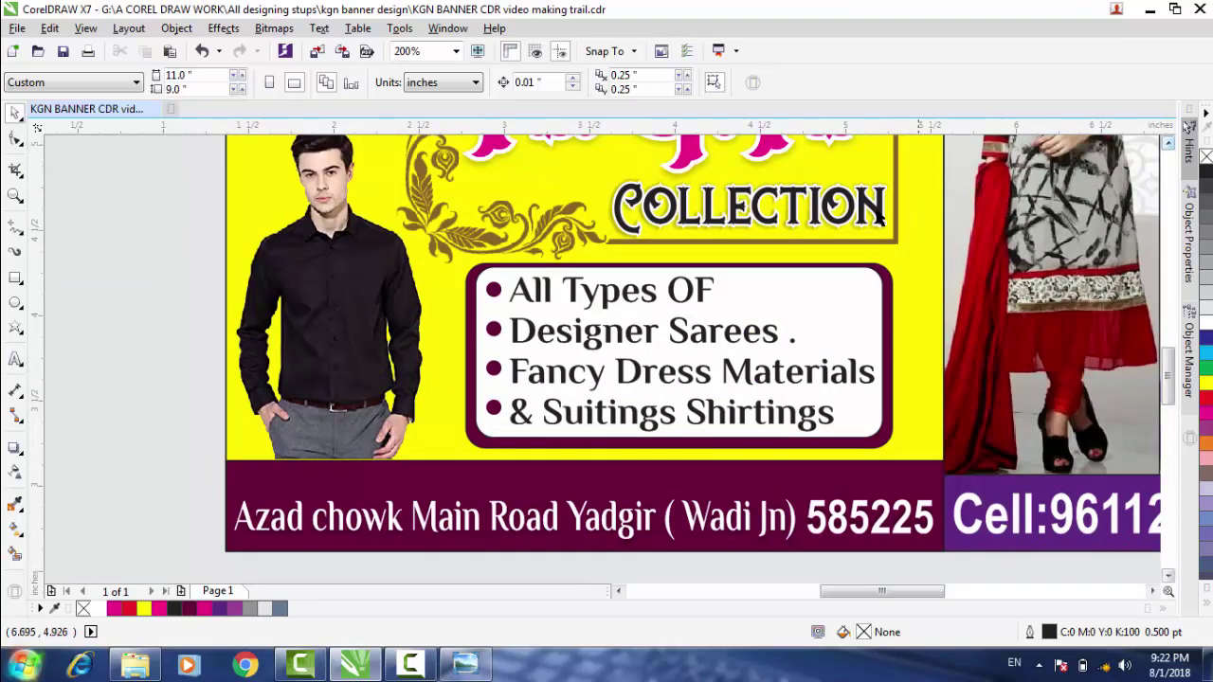
click(1168, 143)
click(313, 347)
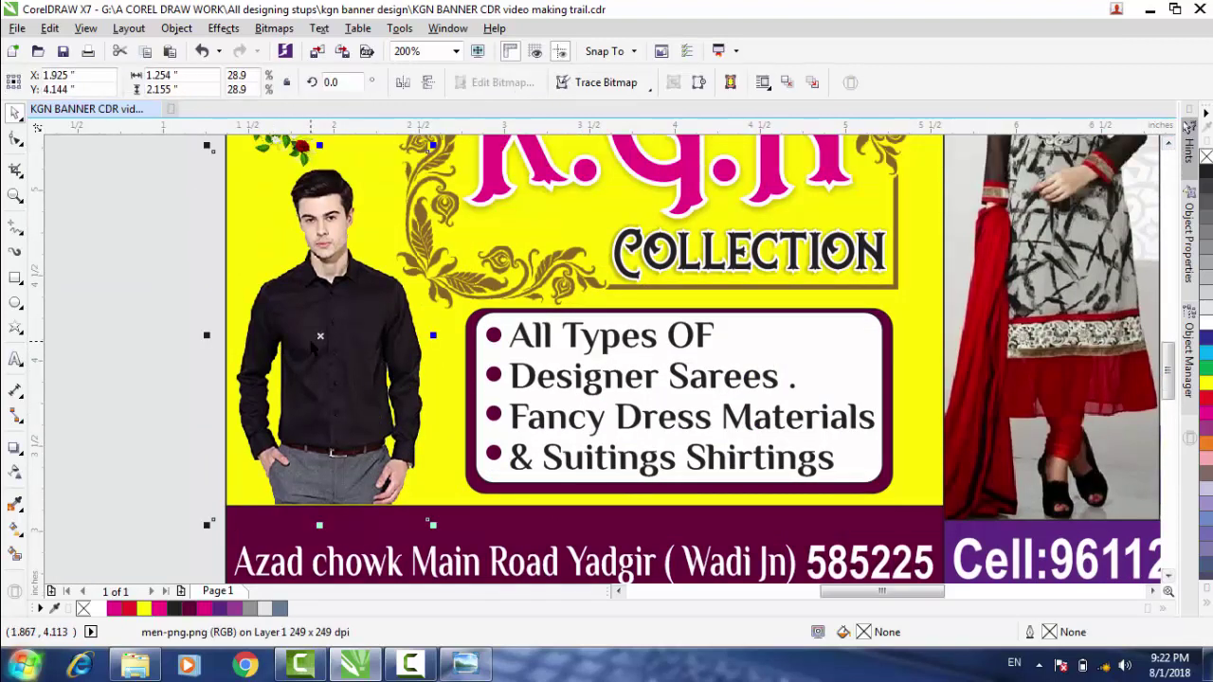
click(14, 449)
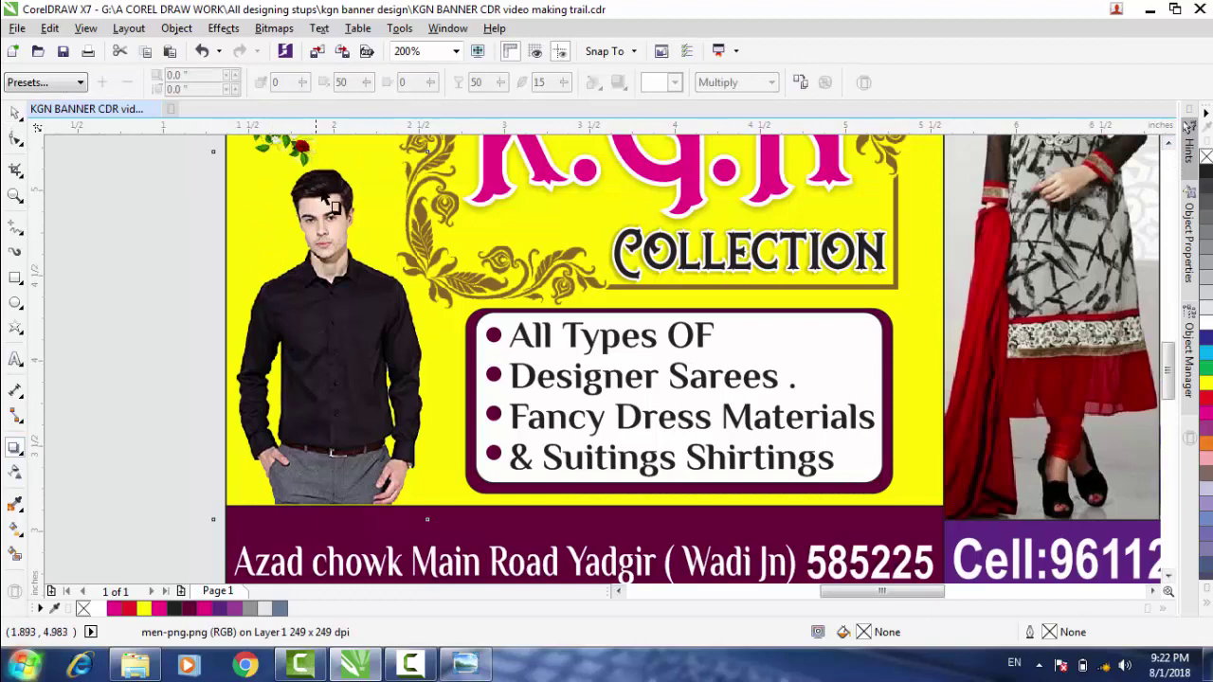
drag(327, 201, 358, 500)
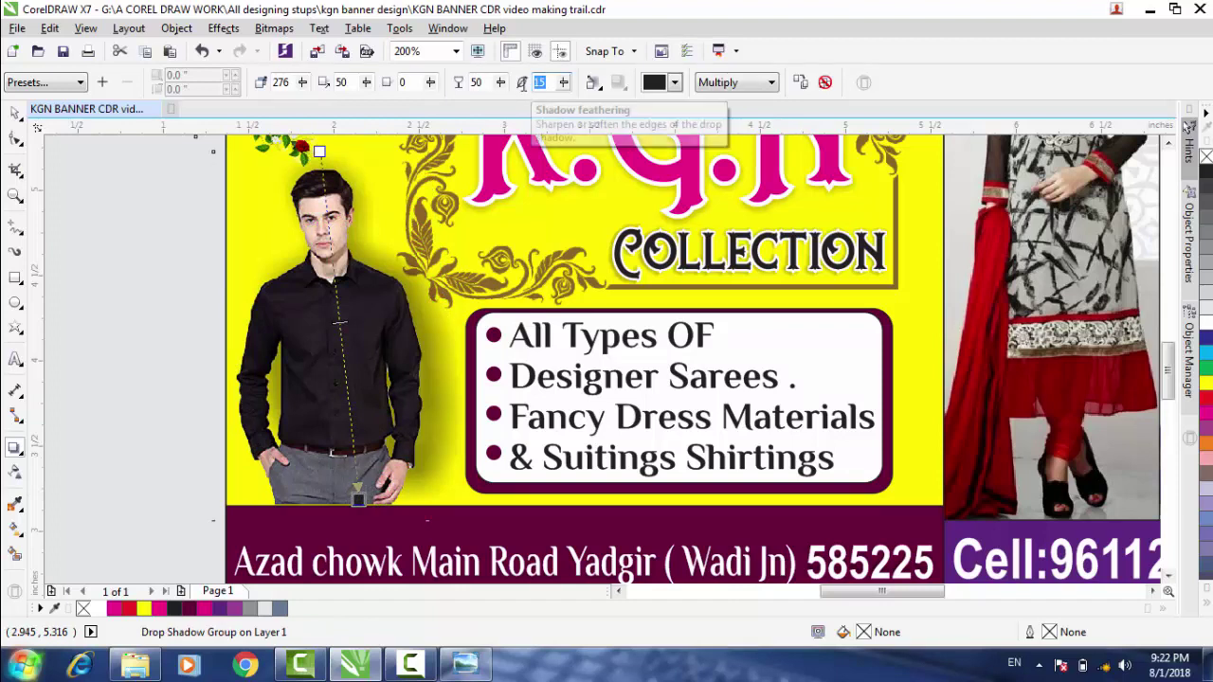
text(5)
click(476, 83)
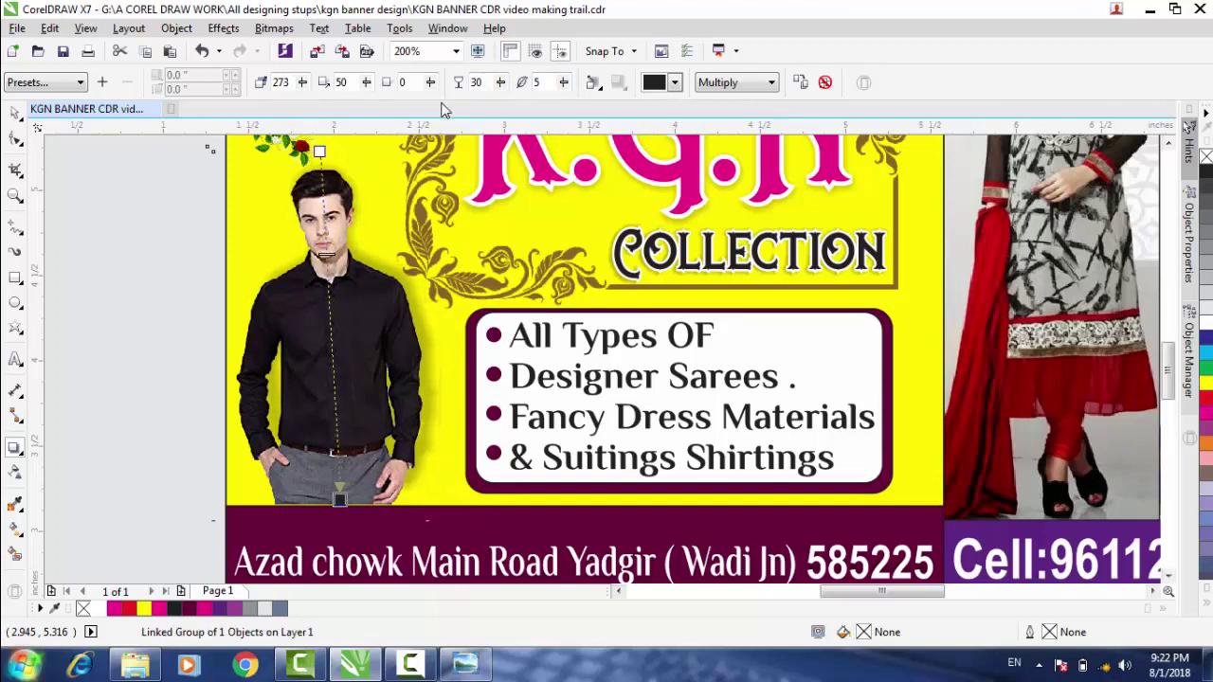
click(15, 112)
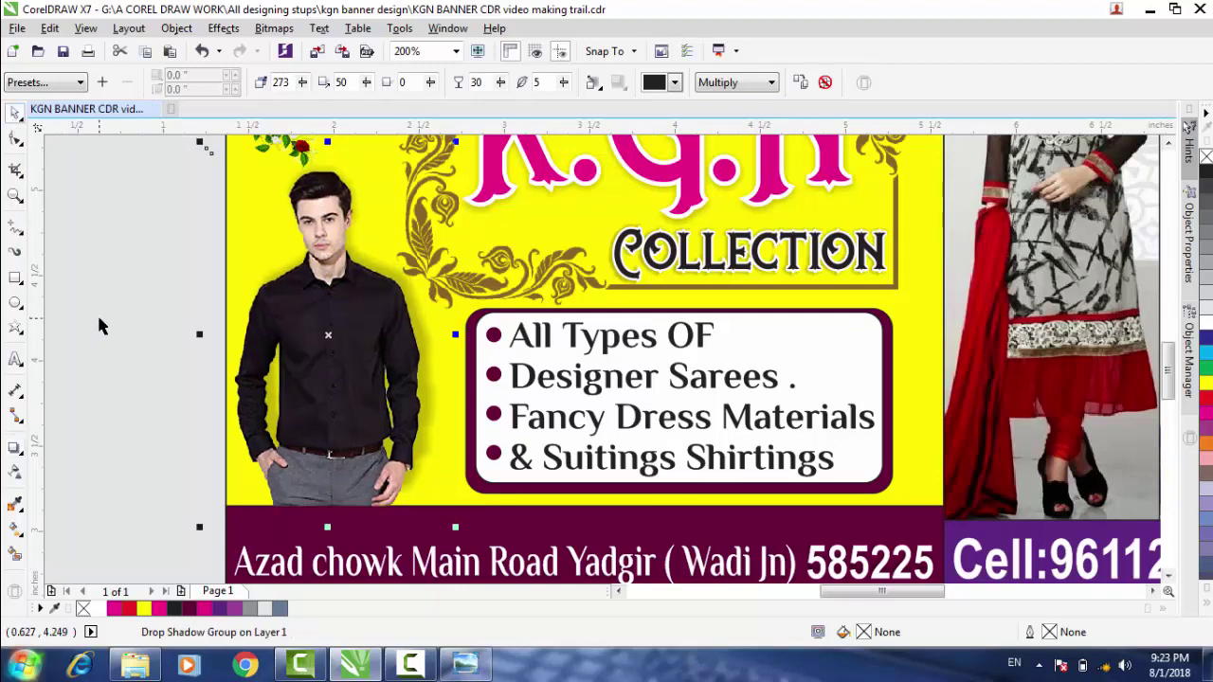
Remove the outlines from the three fashion photo frames and the purple cell number strip together.
scroll(112, 348, down, 2)
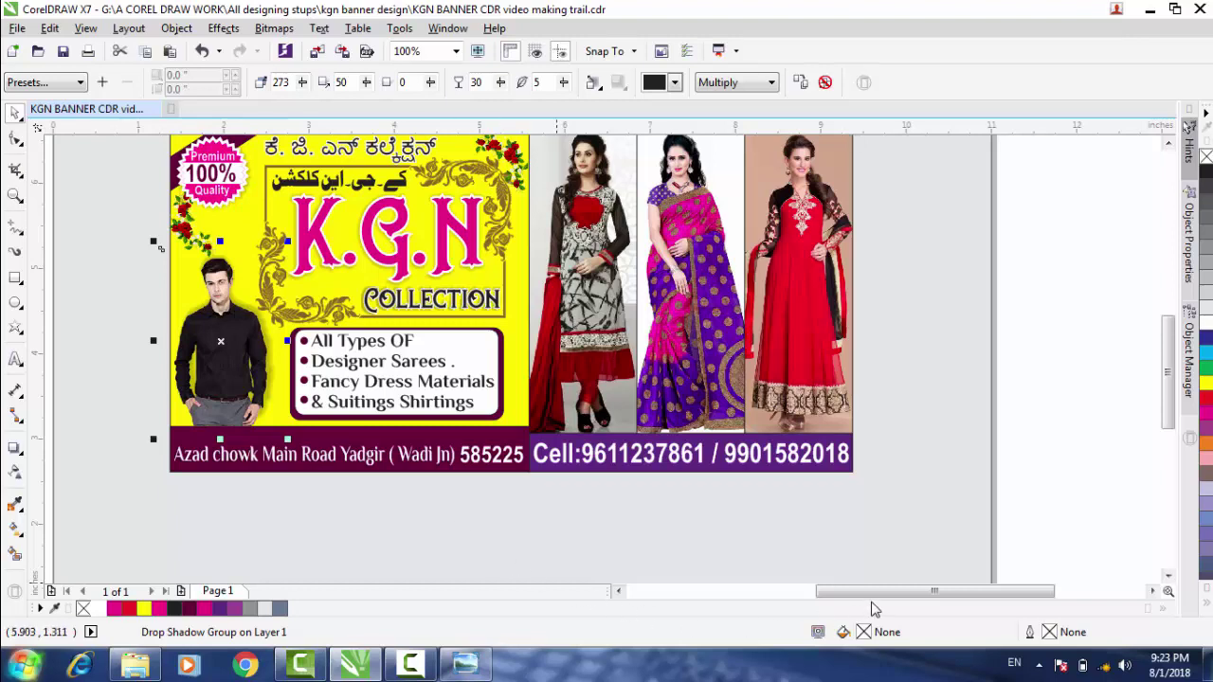
click(1167, 142)
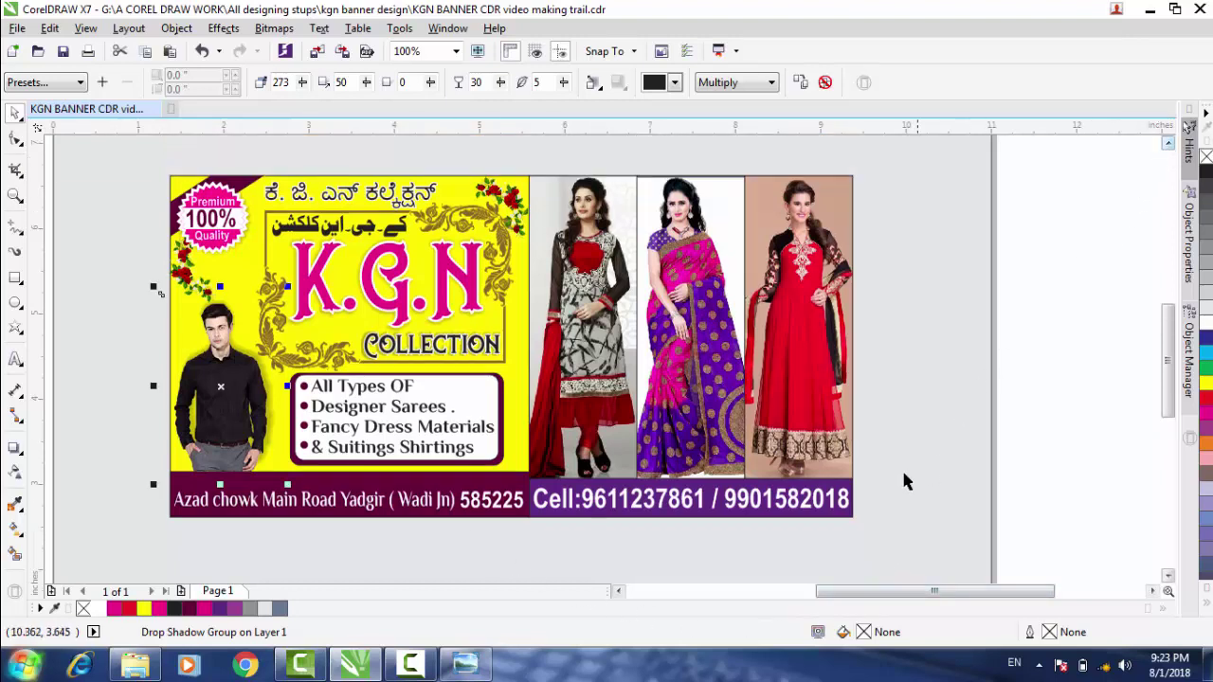
drag(515, 159, 875, 525)
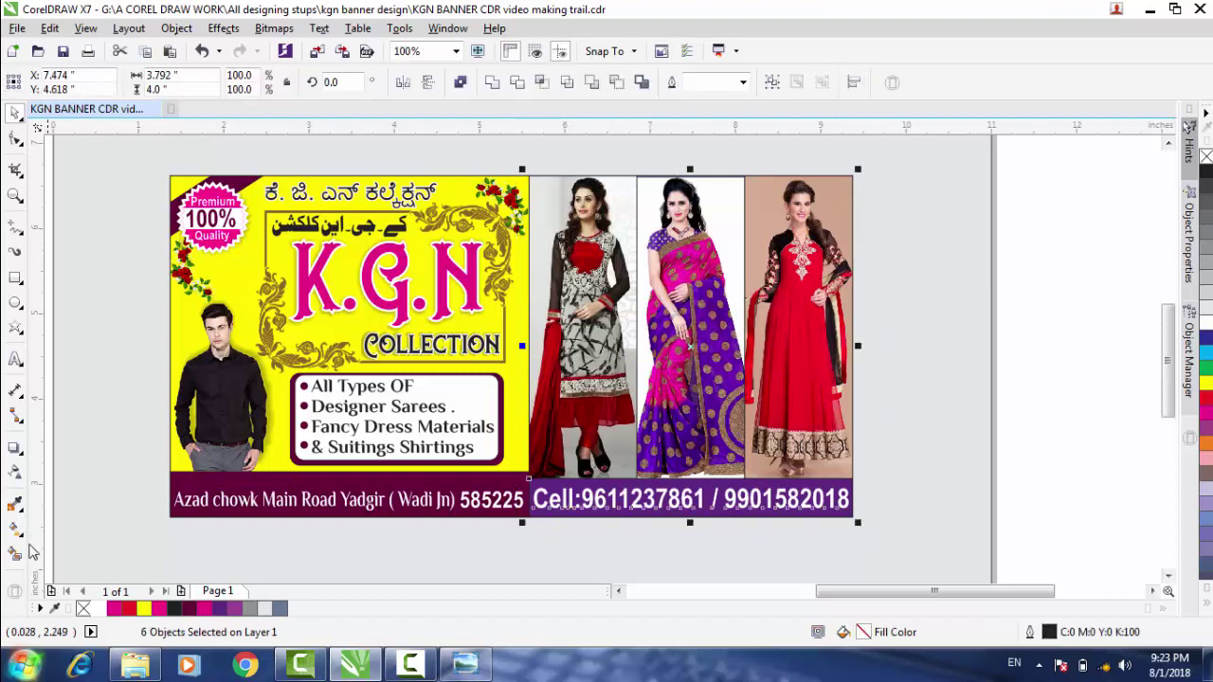
right_click(84, 608)
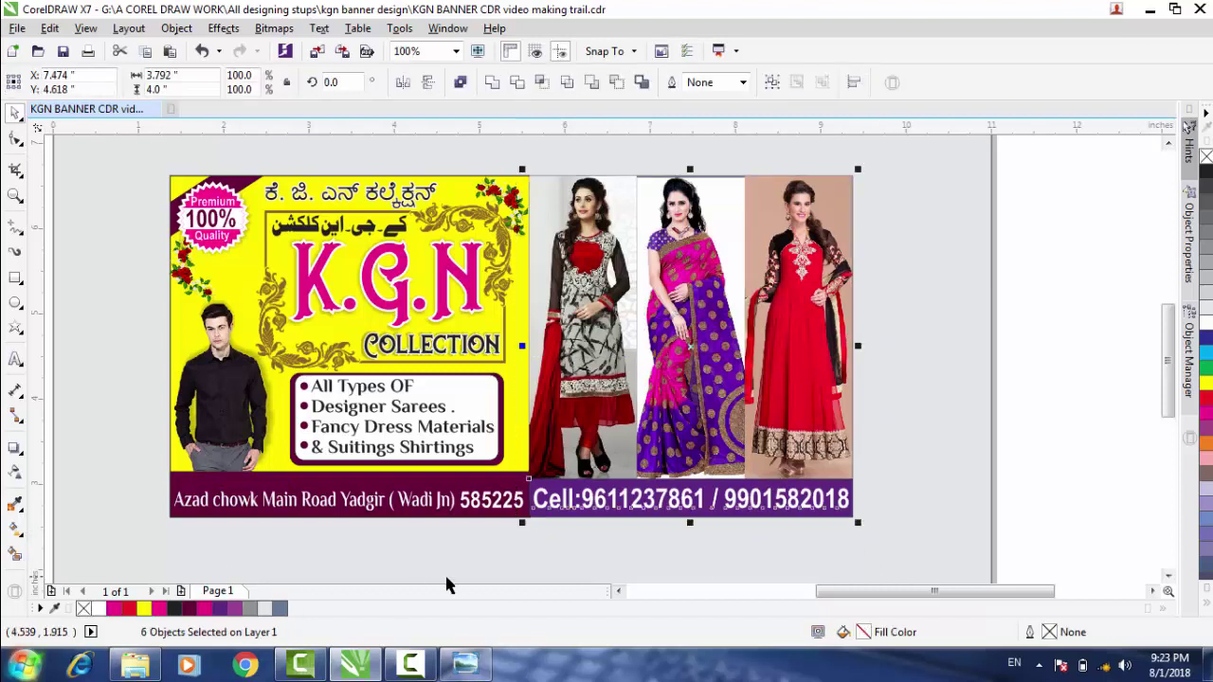
Inside the middle saree photo's PowerClip, nudge the picture up and enlarge it to about 1.62 by 3.56 inches to fill the frame.
click(676, 336)
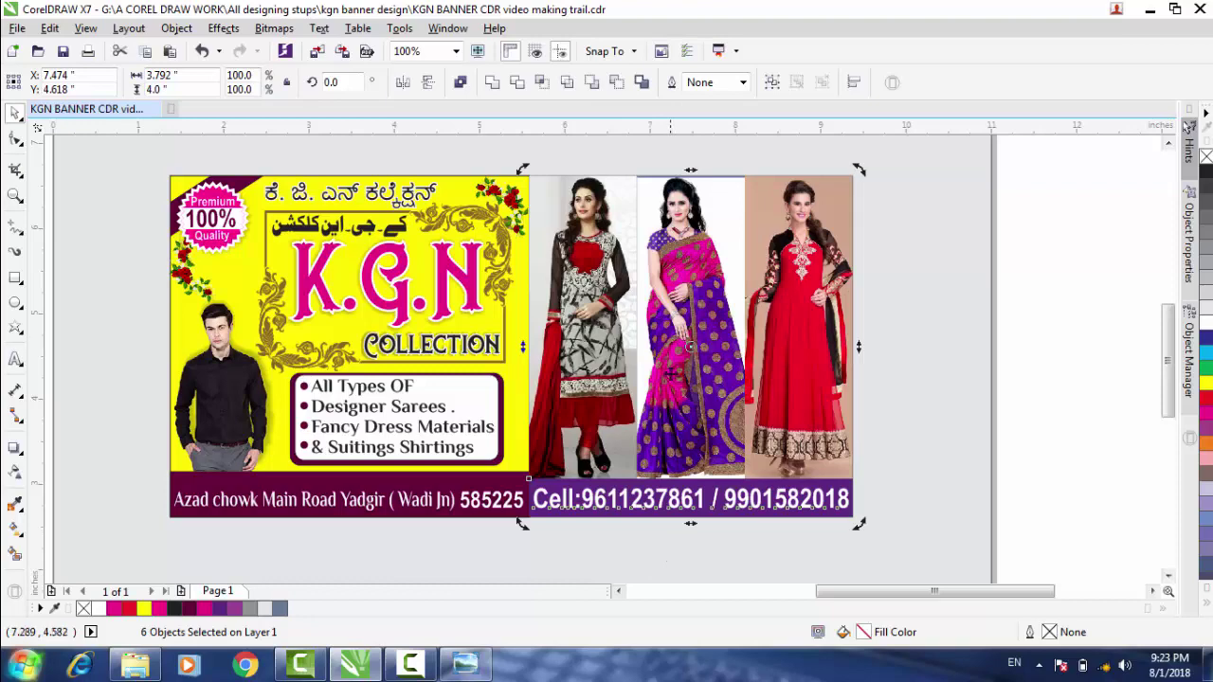
click(690, 466)
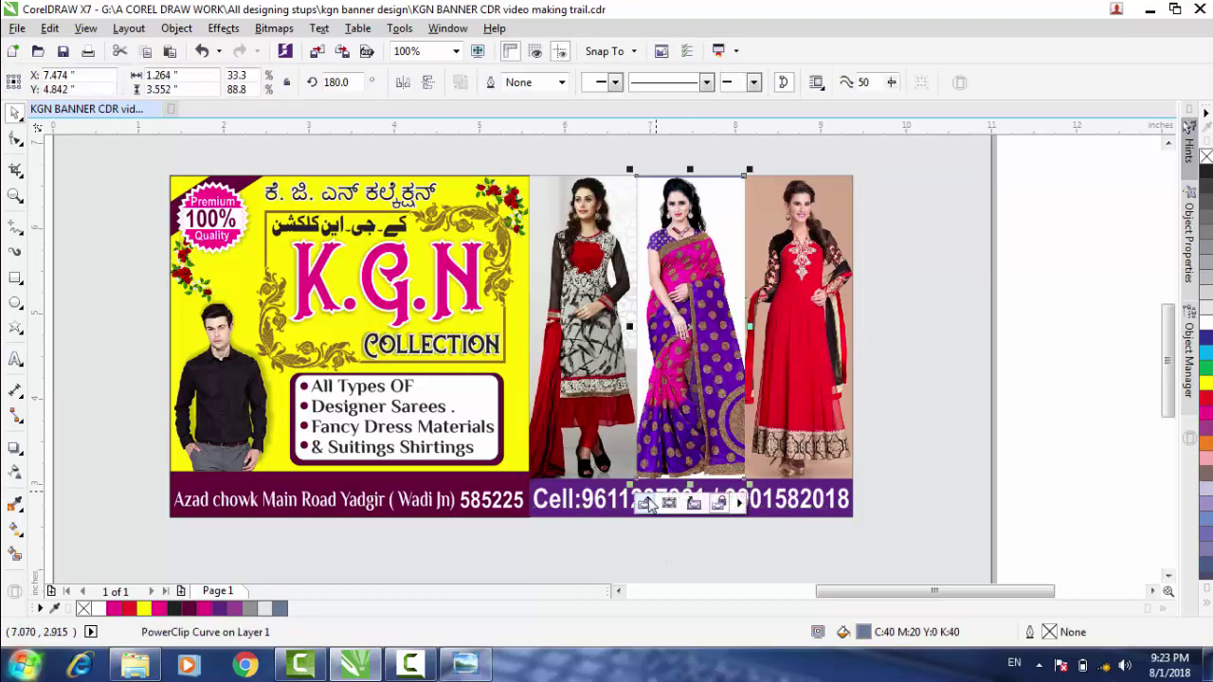
click(692, 502)
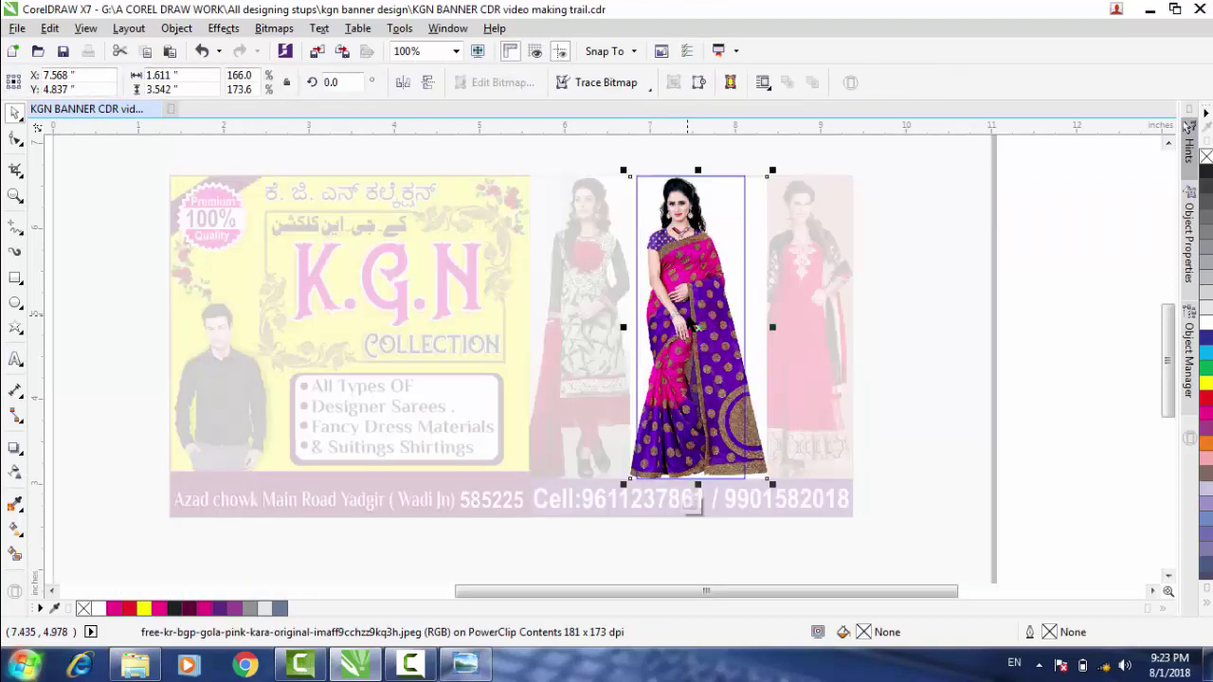
key(Up)
key(Up)
key(Up)
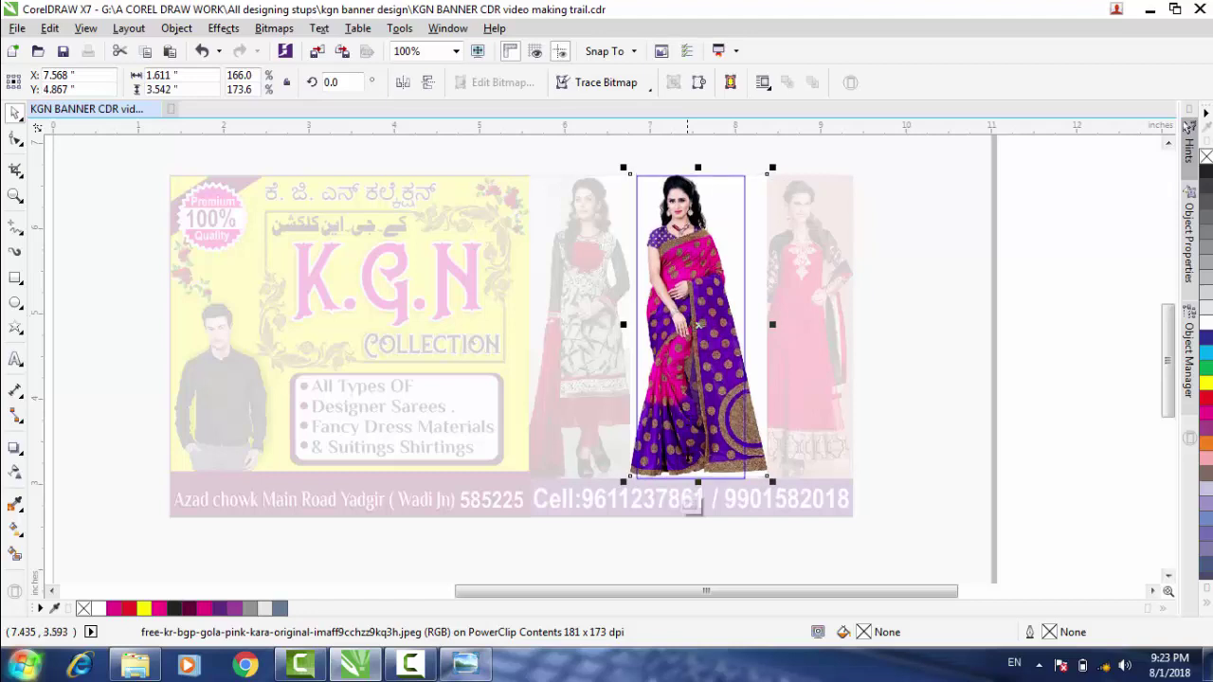
key(Down)
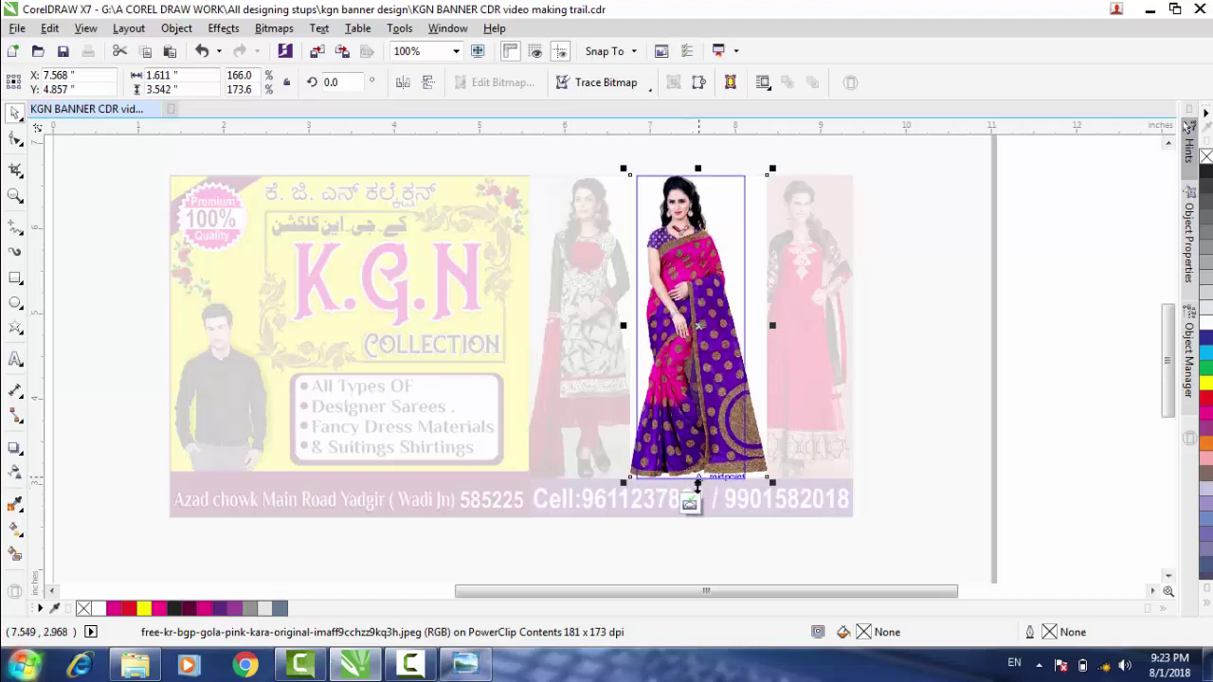
drag(624, 484, 622, 500)
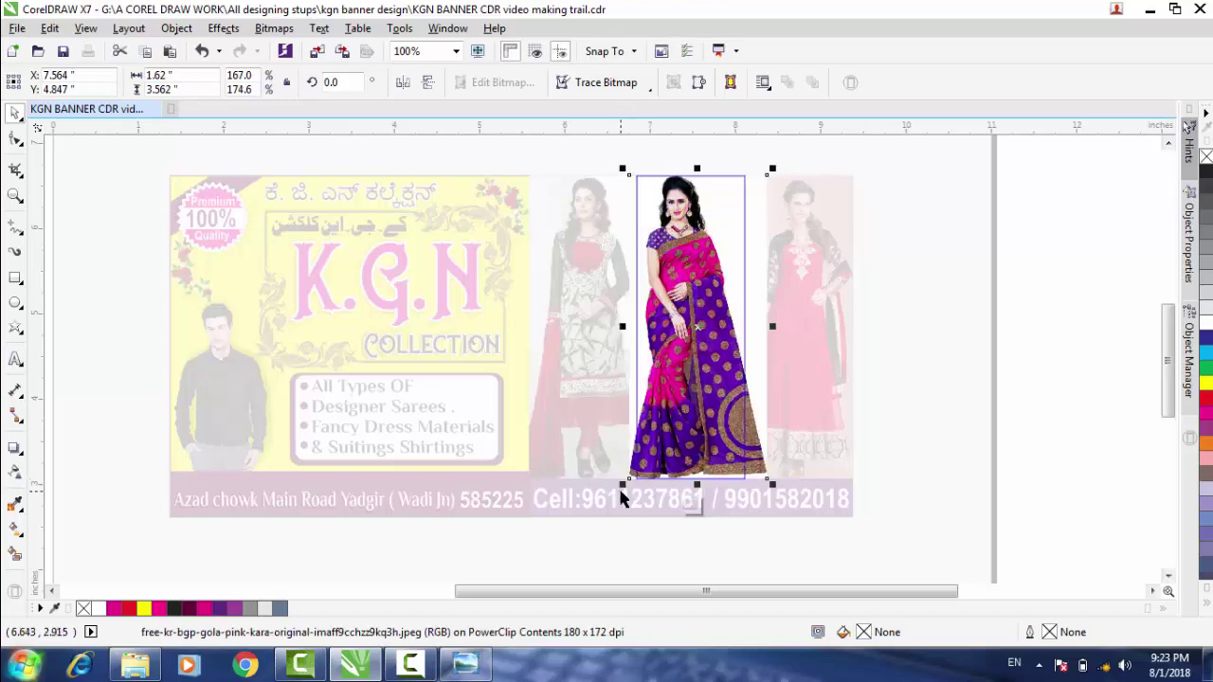
key(Right)
click(690, 507)
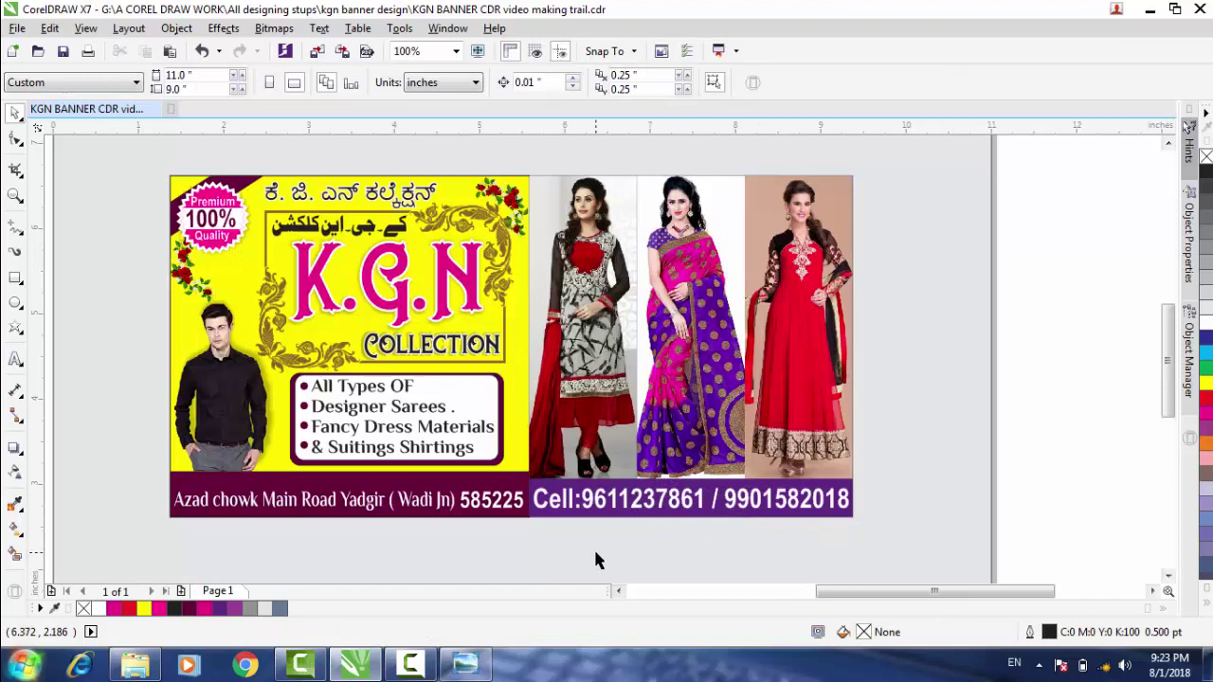
Remove the outline from the yellow shop name panel and frame the whole banner in the view.
click(237, 264)
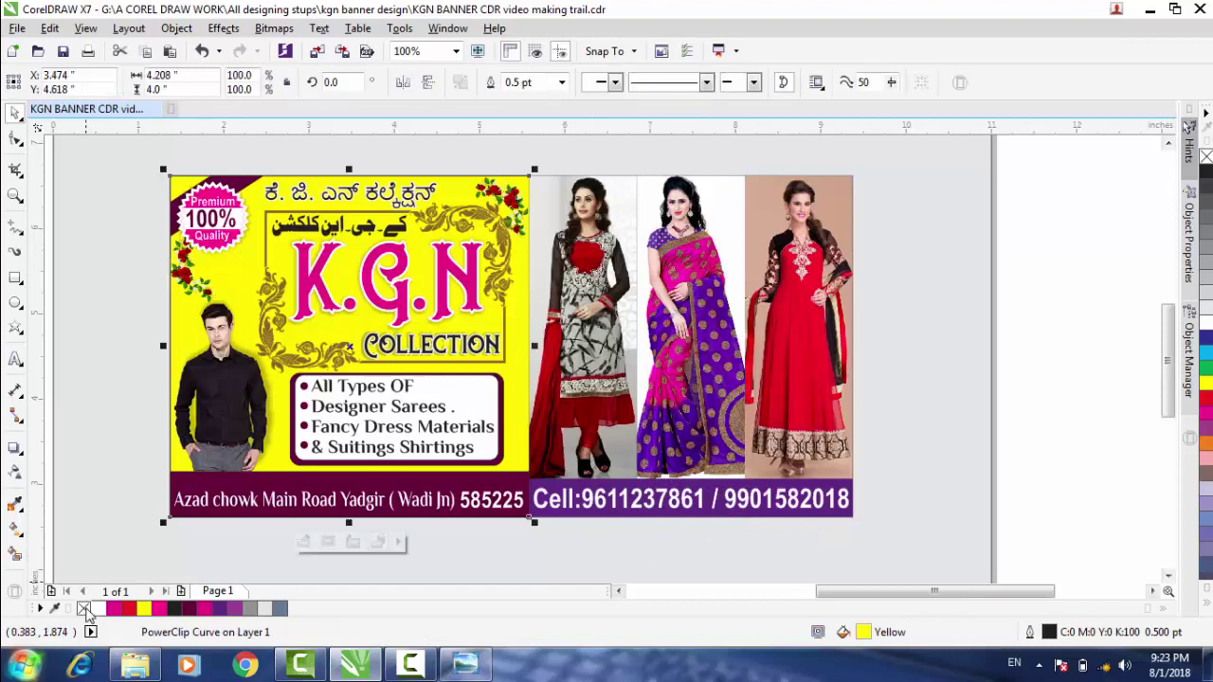
click(85, 609)
click(122, 440)
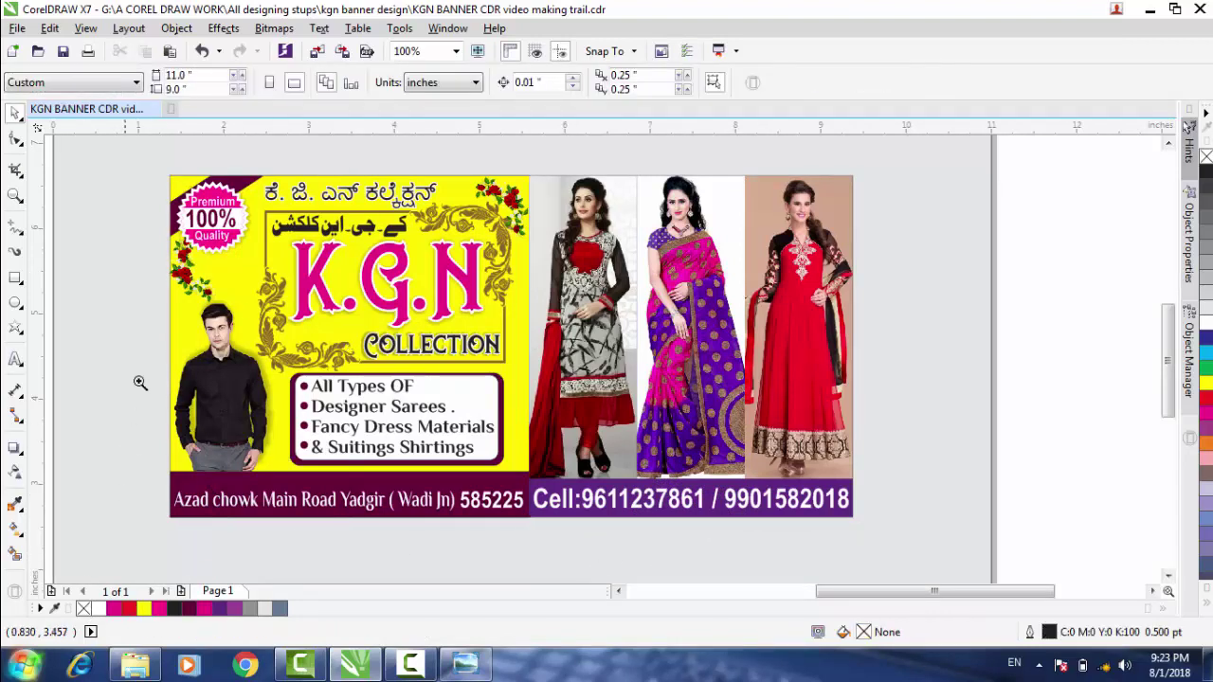
drag(158, 172, 877, 533)
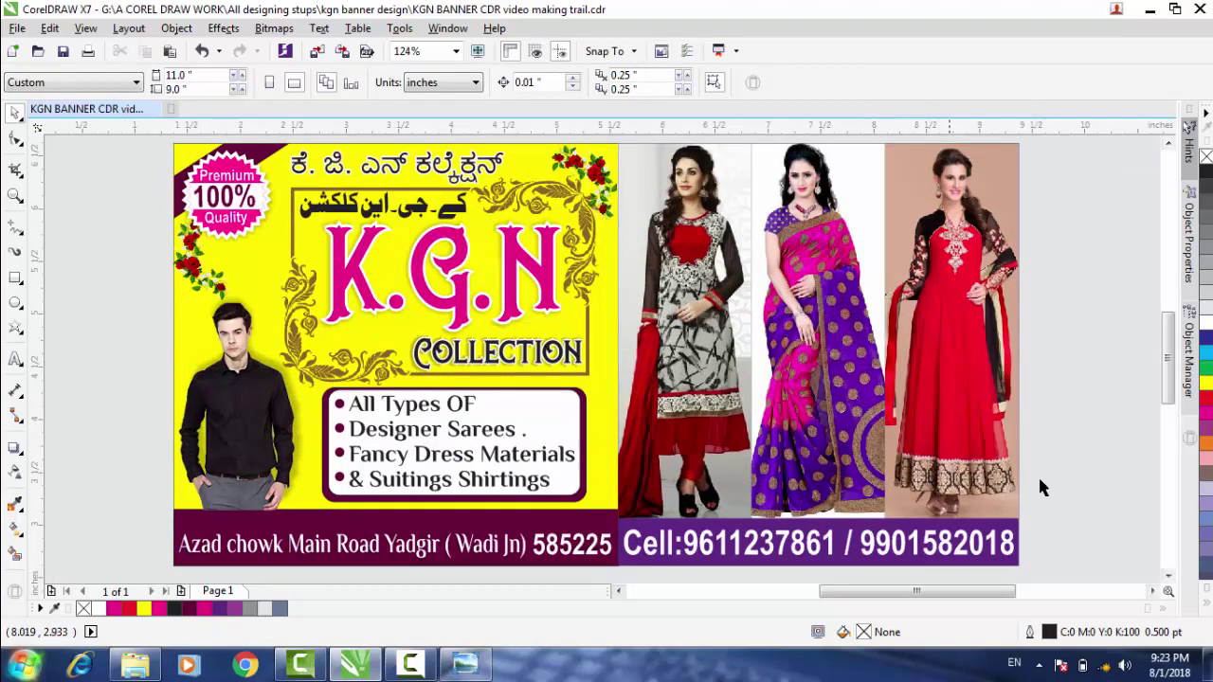